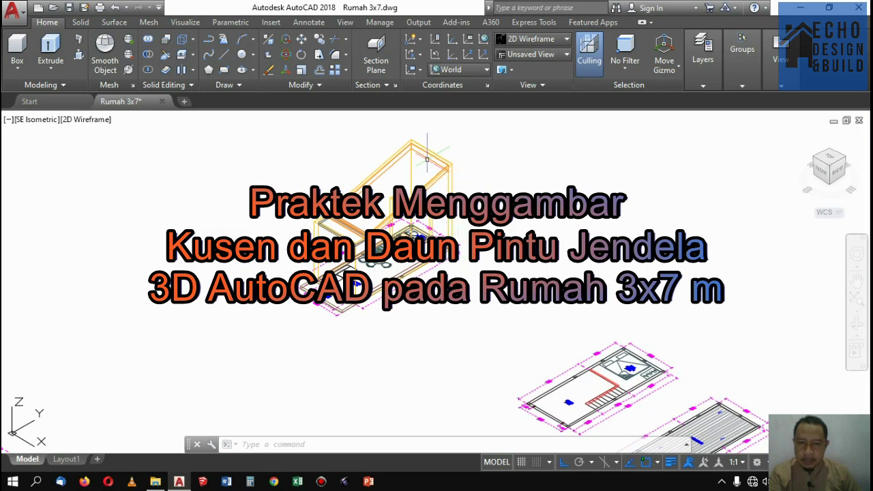
# Examine the 3D house model's walls, columns, roof beams and ground-floor layout from several zoom distances
pyautogui.scroll(4, 436, 273)
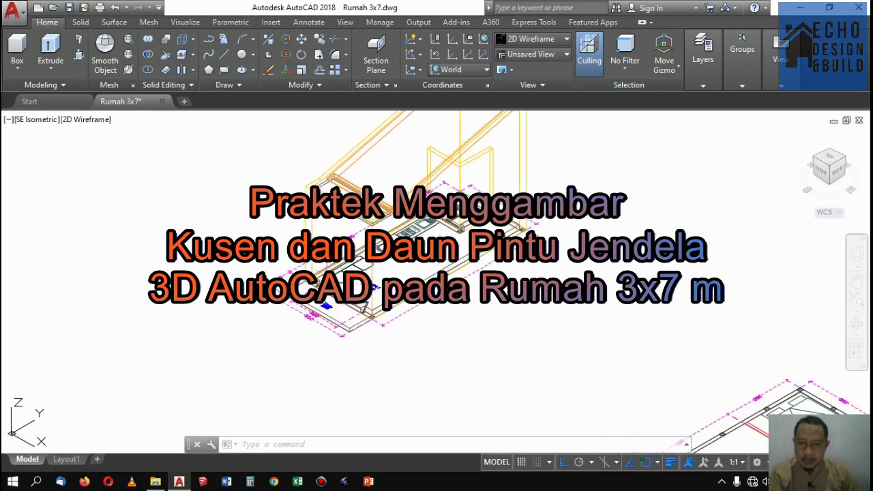
pyautogui.scroll(-4, 436, 273)
pyautogui.scroll(5, 436, 273)
pyautogui.scroll(-6, 437, 273)
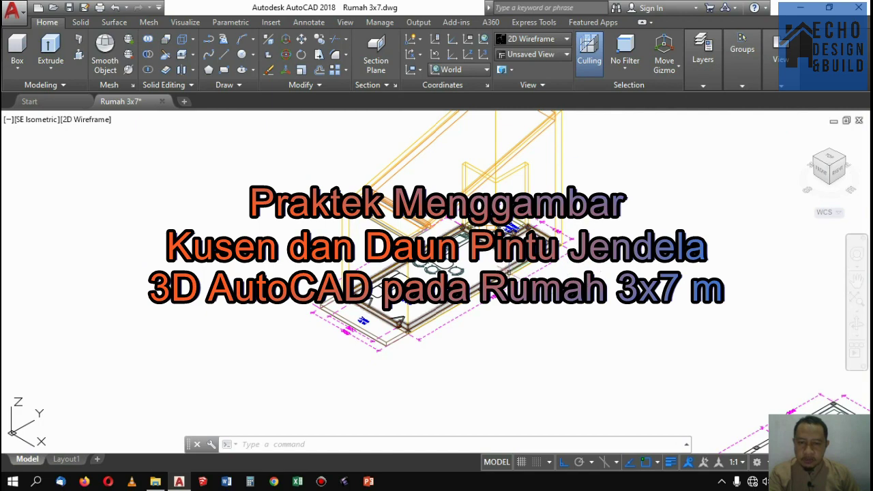
pyautogui.scroll(1, 437, 272)
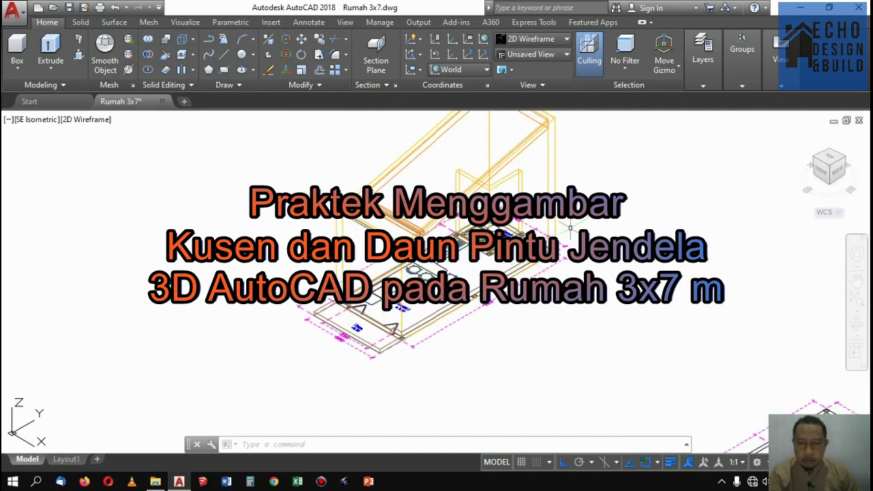
pyautogui.scroll(-5, 510, 311)
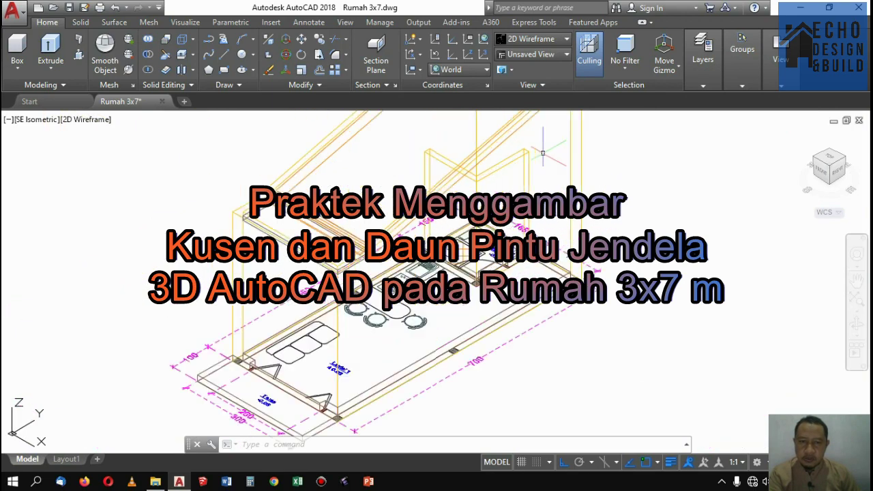
pyautogui.scroll(6, 577, 134)
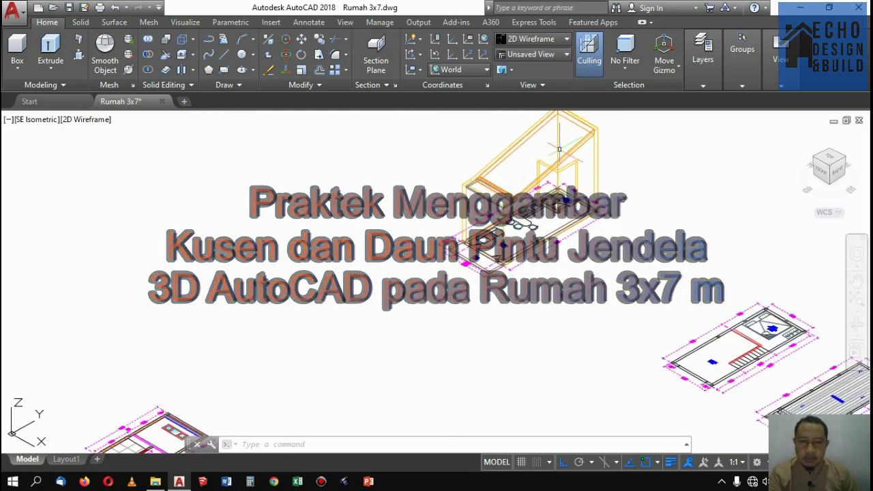
pyautogui.scroll(5, 576, 134)
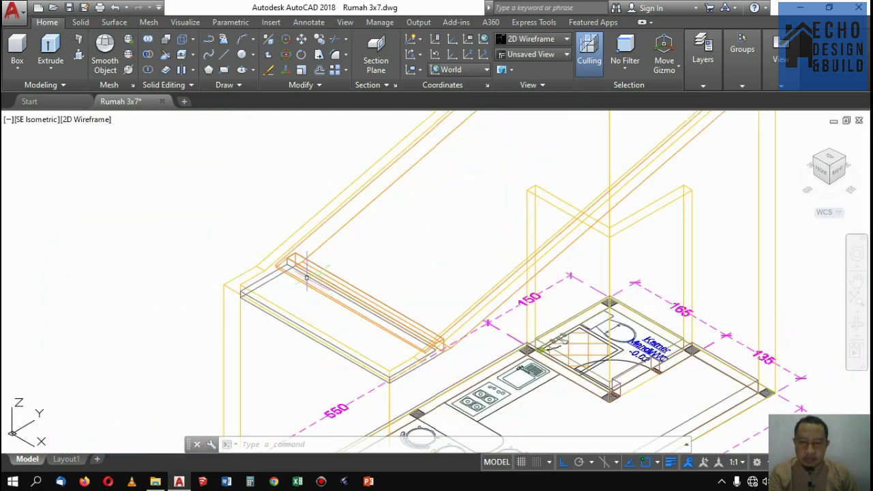
pyautogui.scroll(-5, 341, 259)
pyautogui.scroll(3, 309, 244)
pyautogui.scroll(3, 309, 244)
pyautogui.scroll(-3, 493, 213)
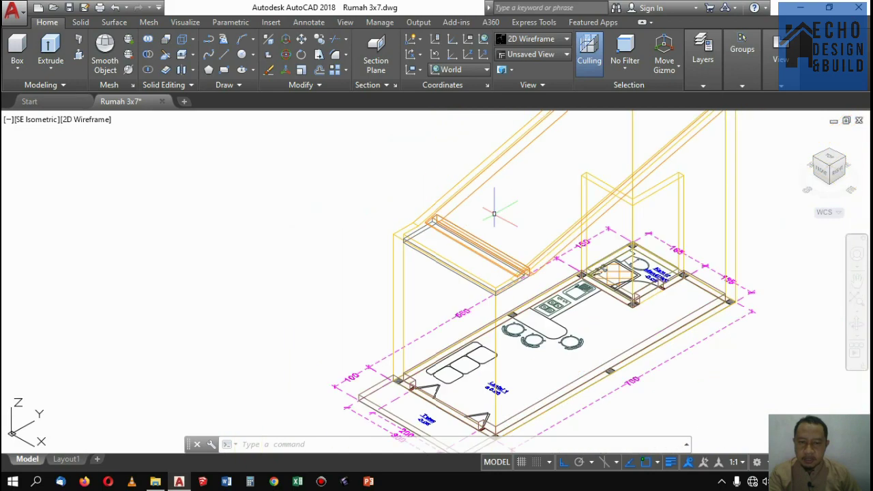
pyautogui.scroll(-4, 510, 201)
pyautogui.scroll(-6, 566, 184)
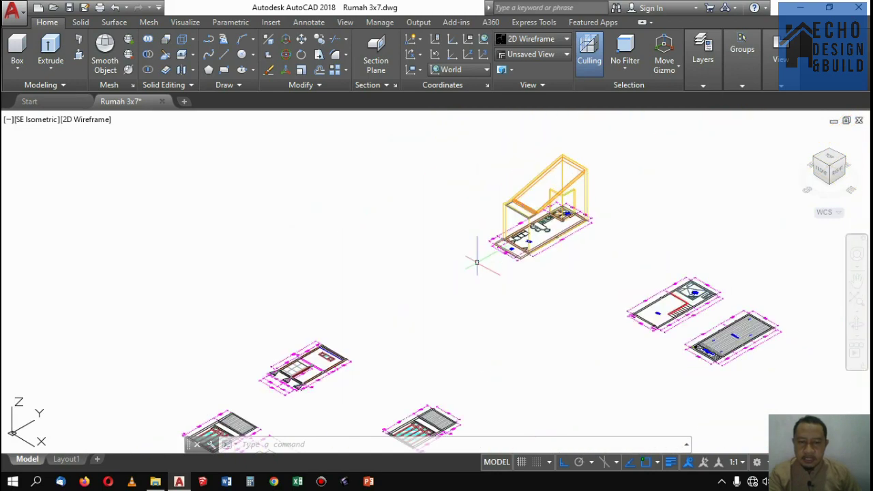
# Inspect the door and window frames in the front elevation and the three-pane window in the cross-section drawing
pyautogui.scroll(4, 498, 217)
pyautogui.scroll(3, 485, 243)
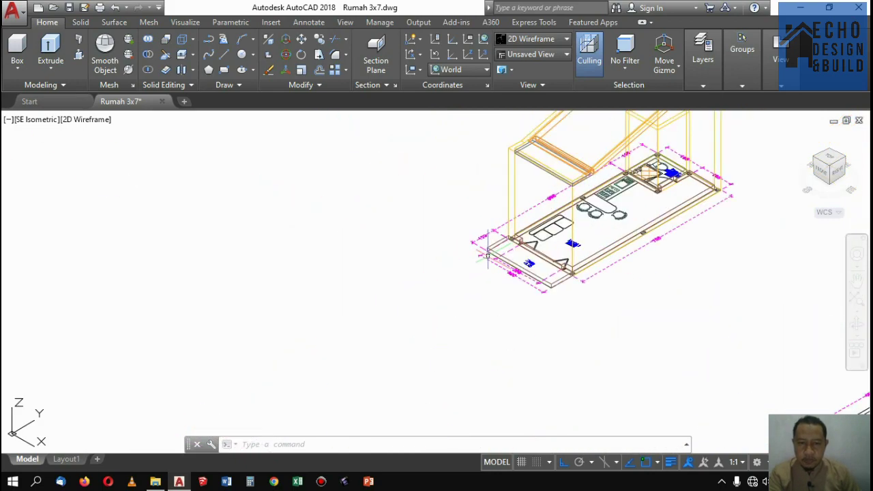
pyautogui.scroll(-5, 537, 213)
pyautogui.scroll(8, 478, 273)
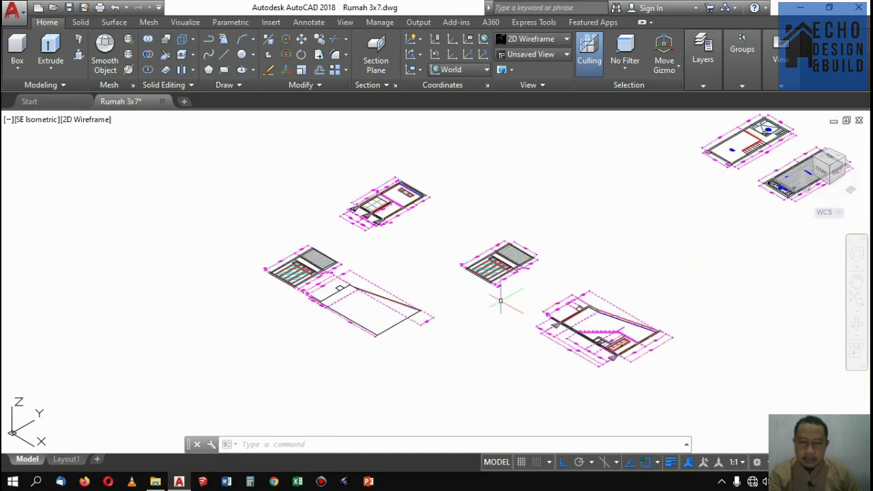
pyautogui.scroll(-5, 448, 276)
pyautogui.scroll(4, 453, 259)
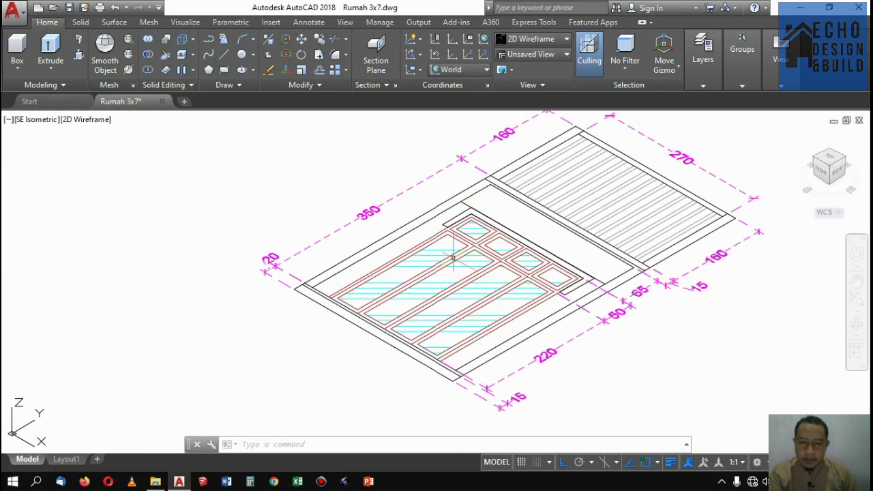
pyautogui.scroll(-6, 495, 309)
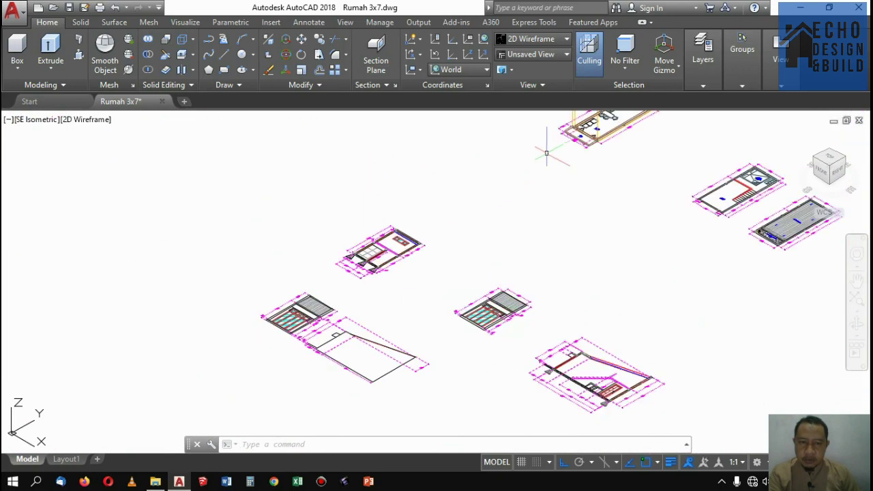
pyautogui.scroll(5, 427, 254)
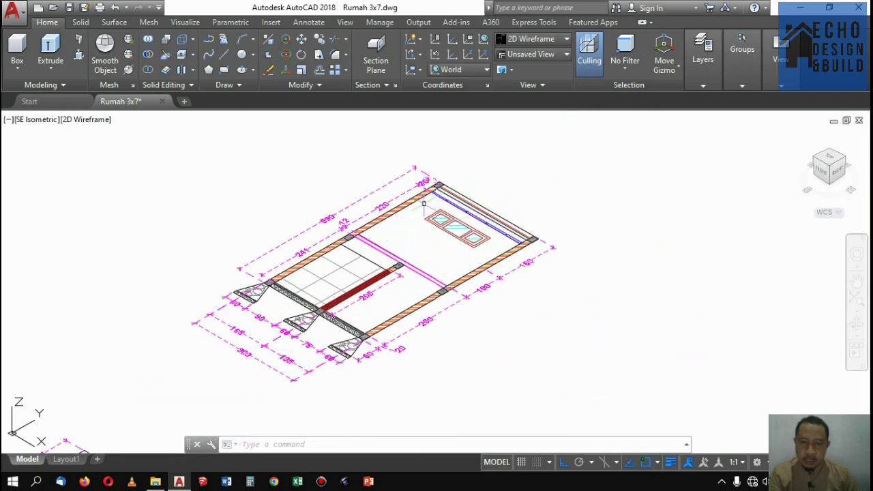
pyautogui.scroll(5, 426, 225)
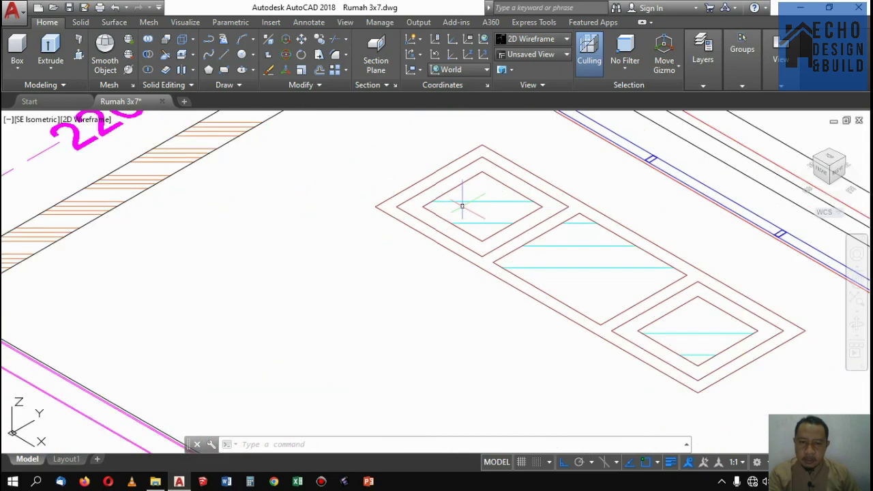
pyautogui.scroll(-7, 461, 201)
pyautogui.scroll(-6, 467, 216)
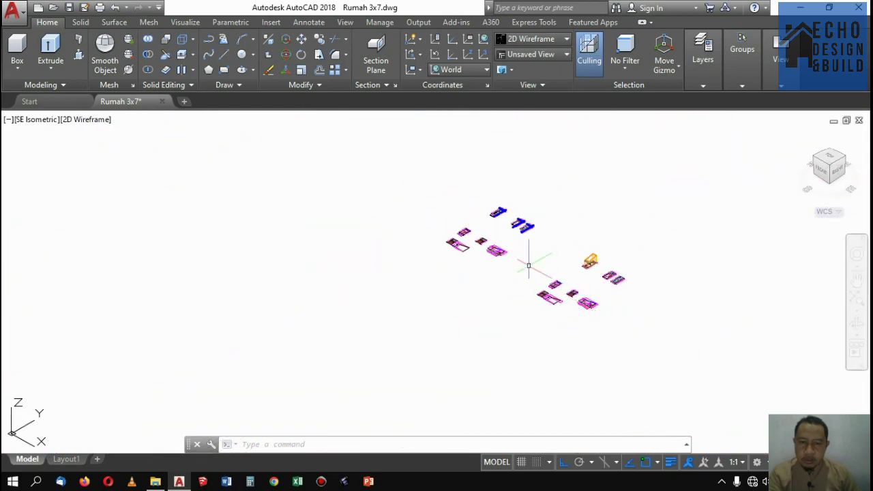
# Draw a rectangle enclosing the original set of plans, elevations and sections to separate it from the working copy
pyautogui.scroll(2, 473, 216)
pyautogui.scroll(2, 465, 226)
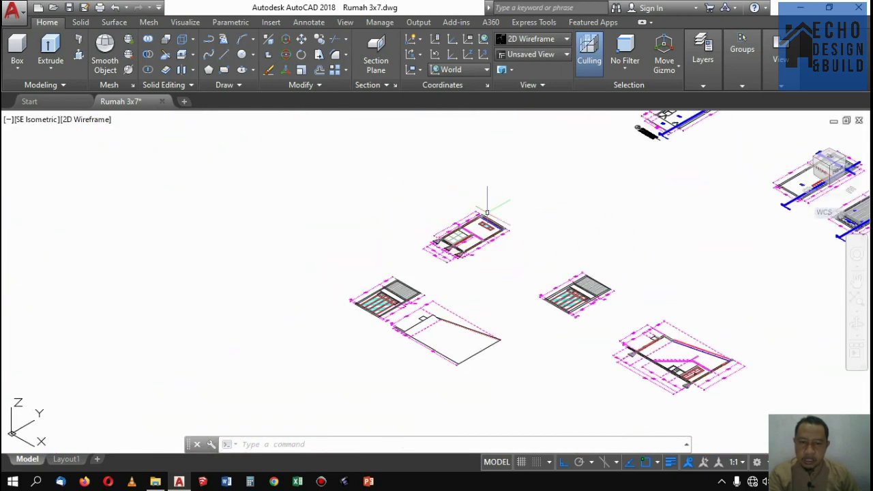
pyautogui.scroll(-3, 502, 249)
pyautogui.scroll(2, 487, 238)
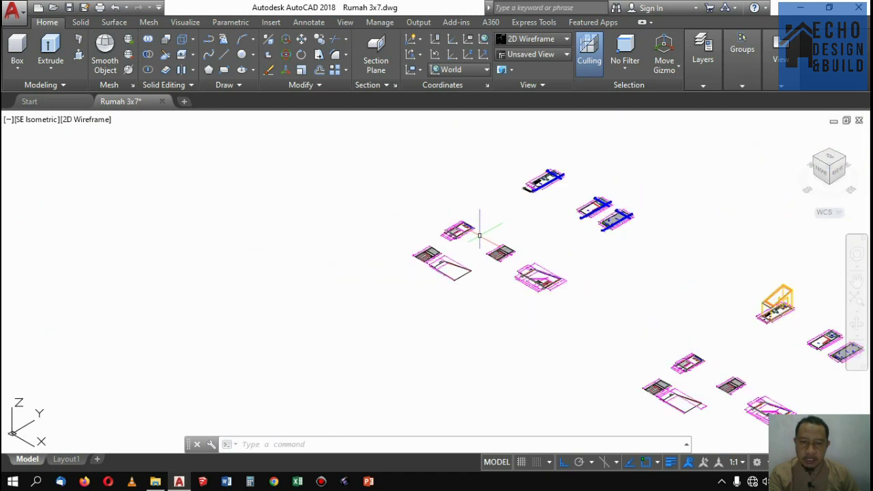
pyautogui.scroll(-1, 553, 273)
pyautogui.scroll(2, 573, 302)
pyautogui.scroll(-2, 531, 255)
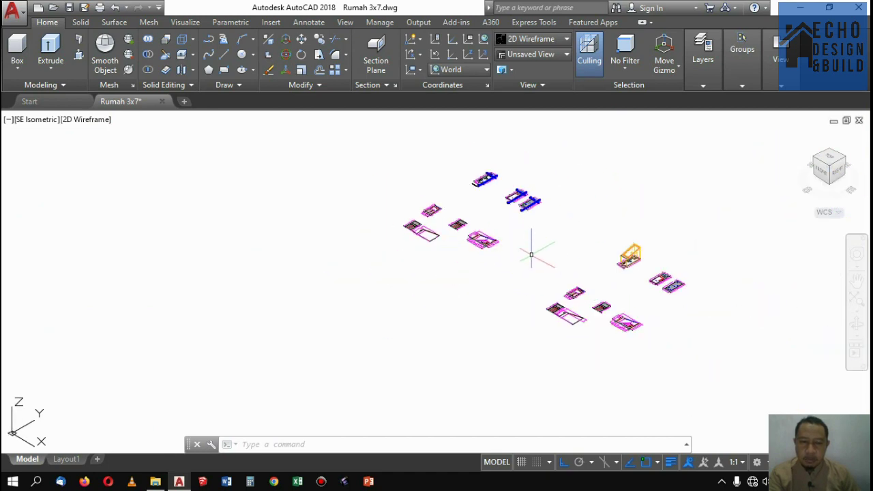
pyautogui.scroll(2, 617, 261)
pyautogui.scroll(-2, 575, 305)
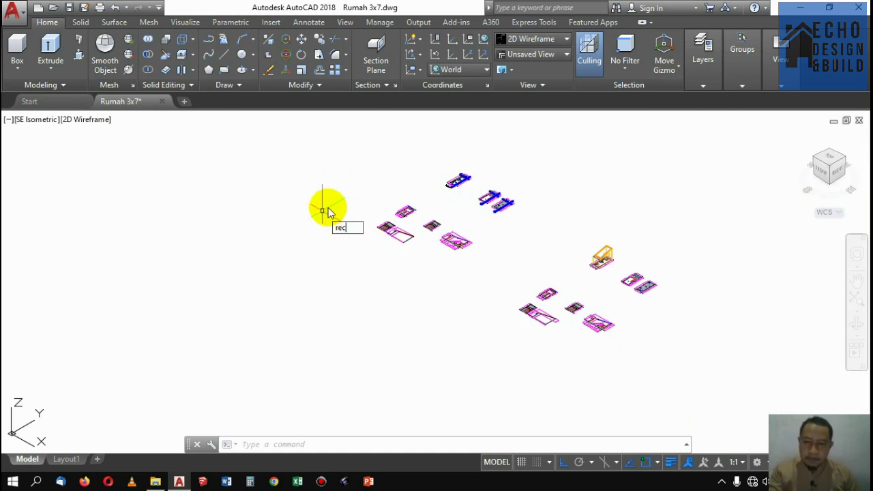
pyautogui.write('rec')
pyautogui.press('Return')
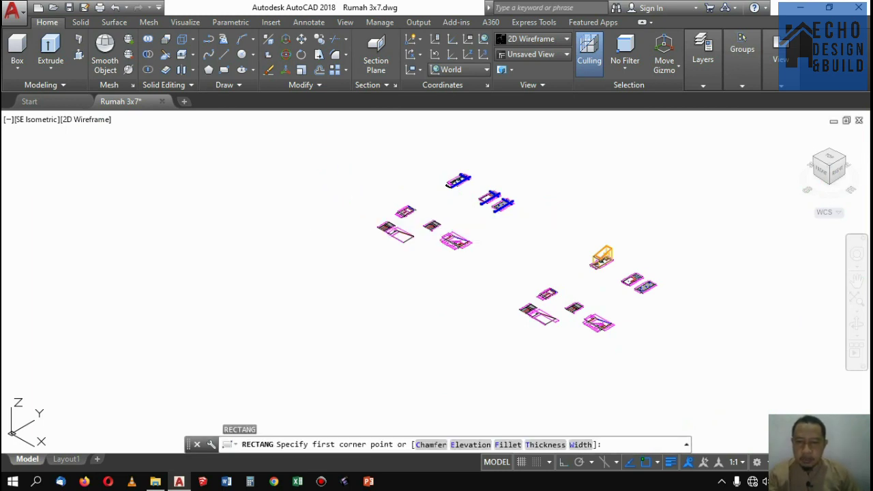
pyautogui.click(323, 217)
pyautogui.click(555, 214)
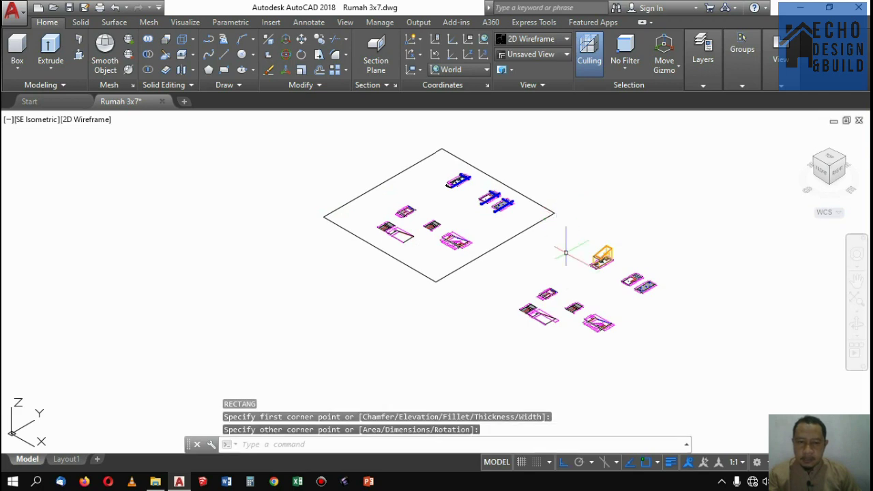
# Examine the working copy of the drawings outside the rectangle, focusing on the front elevation with the doors and transom windows
pyautogui.scroll(2, 566, 253)
pyautogui.scroll(-2, 555, 244)
pyautogui.scroll(2, 563, 231)
pyautogui.scroll(-3, 598, 233)
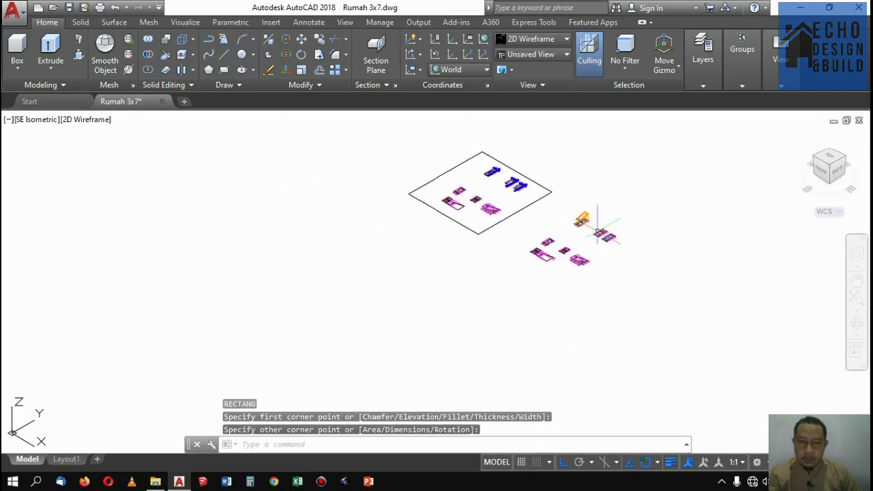
pyautogui.scroll(5, 598, 233)
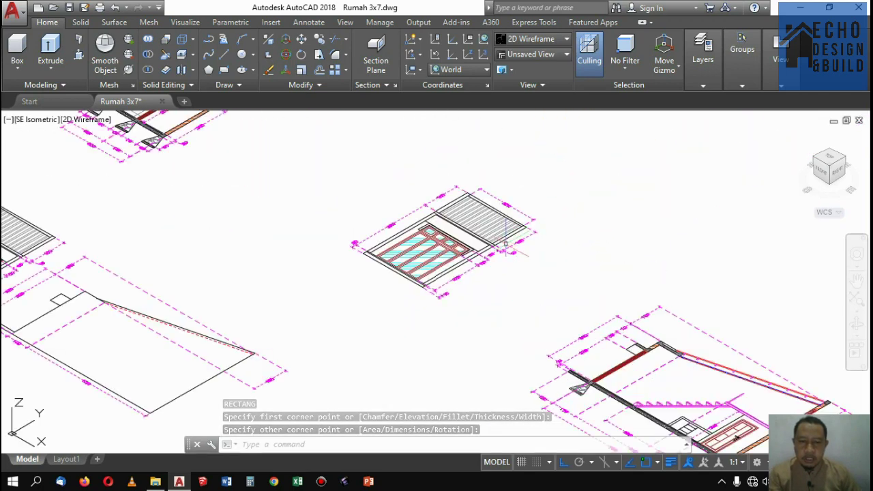
pyautogui.scroll(-3, 505, 243)
pyautogui.scroll(5, 505, 244)
pyautogui.scroll(-3, 505, 243)
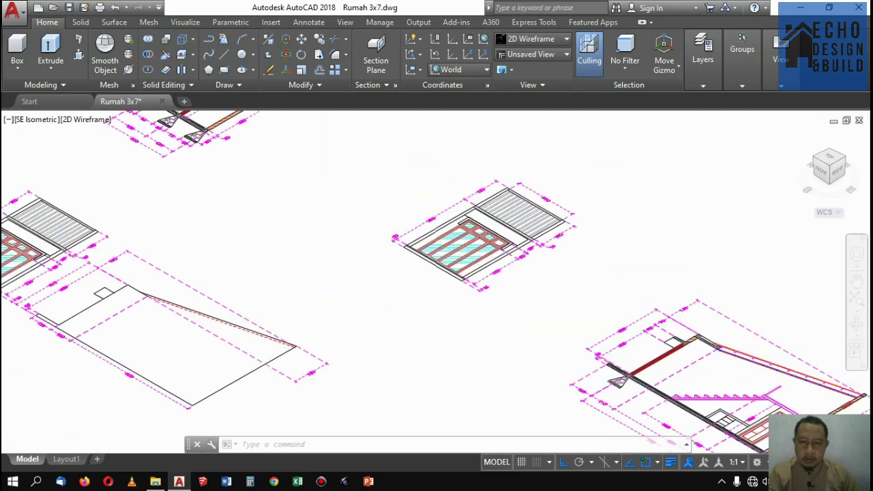
pyautogui.scroll(3, 503, 246)
pyautogui.scroll(-4, 493, 225)
pyautogui.scroll(3, 492, 214)
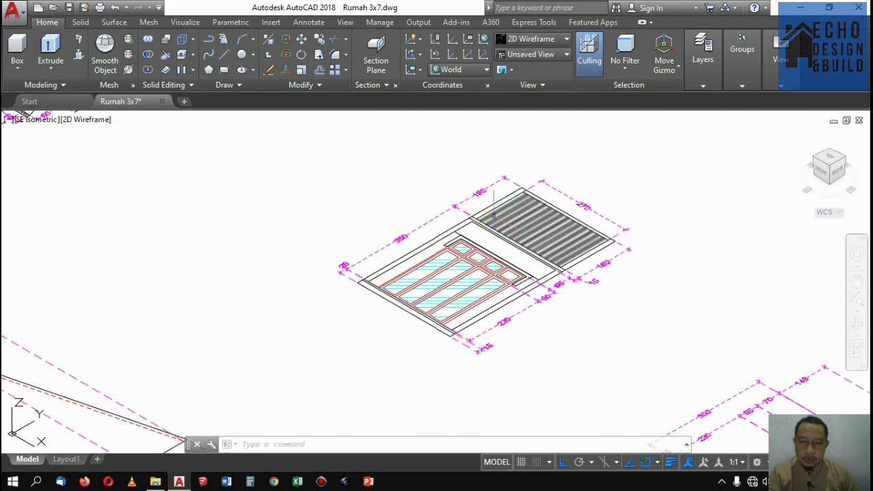
pyautogui.scroll(2, 492, 215)
pyautogui.scroll(-3, 487, 232)
pyautogui.scroll(3, 485, 239)
pyautogui.scroll(-4, 483, 249)
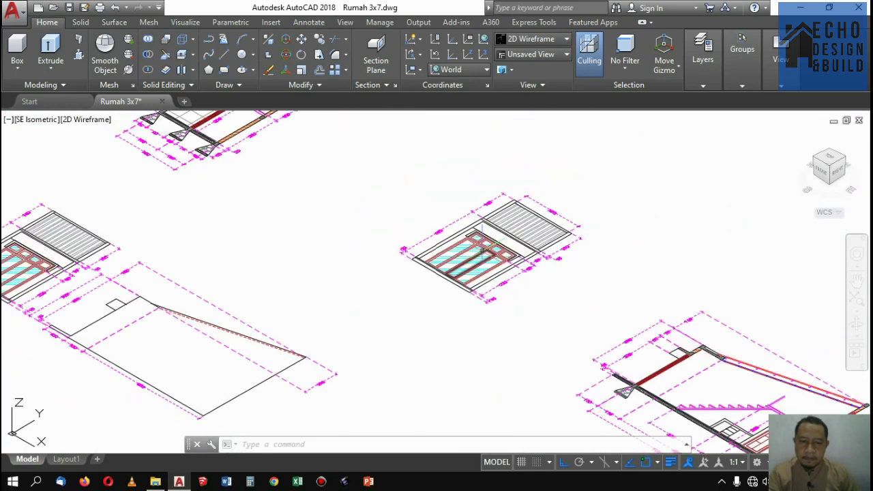
# Delete the cyan glass hatch from the door and transom panes in the working copy's front elevation
pyautogui.scroll(4, 489, 243)
pyautogui.scroll(3, 486, 258)
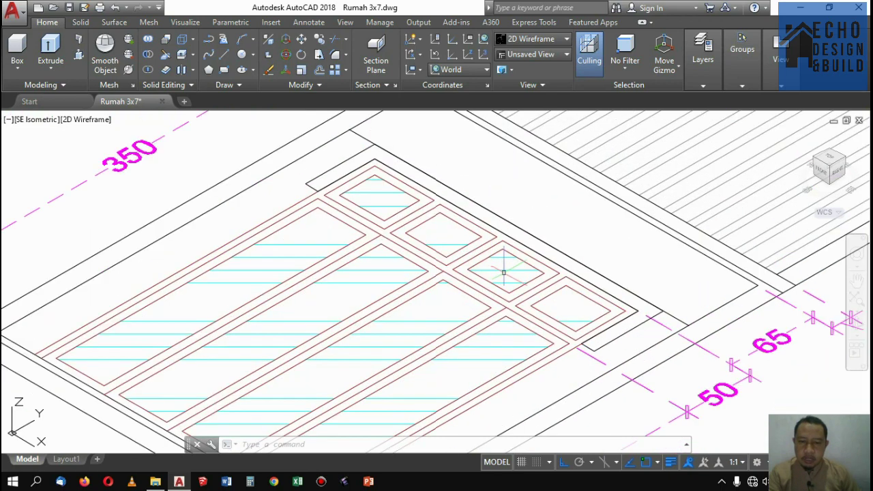
pyautogui.click(505, 270)
pyautogui.click(501, 264)
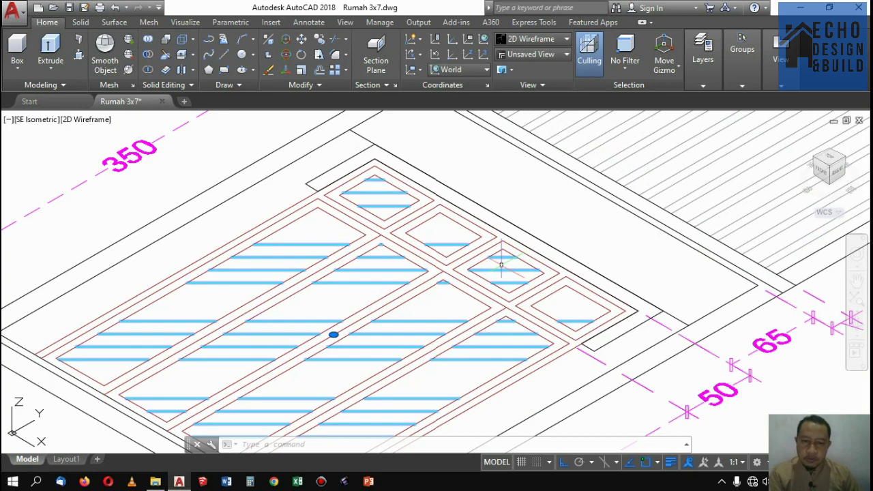
pyautogui.press('Delete')
pyautogui.scroll(-6, 501, 262)
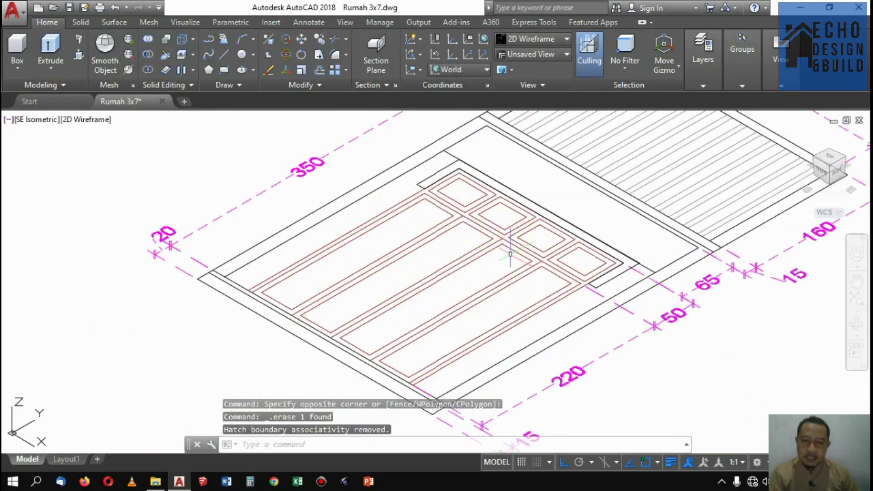
# Delete the cyan glass hatch from the three-pane window in the working copy's cross-section
pyautogui.scroll(-5, 485, 257)
pyautogui.scroll(3, 533, 210)
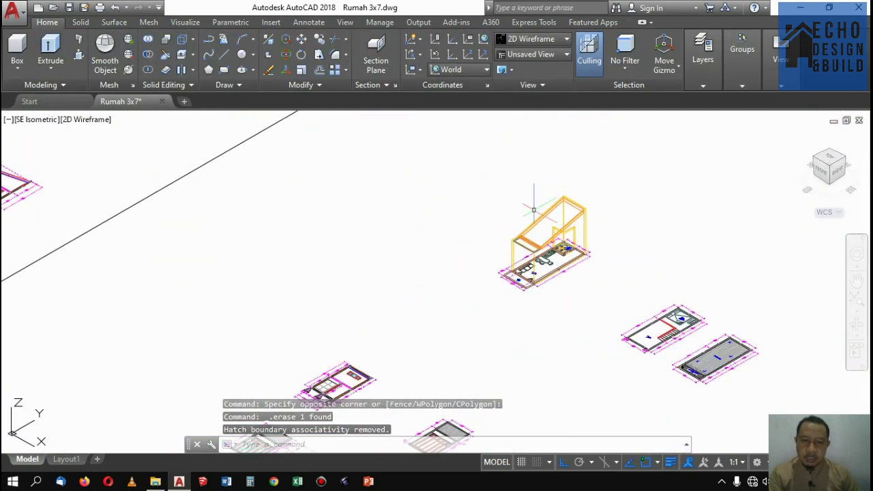
pyautogui.scroll(2, 321, 418)
pyautogui.scroll(5, 334, 390)
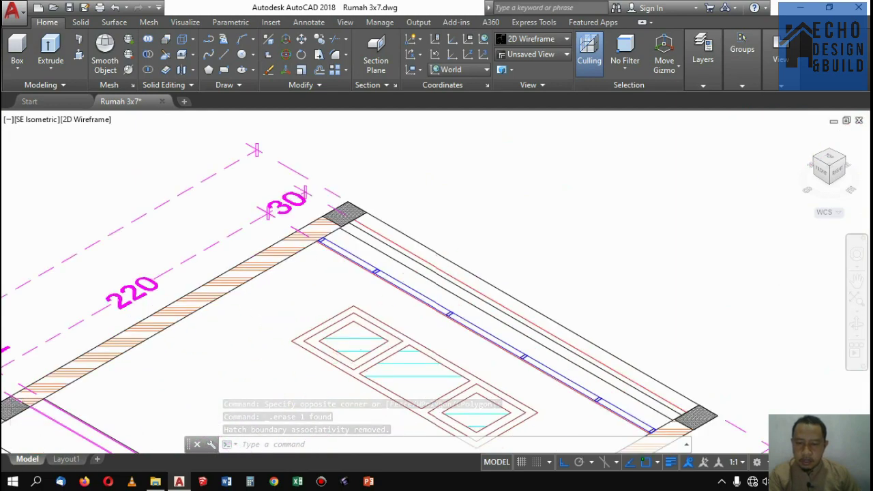
pyautogui.click(423, 302)
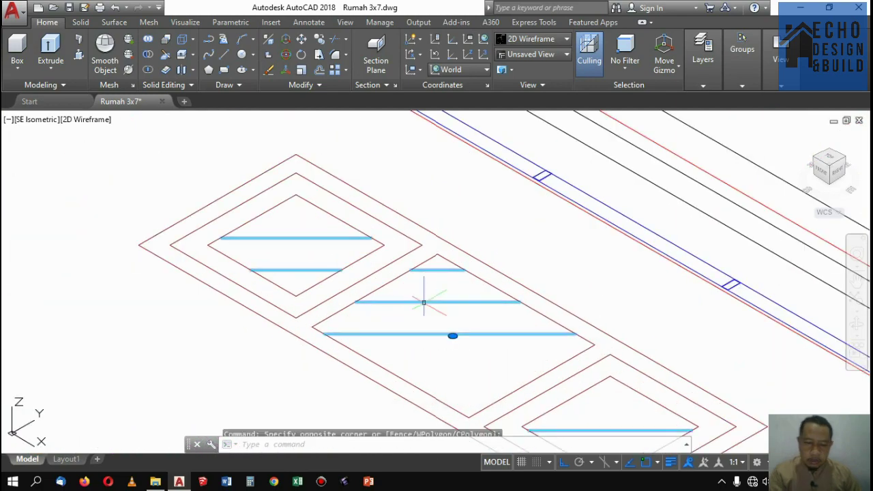
pyautogui.press('Delete')
pyautogui.scroll(-3, 444, 234)
pyautogui.scroll(3, 454, 242)
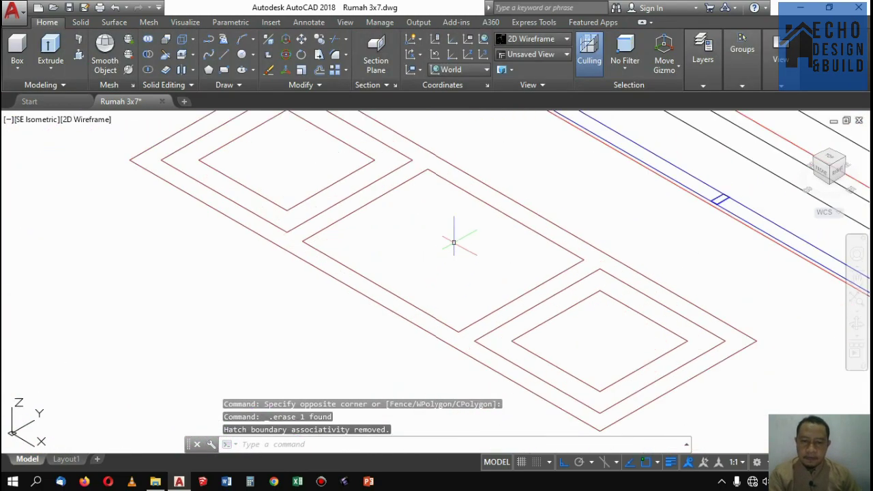
pyautogui.scroll(-4, 453, 242)
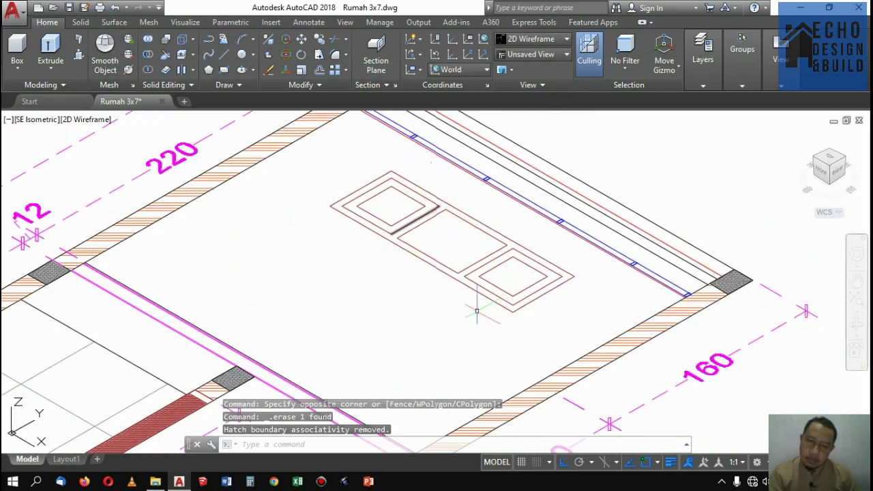
pyautogui.scroll(-2, 477, 311)
pyautogui.scroll(2, 413, 268)
pyautogui.scroll(-6, 382, 266)
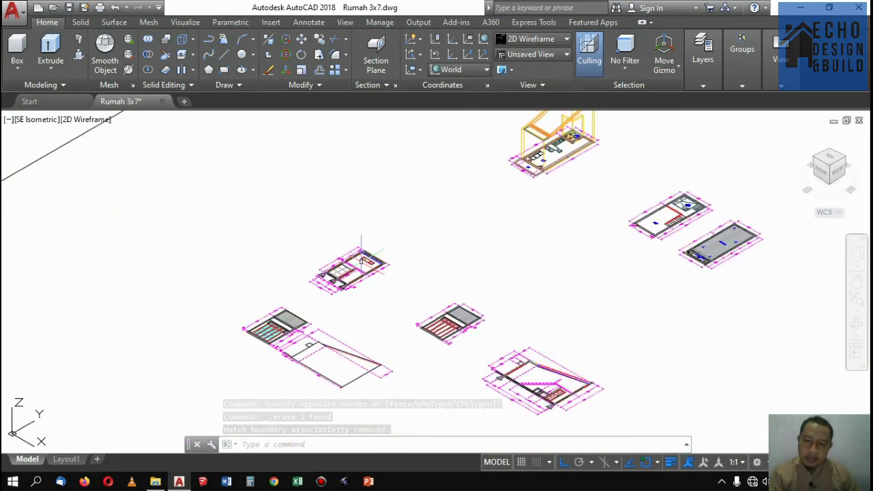
# Presspull the outer frame around the doors and transom windows in the copied front elevation to a height of 0.1
pyautogui.scroll(5, 471, 326)
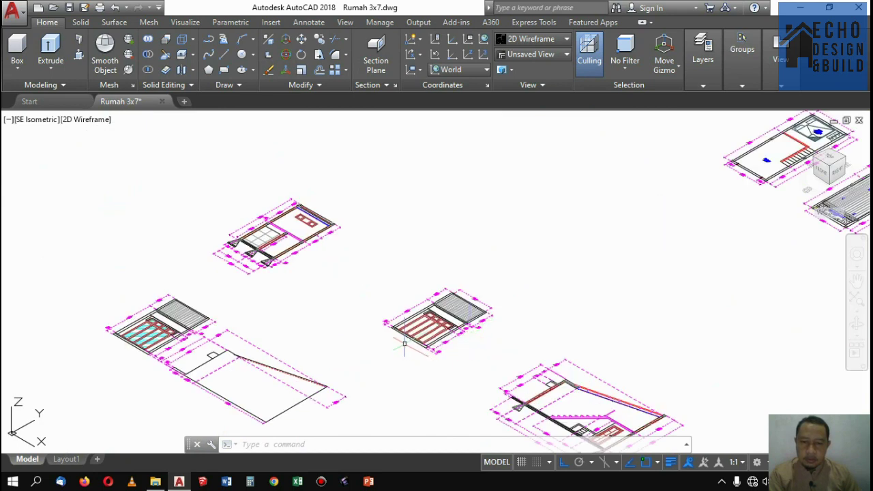
pyautogui.click(81, 57)
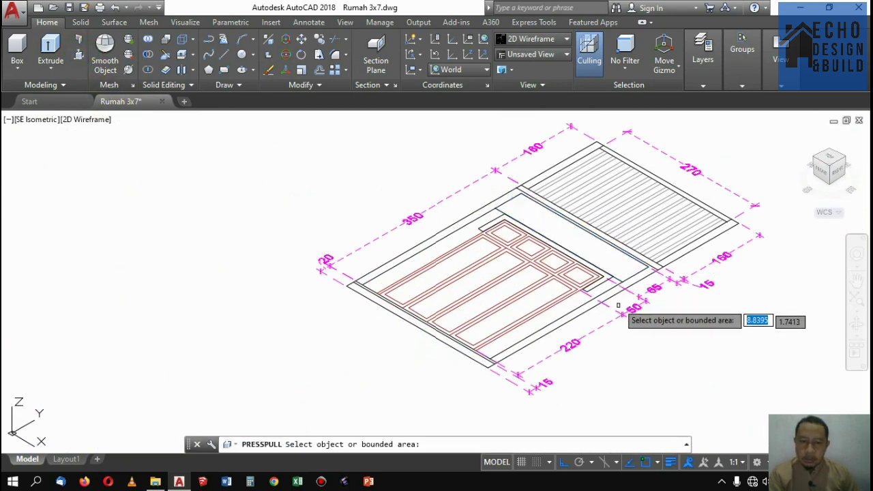
pyautogui.scroll(5, 593, 286)
pyautogui.scroll(5, 579, 255)
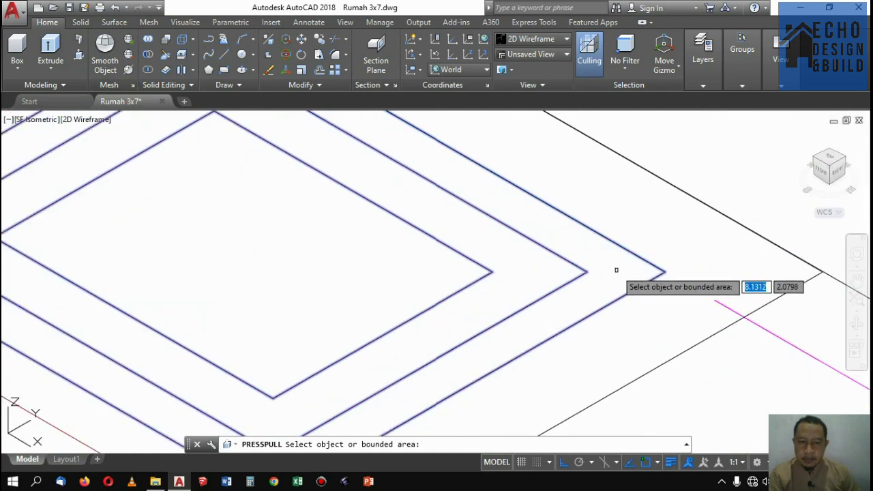
pyautogui.scroll(-5, 616, 272)
pyautogui.scroll(-3, 617, 269)
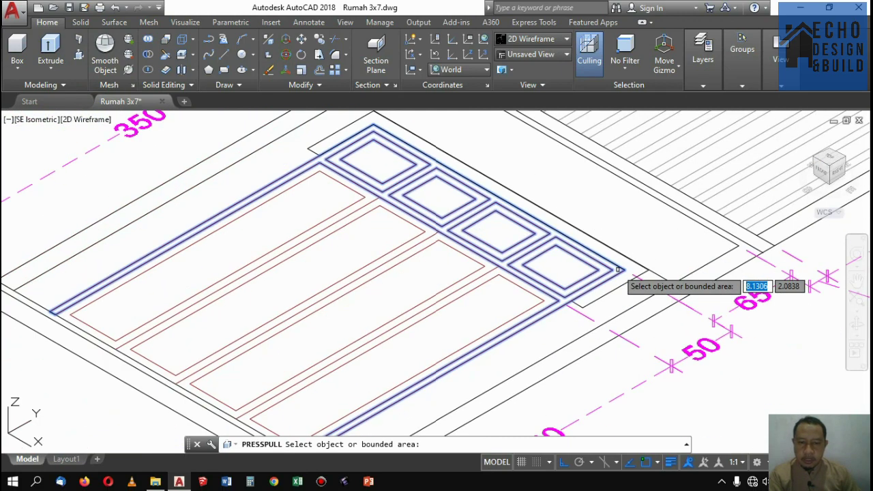
pyautogui.click(617, 270)
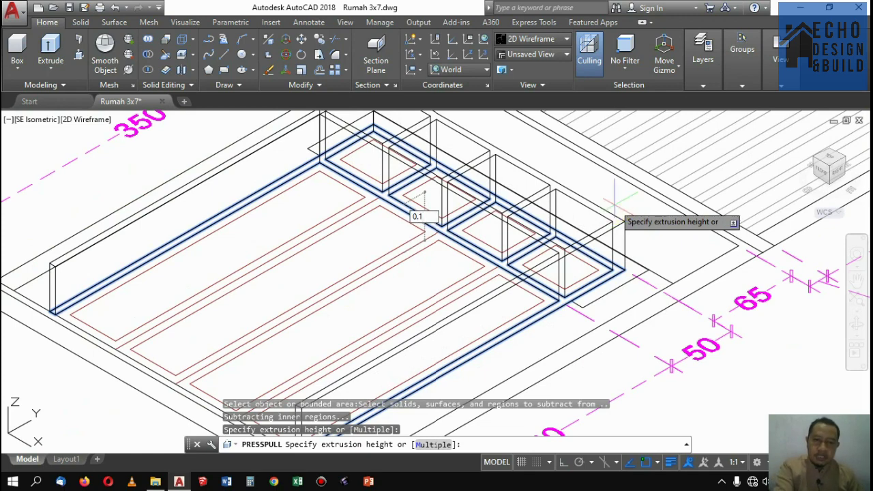
pyautogui.press('Return')
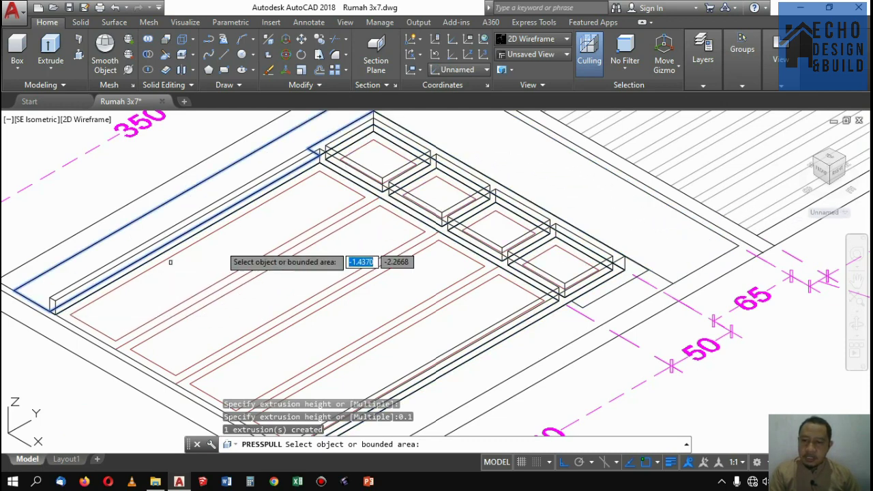
# Presspull the border of the first door leaf, beside the 350 dimension, to a height of 0.03
pyautogui.scroll(-5, 382, 229)
pyautogui.scroll(5, 368, 266)
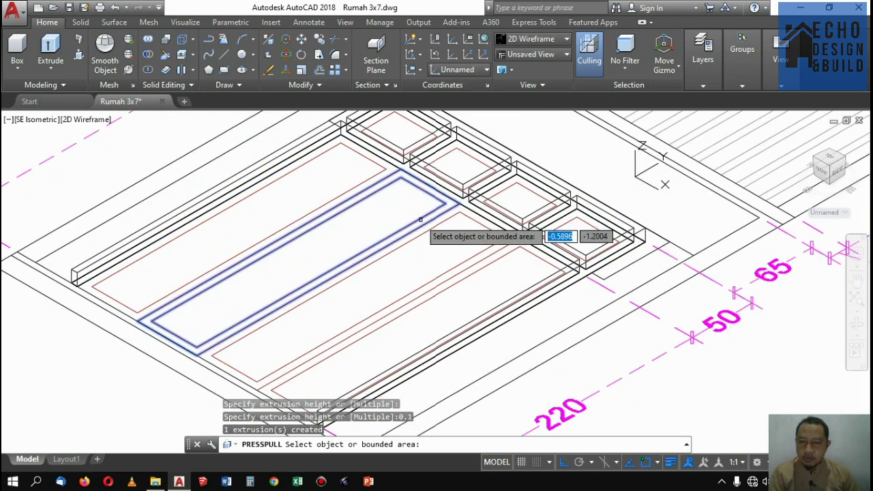
pyautogui.scroll(-2, 475, 215)
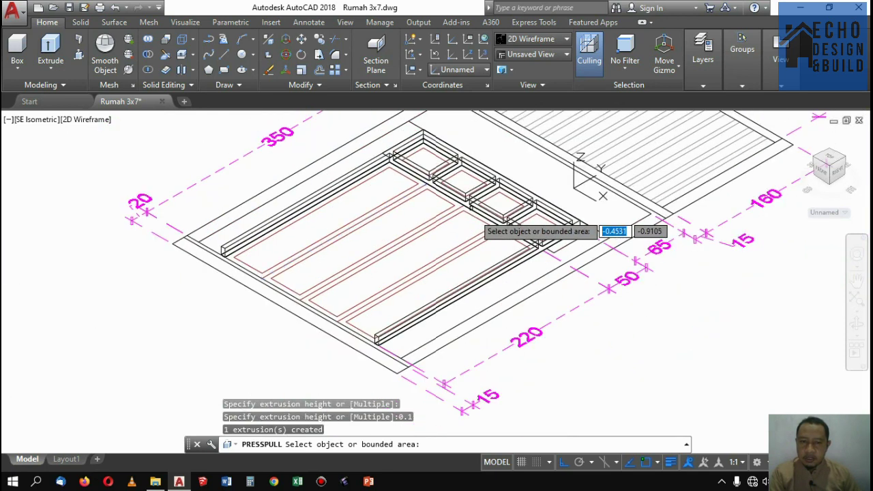
pyautogui.scroll(4, 545, 198)
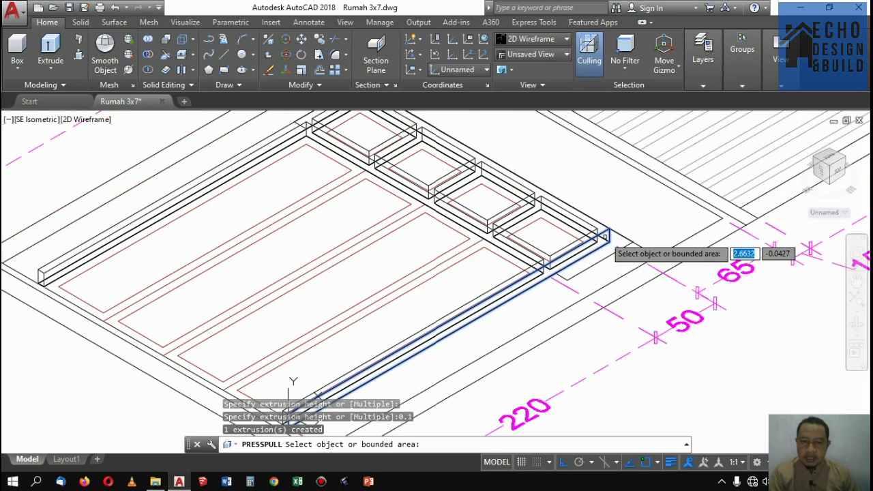
pyautogui.scroll(-4, 605, 236)
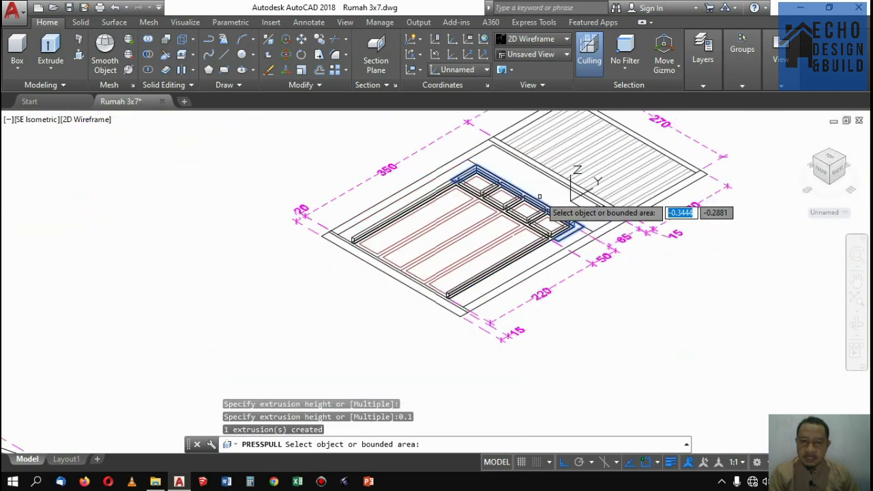
pyautogui.scroll(6, 385, 218)
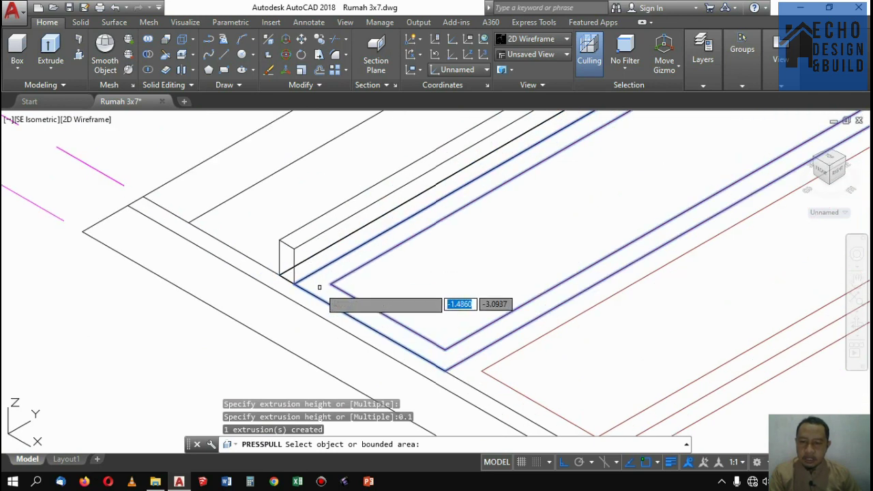
pyautogui.click(319, 287)
pyautogui.scroll(-3, 366, 219)
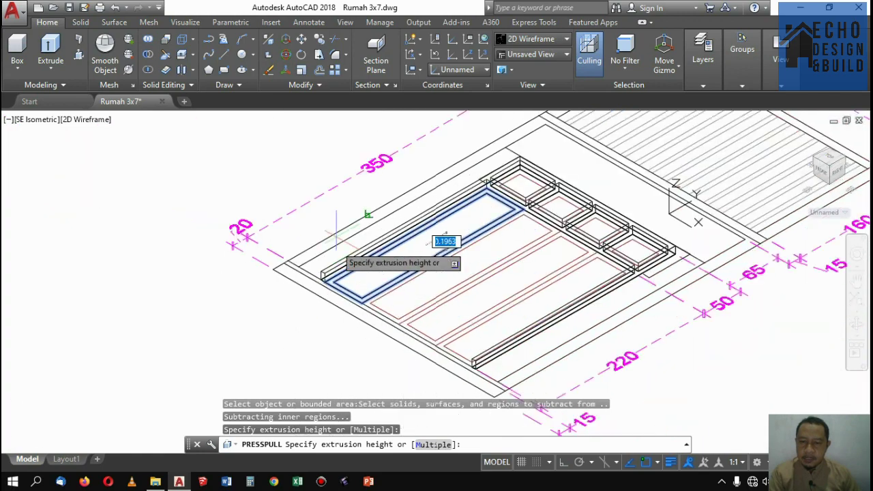
pyautogui.scroll(4, 327, 235)
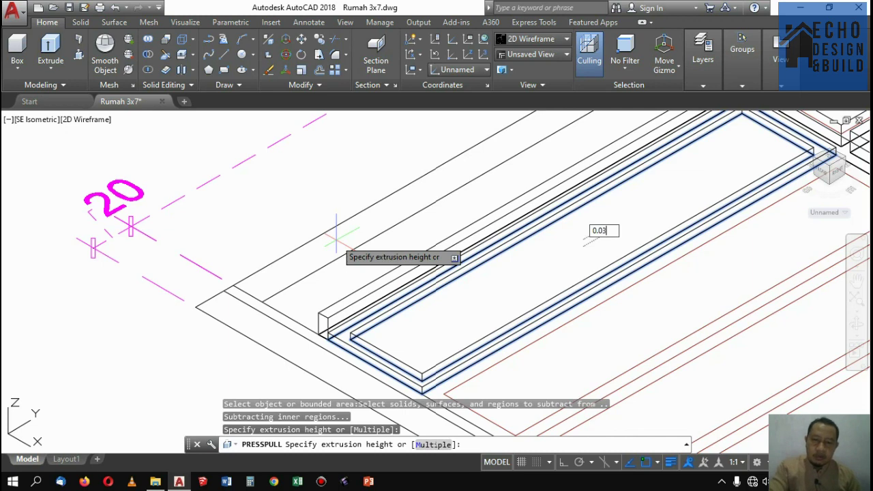
pyautogui.press('Return')
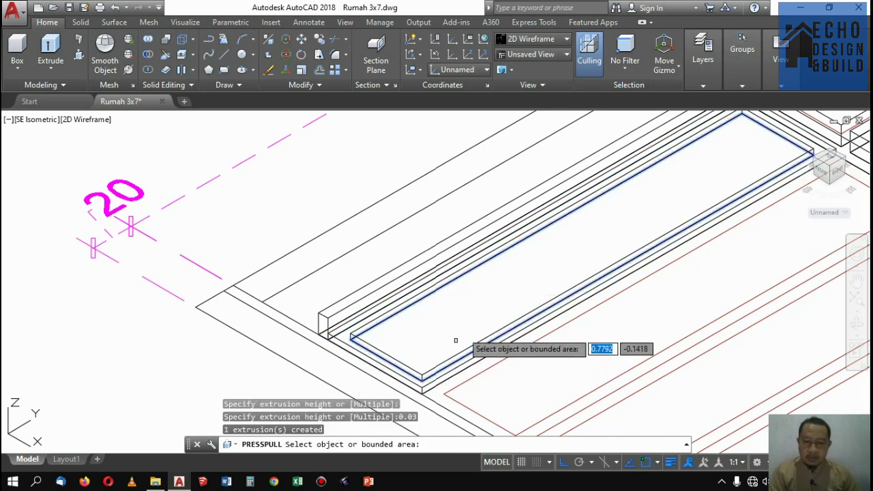
# Presspull the border of the second door leaf to the same height as the first leaf's border
pyautogui.scroll(-2, 453, 369)
pyautogui.scroll(5, 442, 358)
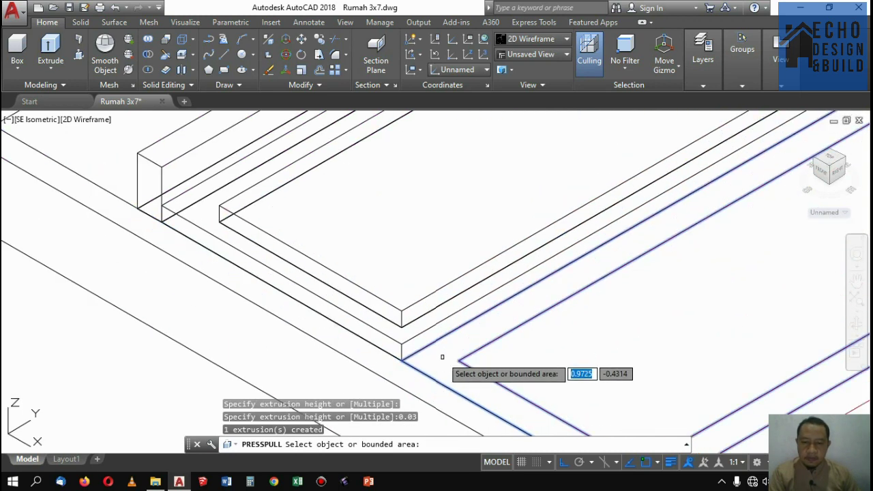
pyautogui.scroll(-3, 443, 356)
pyautogui.scroll(3, 478, 307)
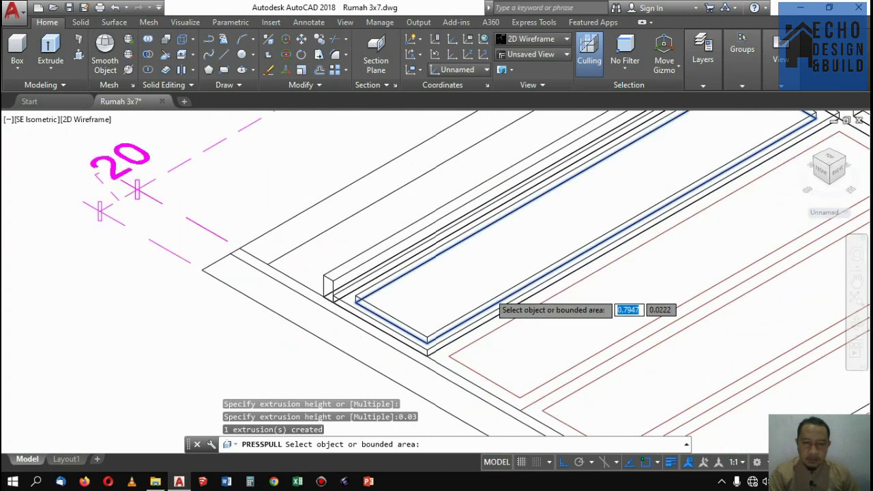
pyautogui.scroll(-2, 471, 307)
pyautogui.scroll(5, 457, 334)
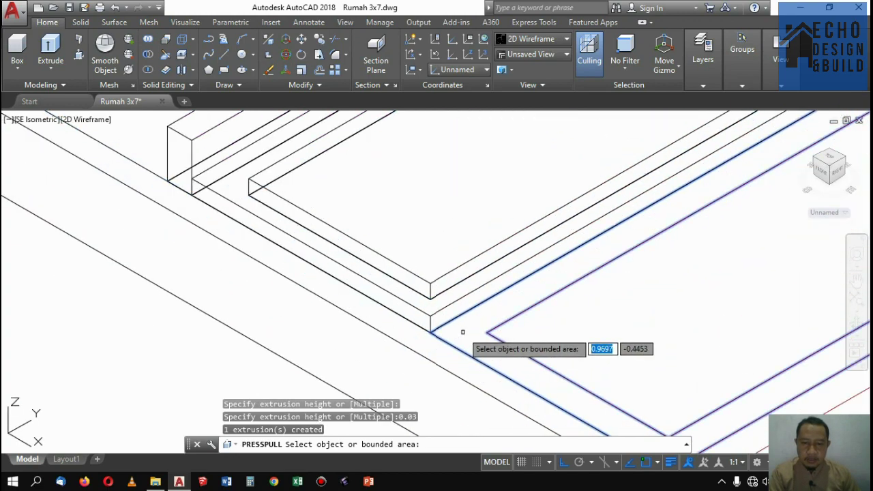
pyautogui.click(430, 316)
pyautogui.click(430, 312)
pyautogui.scroll(-2, 462, 288)
pyautogui.scroll(2, 501, 281)
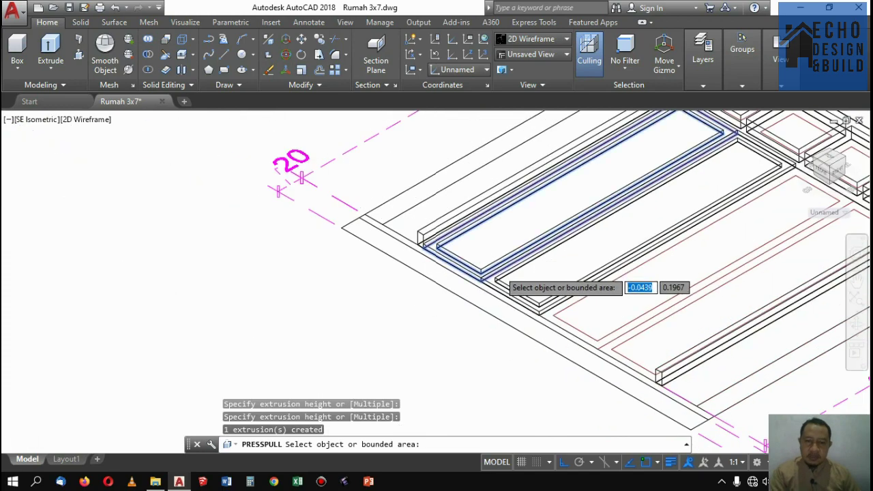
# Presspull the glass area inside the first door leaf to a thickness of 0.005
pyautogui.scroll(-2, 496, 280)
pyautogui.scroll(2, 542, 247)
pyautogui.scroll(3, 555, 164)
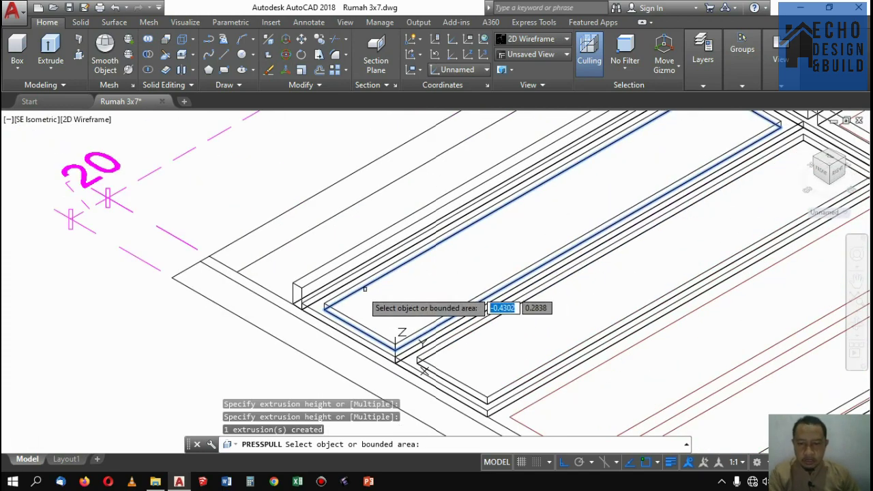
pyautogui.scroll(1, 389, 289)
pyautogui.scroll(-2, 407, 317)
pyautogui.scroll(2, 409, 330)
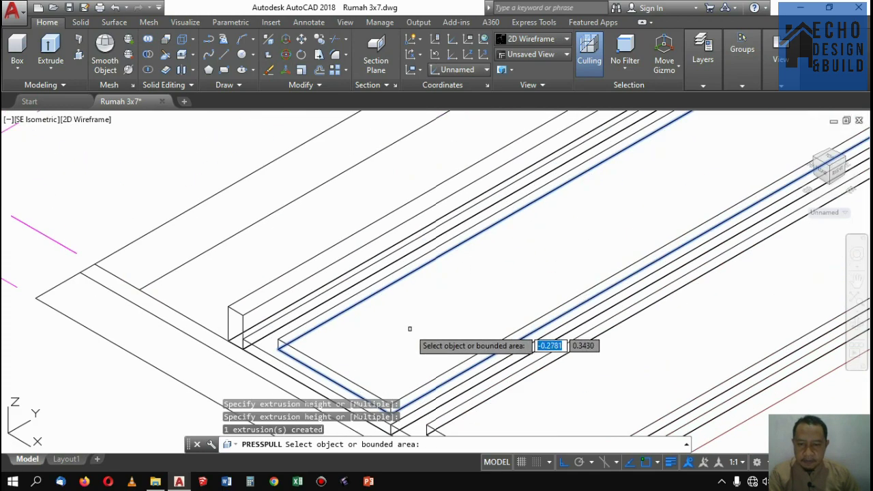
pyautogui.click(410, 328)
pyautogui.scroll(-3, 410, 326)
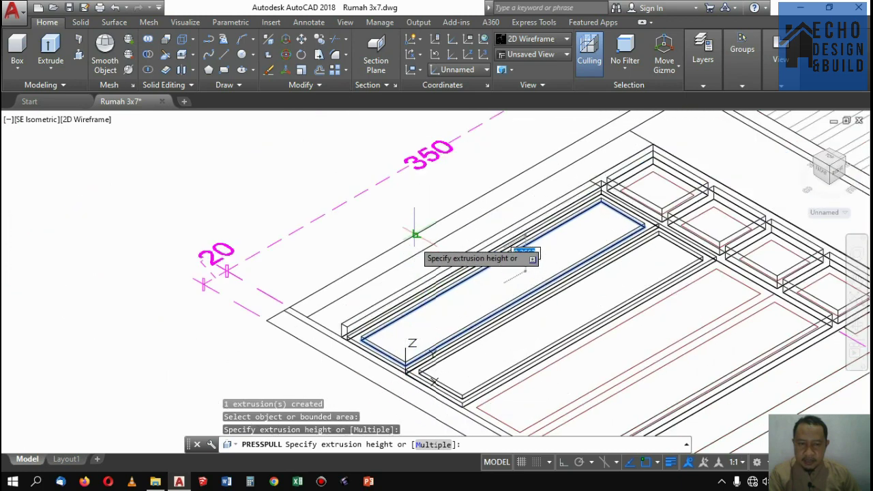
pyautogui.scroll(2, 395, 212)
pyautogui.scroll(-3, 399, 246)
pyautogui.scroll(1, 375, 216)
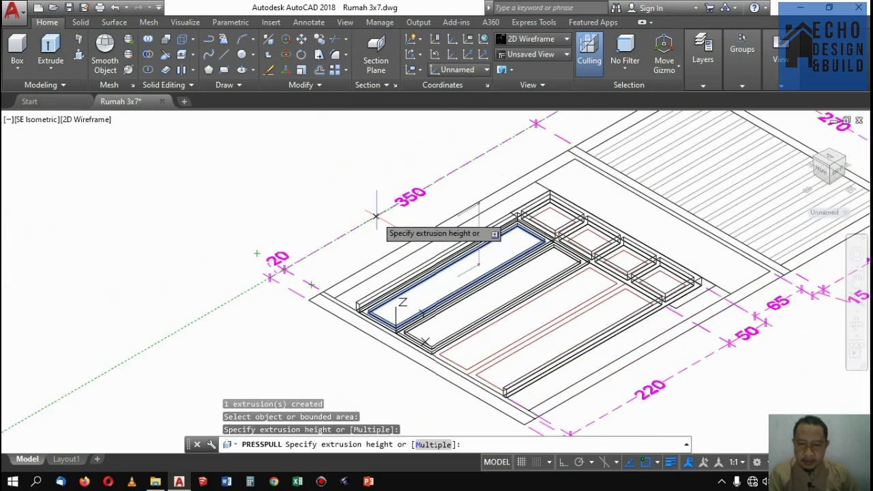
pyautogui.scroll(2, 374, 228)
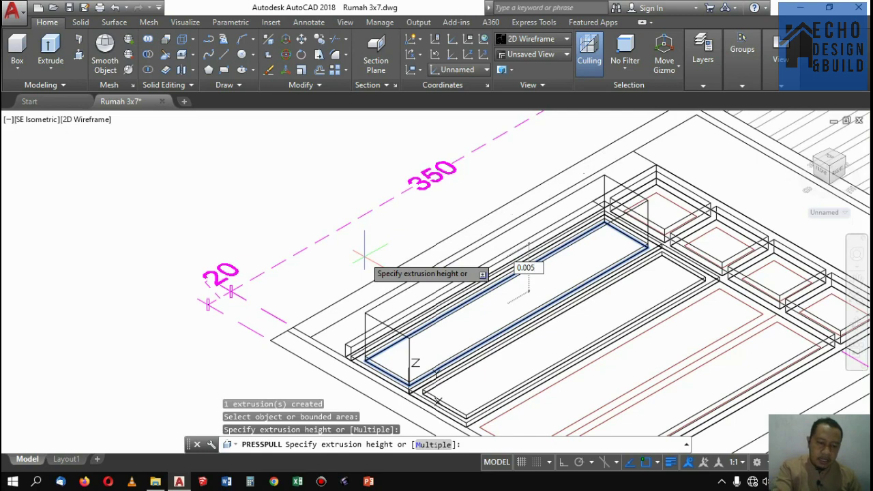
pyautogui.click(362, 255)
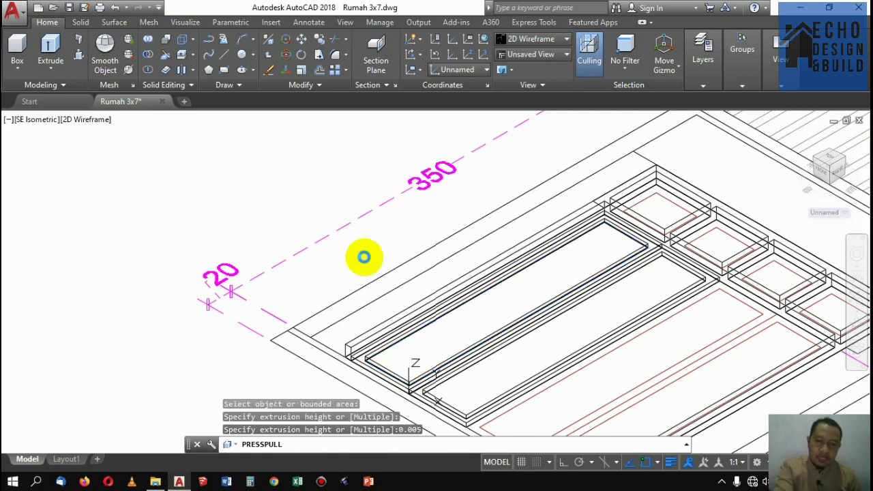
# Copy the two extruded door leaves from their shared lower corner onto the remaining two door openings of the frame
pyautogui.scroll(3, 390, 304)
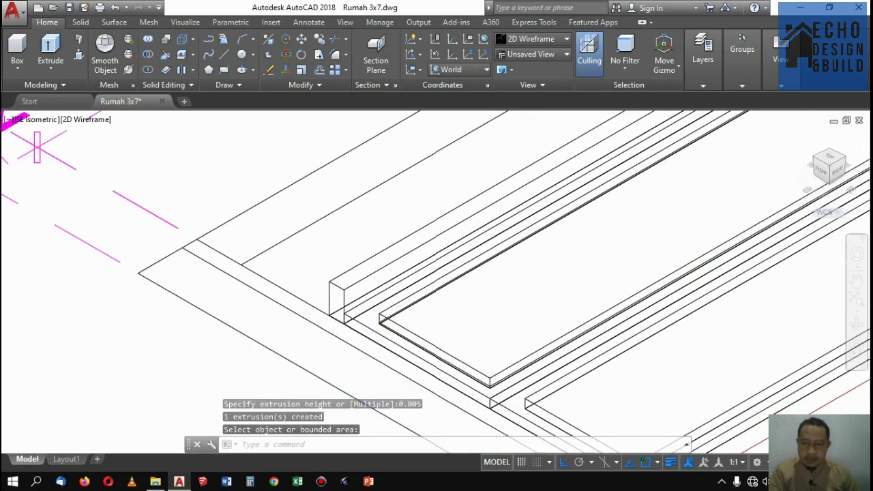
pyautogui.scroll(2, 376, 350)
pyautogui.scroll(-5, 414, 298)
pyautogui.scroll(6, 413, 298)
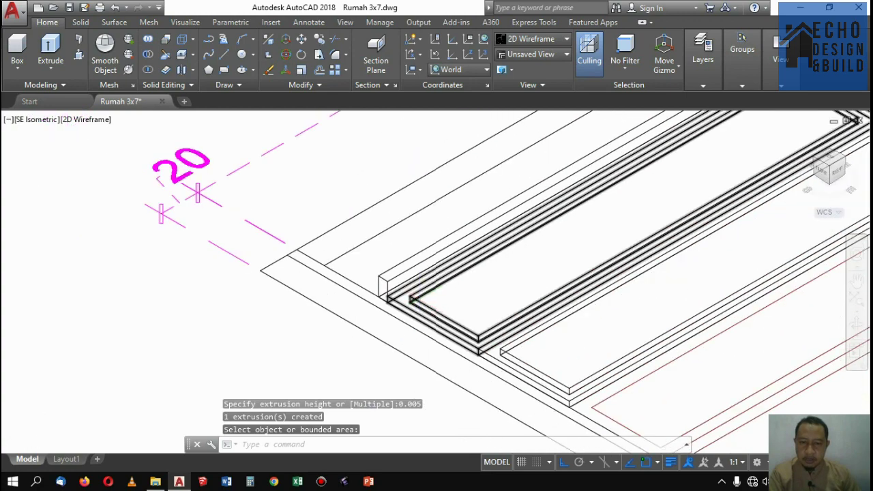
pyautogui.scroll(2, 503, 305)
pyautogui.click(501, 307)
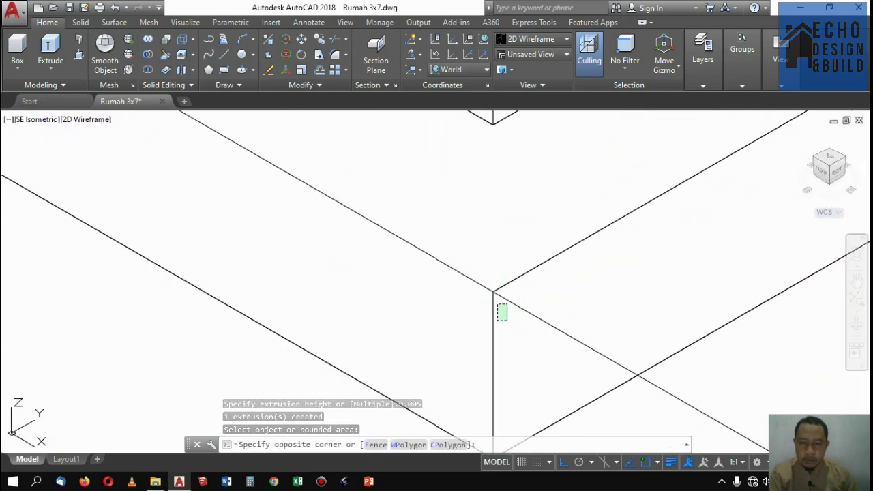
pyautogui.click(469, 260)
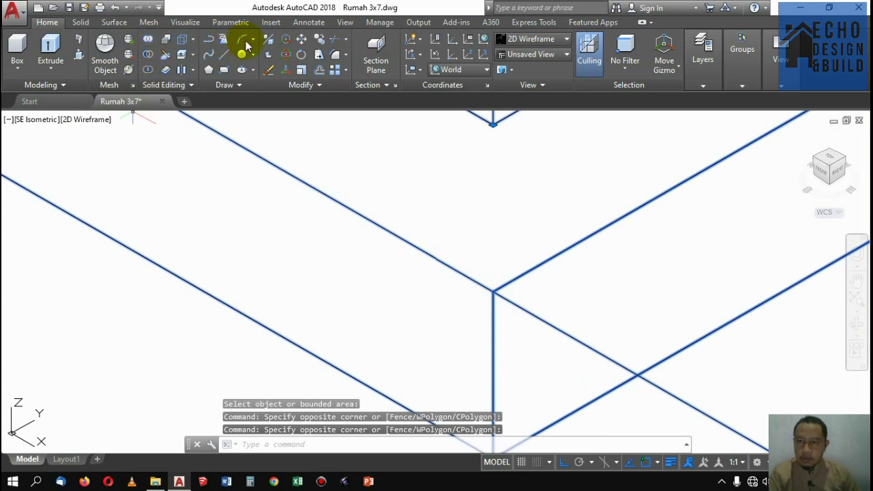
pyautogui.click(317, 40)
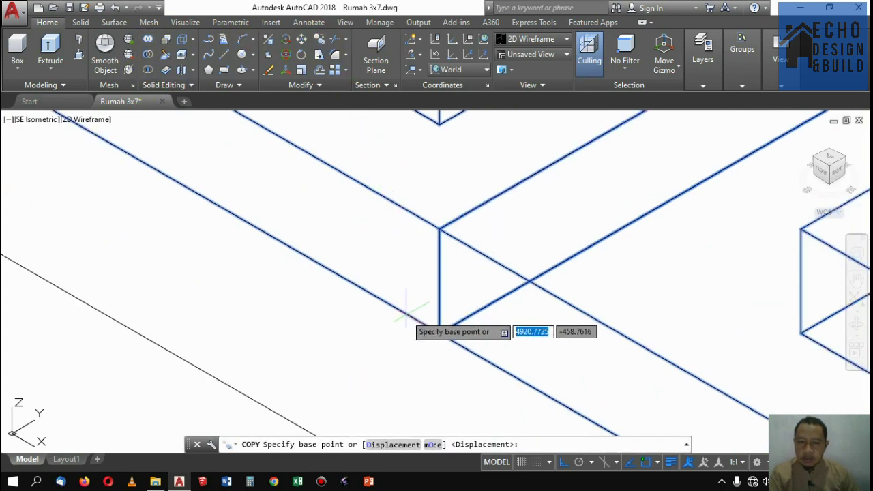
pyautogui.click(444, 333)
pyautogui.scroll(-5, 253, 214)
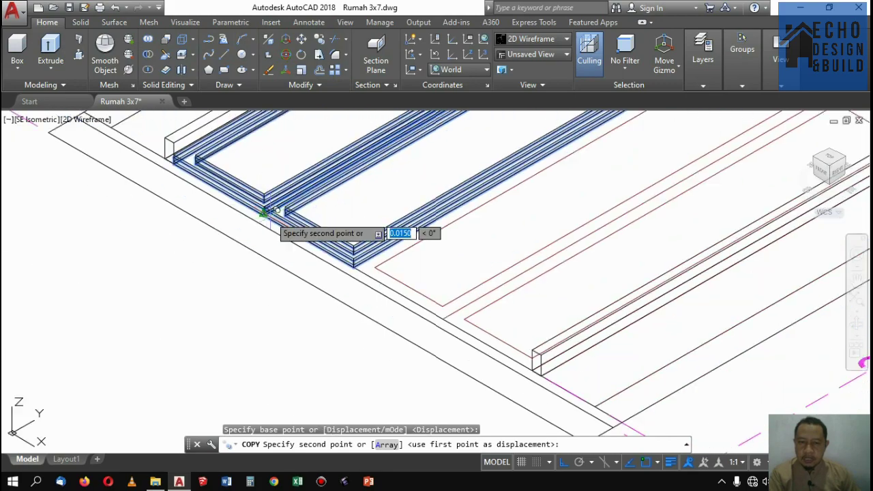
pyautogui.scroll(4, 341, 255)
pyautogui.scroll(3, 341, 255)
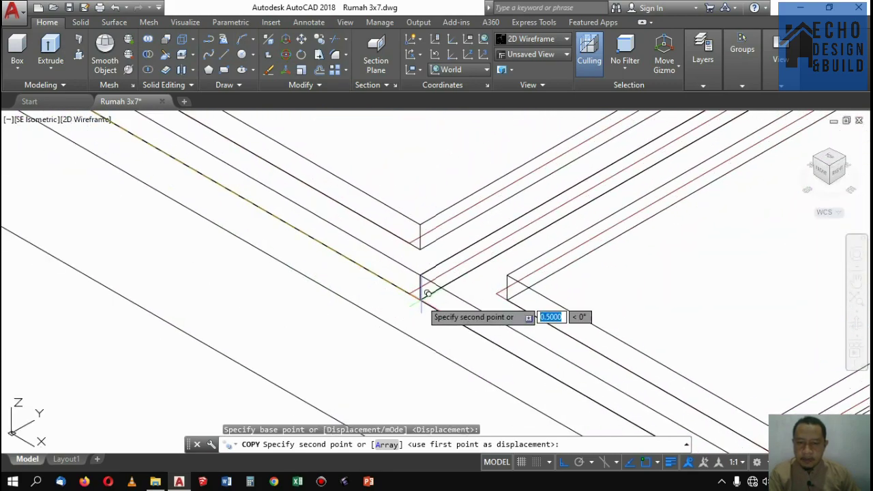
pyautogui.click(409, 292)
pyautogui.scroll(-6, 409, 292)
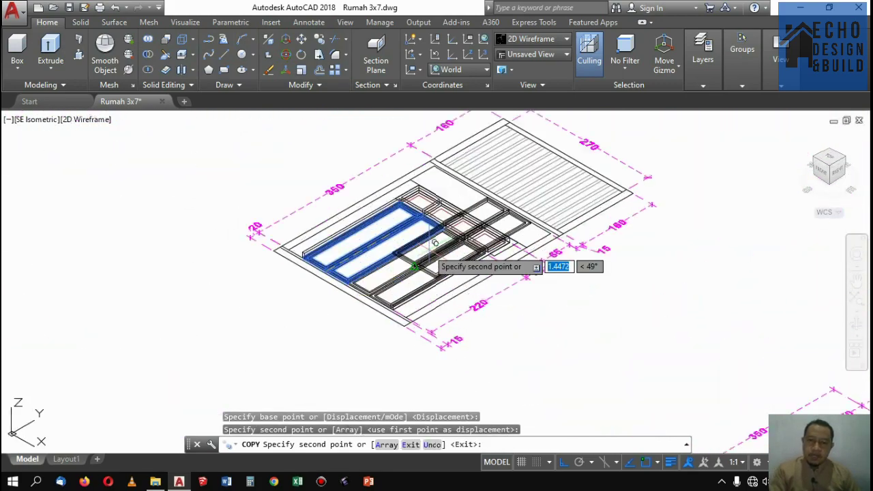
pyautogui.scroll(2, 395, 300)
pyautogui.press('Return')
pyautogui.scroll(6, 312, 271)
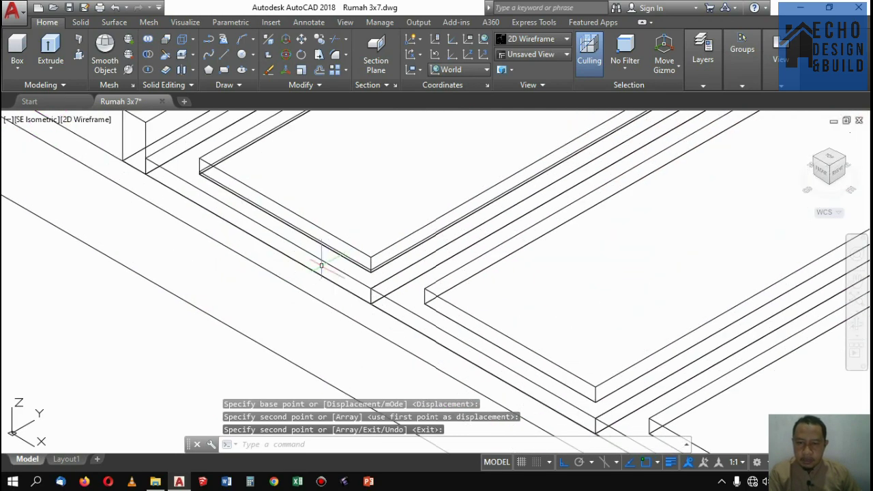
pyautogui.scroll(-6, 366, 302)
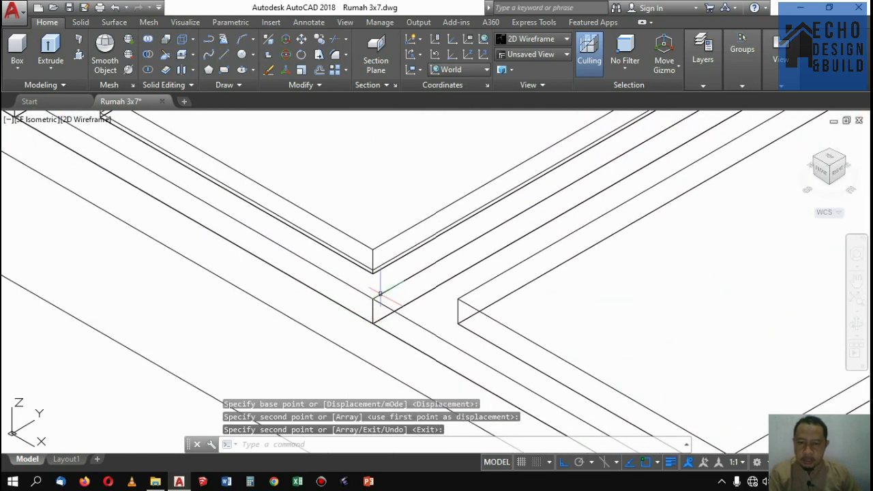
pyautogui.scroll(2, 400, 355)
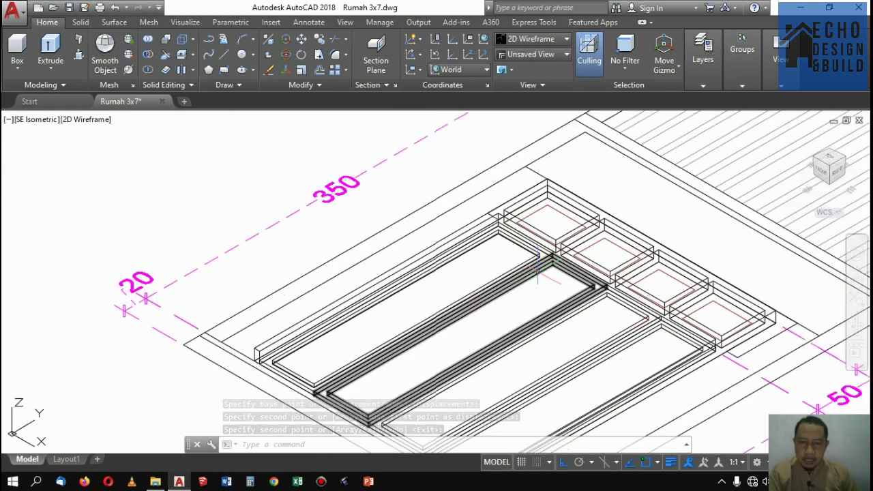
# Examine the lower corner where the first and second extruded door leaves meet, and its place in the elevation
pyautogui.scroll(-4, 409, 341)
pyautogui.scroll(6, 484, 295)
pyautogui.scroll(4, 484, 297)
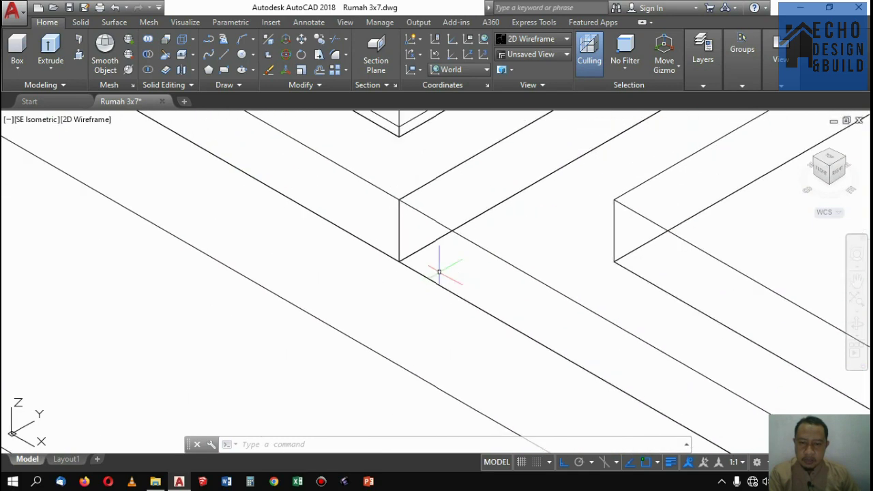
pyautogui.scroll(2, 416, 227)
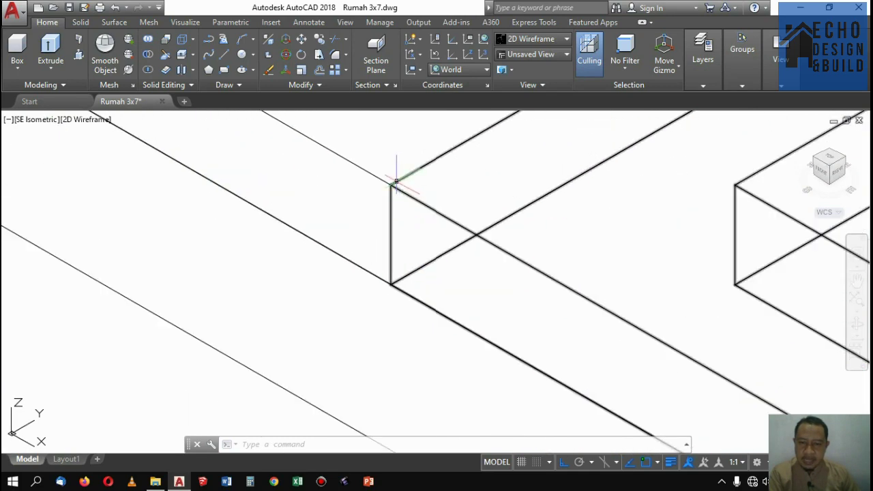
pyautogui.scroll(-4, 404, 224)
pyautogui.scroll(-8, 404, 225)
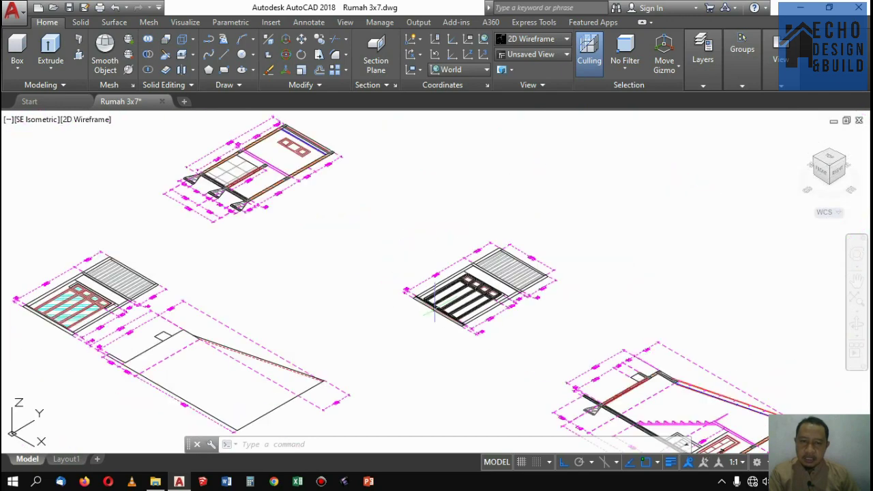
pyautogui.scroll(3, 372, 235)
pyautogui.scroll(-5, 372, 236)
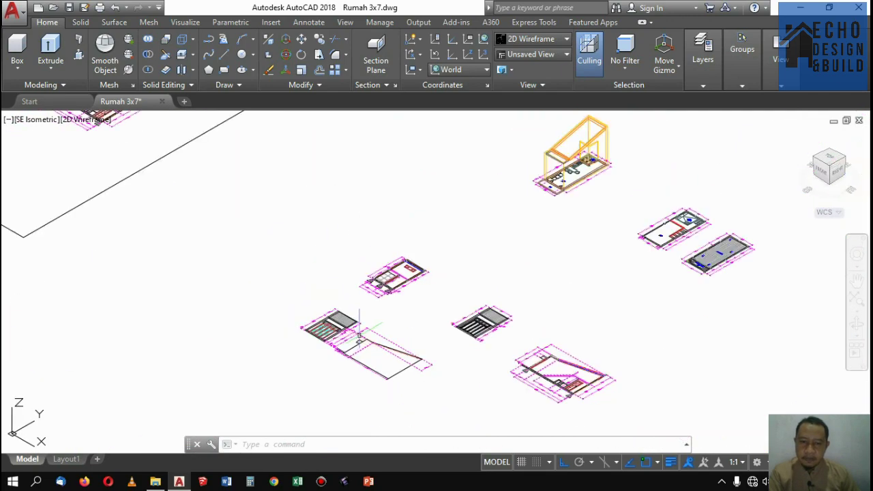
# Examine the thickness and meeting corners of the folding door leaves beside the Teras in the floor plan
pyautogui.scroll(6, 577, 178)
pyautogui.scroll(5, 553, 225)
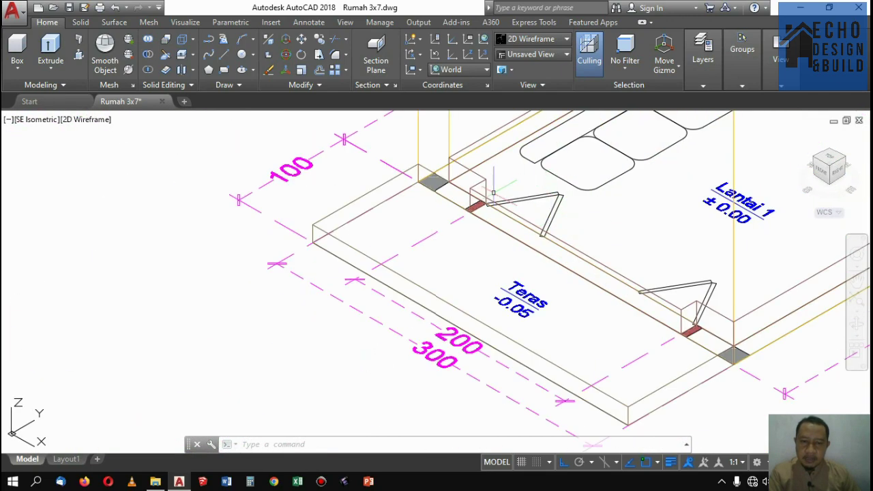
pyautogui.scroll(3, 550, 187)
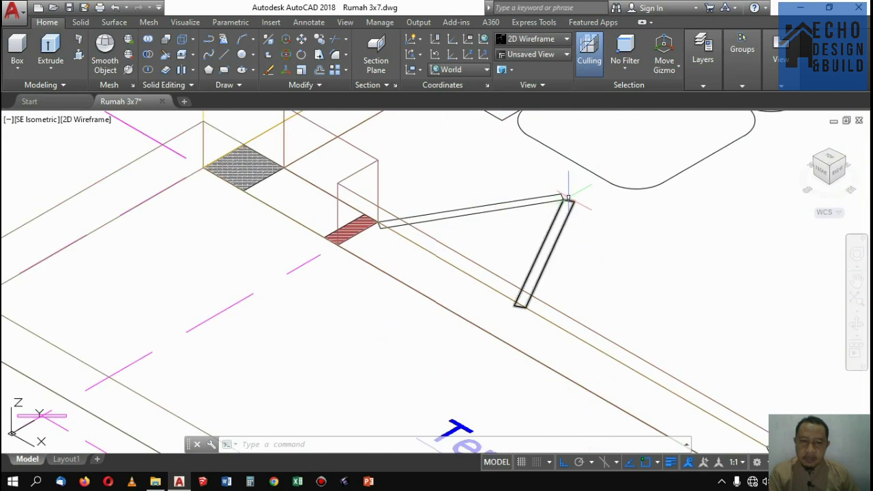
pyautogui.scroll(3, 567, 196)
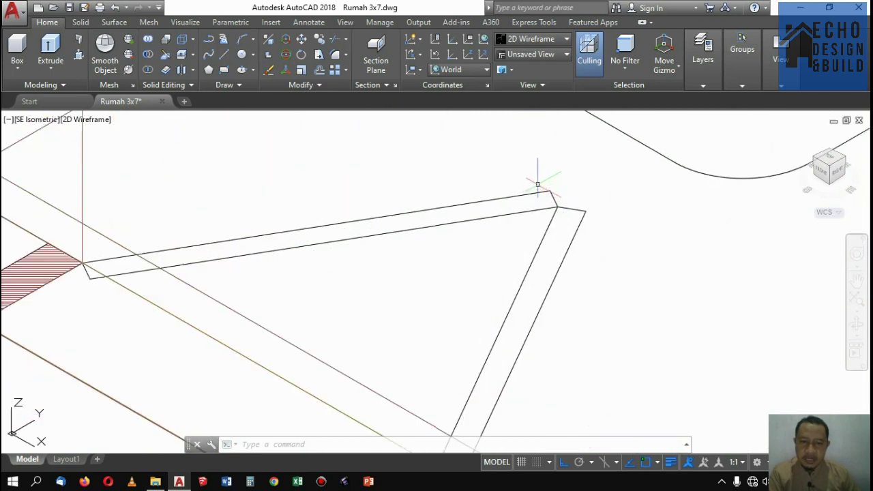
pyautogui.scroll(-6, 538, 184)
pyautogui.scroll(3, 536, 213)
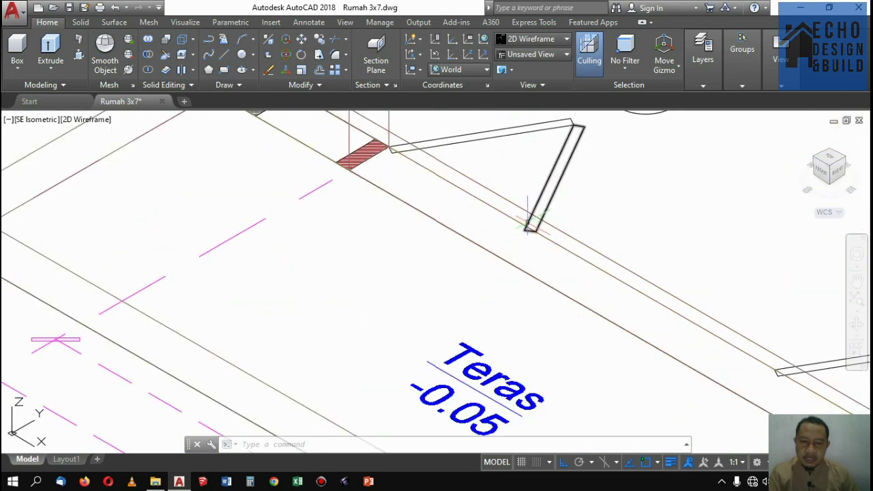
pyautogui.scroll(-6, 525, 220)
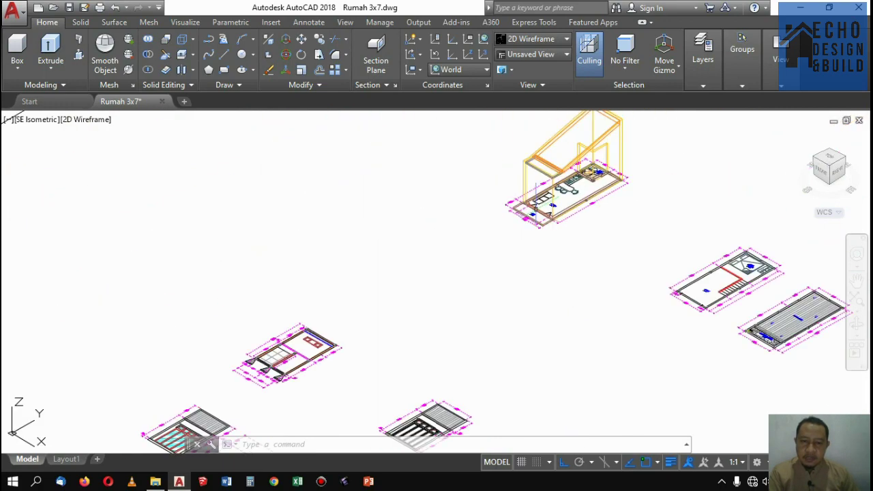
pyautogui.scroll(2, 444, 382)
pyautogui.scroll(4, 462, 302)
pyautogui.scroll(-7, 409, 249)
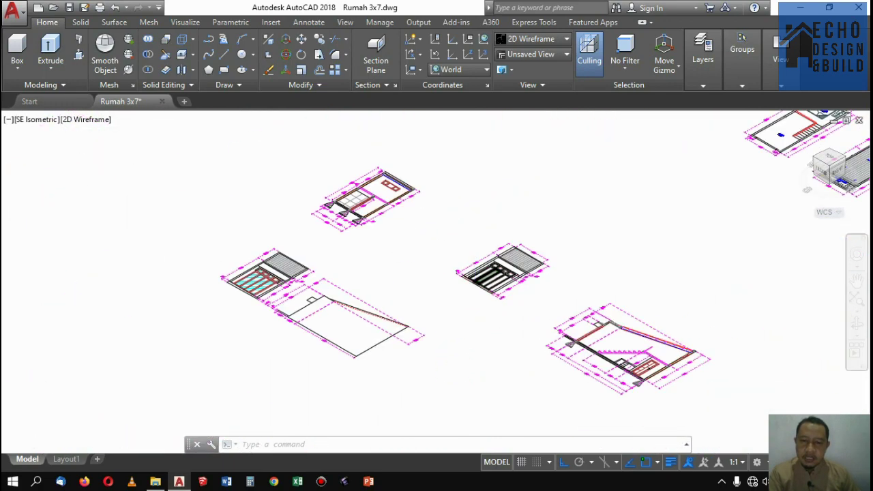
# Align the UCS to the lower end face of the second door leaf using the Face option
pyautogui.scroll(3, 454, 260)
pyautogui.scroll(-5, 485, 286)
pyautogui.scroll(9, 477, 273)
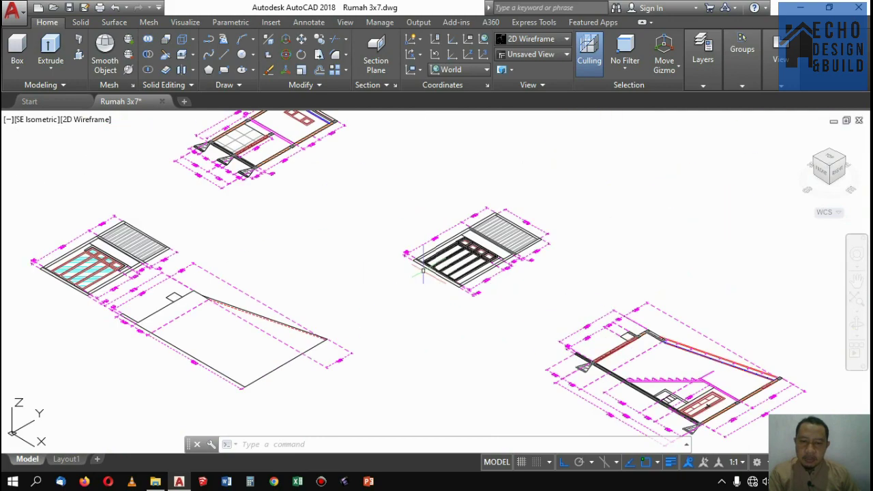
pyautogui.scroll(4, 505, 289)
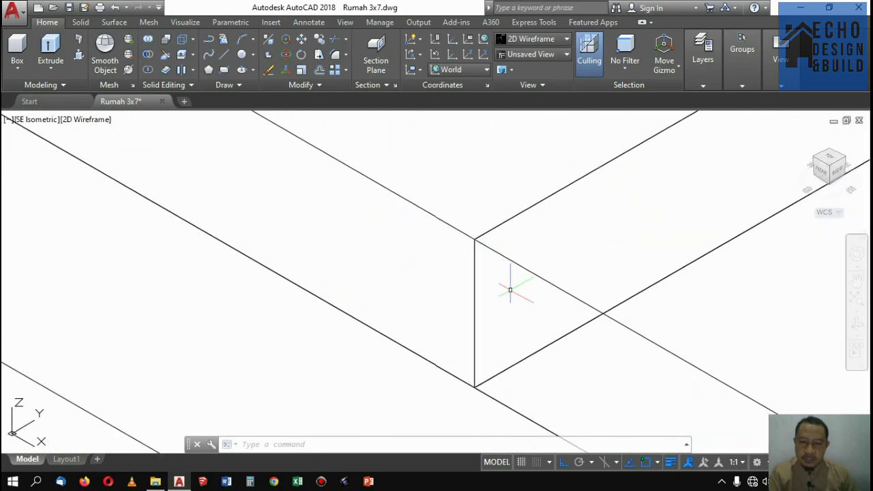
pyautogui.scroll(-3, 498, 302)
pyautogui.scroll(3, 497, 317)
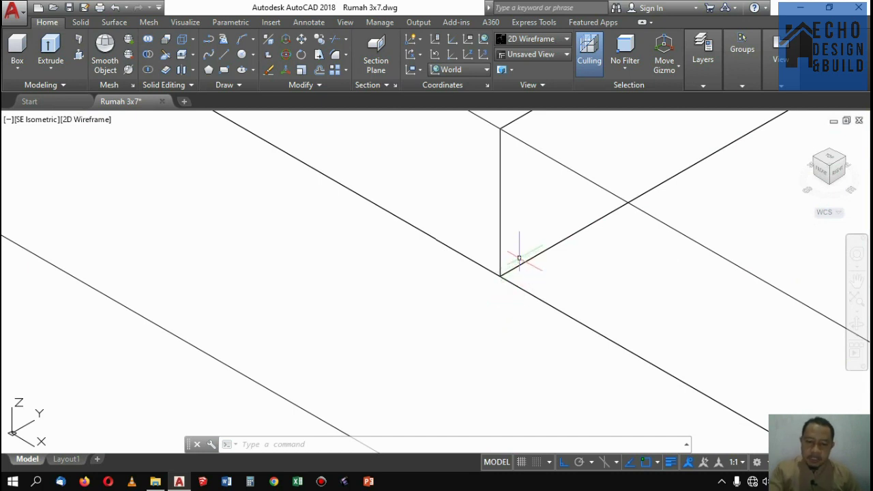
pyautogui.write('UCS')
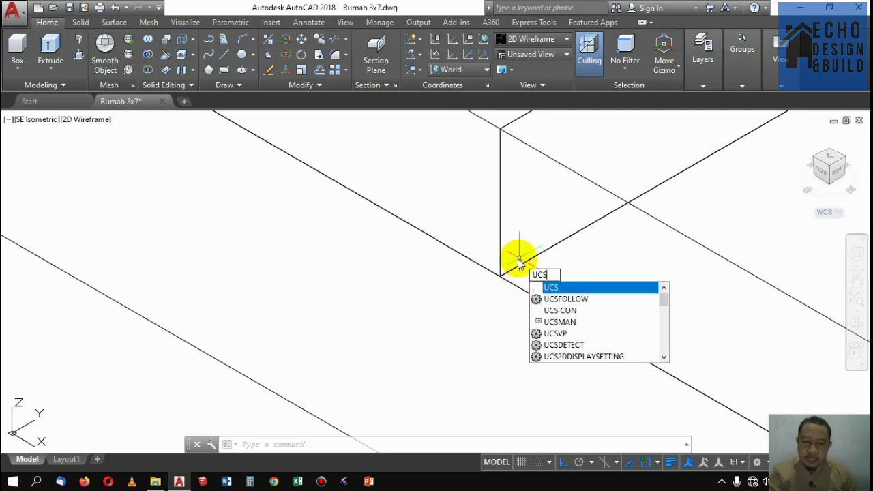
pyautogui.press('Return')
pyautogui.write('f')
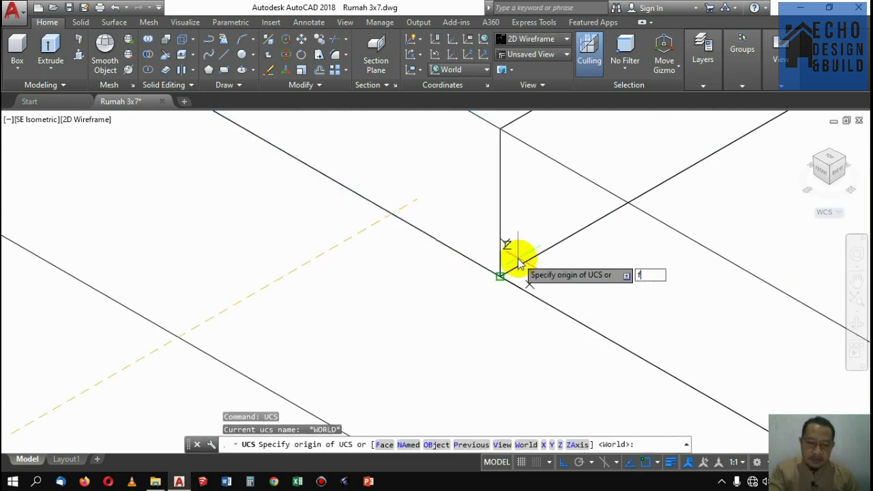
pyautogui.press('Return')
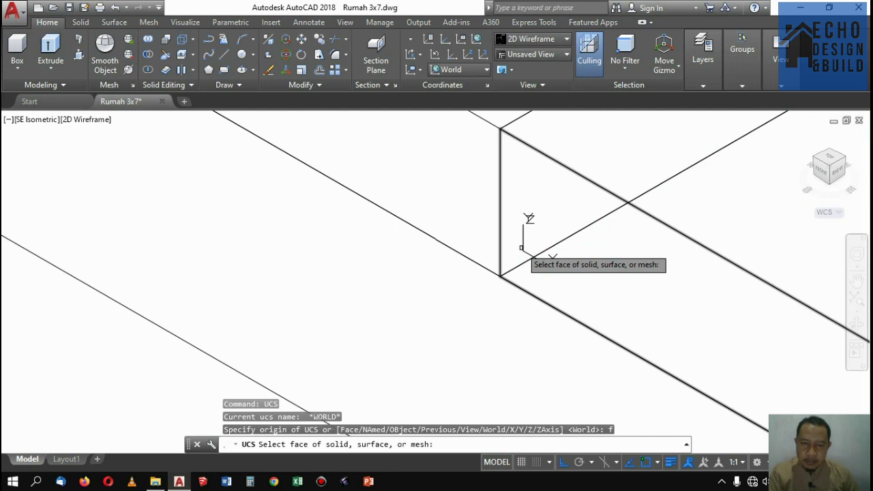
pyautogui.click(521, 248)
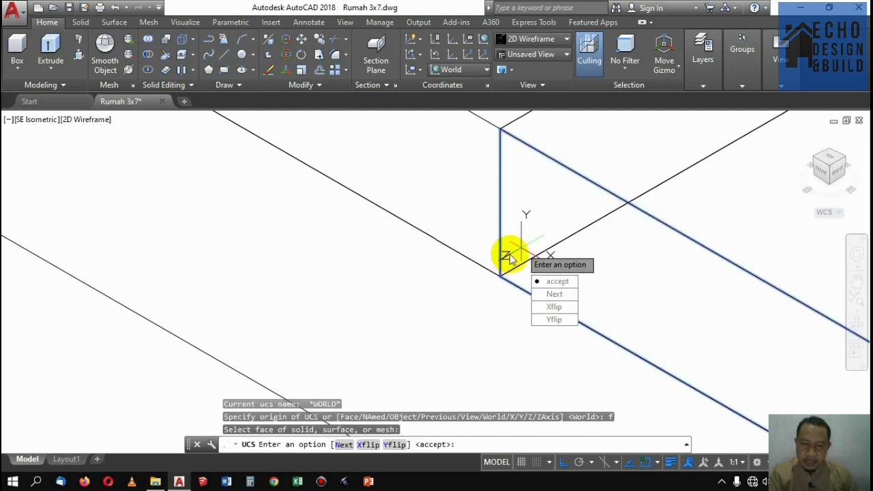
pyautogui.click(544, 282)
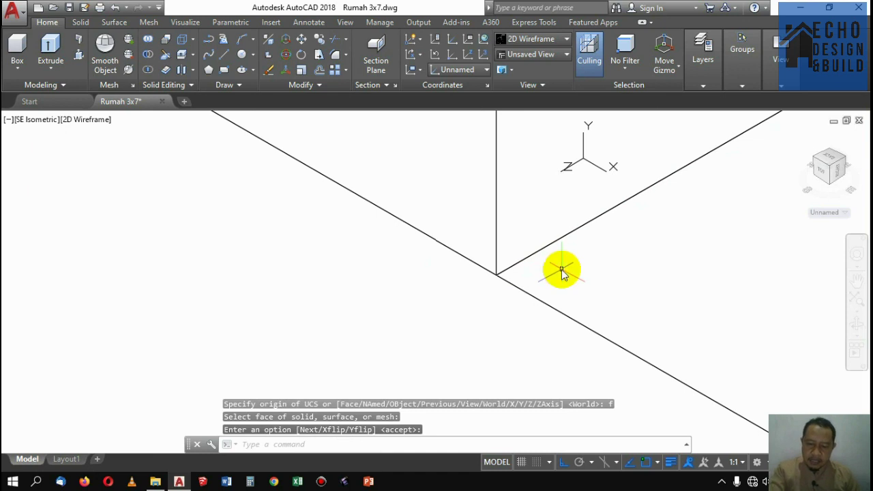
# Draw a 0.01 by 0.04 rectangle from the lower corner of the second door leaf's end face
pyautogui.write('rec')
pyautogui.press('Return')
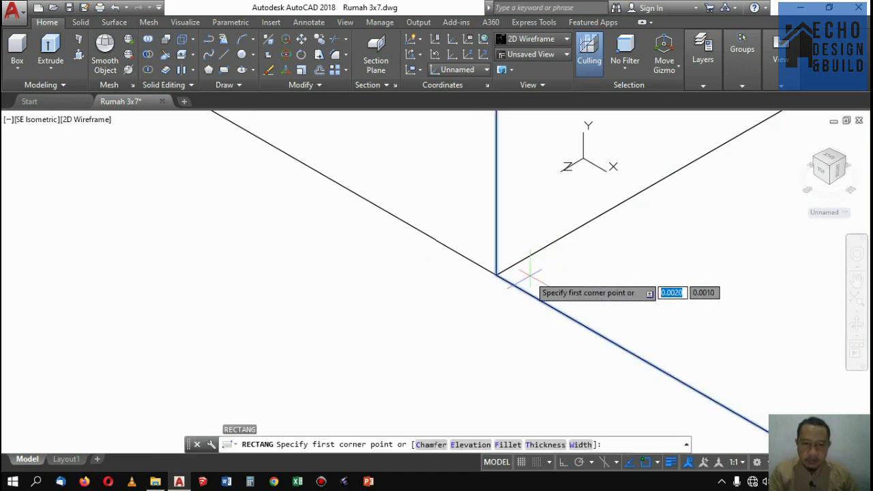
pyautogui.click(496, 274)
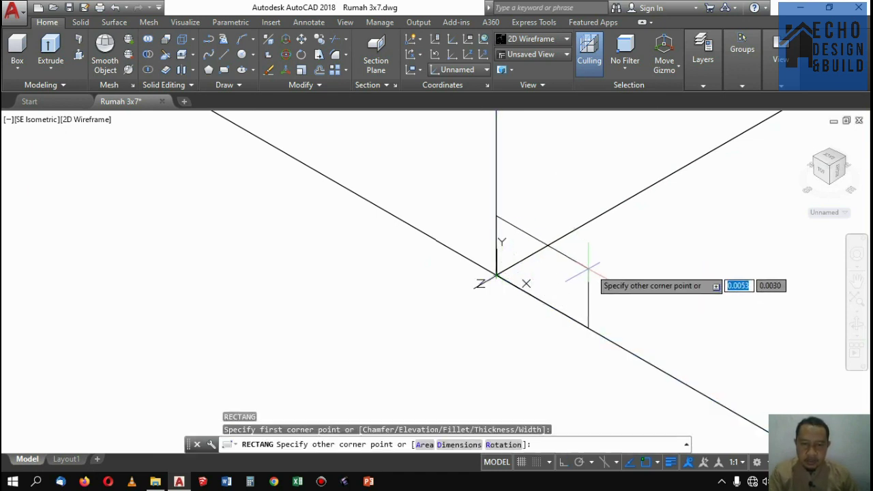
pyautogui.scroll(2, 588, 270)
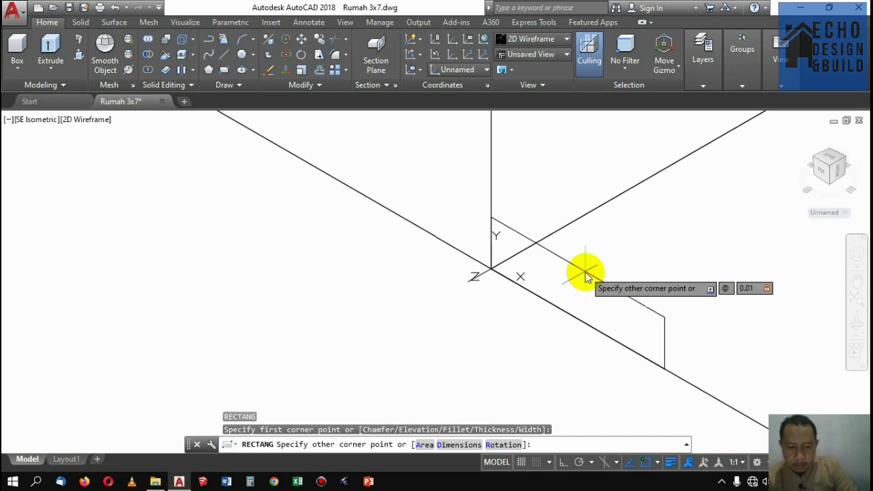
pyautogui.press('Return')
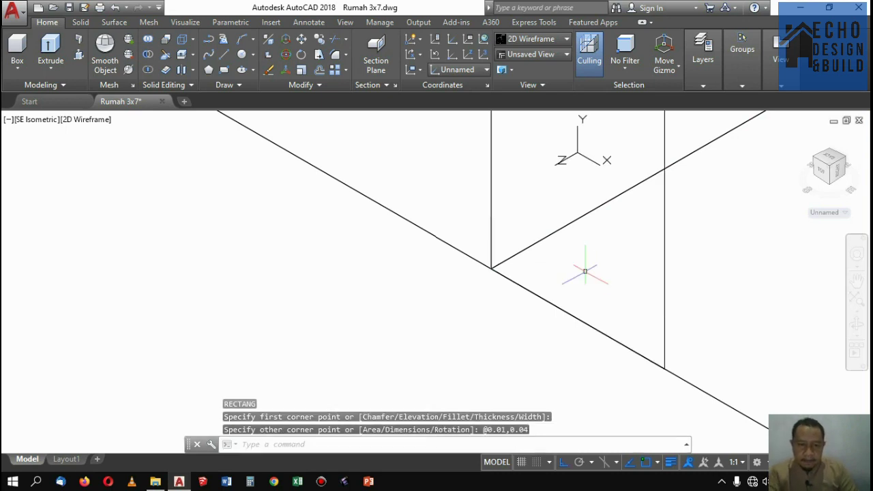
# Erase the 0.01 by 0.04 rectangle from the second leaf's end face
pyautogui.scroll(5, 585, 272)
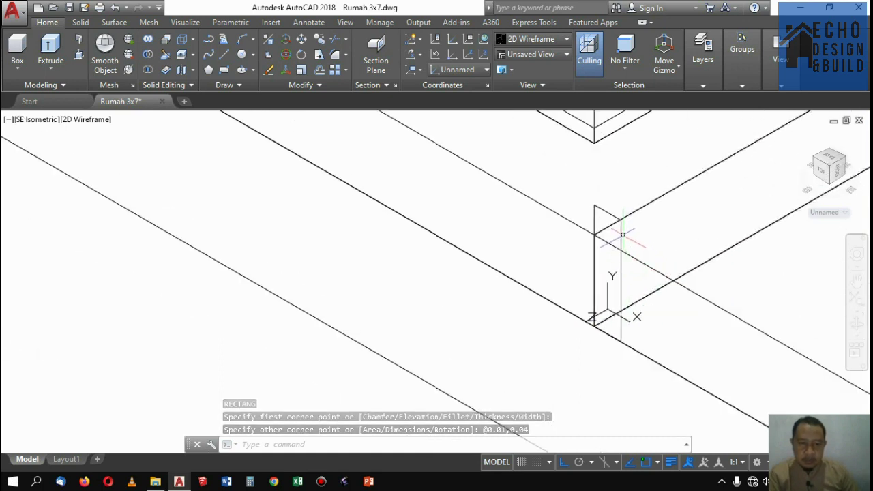
pyautogui.click(621, 235)
pyautogui.press('Delete')
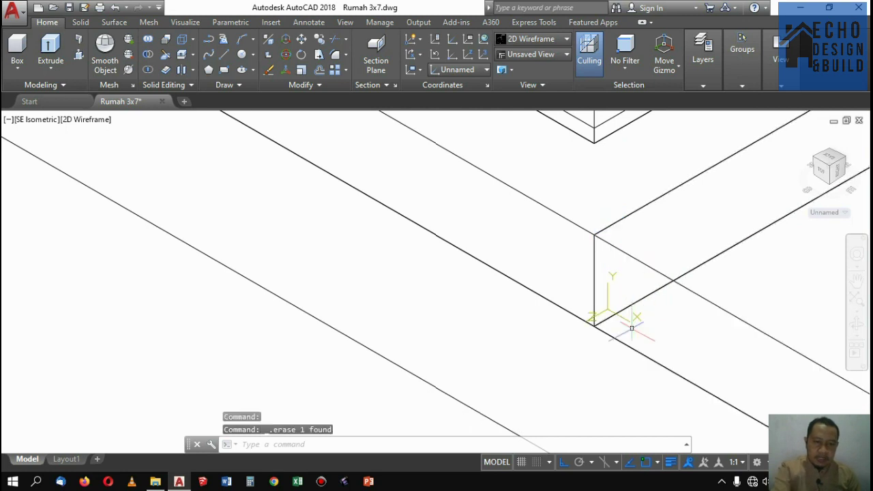
# Draw a 0.02 by 0.01 rectangle from the lower corner of the second door leaf's end face
pyautogui.write('rec')
pyautogui.press('Return')
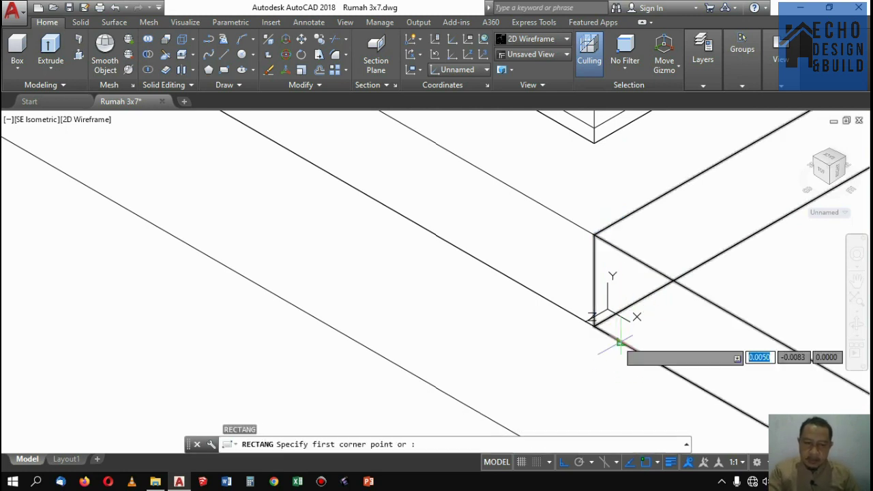
pyautogui.scroll(4, 594, 318)
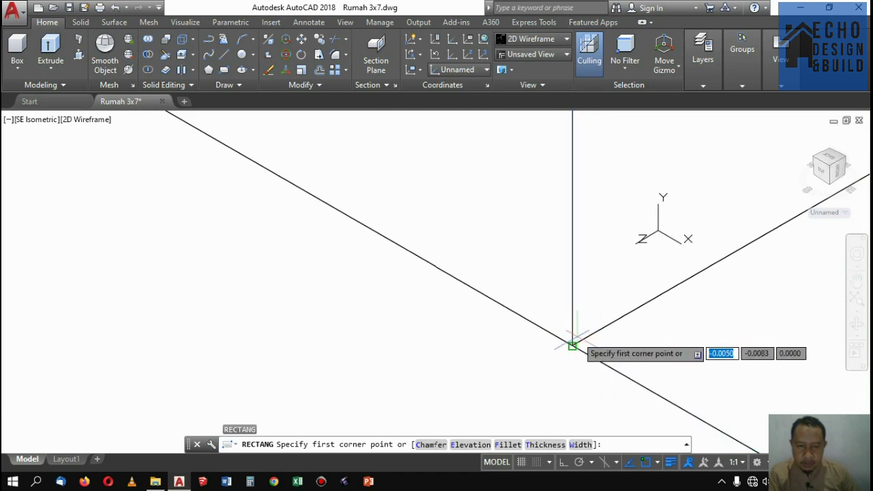
pyautogui.click(572, 344)
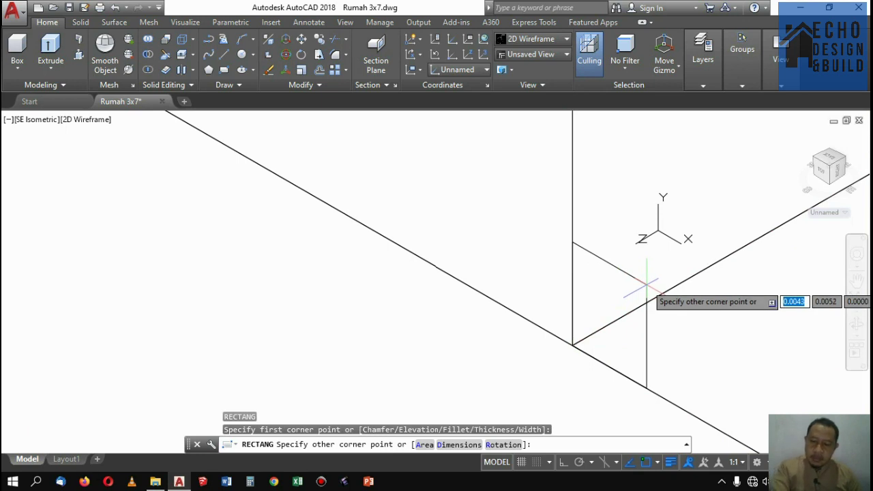
pyautogui.write('@0.')
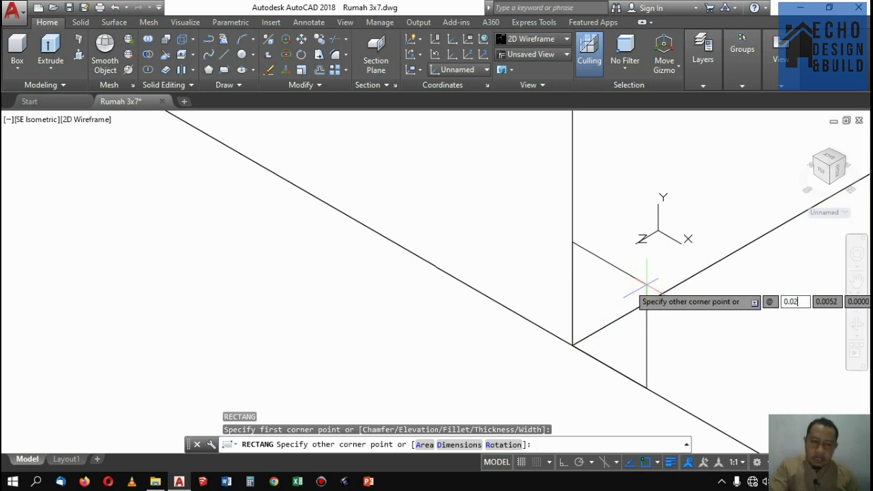
pyautogui.press('Tab')
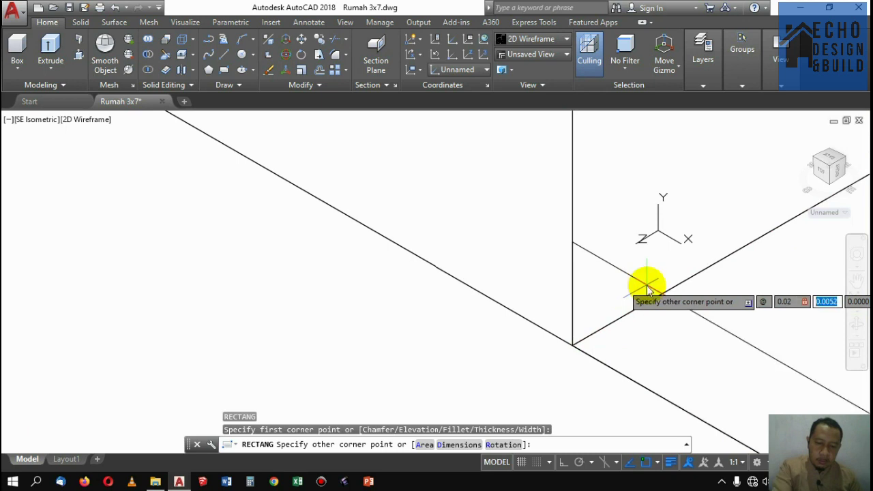
pyautogui.press('Return')
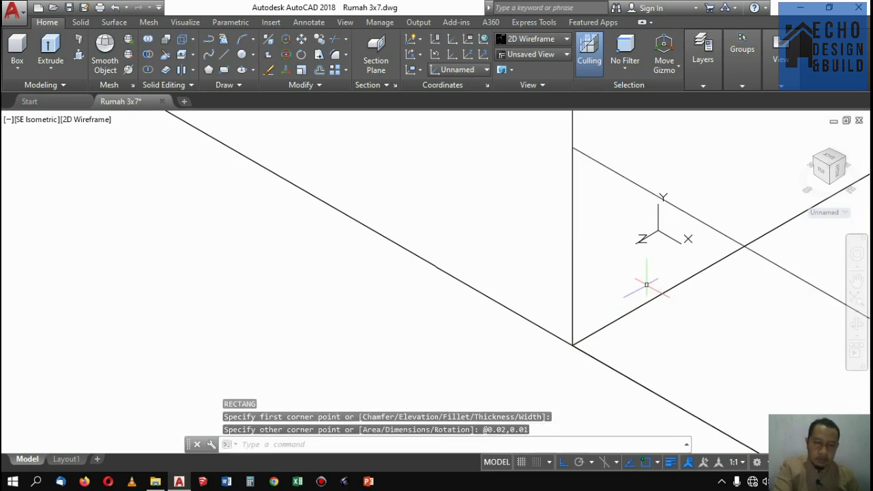
# Extrude the 0.02 by 0.01 rectangle along the second door leaf's full length to its far corner
pyautogui.scroll(5, 641, 276)
pyautogui.scroll(2, 661, 252)
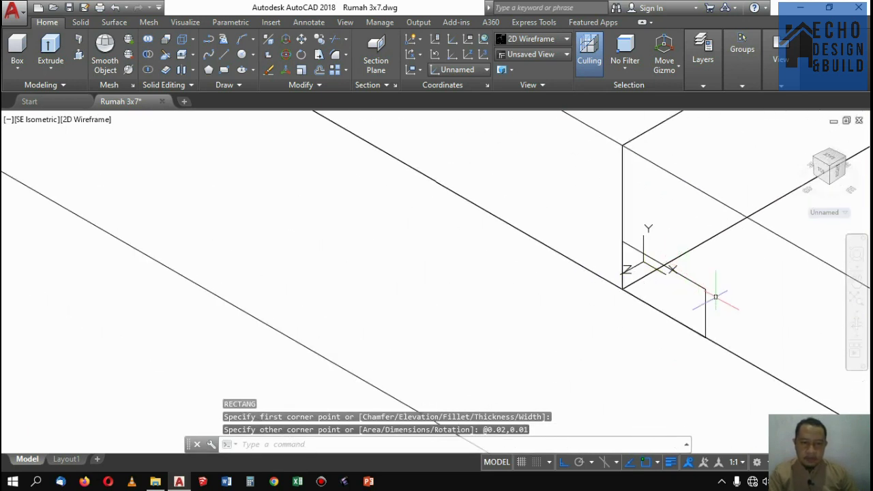
pyautogui.click(711, 293)
pyautogui.click(694, 300)
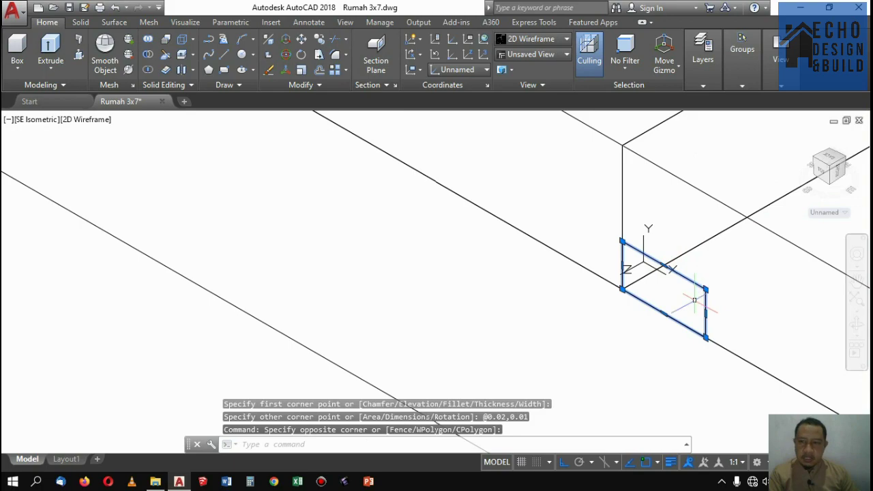
pyautogui.click(50, 45)
pyautogui.scroll(-6, 681, 218)
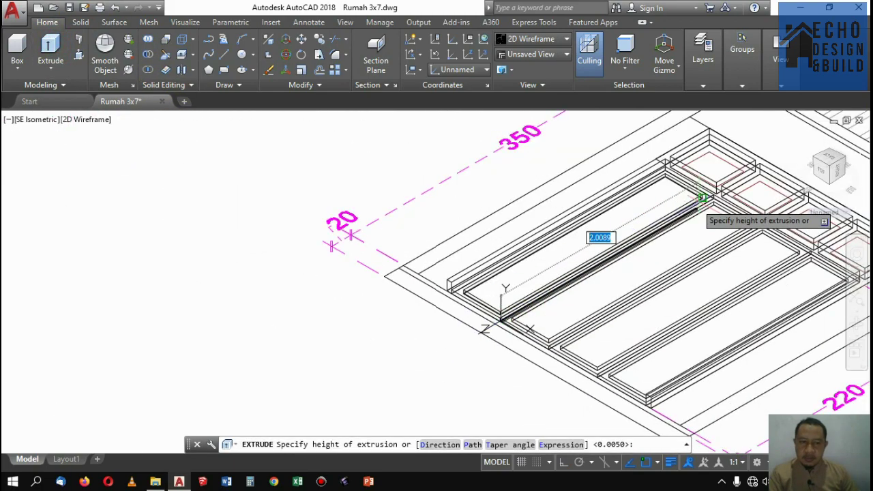
pyautogui.scroll(5, 701, 198)
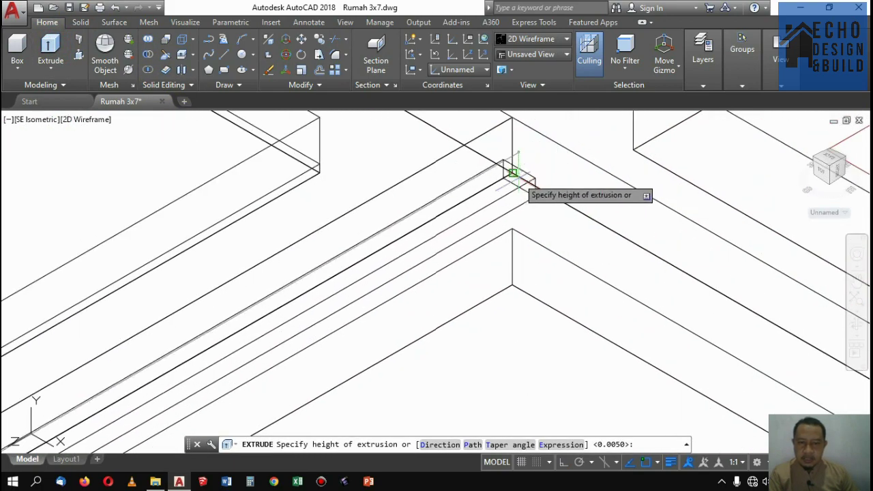
pyautogui.press('Return')
pyautogui.scroll(-2, 626, 175)
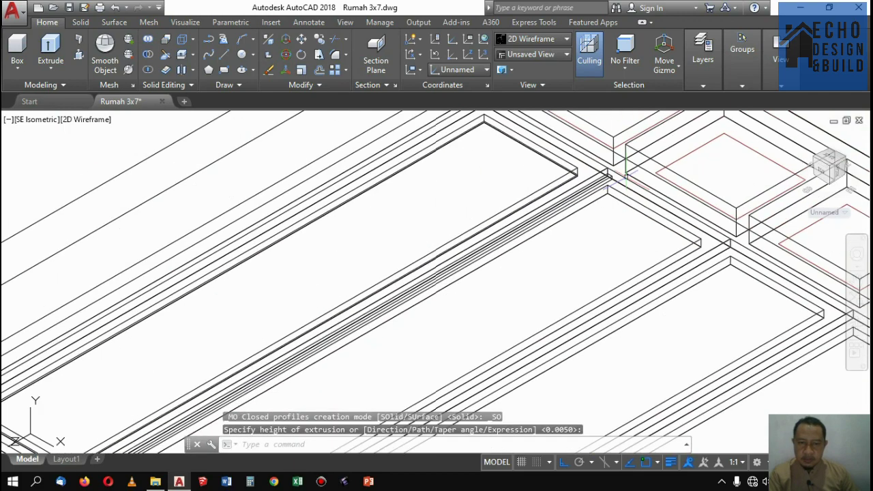
# Move the extruded strip by its end face's upper edge midpoint onto the lower corner at the first and second door leaves' joint
pyautogui.scroll(-3, 625, 175)
pyautogui.scroll(7, 407, 279)
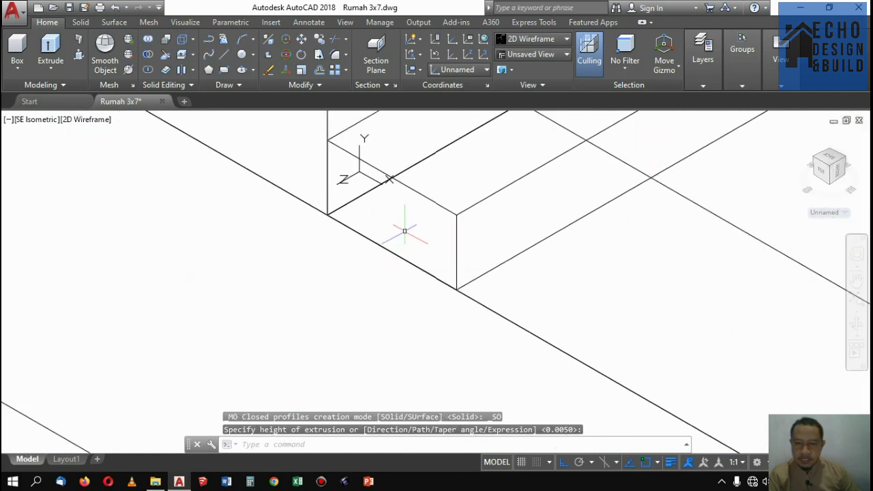
pyautogui.click(468, 238)
pyautogui.click(437, 210)
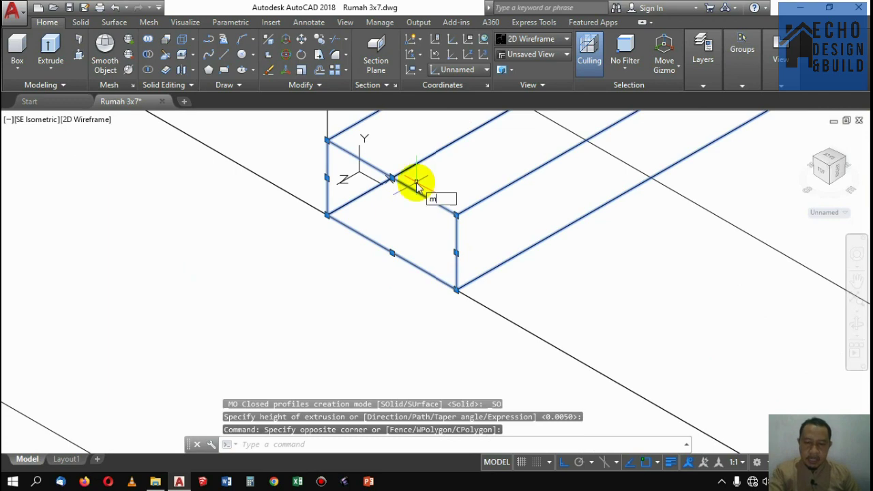
pyautogui.press('Return')
pyautogui.click(389, 180)
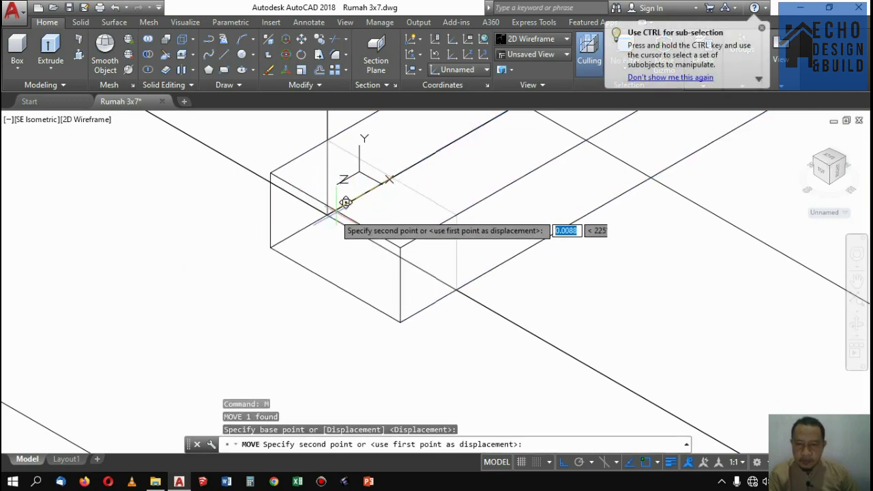
pyautogui.click(331, 205)
pyautogui.scroll(3, 421, 341)
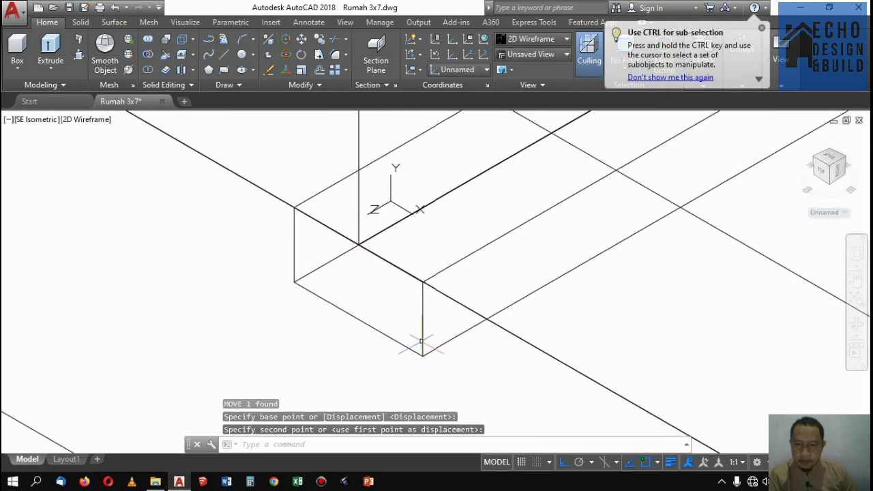
# Copy the strip from its upper edge midpoint to the joint between the third and fourth door leaves
pyautogui.click(421, 341)
pyautogui.click(383, 302)
pyautogui.scroll(3, 362, 247)
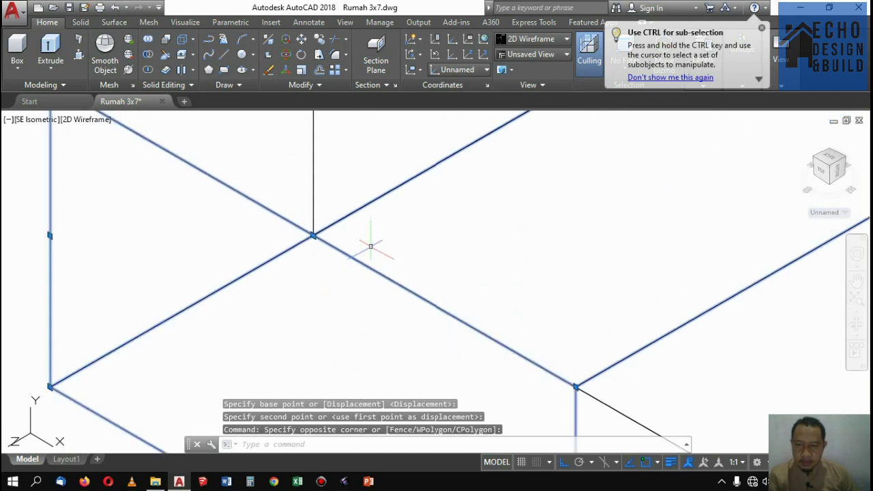
pyautogui.scroll(-7, 368, 243)
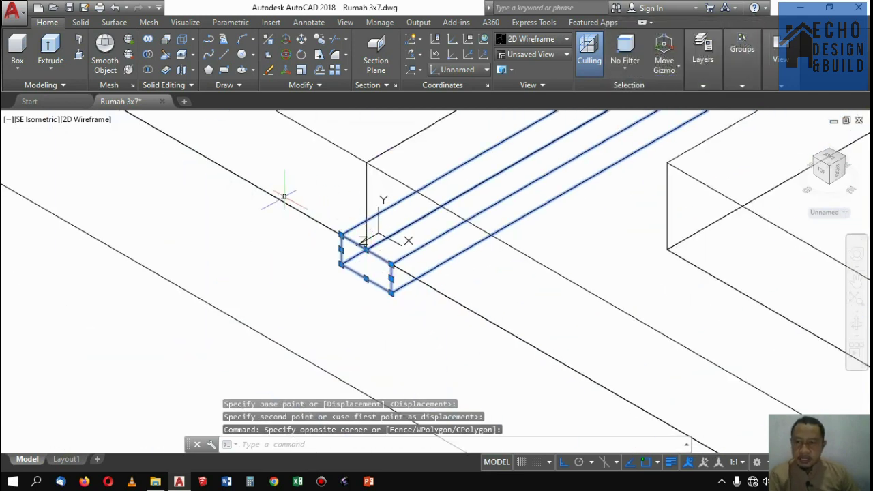
pyautogui.click(318, 40)
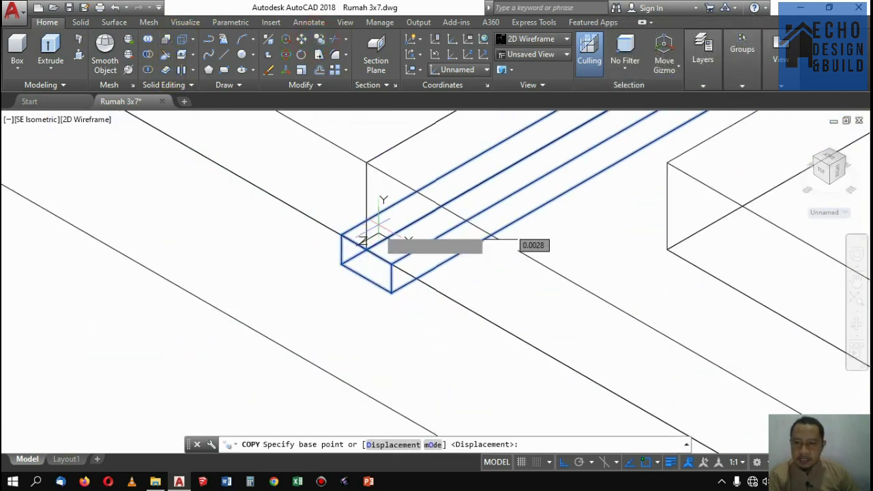
pyautogui.scroll(2, 373, 239)
pyautogui.click(347, 250)
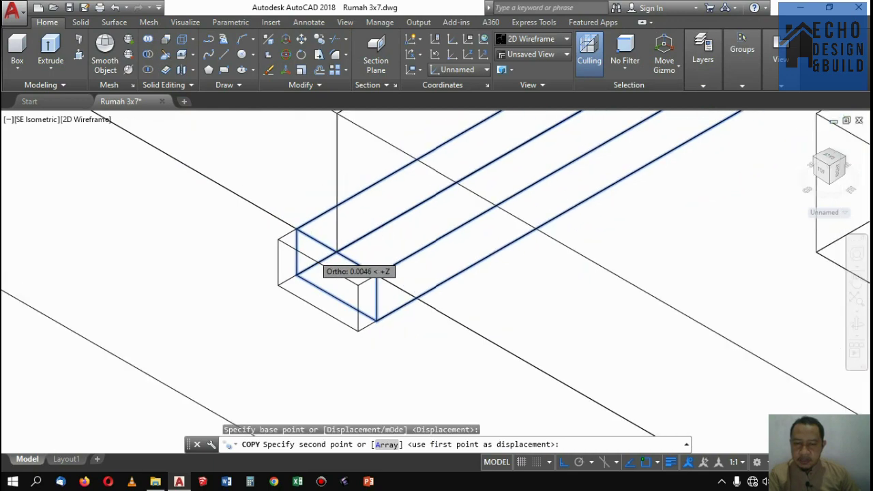
pyautogui.scroll(-5, 370, 205)
pyautogui.scroll(5, 406, 231)
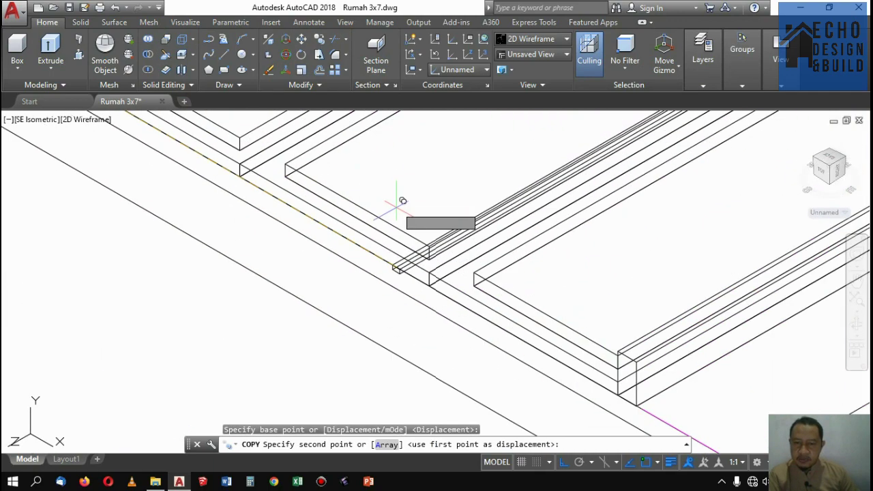
pyautogui.scroll(2, 410, 232)
pyautogui.click(474, 262)
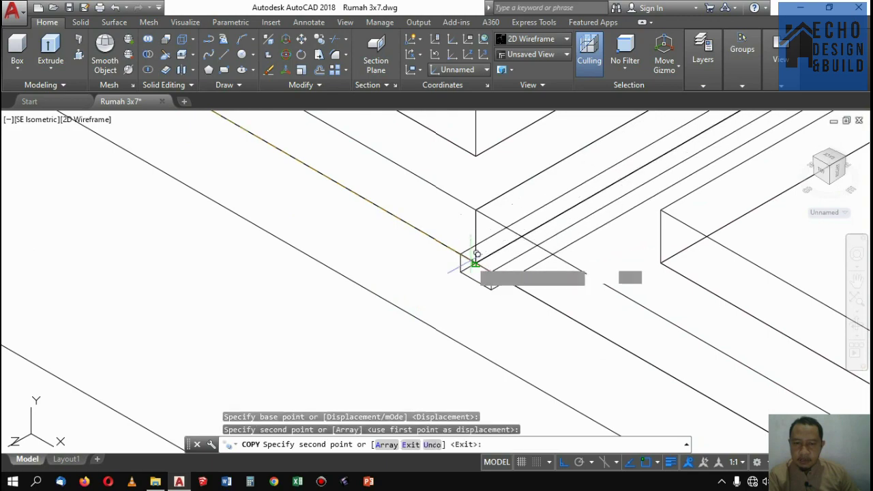
pyautogui.scroll(-10, 475, 260)
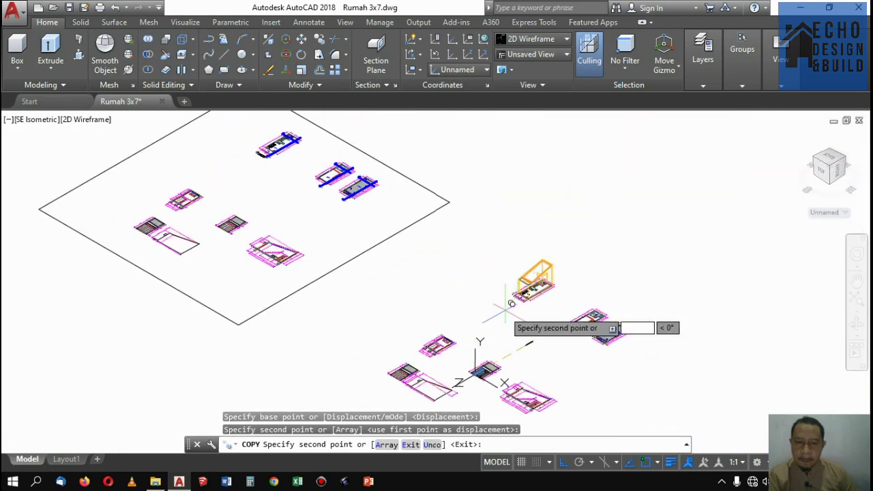
pyautogui.scroll(10, 506, 309)
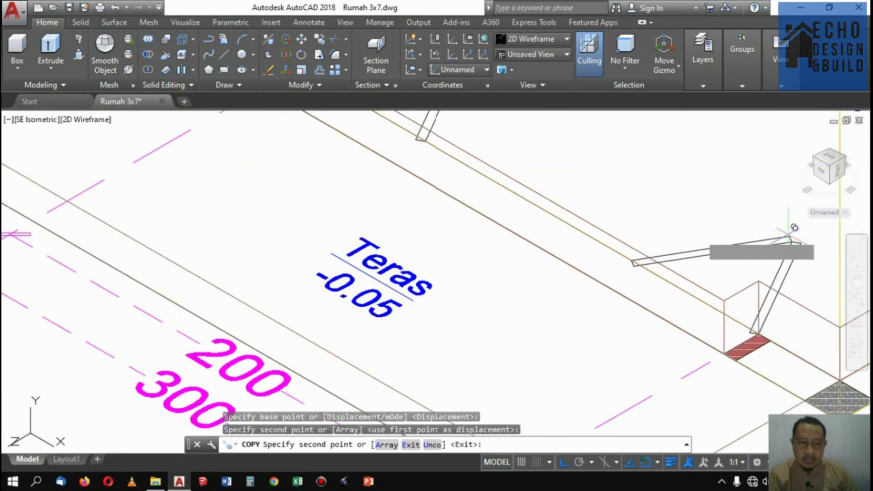
pyautogui.scroll(-10, 783, 230)
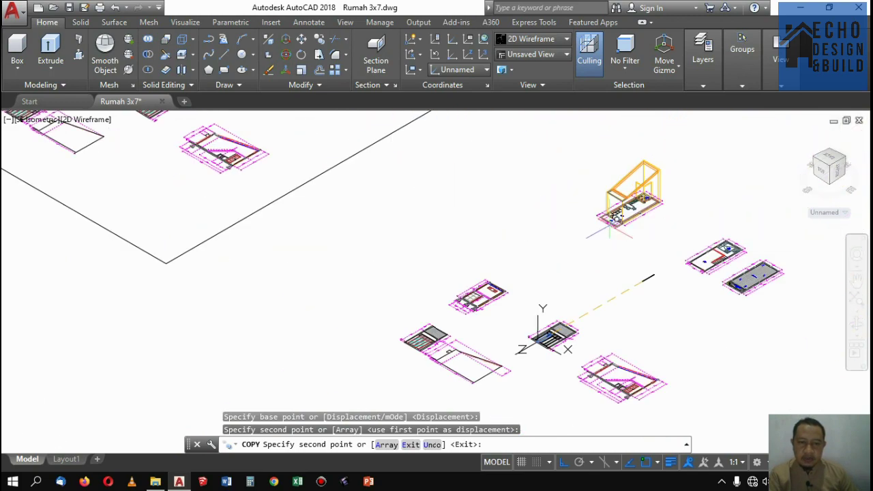
pyautogui.scroll(10, 498, 274)
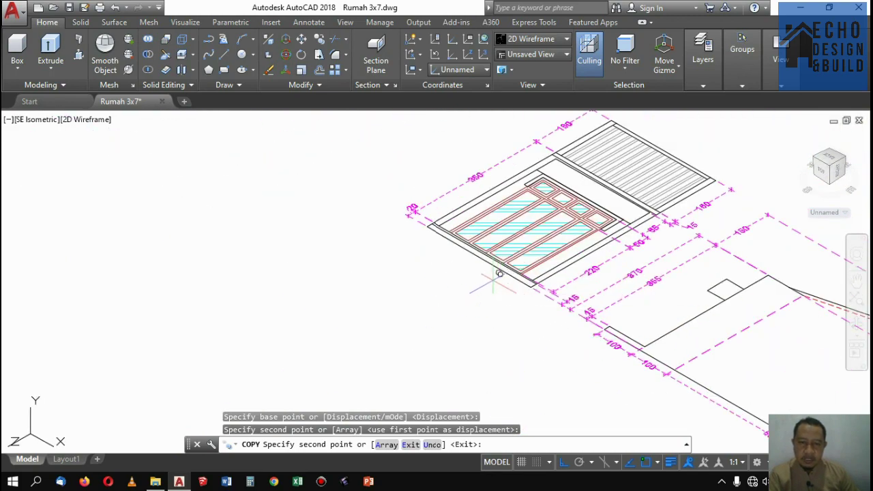
pyautogui.scroll(-10, 499, 273)
pyautogui.press('Escape')
# Copy the strip at the third and fourth leaves' joint to the joint between the second and third leaves
pyautogui.scroll(3, 682, 280)
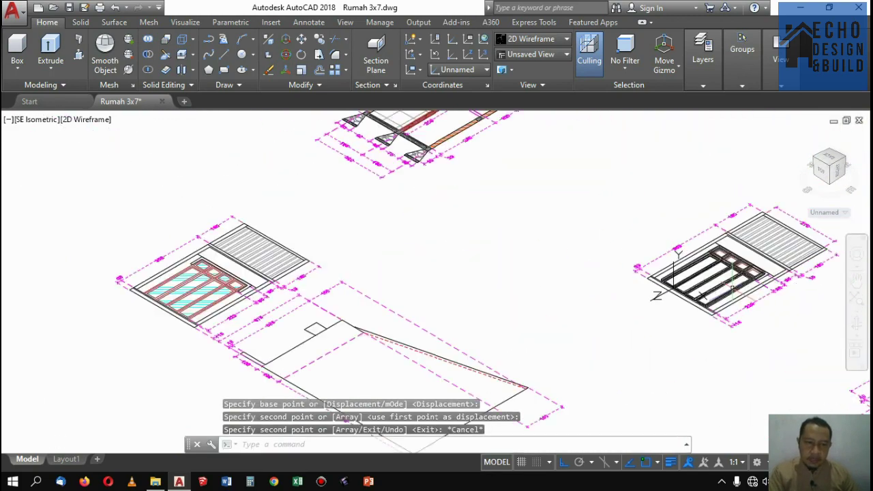
pyautogui.scroll(5, 702, 290)
pyautogui.scroll(4, 674, 341)
pyautogui.scroll(-4, 673, 341)
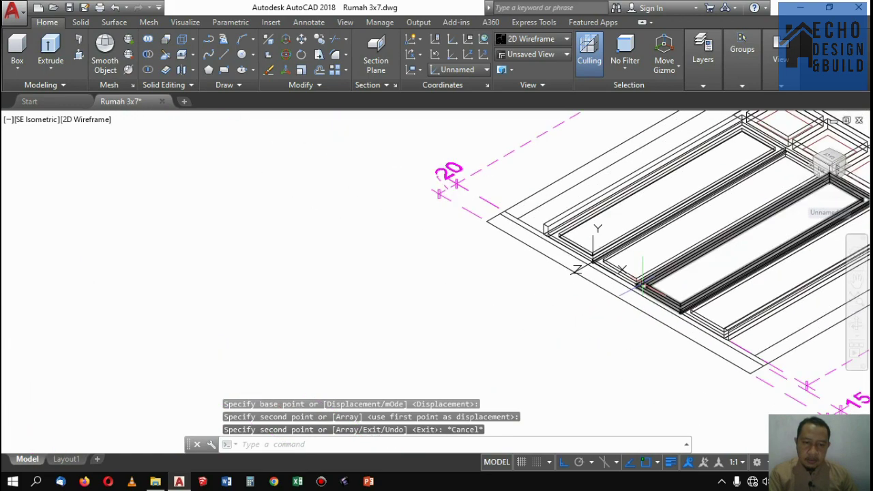
pyautogui.scroll(6, 673, 341)
pyautogui.click(673, 341)
pyautogui.click(692, 304)
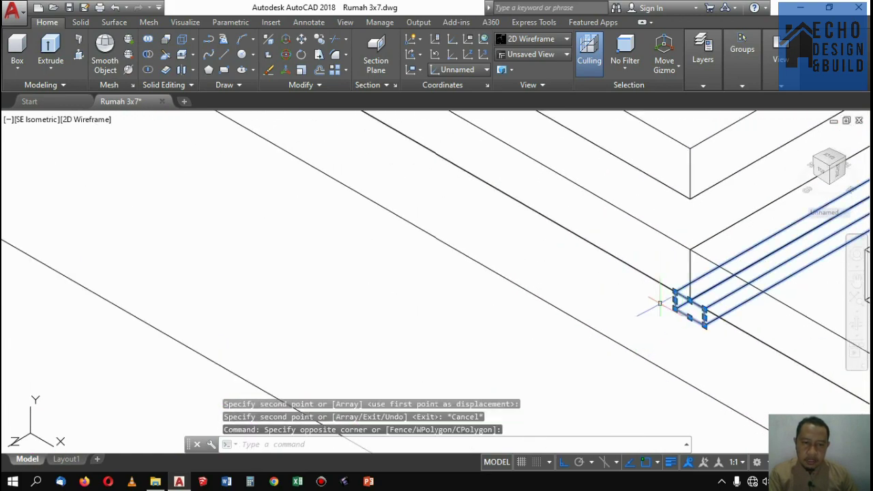
pyautogui.click(322, 48)
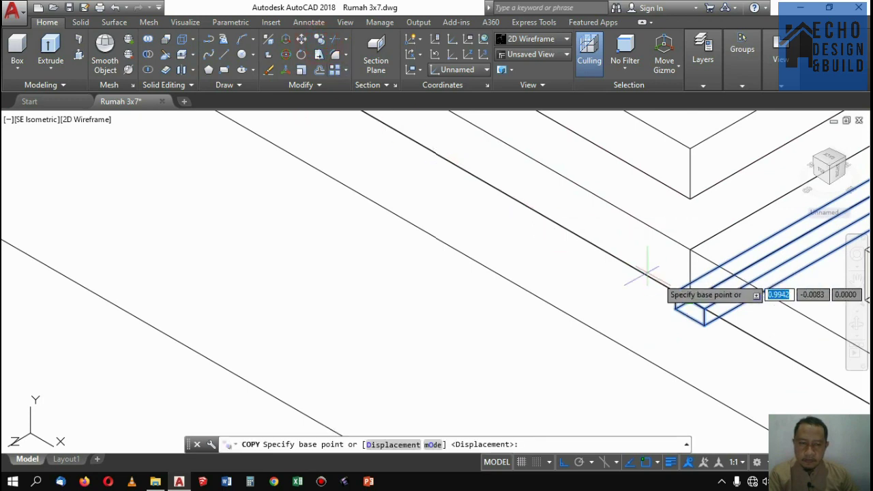
pyautogui.scroll(1, 695, 306)
pyautogui.click(701, 329)
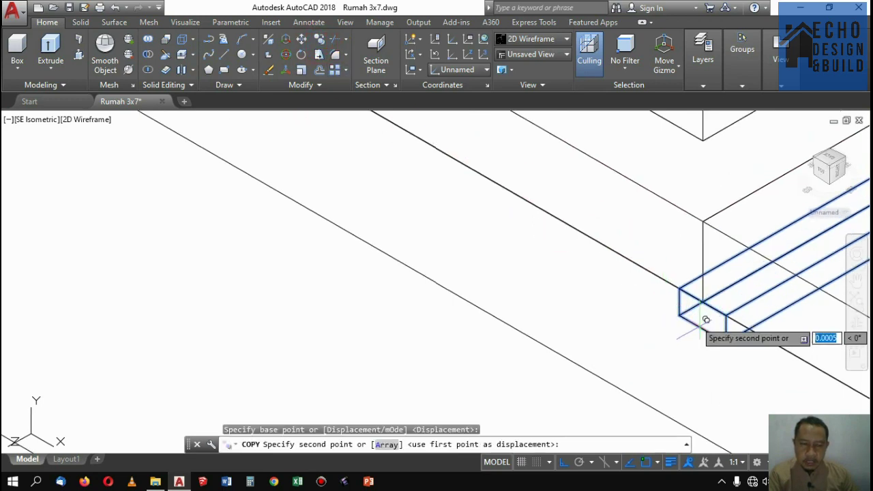
pyautogui.scroll(-6, 703, 319)
pyautogui.scroll(4, 585, 228)
pyautogui.scroll(-3, 592, 224)
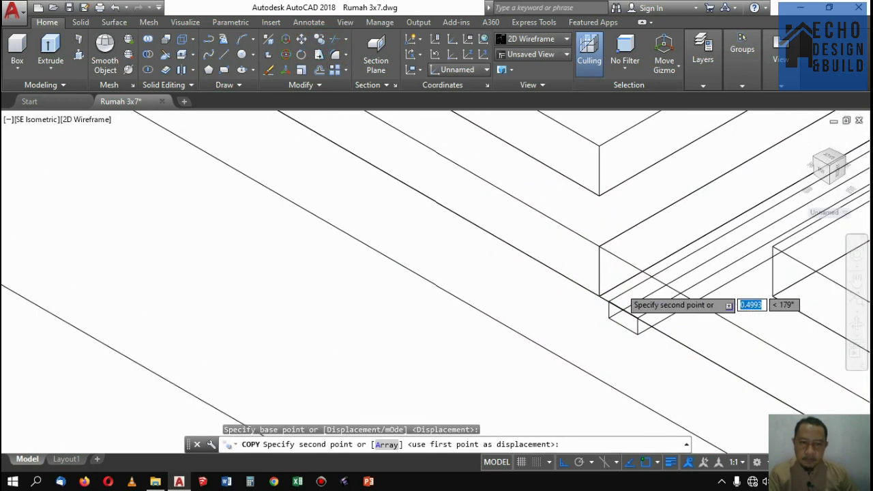
pyautogui.click(569, 189)
pyautogui.scroll(-5, 617, 219)
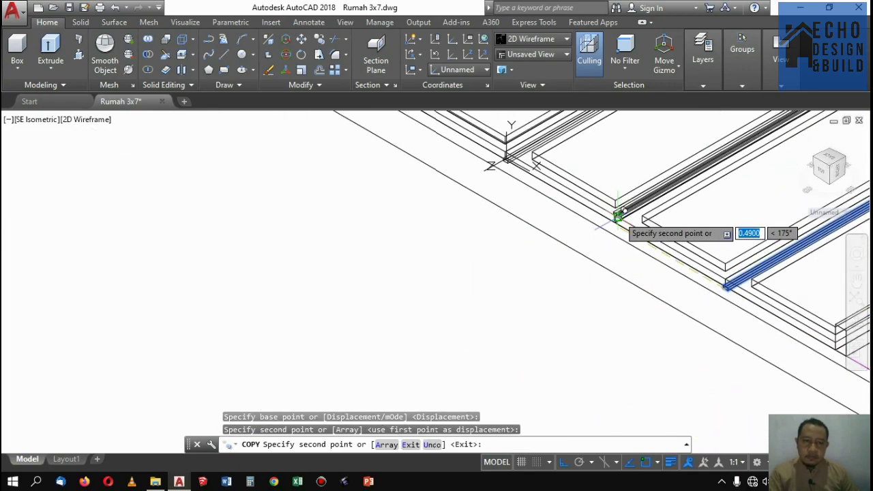
pyautogui.press('Return')
# Inspect the door frame, the four leaves and the strips along their joints, overall and close up
pyautogui.scroll(-3, 627, 219)
pyautogui.scroll(5, 633, 220)
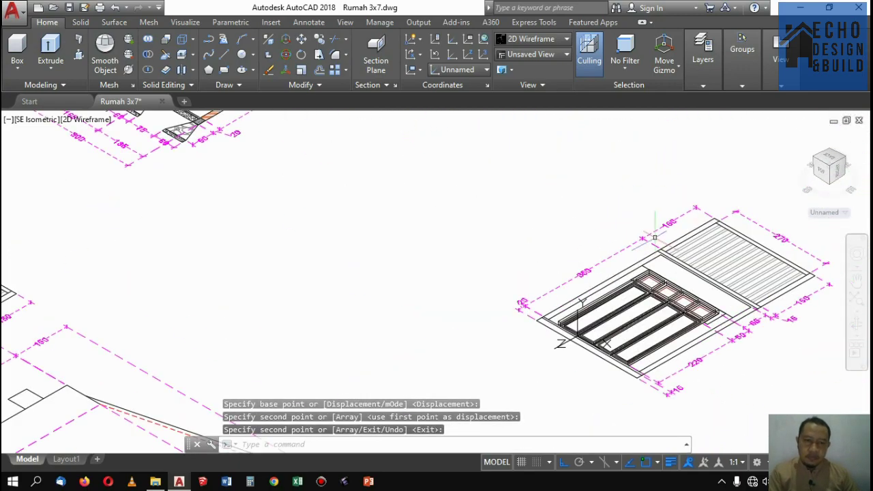
pyautogui.scroll(-3, 628, 205)
pyautogui.scroll(3, 627, 200)
pyautogui.scroll(-4, 627, 199)
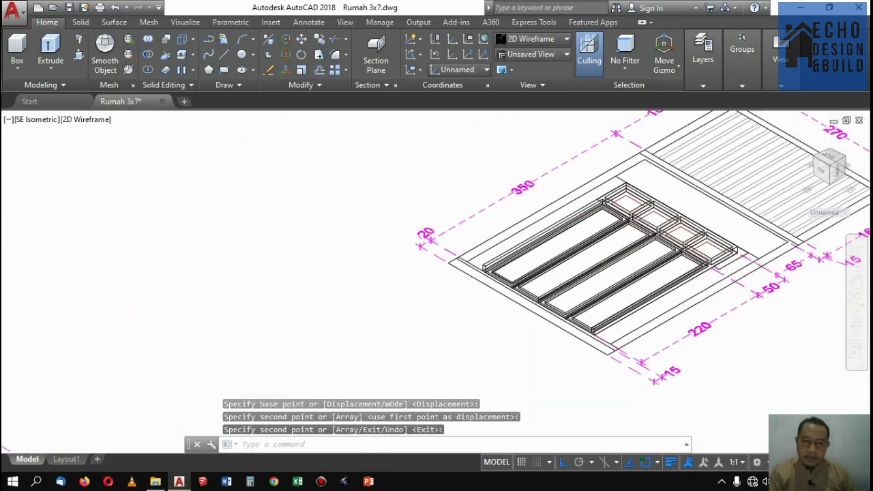
pyautogui.scroll(5, 631, 196)
pyautogui.scroll(6, 633, 194)
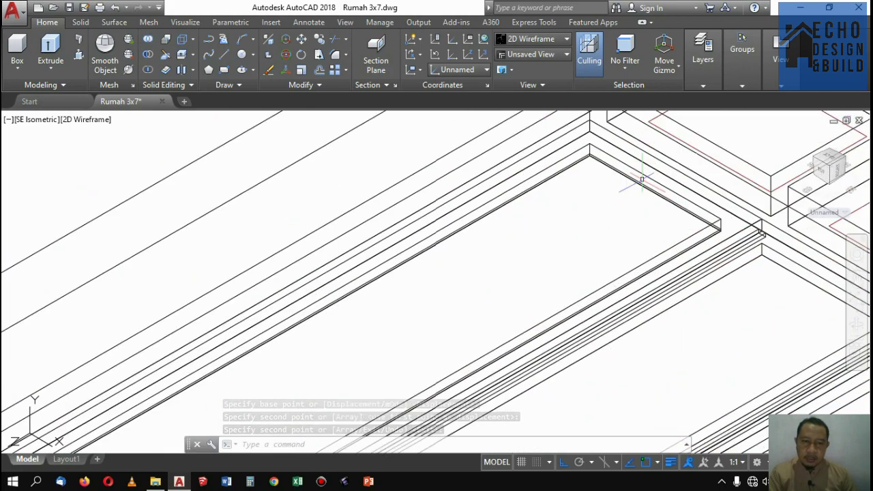
pyautogui.scroll(-2, 632, 195)
# Create a new layer named kusen with index color 36
pyautogui.click(711, 75)
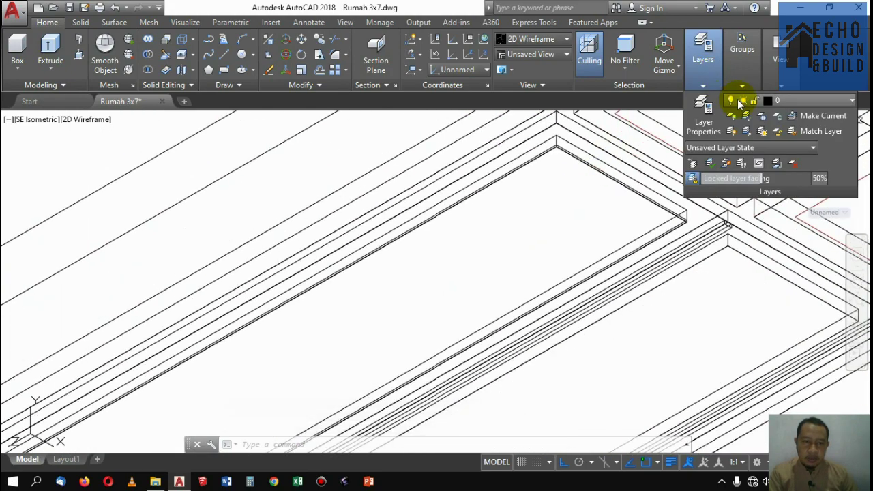
pyautogui.click(704, 111)
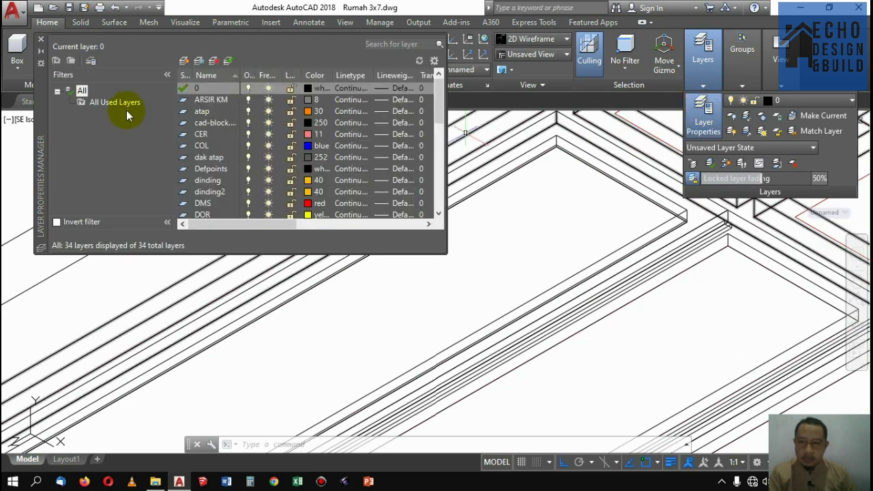
pyautogui.click(185, 62)
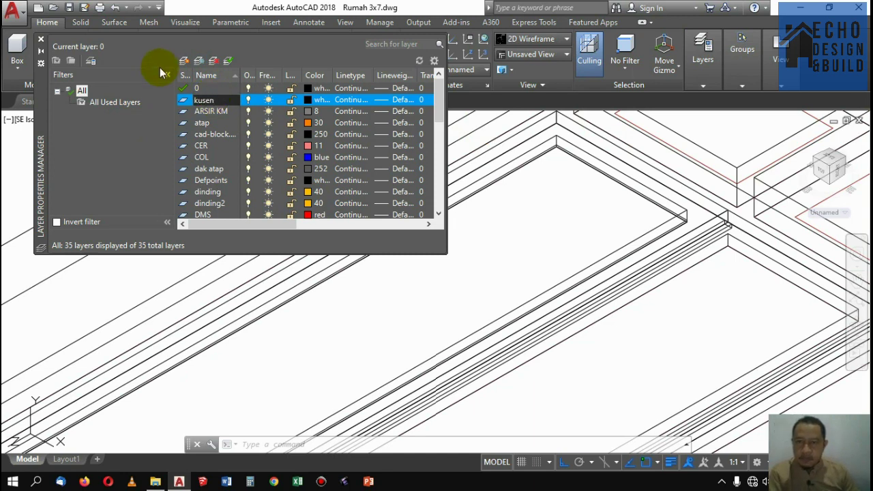
pyautogui.click(308, 100)
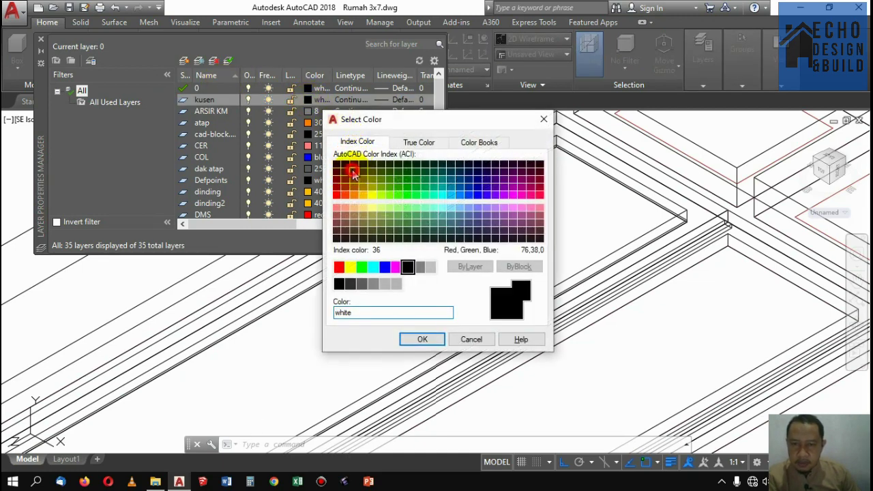
pyautogui.click(352, 171)
pyautogui.click(422, 339)
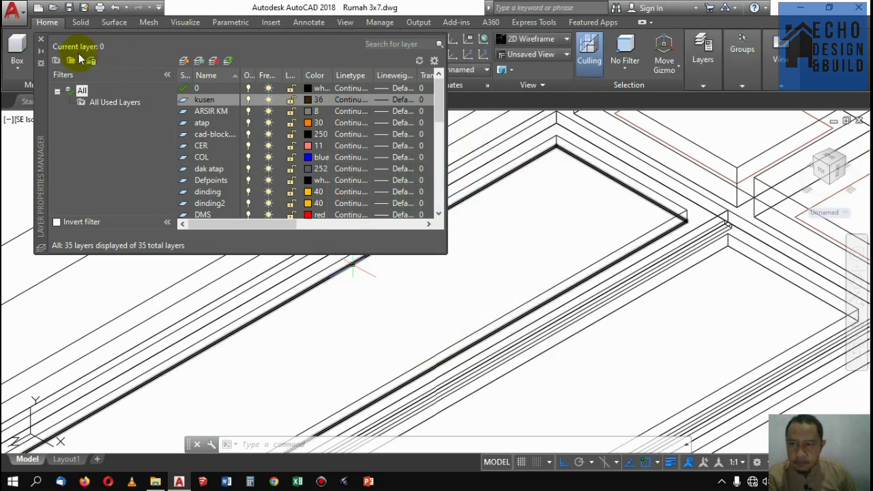
pyautogui.click(40, 42)
pyautogui.scroll(-5, 445, 178)
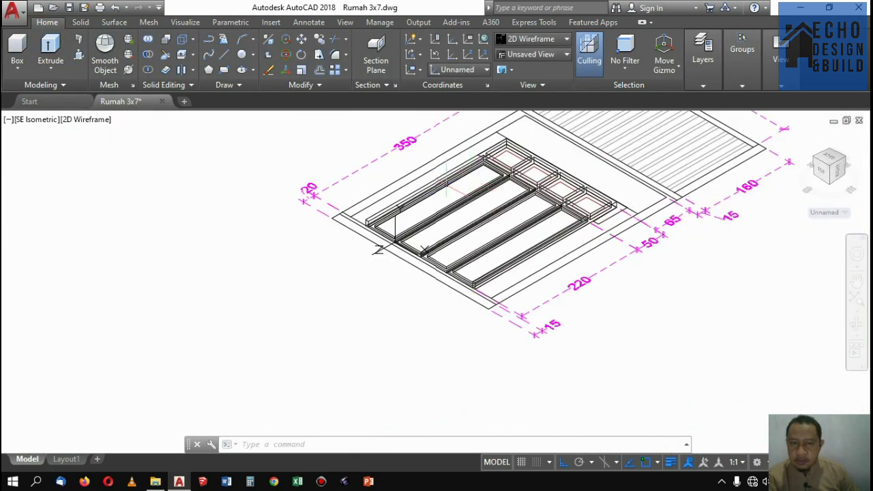
# Review the drawing's existing layers in the layer list down to the kusen layer
pyautogui.click(719, 65)
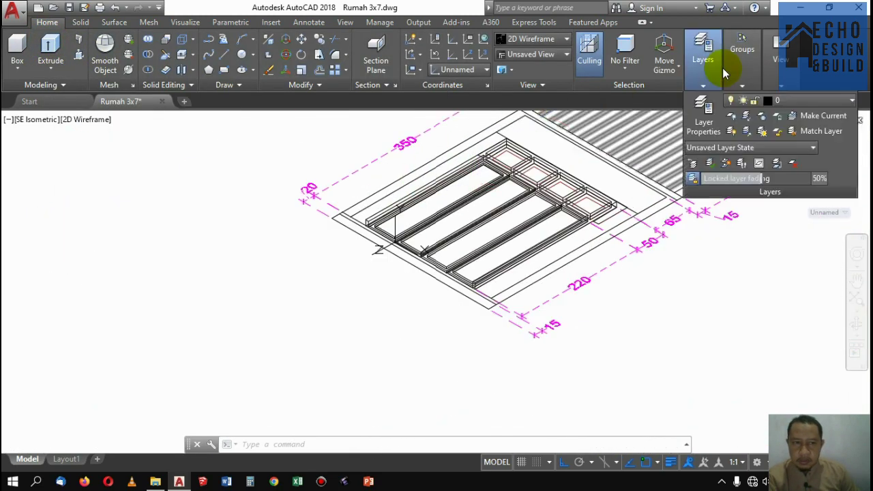
pyautogui.click(708, 109)
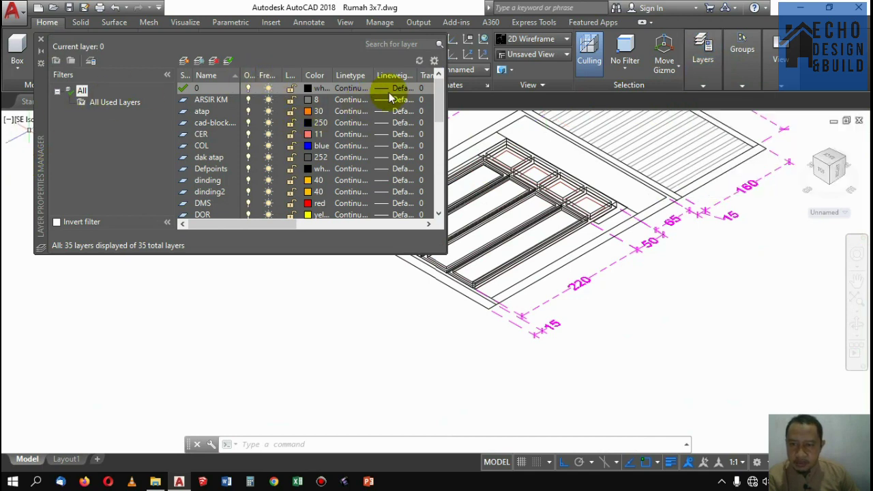
pyautogui.moveTo(440, 91); pyautogui.dragTo(440, 124)
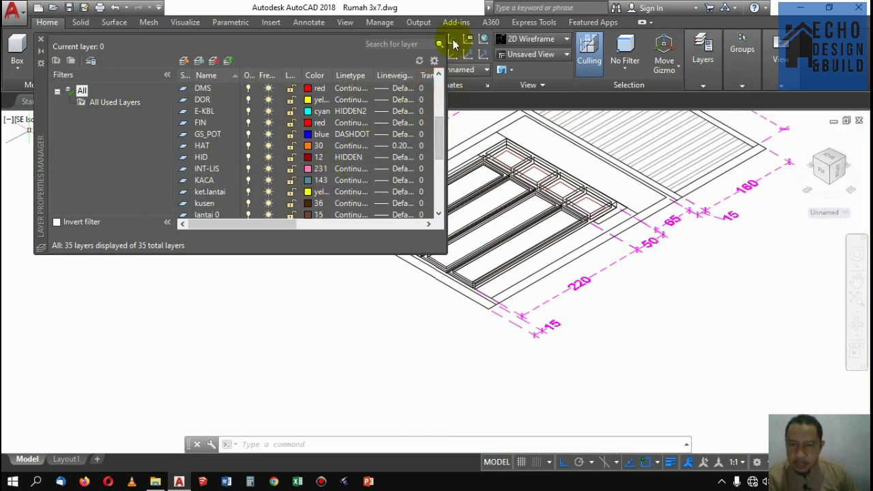
pyautogui.click(41, 41)
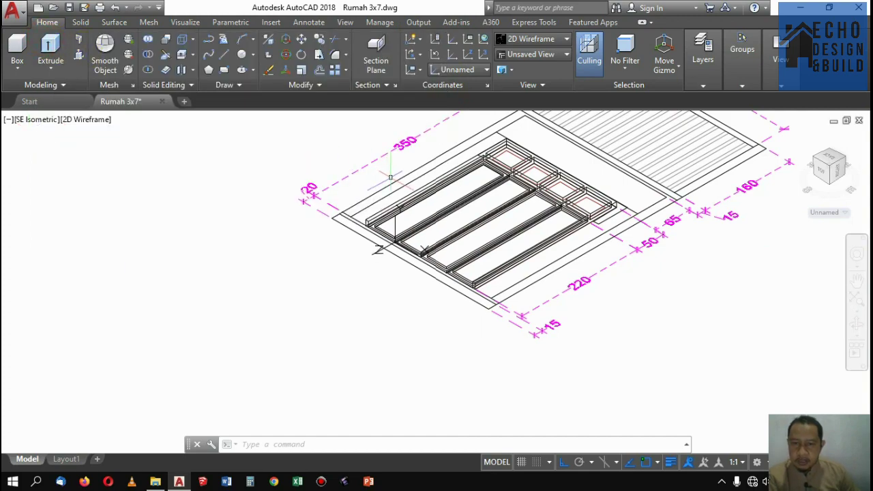
pyautogui.scroll(6, 370, 249)
pyautogui.scroll(4, 238, 291)
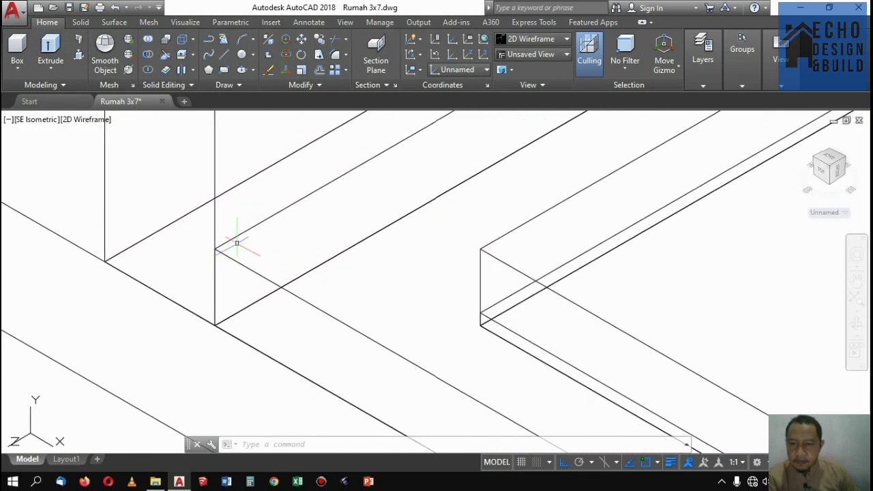
# Move the door frame, the door leaves and the strips along their joints to the kusen layer
pyautogui.click(228, 266)
pyautogui.click(223, 229)
pyautogui.scroll(-6, 223, 229)
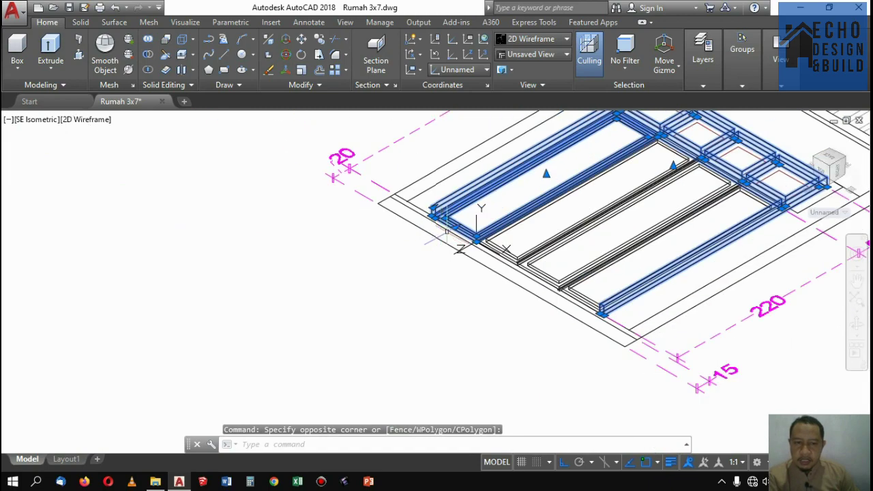
pyautogui.scroll(6, 434, 247)
pyautogui.scroll(3, 434, 246)
pyautogui.click(414, 239)
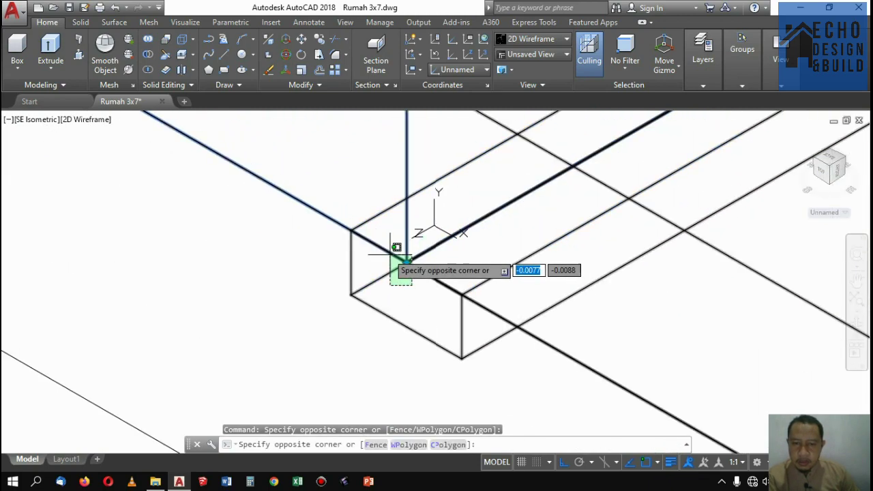
pyautogui.click(390, 278)
pyautogui.scroll(-3, 409, 204)
pyautogui.scroll(4, 547, 266)
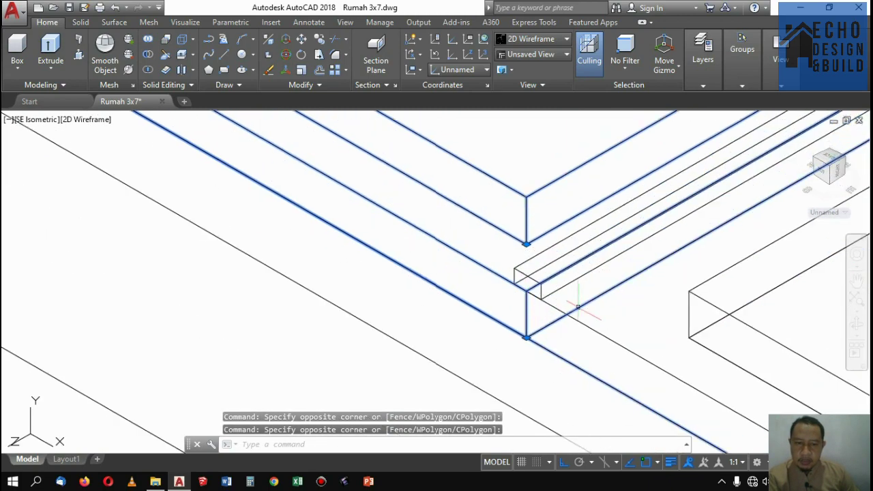
pyautogui.click(521, 260)
pyautogui.click(458, 223)
pyautogui.scroll(-5, 458, 222)
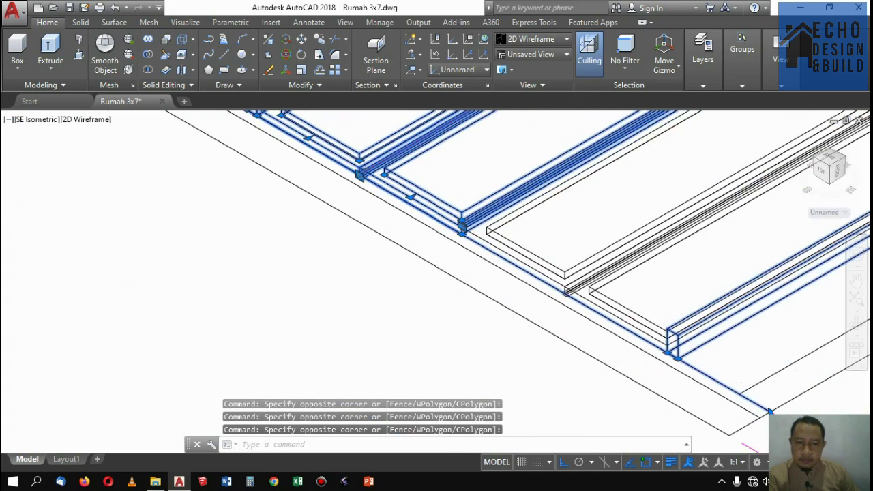
pyautogui.scroll(4, 545, 269)
pyautogui.click(504, 236)
pyautogui.click(459, 215)
pyautogui.scroll(-4, 460, 215)
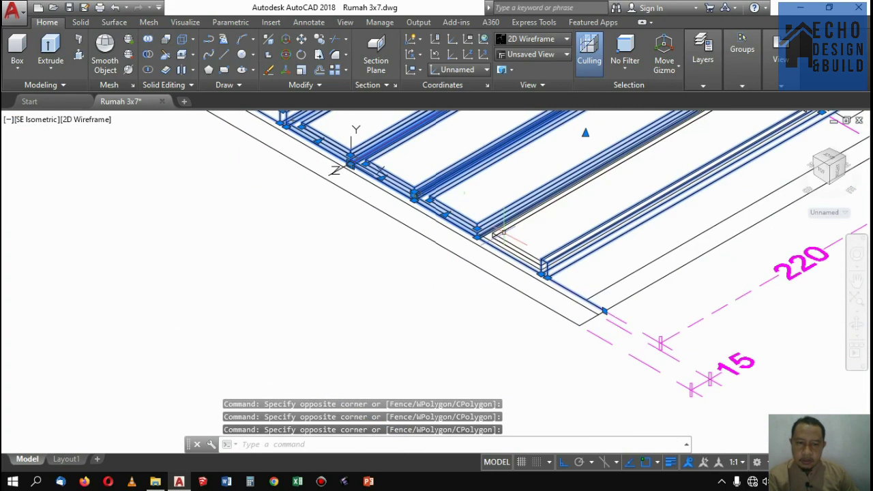
pyautogui.scroll(3, 522, 236)
pyautogui.click(470, 258)
pyautogui.scroll(-5, 470, 254)
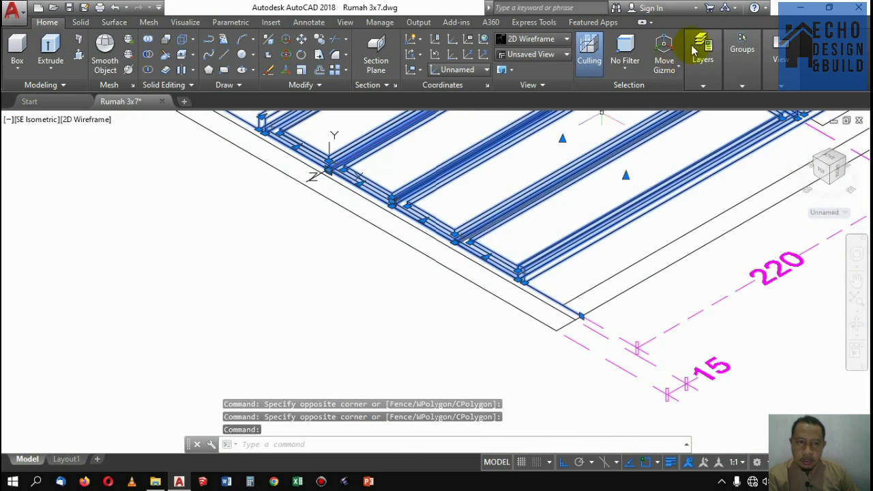
pyautogui.click(702, 49)
pyautogui.click(742, 49)
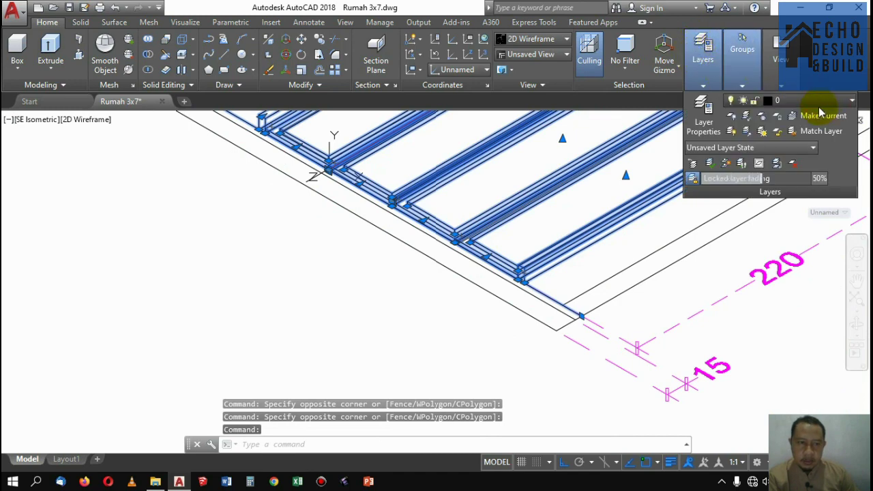
pyautogui.click(827, 100)
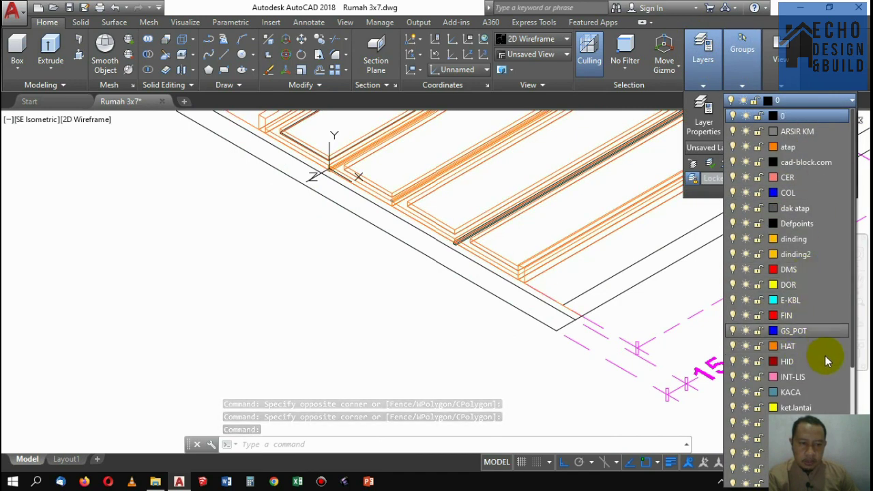
pyautogui.scroll(-1, 799, 365)
pyautogui.scroll(-6, 546, 306)
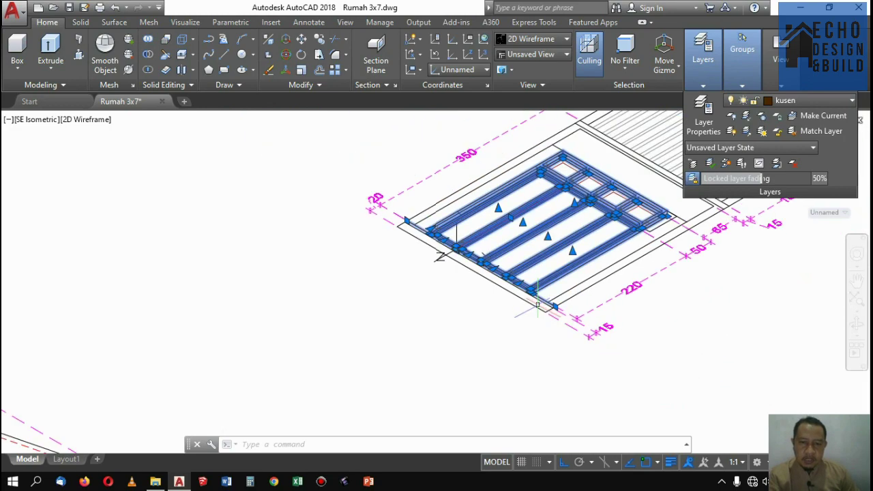
pyautogui.scroll(4, 507, 232)
pyautogui.press('Escape')
# Try to press-pull the border area between the red rectangle and the edge of the first small opening above the leaves
pyautogui.scroll(4, 522, 210)
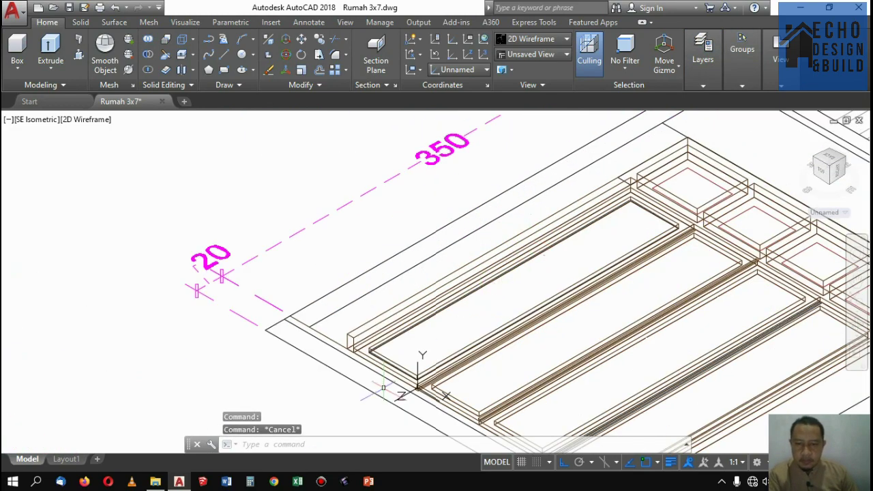
pyautogui.scroll(-6, 490, 287)
pyautogui.scroll(6, 465, 322)
pyautogui.scroll(2, 465, 321)
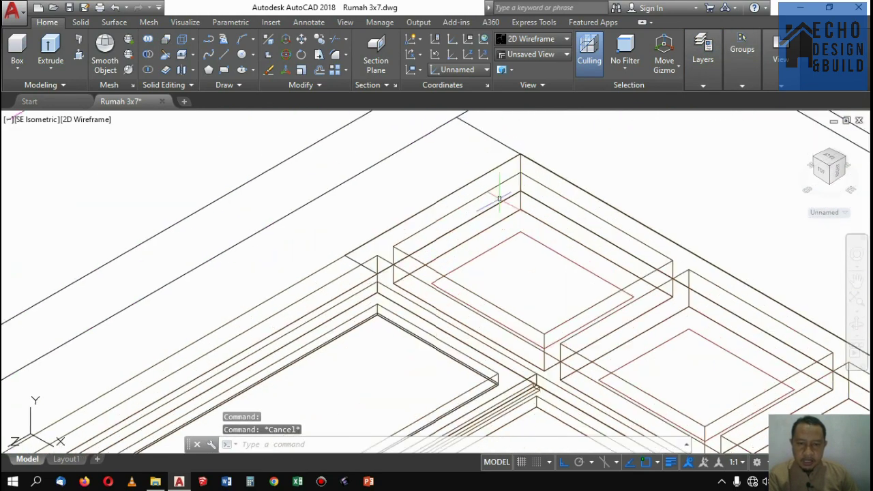
pyautogui.click(80, 56)
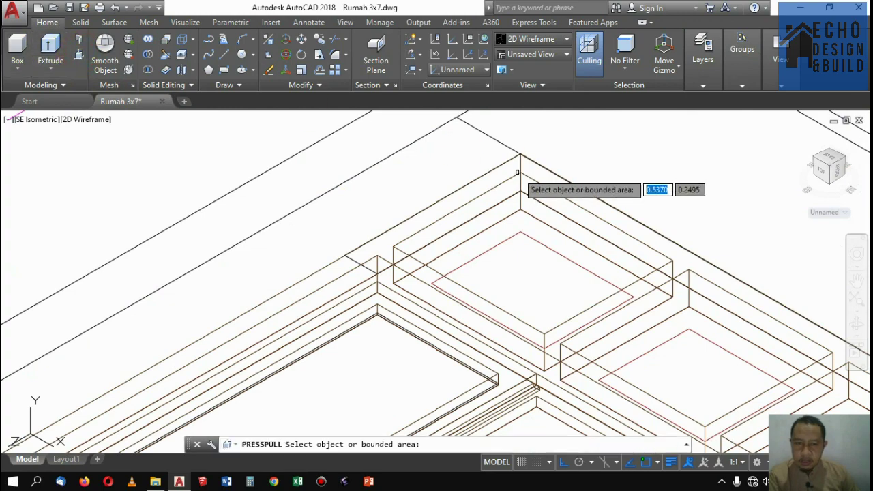
pyautogui.scroll(2, 518, 220)
pyautogui.click(507, 229)
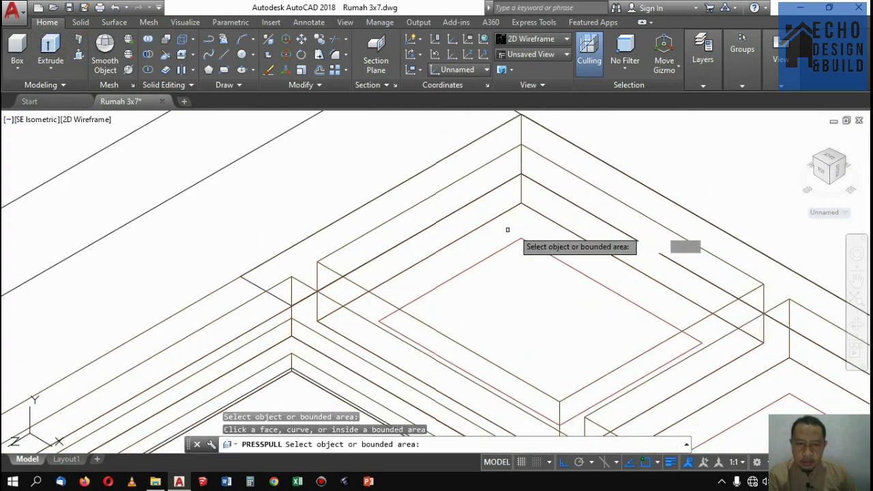
pyautogui.click(513, 229)
pyautogui.scroll(-4, 527, 224)
pyautogui.scroll(1, 563, 240)
pyautogui.scroll(4, 556, 233)
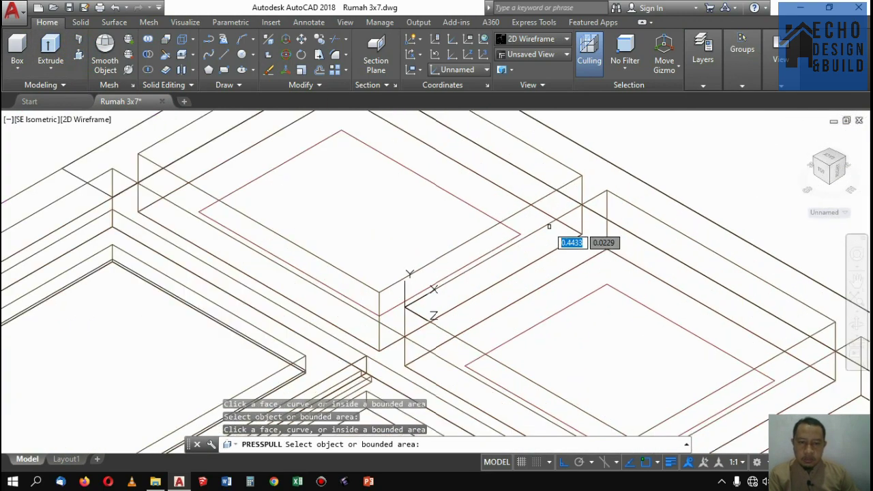
pyautogui.press('Return')
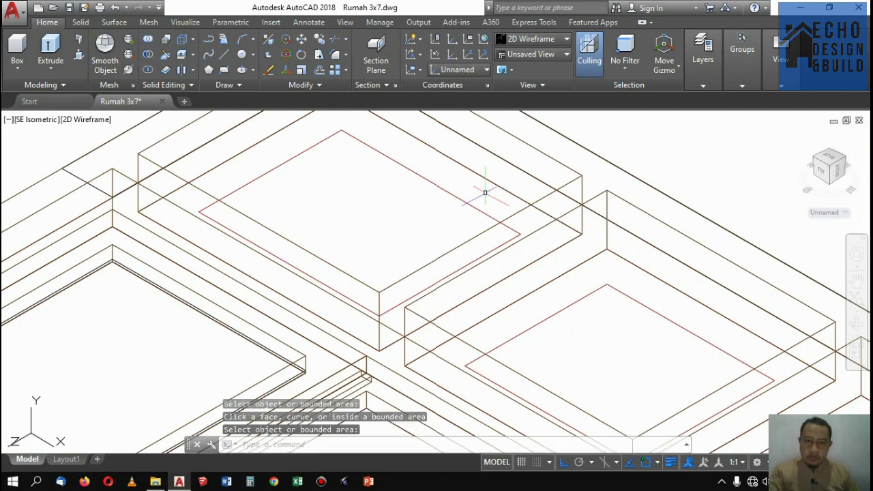
# Check the red rectangle in the first small opening, view the frame in the Conceptual visual style and return to 2D Wireframe
pyautogui.scroll(-3, 429, 249)
pyautogui.scroll(4, 430, 250)
pyautogui.click(430, 249)
pyautogui.click(411, 240)
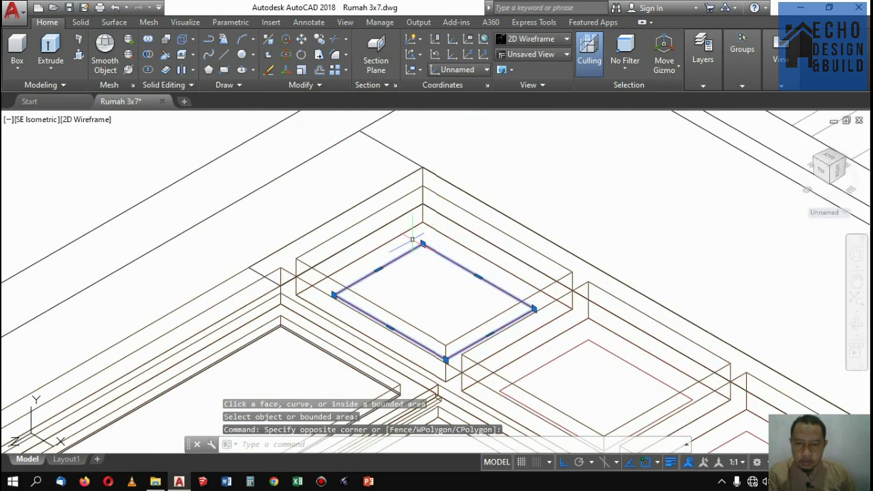
pyautogui.press('Escape')
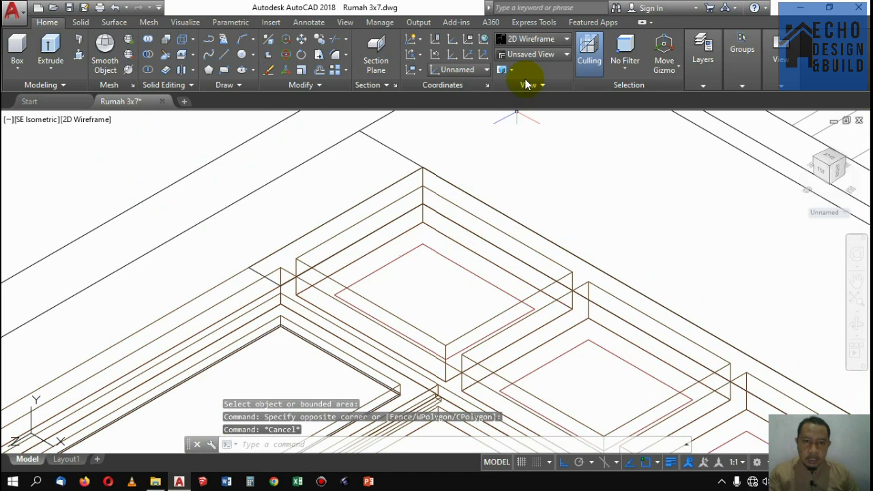
pyautogui.click(536, 41)
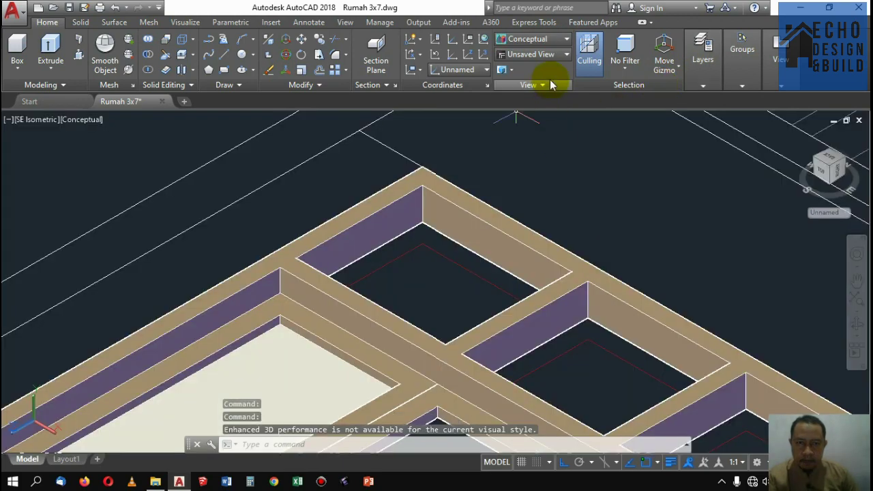
pyautogui.click(536, 39)
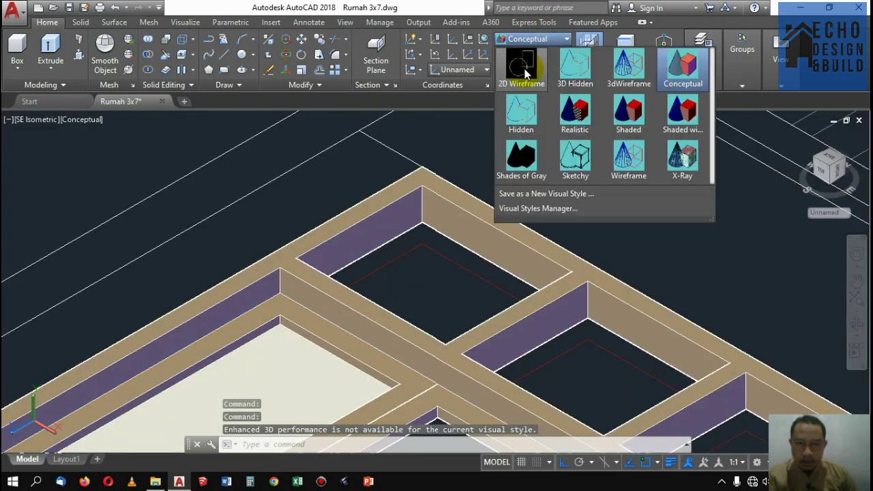
pyautogui.click(522, 66)
# Try again to press-pull the border around the red rectangle in the first small opening
pyautogui.scroll(2, 440, 247)
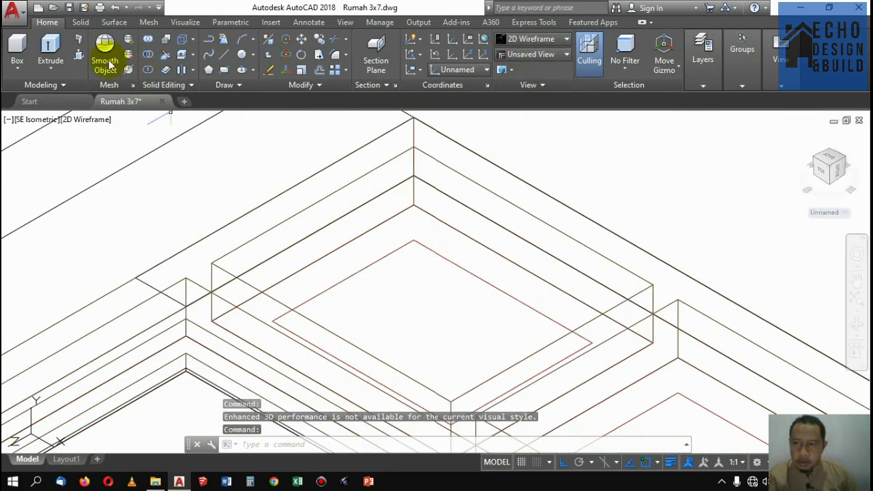
pyautogui.click(78, 54)
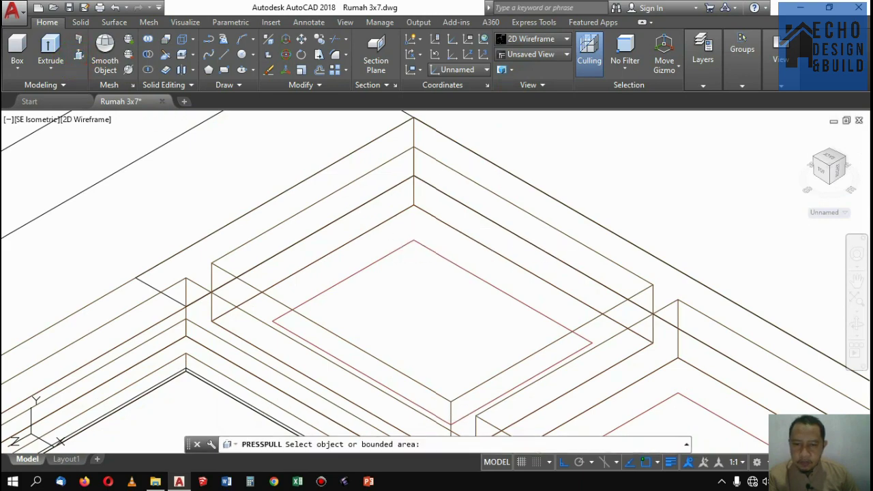
pyautogui.click(401, 248)
pyautogui.click(404, 232)
pyautogui.scroll(-3, 484, 259)
pyautogui.scroll(3, 465, 254)
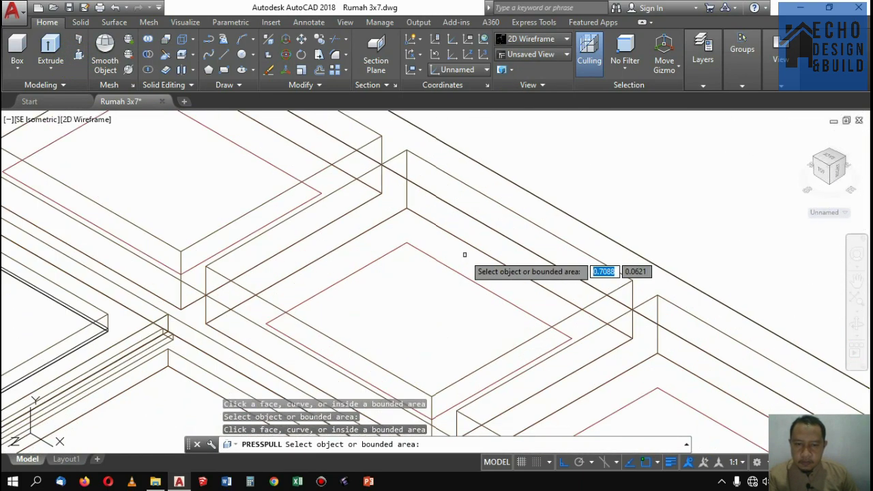
pyautogui.scroll(-3, 462, 255)
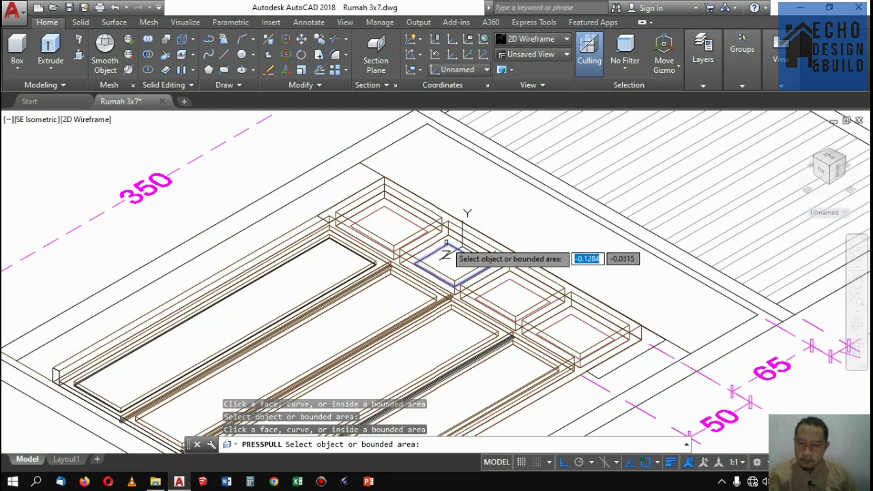
pyautogui.press('Return')
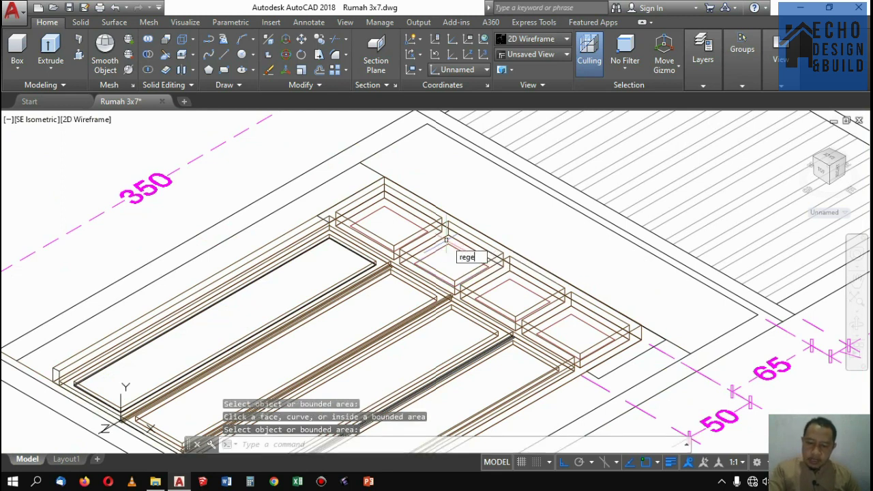
# Regenerate the model and set the UCS to World
pyautogui.press('Return')
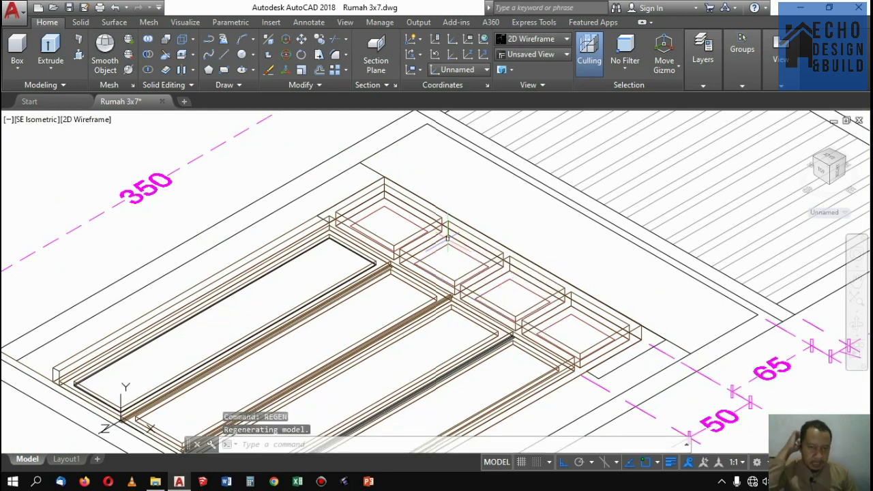
pyautogui.scroll(-3, 513, 222)
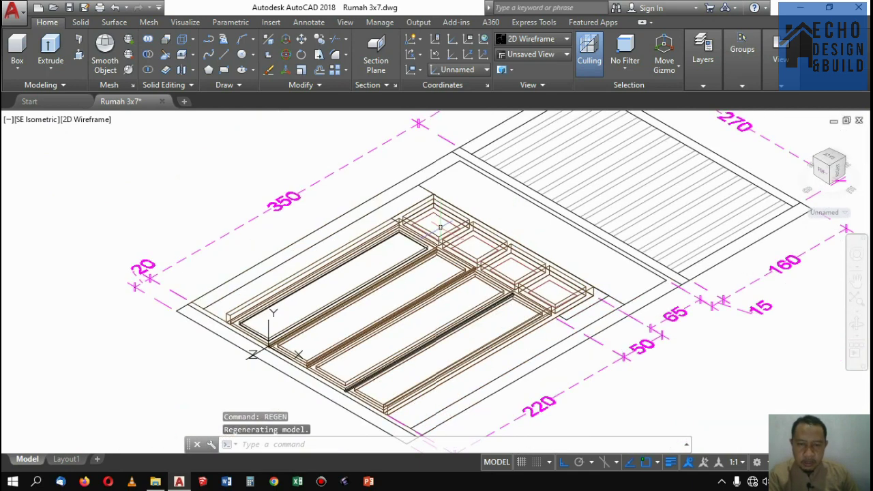
pyautogui.scroll(7, 440, 218)
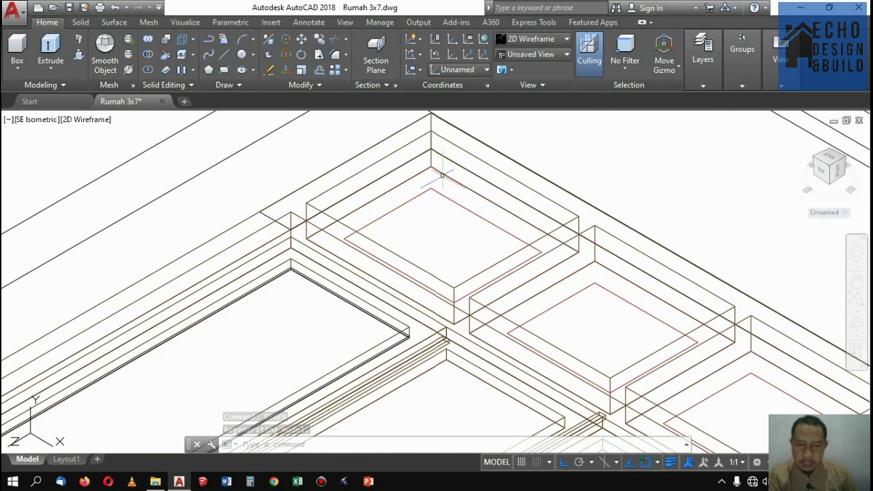
pyautogui.scroll(-1, 442, 175)
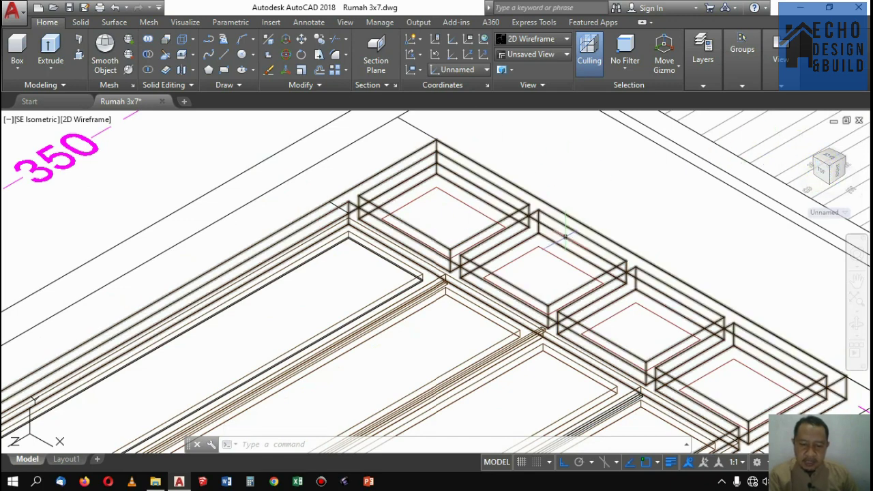
pyautogui.write('cs')
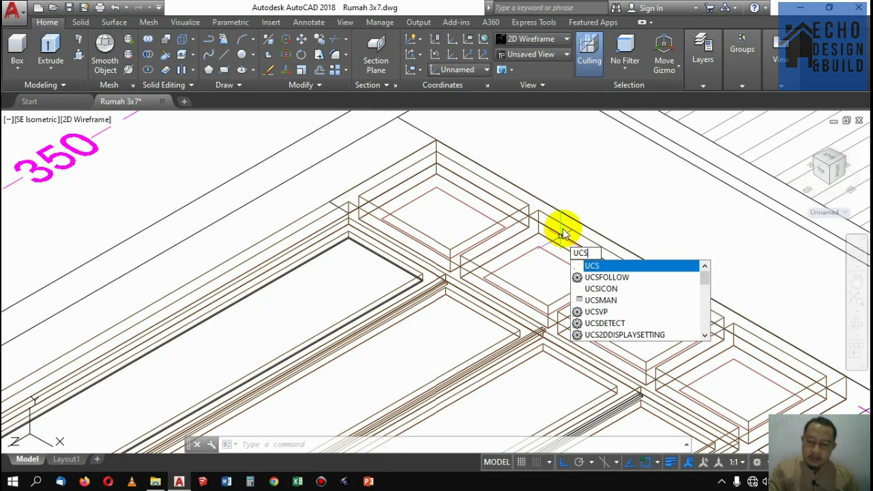
pyautogui.press('Return')
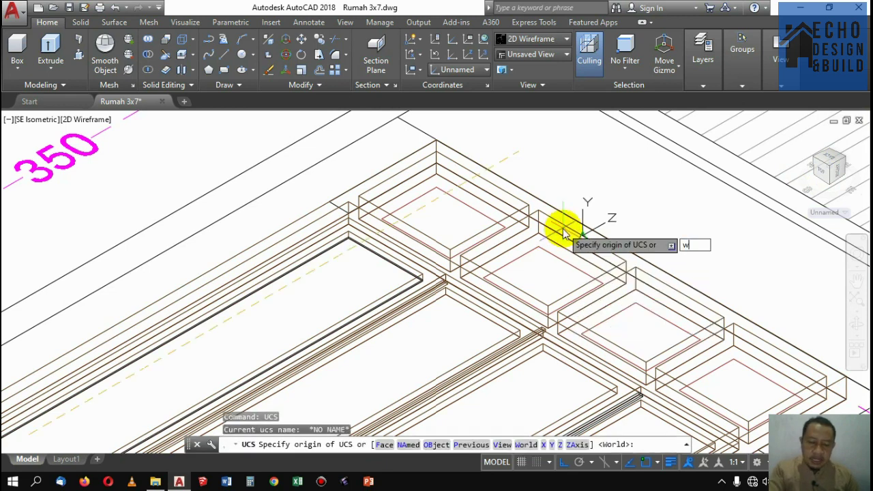
pyautogui.write('w')
pyautogui.press('Return')
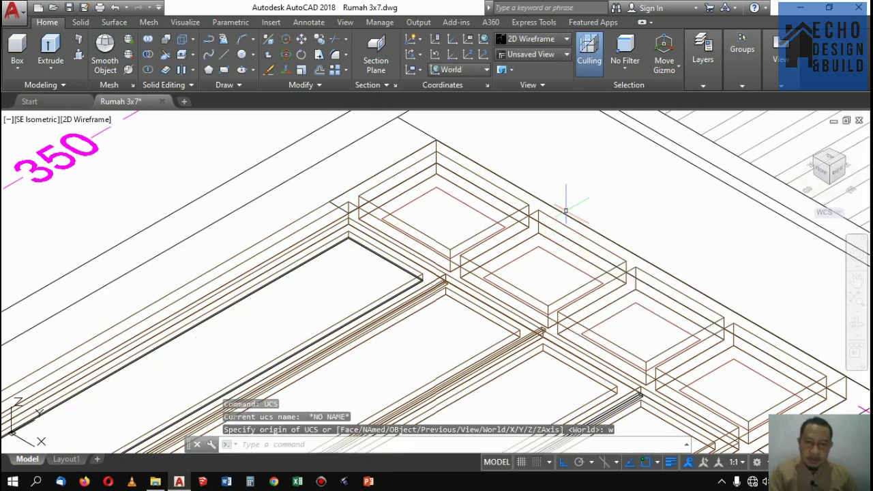
# Press-pull the border between the red rectangle and the edge of the first small opening to a height of 0.03
pyautogui.click(79, 56)
pyautogui.scroll(5, 429, 191)
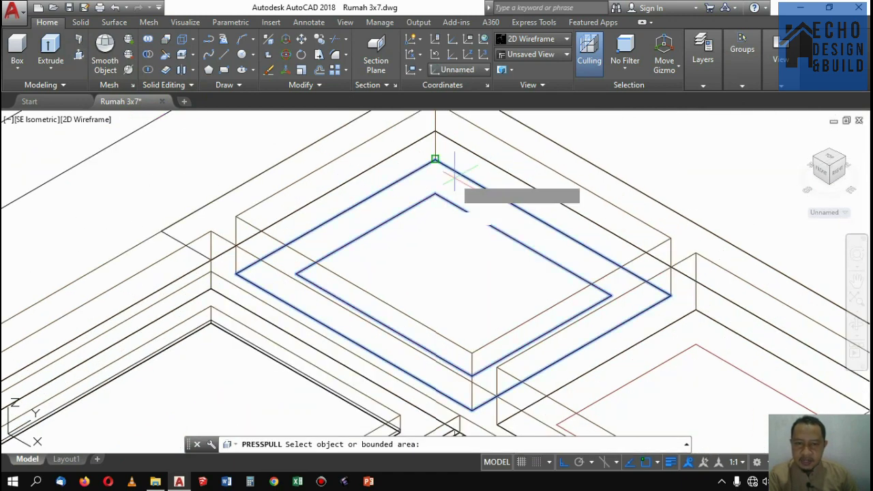
pyautogui.click(455, 176)
pyautogui.scroll(-6, 478, 191)
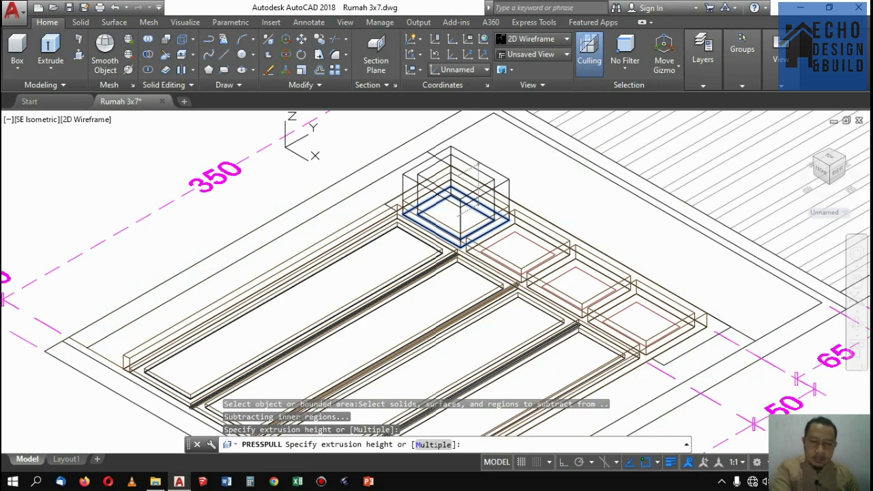
pyautogui.write('0.03')
pyautogui.press('Return')
# Press-pull the border around the red rectangle in the second small opening up to the top corner of the first small frame
pyautogui.scroll(5, 526, 244)
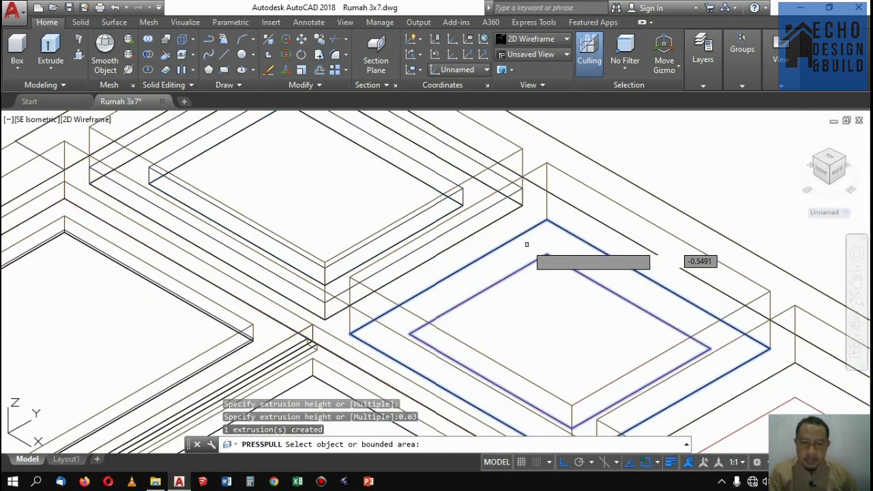
pyautogui.click(527, 244)
pyautogui.scroll(3, 483, 224)
pyautogui.scroll(-3, 463, 222)
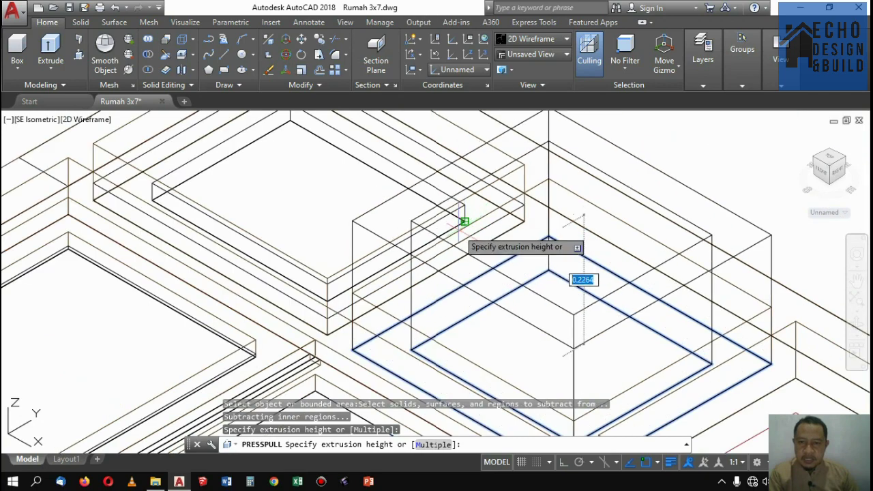
pyautogui.scroll(4, 418, 205)
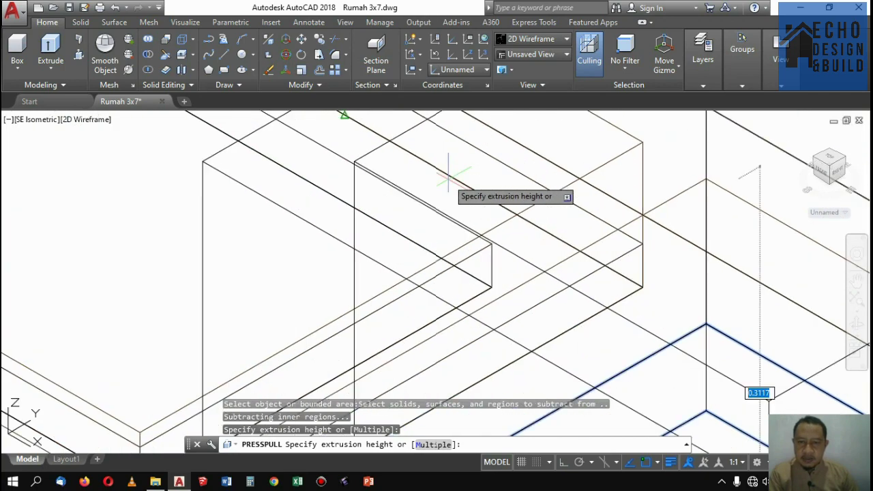
pyautogui.click(491, 243)
# Press-pull the border in the third small opening up to the top corner of the second small frame
pyautogui.scroll(-3, 532, 157)
pyautogui.scroll(5, 545, 167)
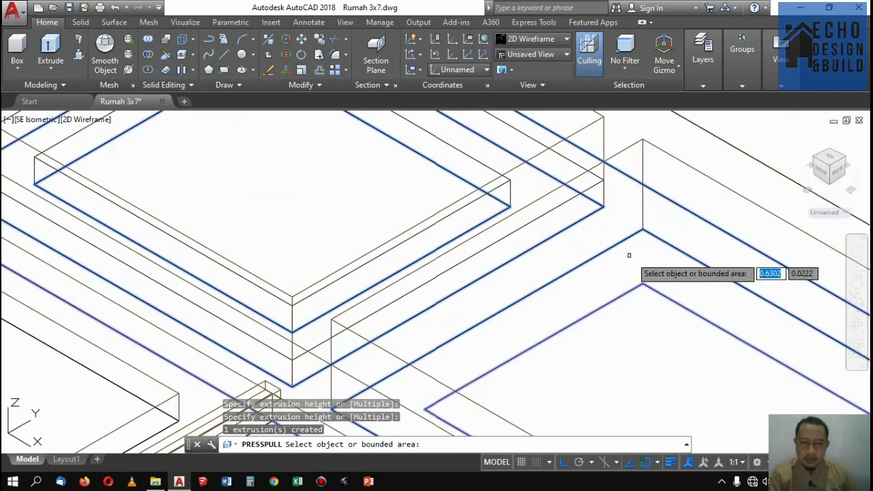
pyautogui.click(633, 255)
pyautogui.click(537, 169)
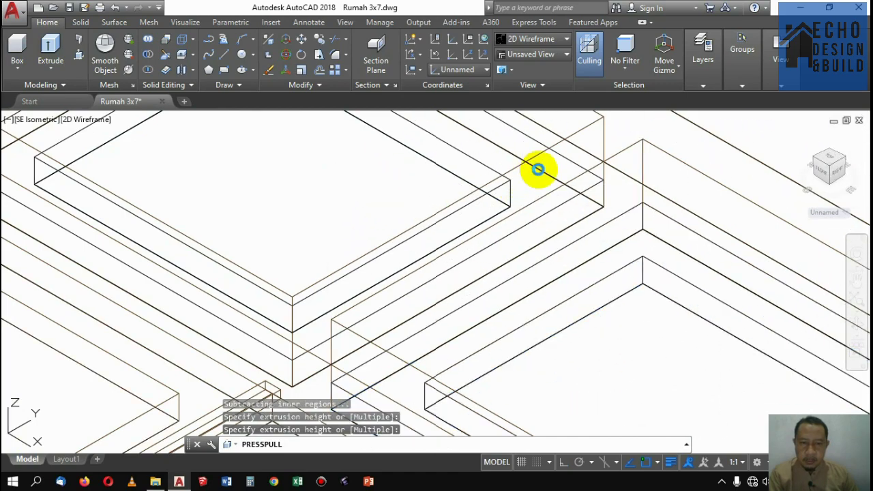
# Press-pull the border in the fourth small opening up to the neighbouring frame's top corner and end the command
pyautogui.scroll(-5, 546, 173)
pyautogui.scroll(7, 572, 212)
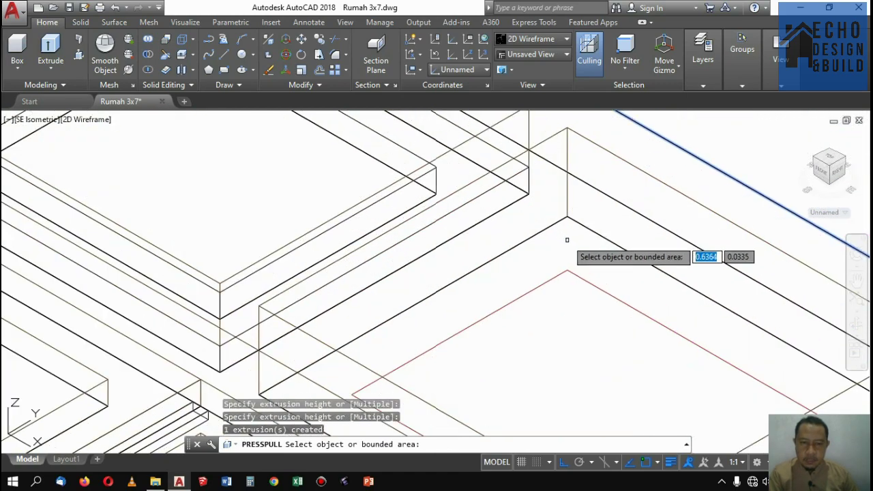
pyautogui.click(566, 240)
pyautogui.click(461, 178)
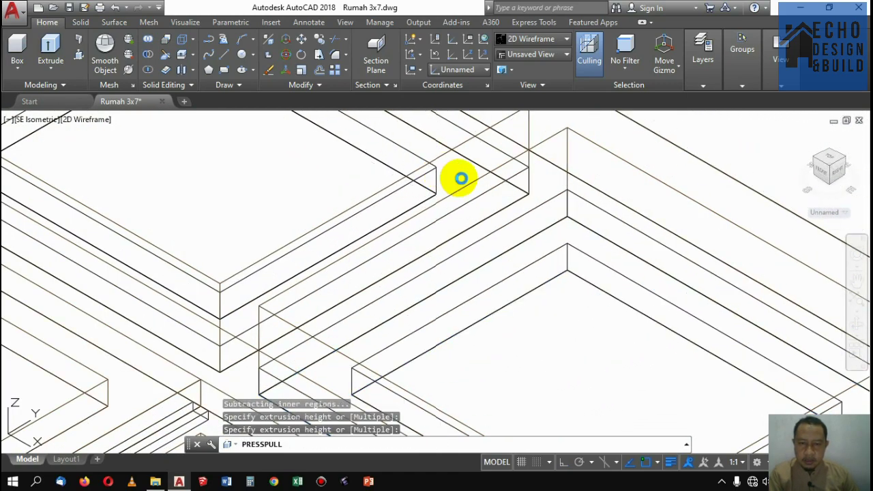
pyautogui.scroll(-5, 539, 205)
pyautogui.scroll(6, 544, 201)
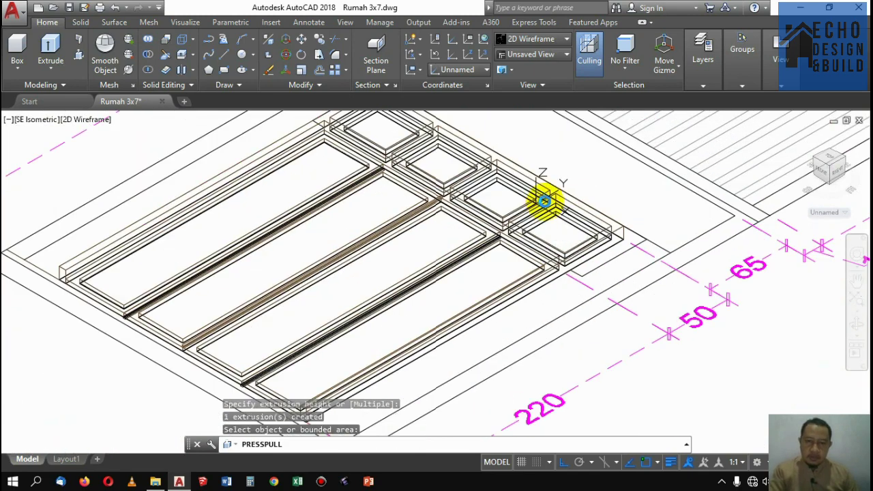
pyautogui.rightClick(544, 200)
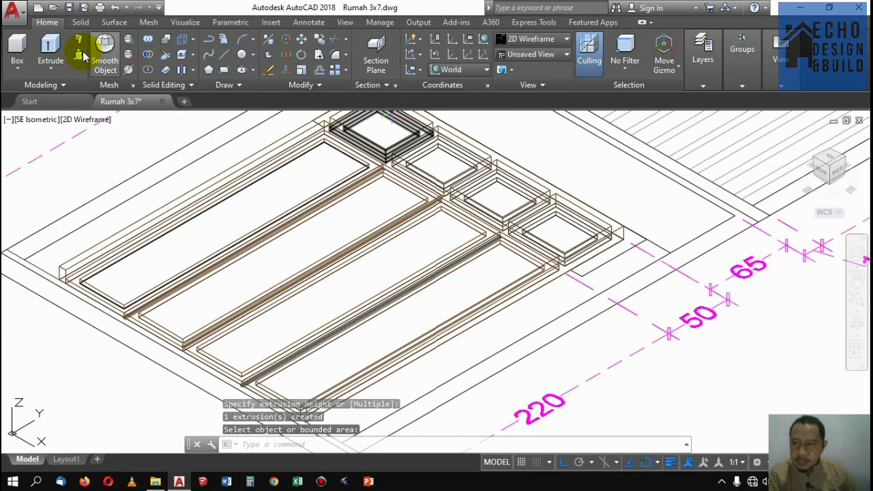
# Assign the thin glass panel inside the first large leaf to layer KACA
pyautogui.scroll(8, 382, 205)
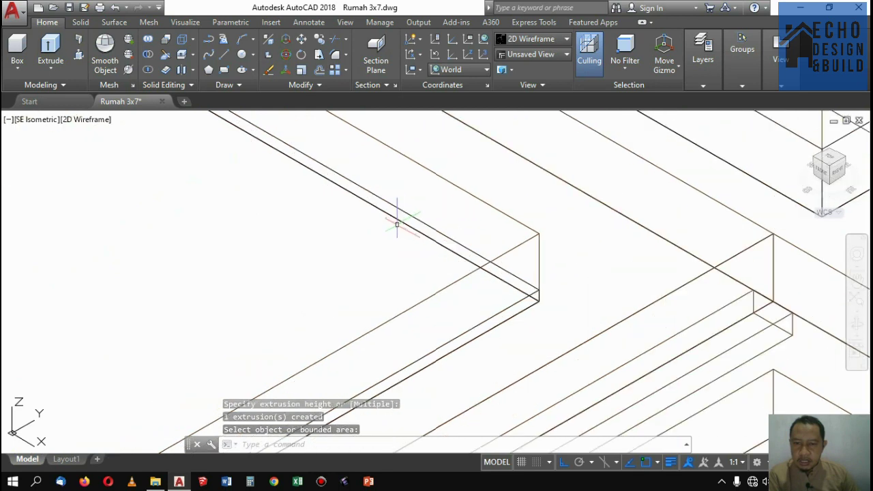
pyautogui.click(400, 207)
pyautogui.click(742, 63)
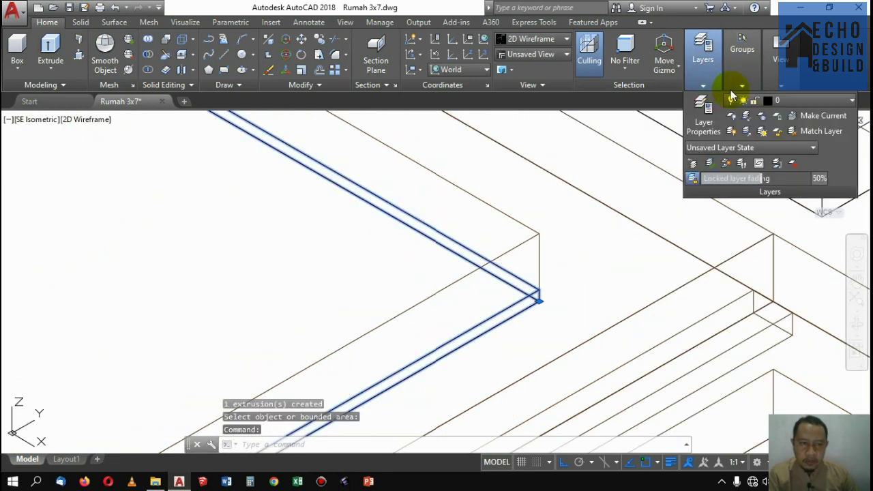
pyautogui.moveTo(707, 87)
pyautogui.click(764, 103)
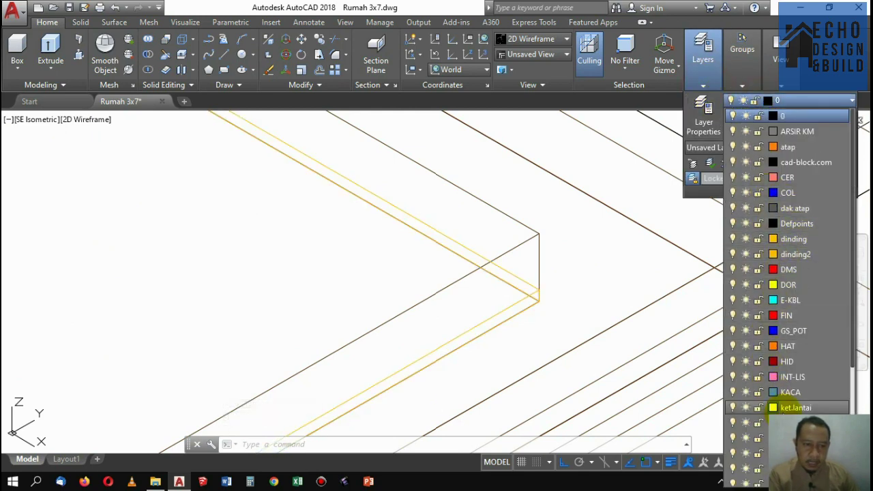
pyautogui.click(790, 392)
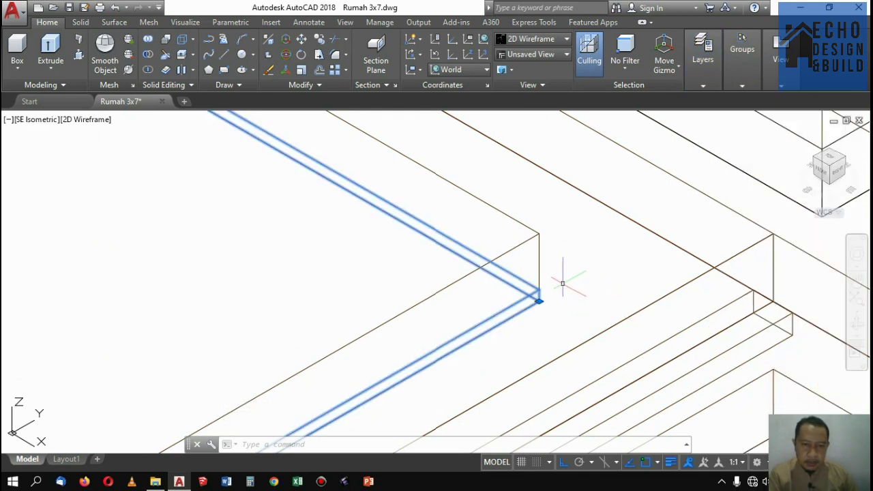
# Move the glass panel from its corner edge midpoint to the midpoint of the first large leaf's inner vertical edge
pyautogui.write('m')
pyautogui.press('Return')
pyautogui.scroll(3, 559, 282)
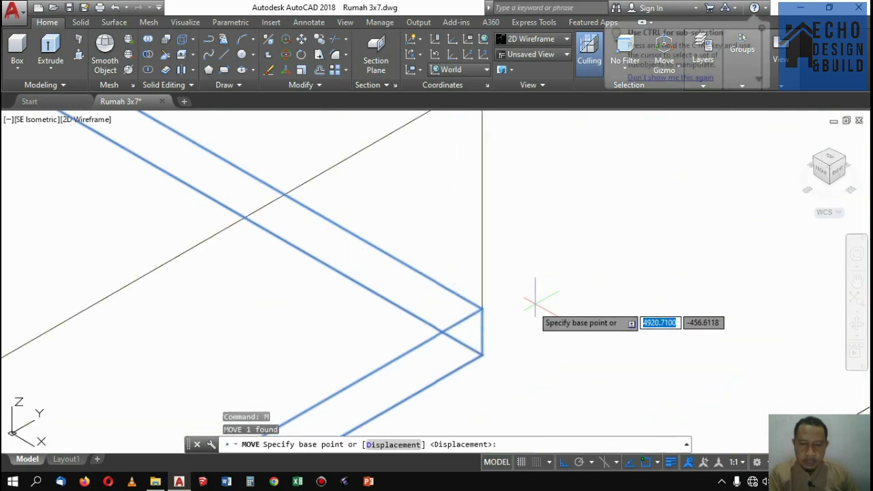
pyautogui.click(481, 332)
pyautogui.scroll(-3, 491, 205)
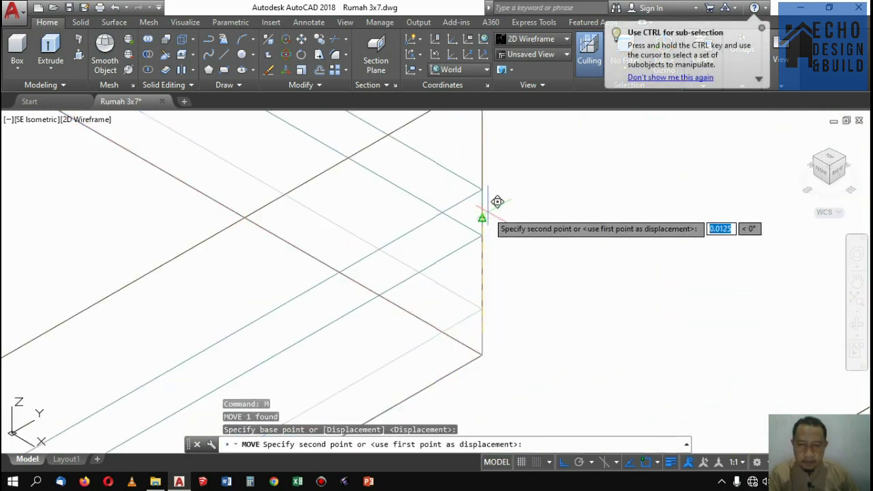
pyautogui.click(491, 205)
pyautogui.scroll(-3, 505, 246)
# Copy the glass panel from its corner edge midpoint to the matching inner edge midpoint of the second large leaf
pyautogui.scroll(6, 519, 276)
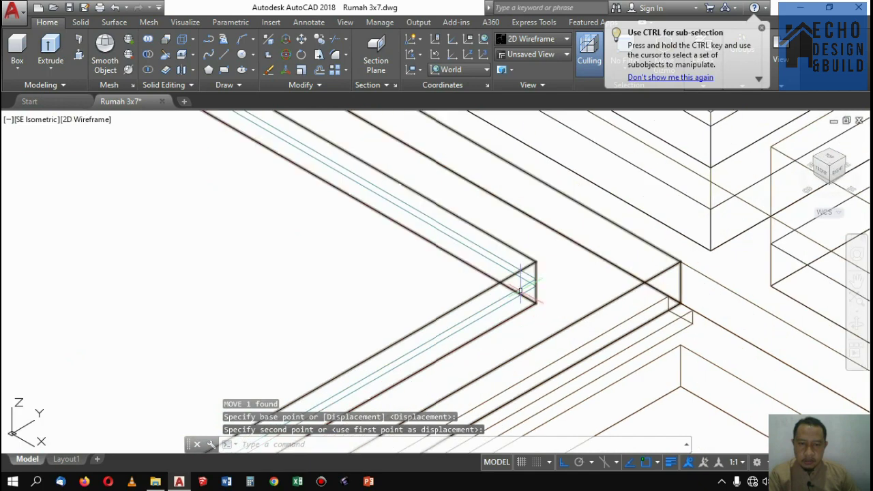
pyautogui.click(540, 301)
pyautogui.click(540, 301)
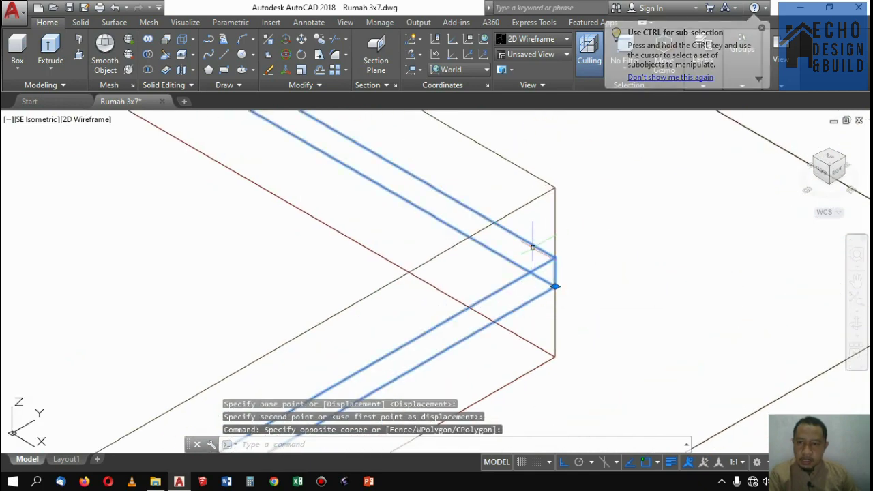
pyautogui.click(322, 45)
pyautogui.scroll(2, 556, 273)
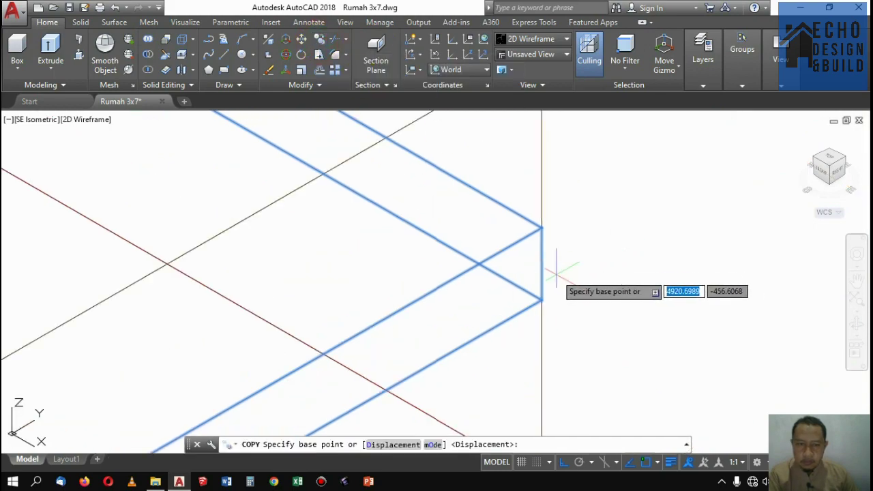
pyautogui.click(541, 264)
pyautogui.scroll(-5, 467, 261)
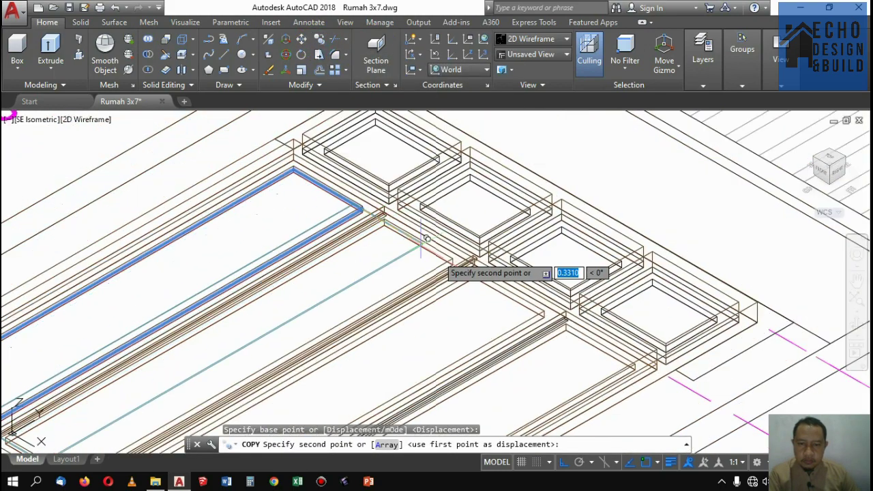
pyautogui.scroll(3, 396, 231)
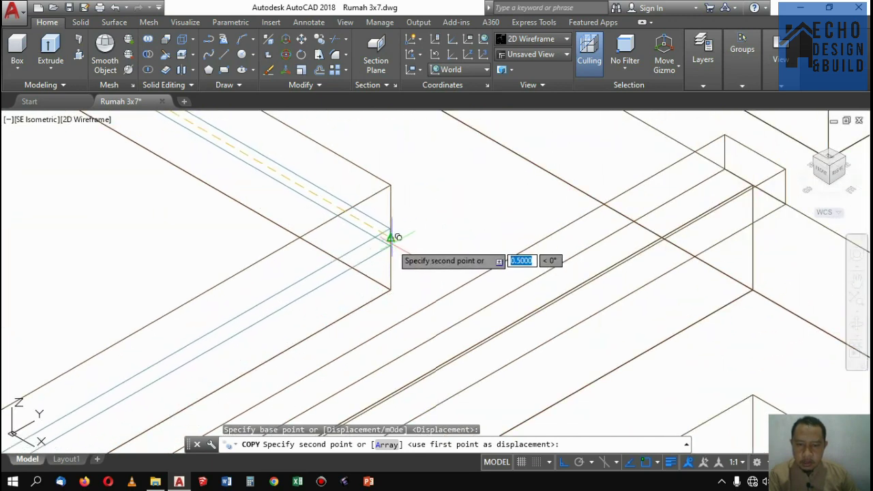
pyautogui.click(394, 237)
# Place further copies of the glass panel at the inner edge midpoints of the third and fourth large leaves
pyautogui.scroll(-3, 368, 218)
pyautogui.scroll(4, 423, 225)
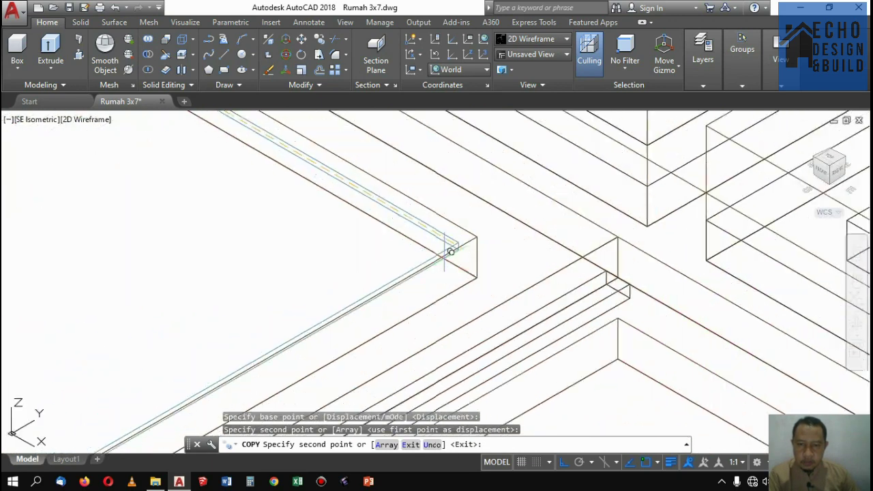
pyautogui.scroll(3, 451, 251)
pyautogui.click(470, 225)
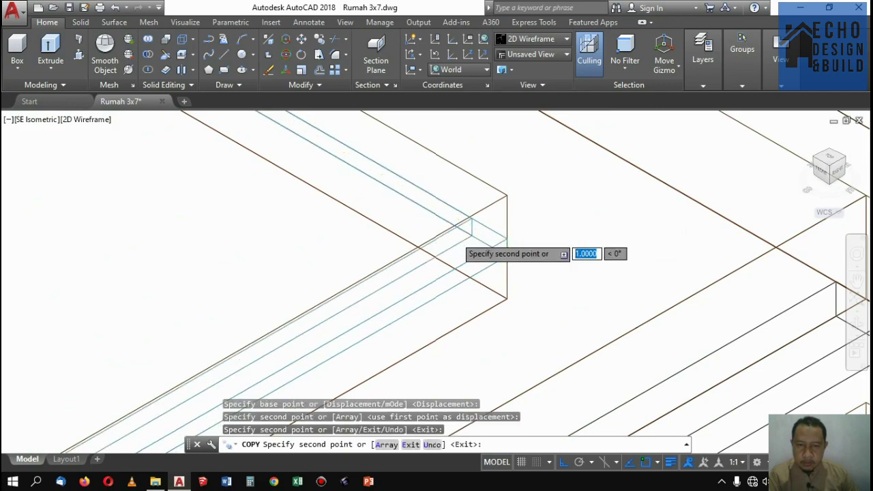
pyautogui.scroll(-4, 461, 236)
pyautogui.scroll(2, 456, 239)
pyautogui.scroll(5, 510, 279)
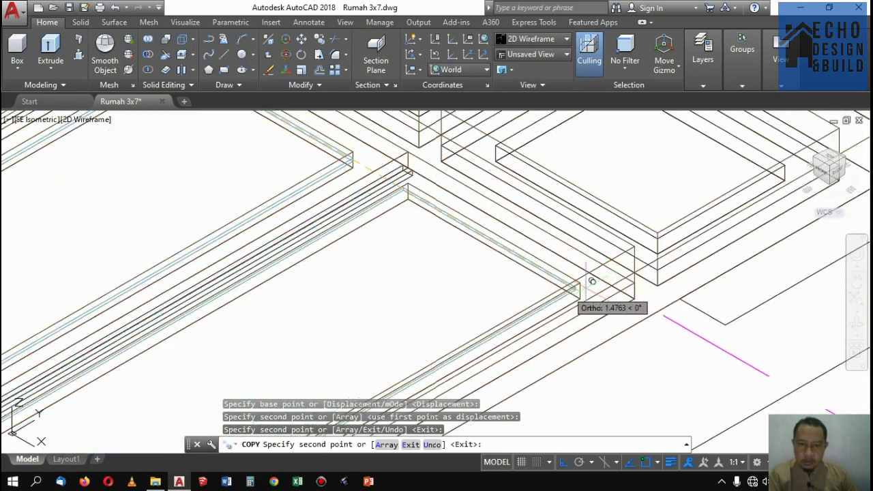
pyautogui.click(501, 307)
pyautogui.scroll(-6, 504, 300)
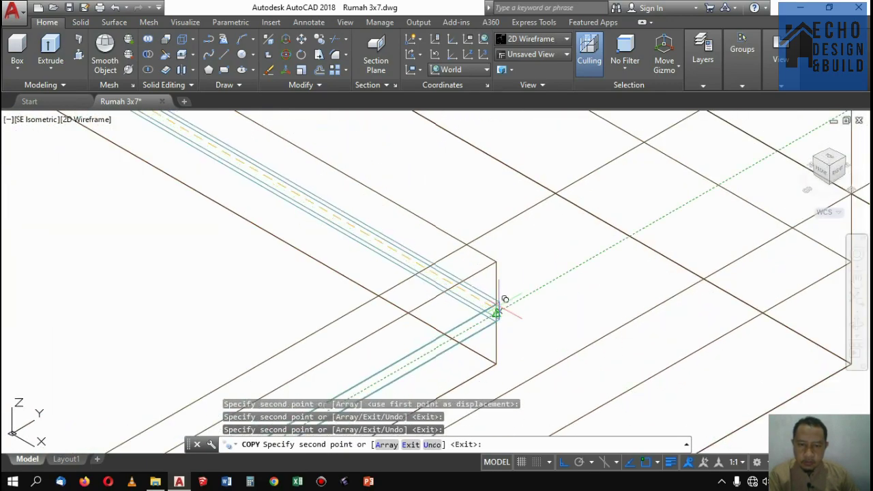
pyautogui.scroll(3, 498, 231)
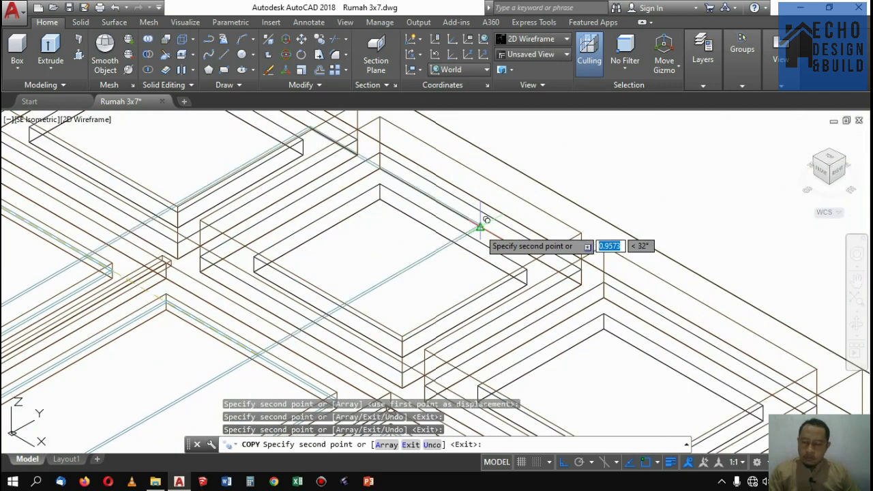
pyautogui.press('Escape')
# Press-pull the area inside the first small frame to a glass thickness of 0.005
pyautogui.scroll(-6, 481, 225)
pyautogui.scroll(2, 107, 116)
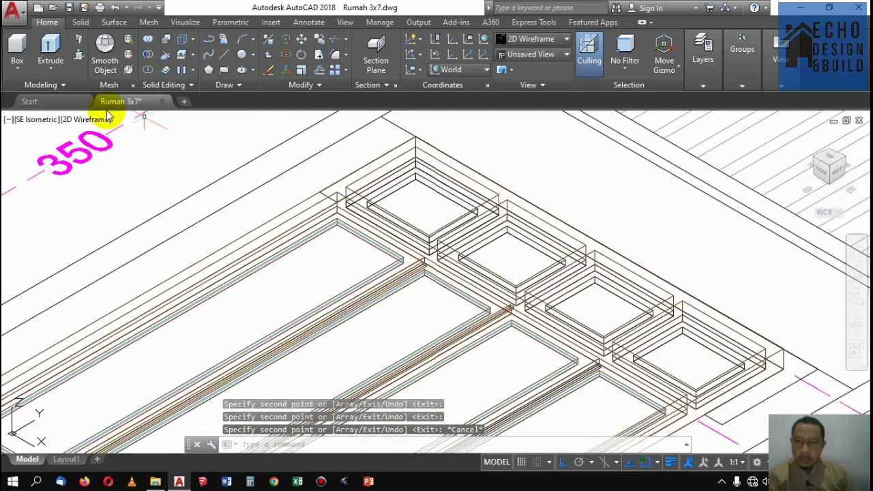
pyautogui.click(78, 60)
pyautogui.scroll(3, 413, 202)
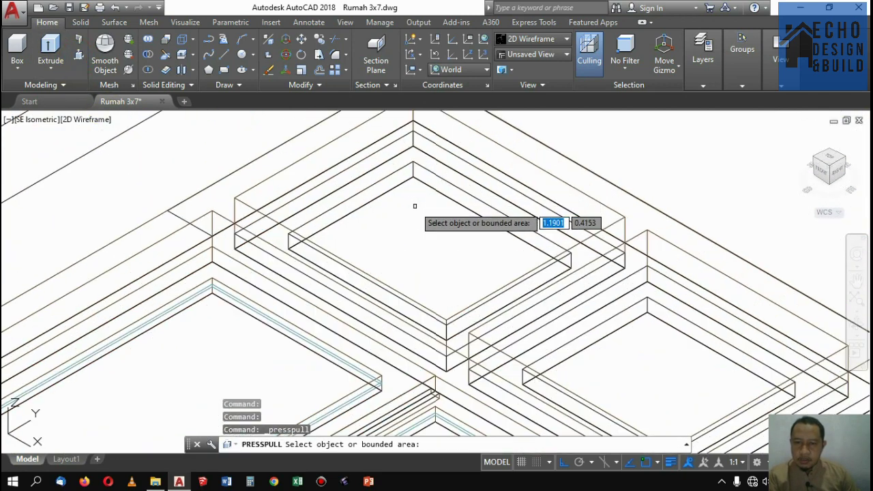
pyautogui.click(413, 202)
pyautogui.scroll(-6, 412, 228)
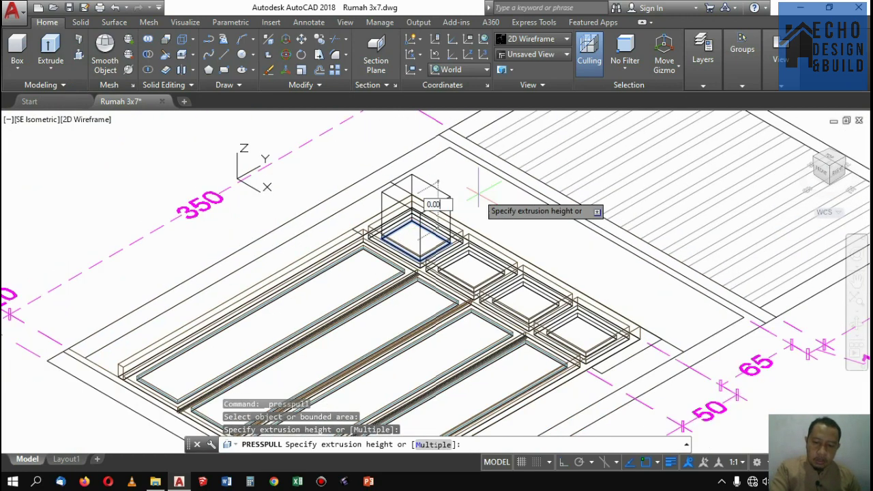
pyautogui.write('0.005')
pyautogui.press('Return')
# Move the small glass panel from its corner edge midpoint to the midpoint of the first small frame's inner vertical edge
pyautogui.scroll(8, 470, 205)
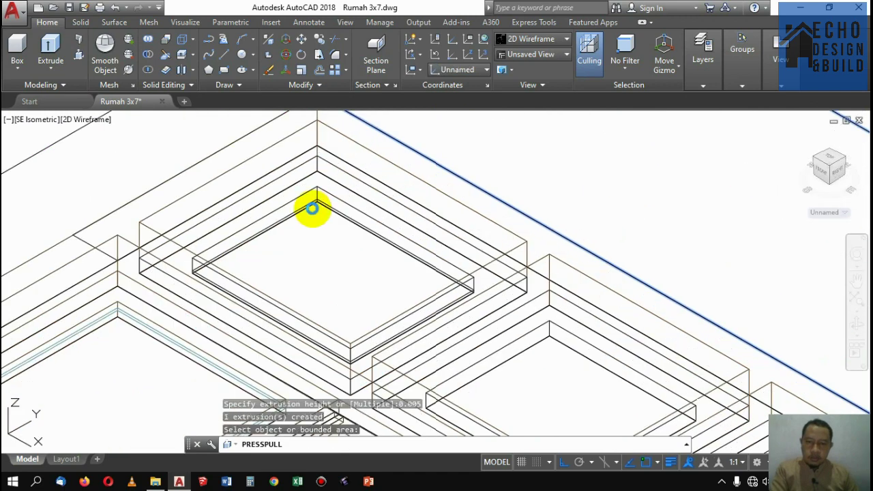
pyautogui.scroll(5, 322, 186)
pyautogui.click(288, 228)
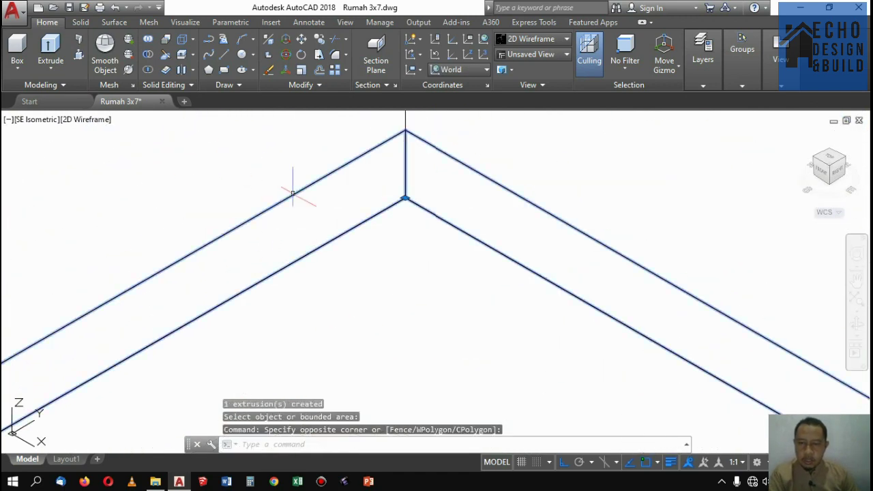
pyautogui.press('Return')
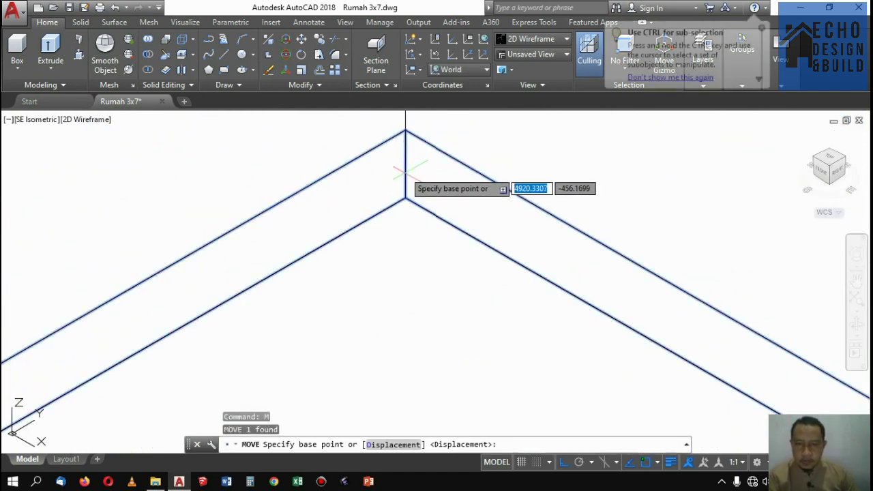
pyautogui.click(409, 158)
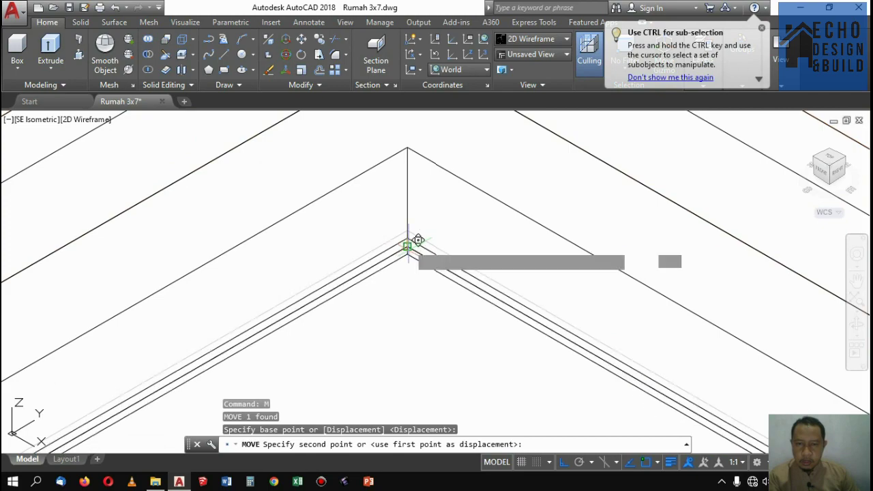
pyautogui.click(414, 194)
# Match the properties of the first large leaf's glass onto the glass panel in the first small frame
pyautogui.scroll(-6, 431, 212)
pyautogui.scroll(6, 431, 213)
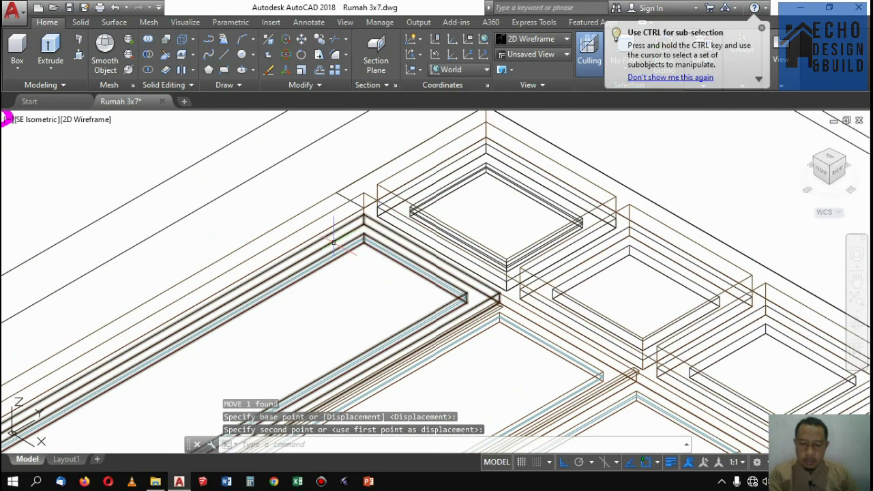
pyautogui.write('MA')
pyautogui.press('Return')
pyautogui.scroll(3, 332, 253)
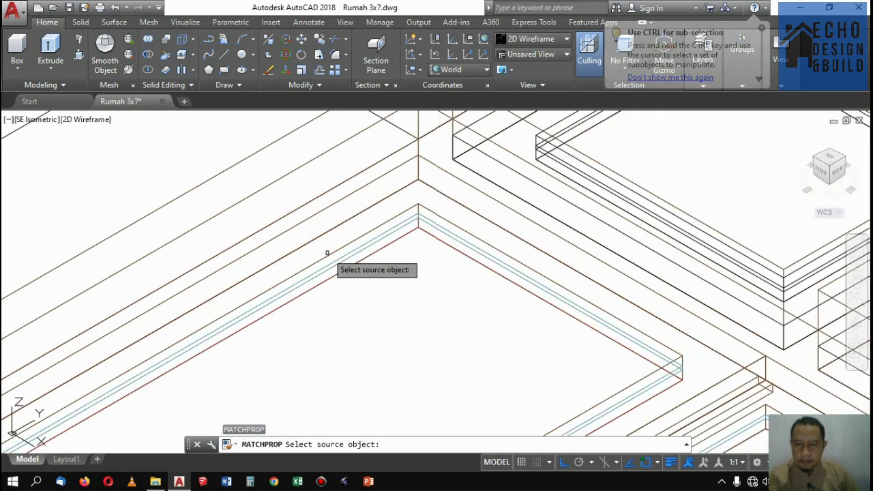
pyautogui.click(334, 264)
pyautogui.scroll(-5, 337, 259)
pyautogui.scroll(6, 380, 238)
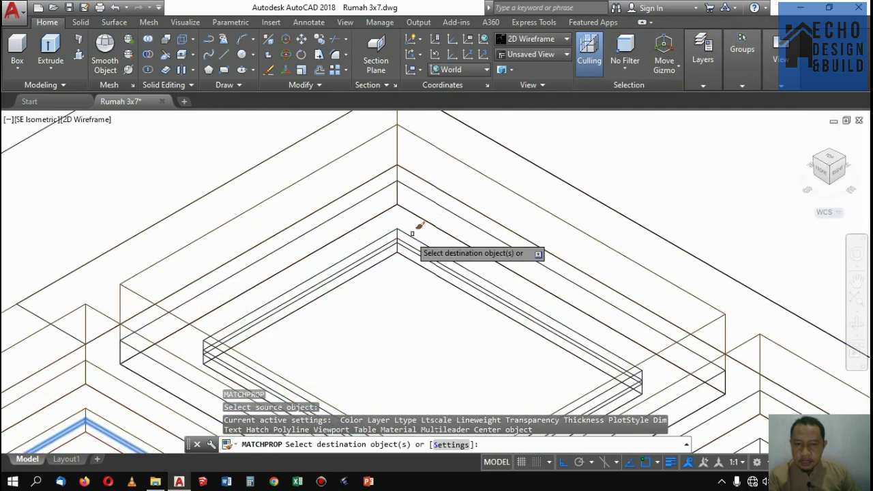
pyautogui.click(366, 248)
pyautogui.scroll(-2, 390, 183)
pyautogui.click(392, 179)
pyautogui.press('Return')
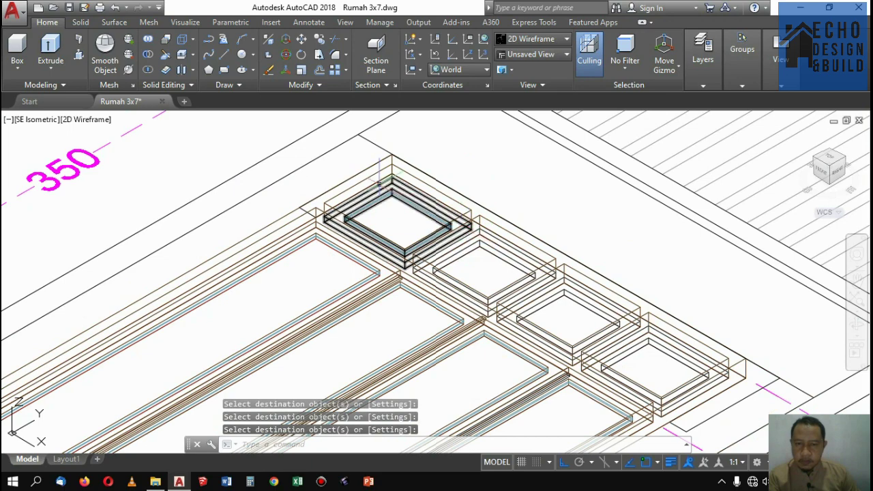
# Press-pull the area inside the second small frame to a glass thickness of 0.005
pyautogui.scroll(4, 492, 270)
pyautogui.scroll(-5, 481, 248)
pyautogui.scroll(4, 480, 244)
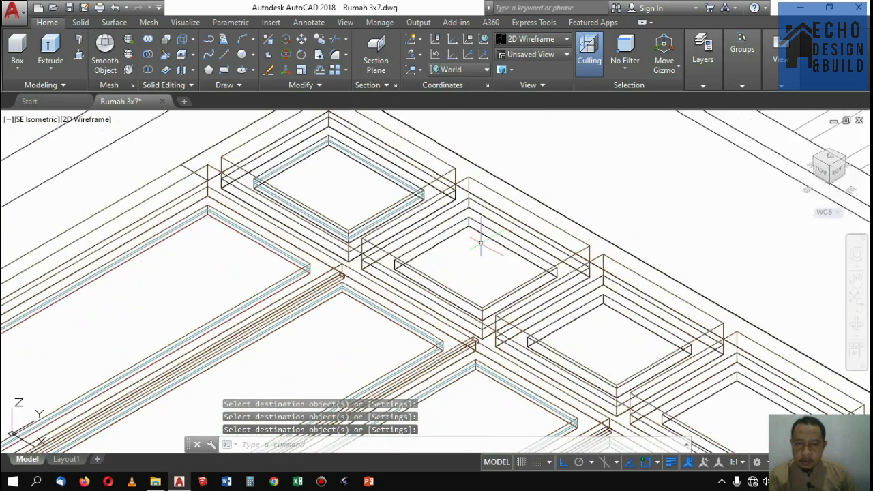
pyautogui.click(83, 57)
pyautogui.click(461, 249)
pyautogui.scroll(-4, 477, 252)
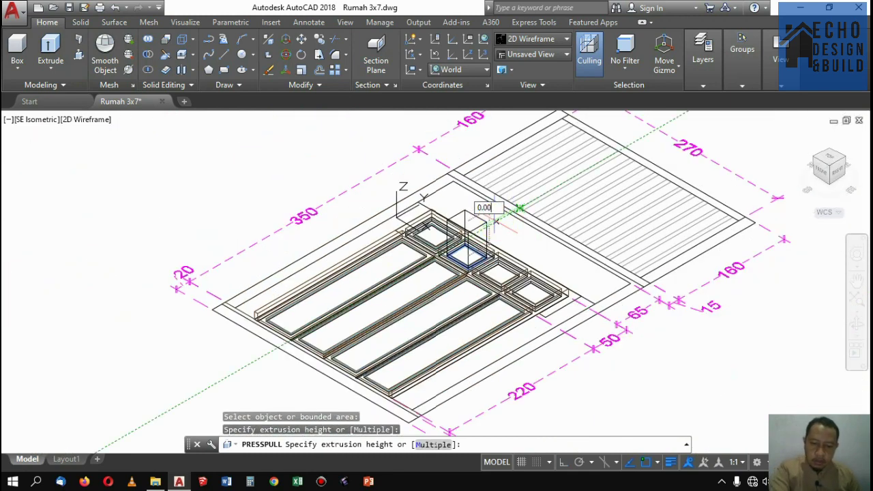
pyautogui.click(496, 221)
pyautogui.scroll(5, 539, 280)
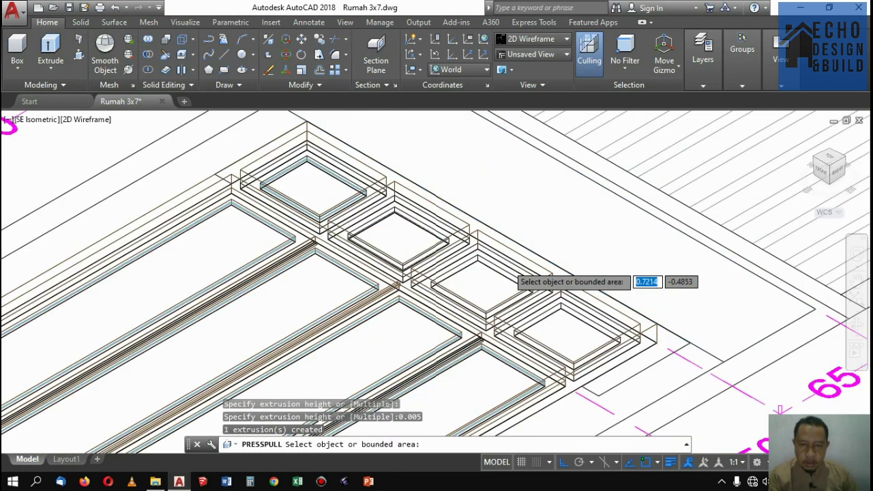
# Press-pull the areas inside the third and fourth small frames, picking each height from the neighbouring glass panel
pyautogui.click(471, 293)
pyautogui.scroll(6, 470, 293)
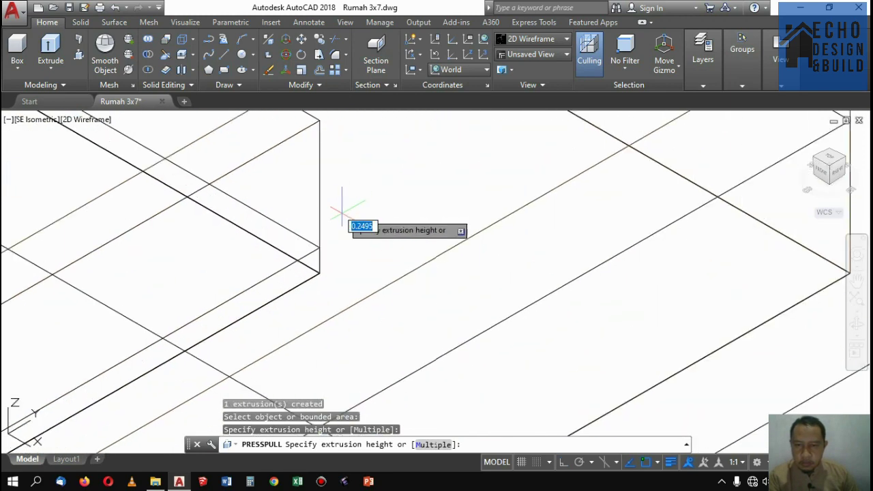
pyautogui.click(339, 212)
pyautogui.scroll(-6, 447, 123)
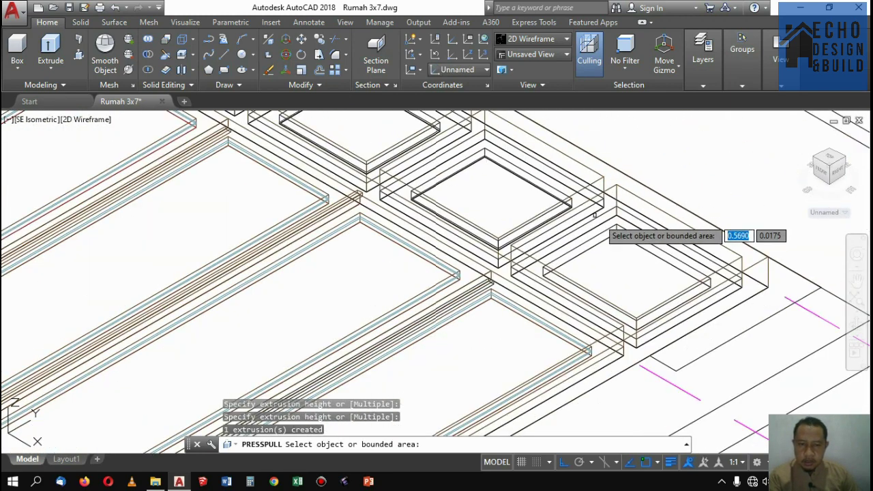
pyautogui.click(647, 300)
pyautogui.scroll(6, 664, 218)
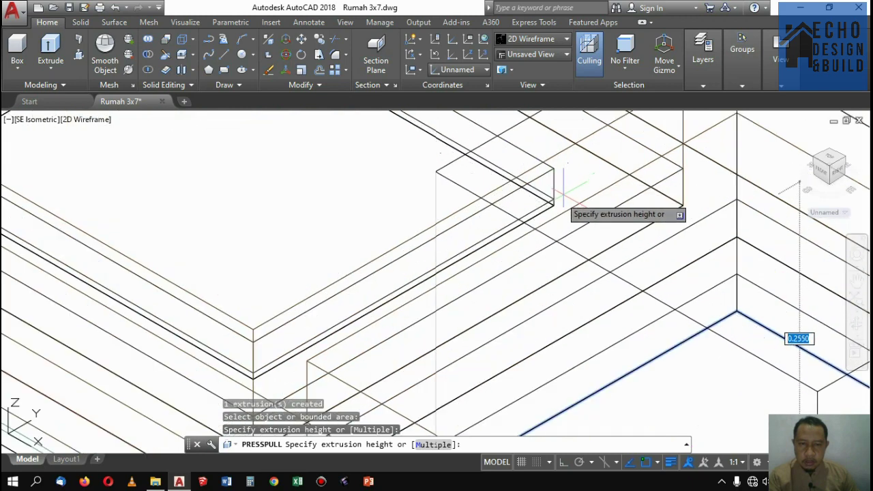
pyautogui.click(546, 198)
pyautogui.scroll(-6, 545, 198)
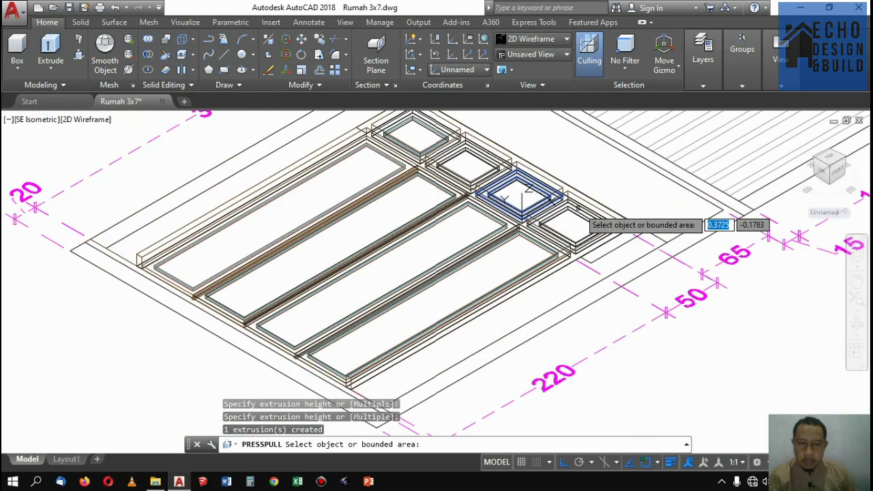
# Match the first small glass panel's properties onto the glass panels in the second, third and fourth small frames
pyautogui.scroll(5, 456, 127)
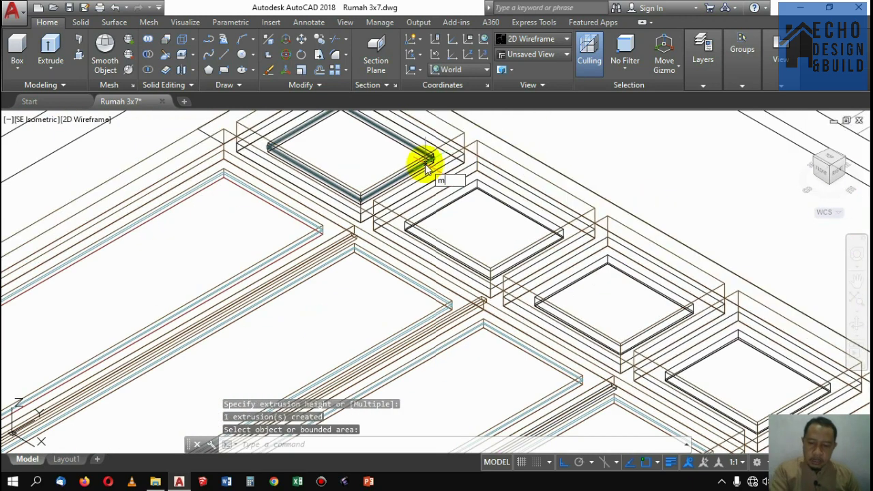
pyautogui.press('Return')
pyautogui.scroll(5, 436, 179)
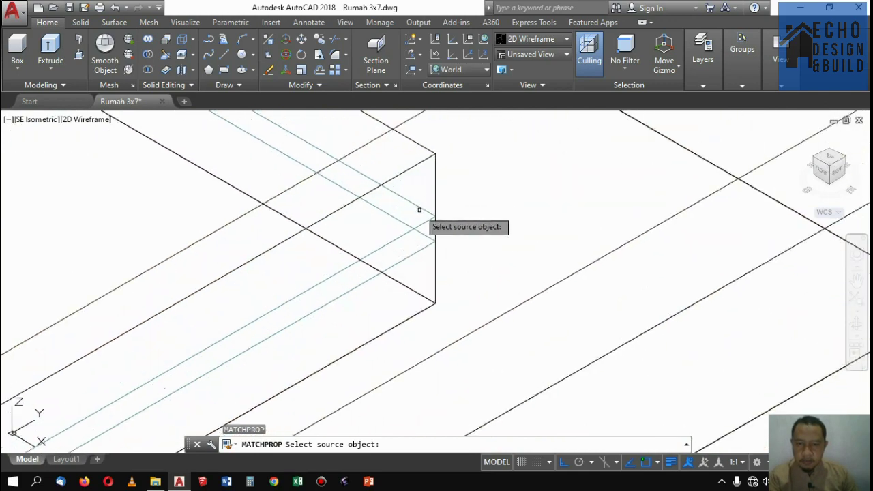
pyautogui.click(424, 220)
pyautogui.scroll(-5, 432, 160)
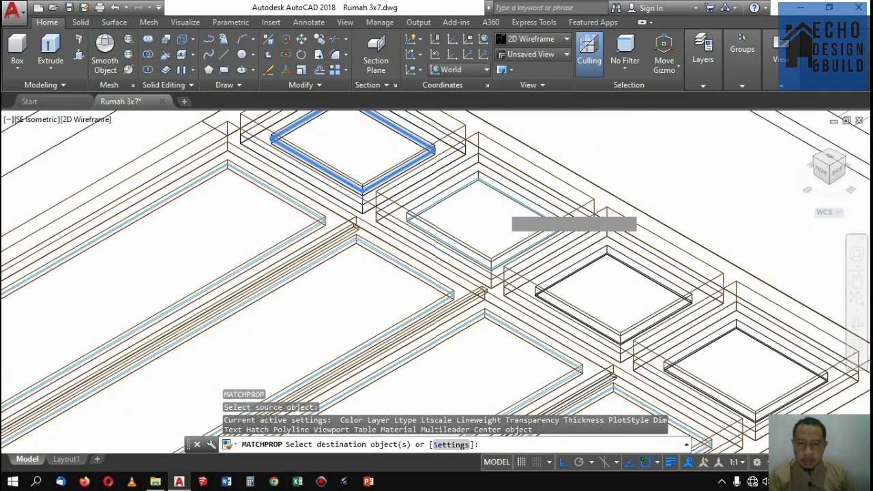
pyautogui.scroll(6, 502, 173)
pyautogui.click(513, 141)
pyautogui.scroll(-3, 437, 158)
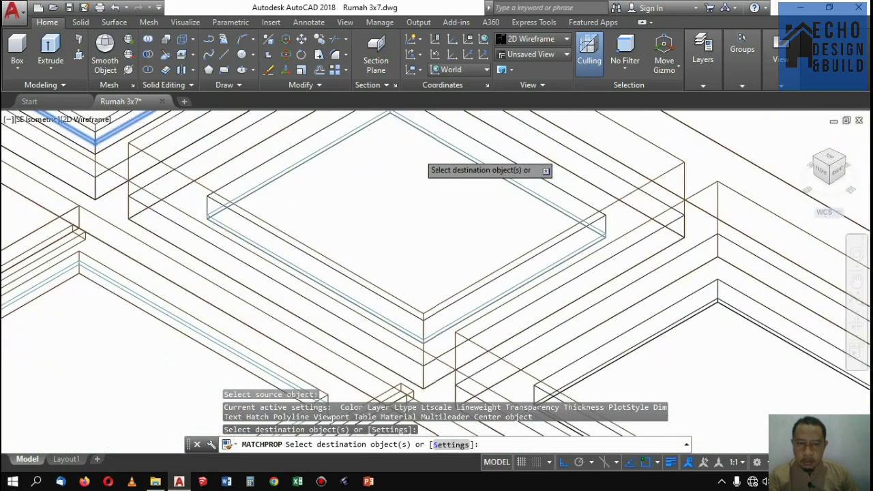
pyautogui.scroll(6, 603, 218)
pyautogui.click(603, 244)
pyautogui.scroll(-5, 519, 143)
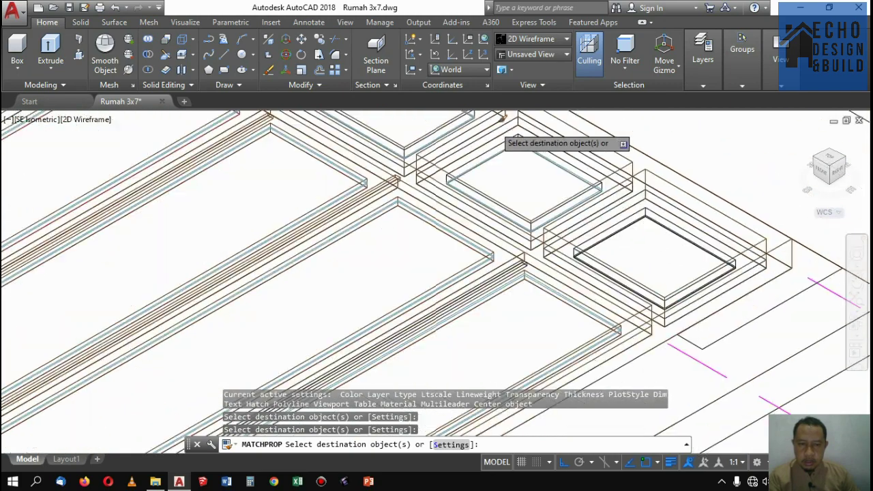
pyautogui.scroll(6, 502, 159)
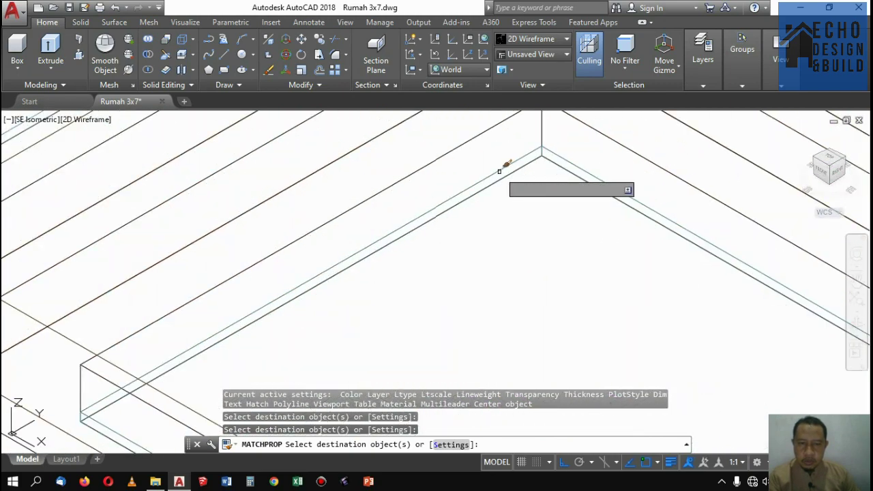
pyautogui.click(505, 166)
pyautogui.press('Return')
# Move the second, third and fourth small glass panels together from a corner edge midpoint to the midpoint of the frame's inner vertical edge
pyautogui.scroll(5, 536, 146)
pyautogui.click(563, 173)
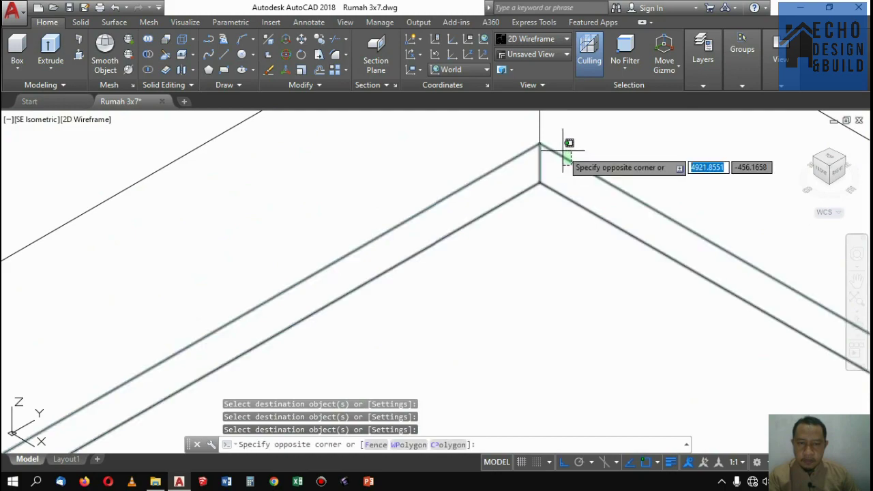
pyautogui.click(541, 161)
pyautogui.scroll(-5, 491, 170)
pyautogui.scroll(3, 439, 177)
pyautogui.scroll(4, 416, 205)
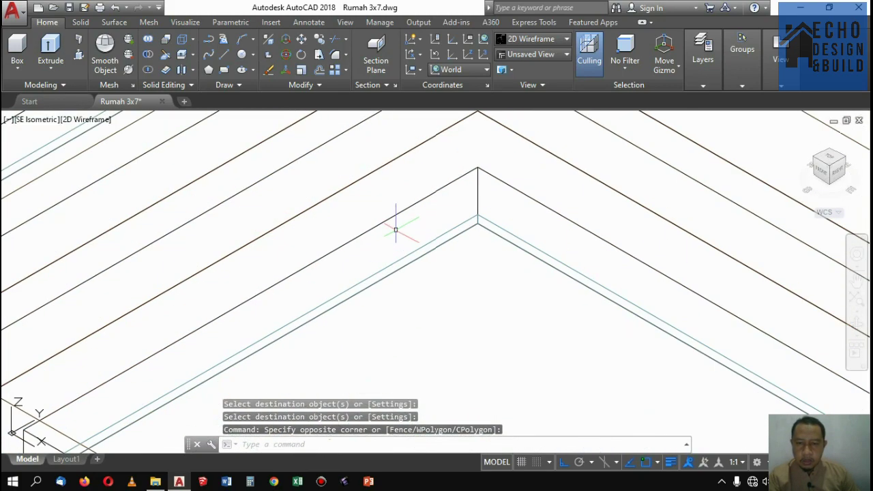
pyautogui.click(396, 242)
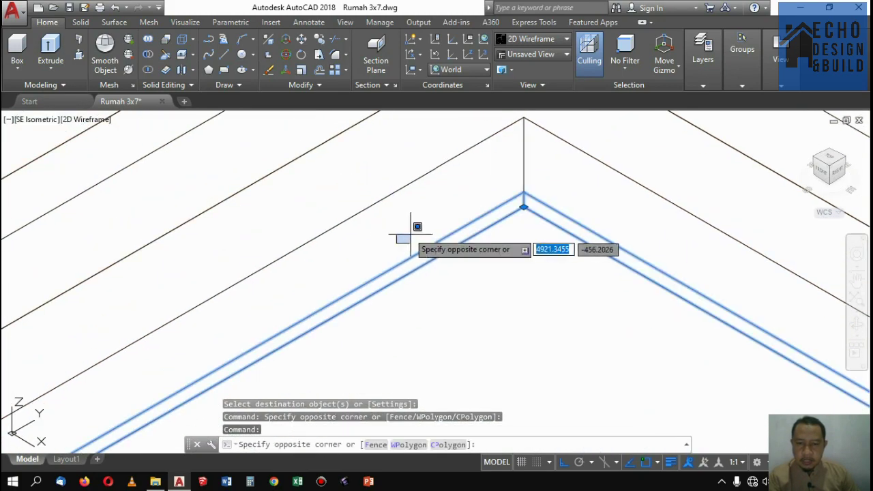
pyautogui.click(410, 233)
pyautogui.scroll(-5, 410, 234)
pyautogui.scroll(5, 409, 260)
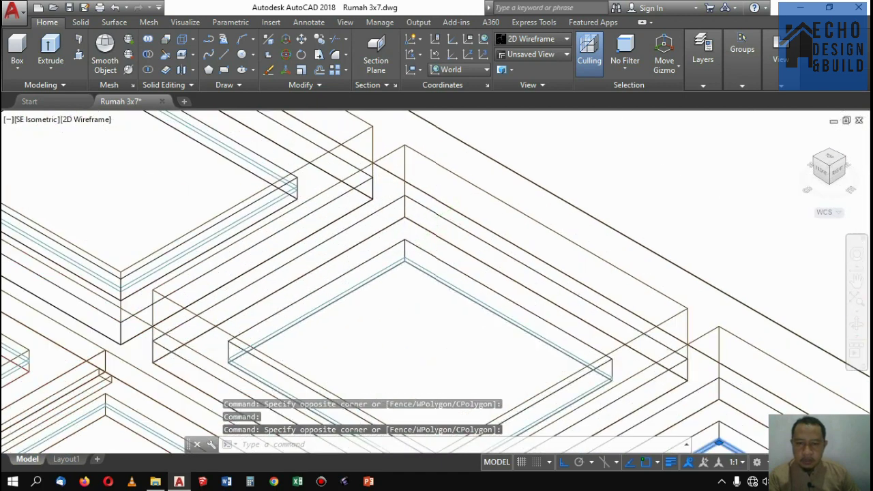
pyautogui.scroll(4, 427, 306)
pyautogui.scroll(-2, 475, 296)
pyautogui.scroll(3, 484, 322)
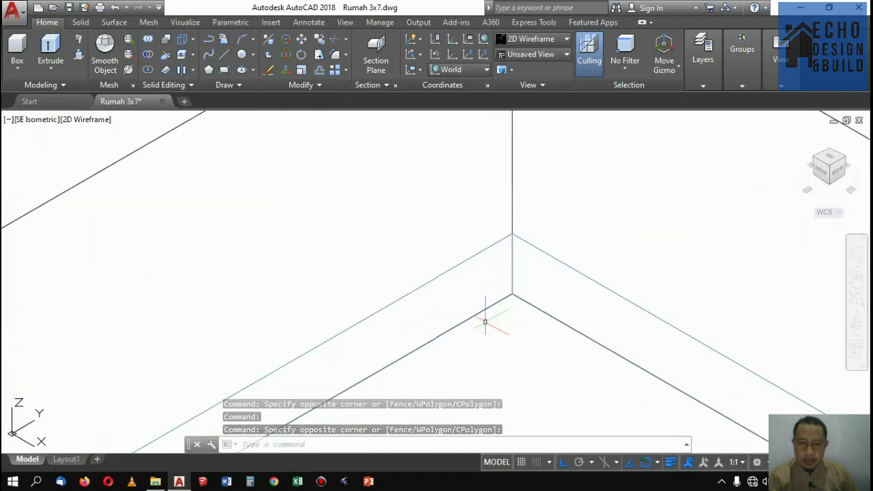
pyautogui.click(450, 241)
pyautogui.write('m')
pyautogui.press('Return')
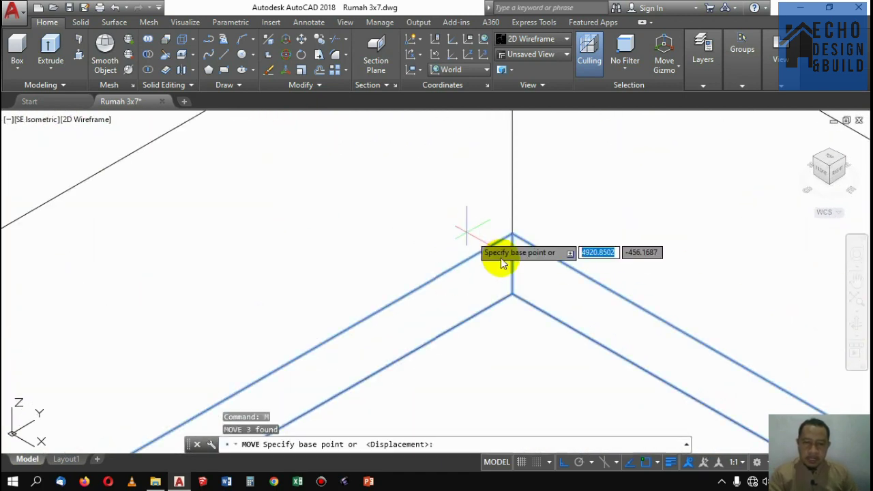
pyautogui.click(512, 264)
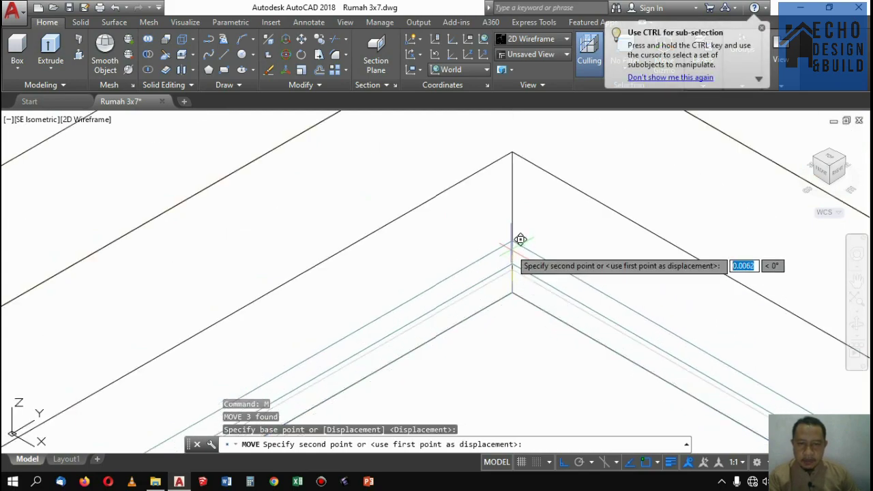
pyautogui.click(512, 216)
pyautogui.scroll(-3, 499, 232)
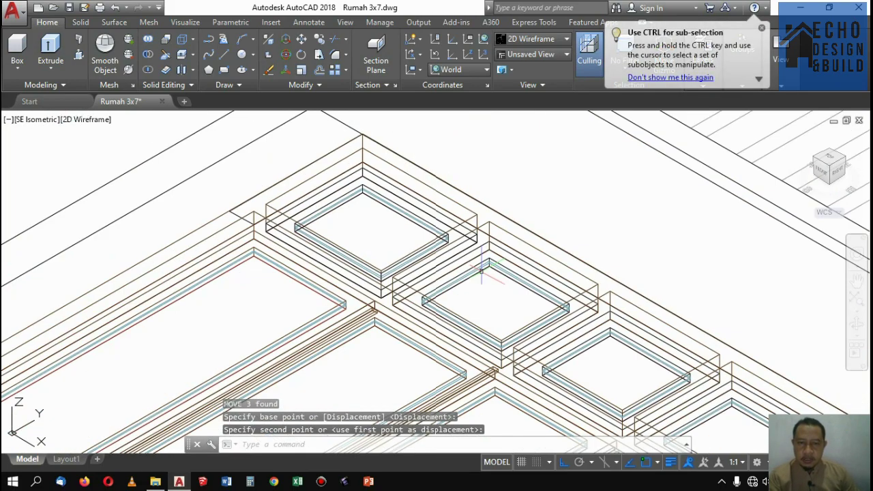
# Examine the glass placement in the small frames, especially at the inner corner of the first one
pyautogui.scroll(-4, 429, 213)
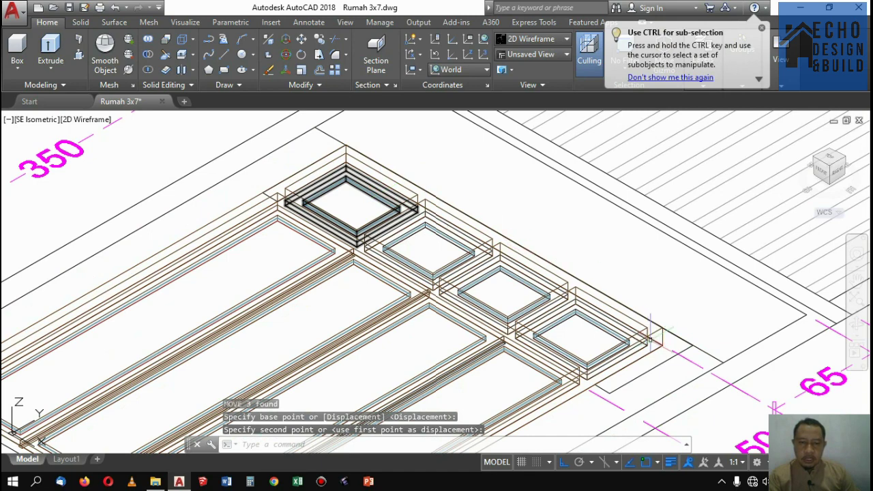
pyautogui.scroll(3, 650, 337)
pyautogui.scroll(-3, 649, 336)
pyautogui.scroll(5, 437, 176)
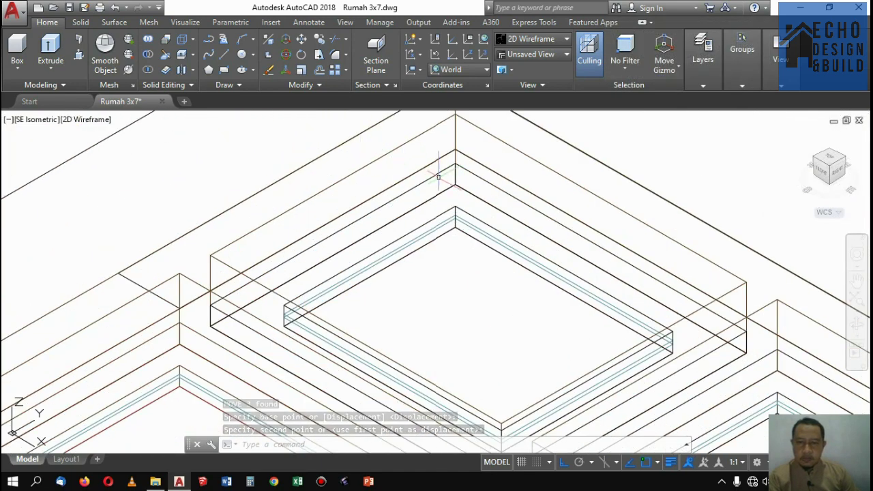
pyautogui.scroll(5, 437, 177)
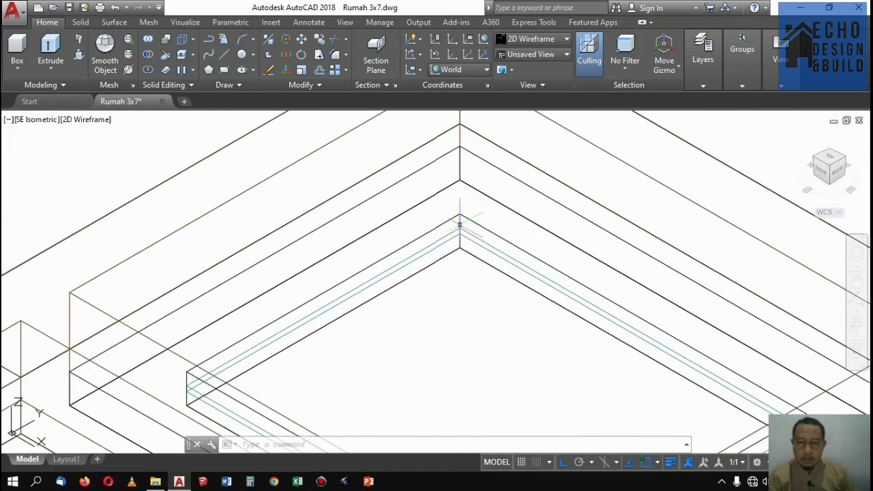
pyautogui.scroll(-3, 460, 225)
pyautogui.scroll(3, 454, 234)
pyautogui.scroll(-3, 469, 222)
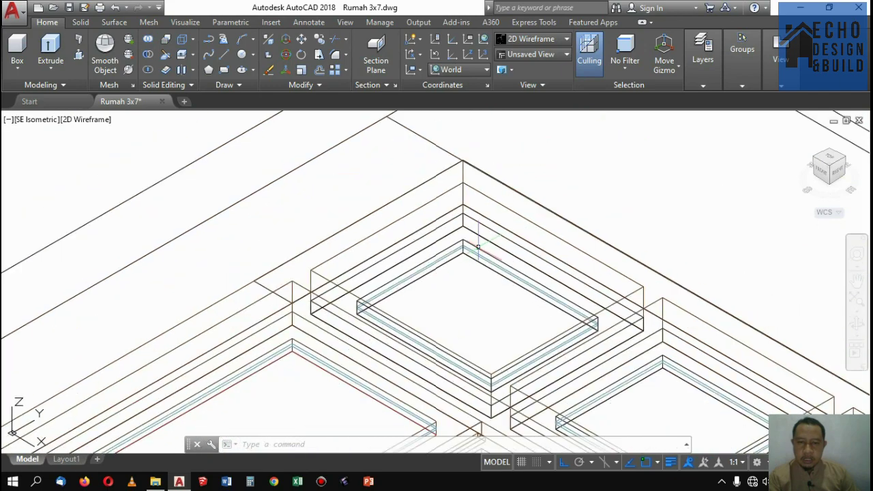
pyautogui.scroll(2, 472, 210)
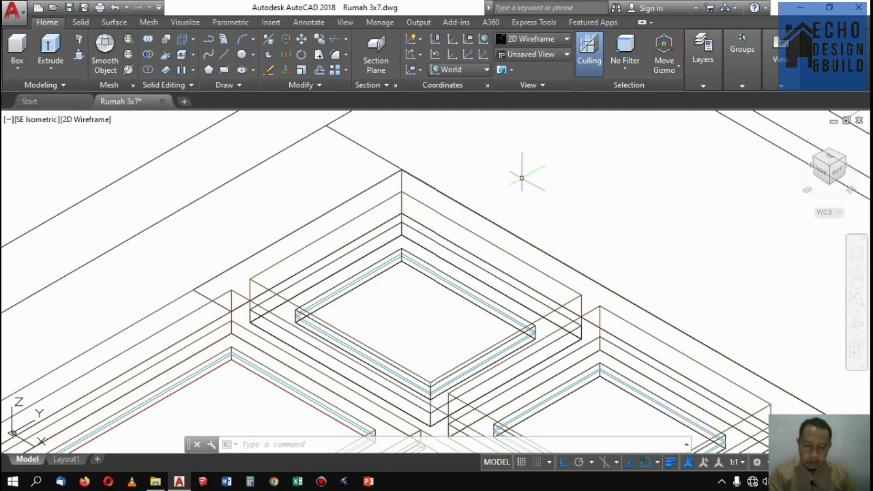
# Match the main door and window frame's properties onto the first and second small upper opening frames
pyautogui.write('ma')
pyautogui.press('Return')
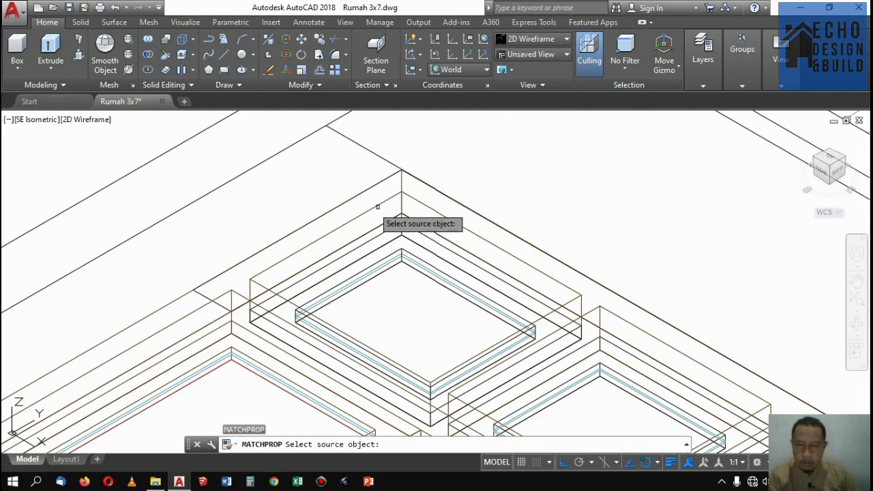
pyautogui.click(363, 216)
pyautogui.scroll(3, 401, 258)
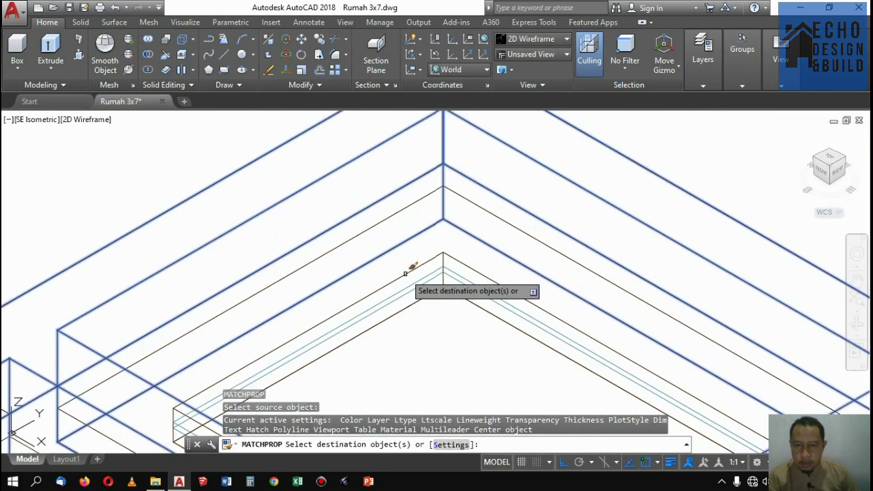
pyautogui.scroll(-3, 405, 259)
pyautogui.scroll(3, 539, 279)
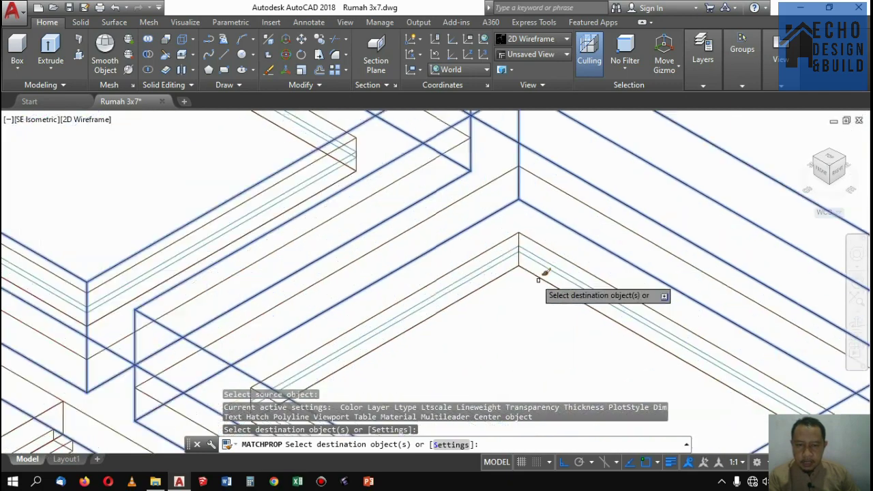
pyautogui.click(495, 242)
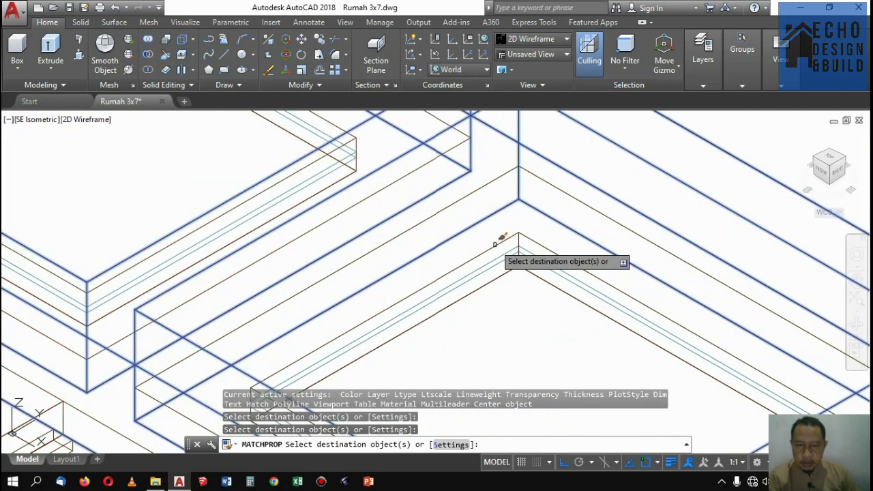
# Match the same main frame properties onto the third and fourth small upper opening frames and finish matching
pyautogui.scroll(-3, 463, 228)
pyautogui.scroll(3, 546, 269)
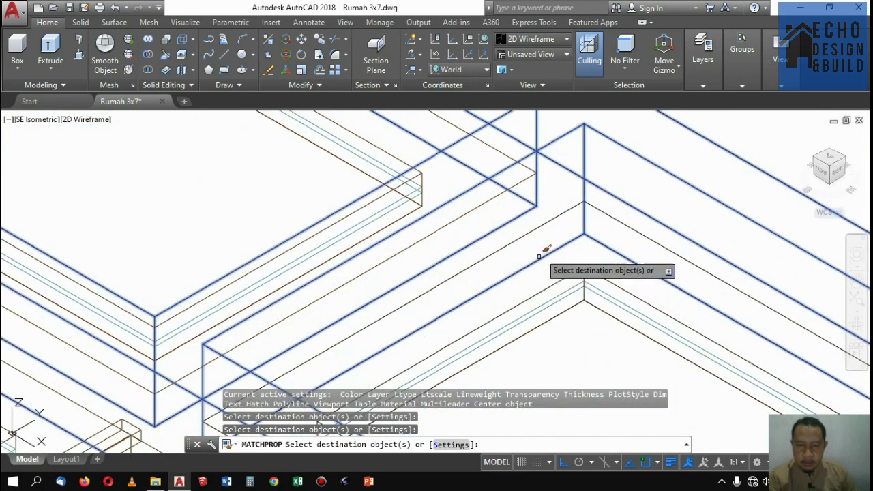
pyautogui.scroll(-3, 554, 270)
pyautogui.scroll(3, 555, 232)
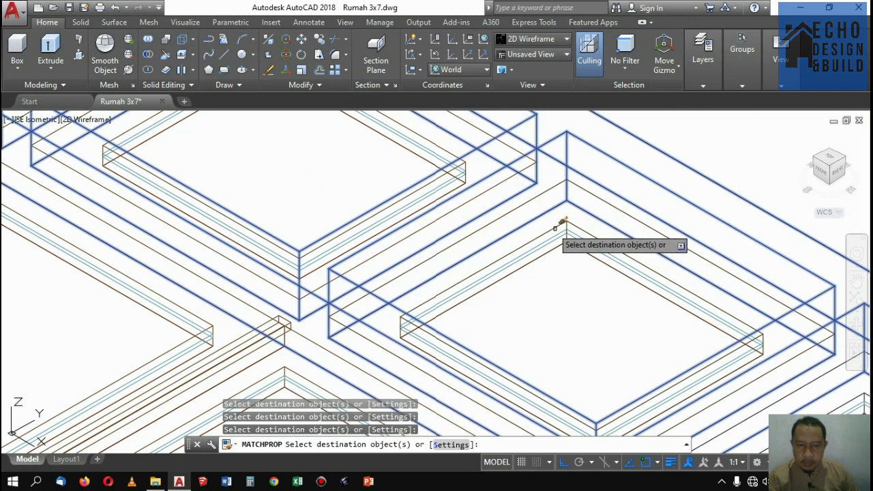
pyautogui.scroll(-3, 563, 239)
pyautogui.scroll(4, 539, 215)
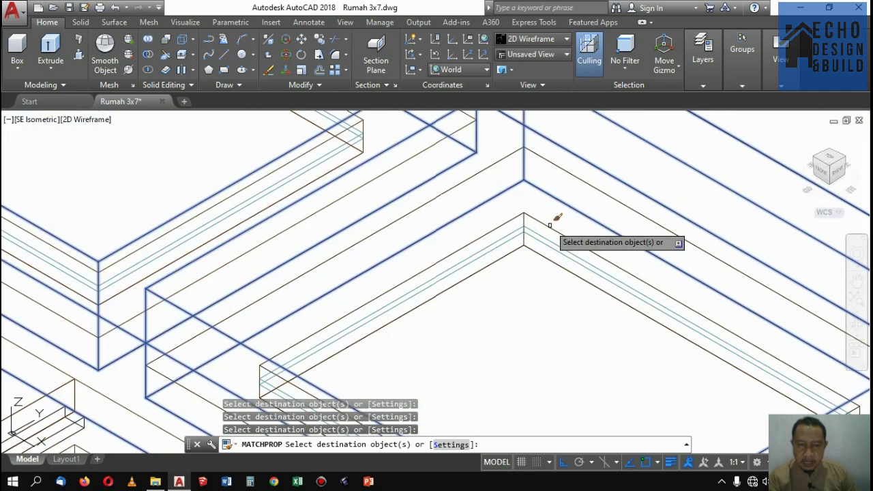
pyautogui.scroll(3, 568, 261)
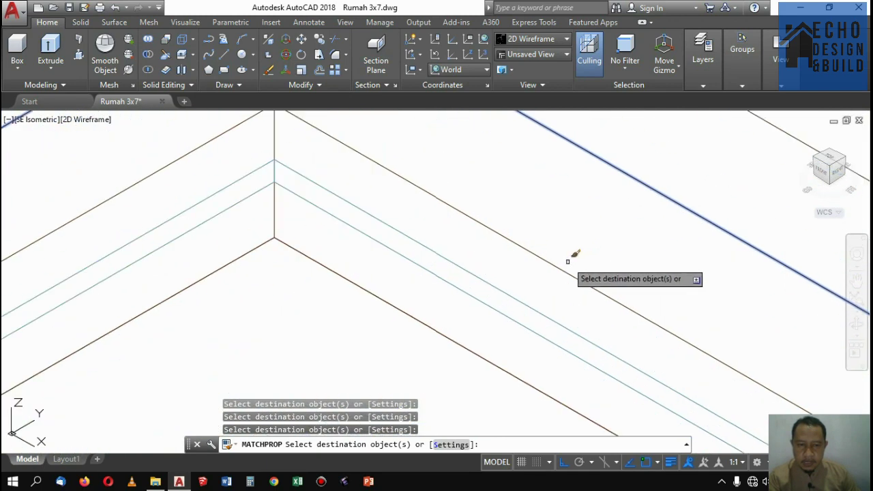
pyautogui.click(503, 244)
pyautogui.scroll(-4, 487, 249)
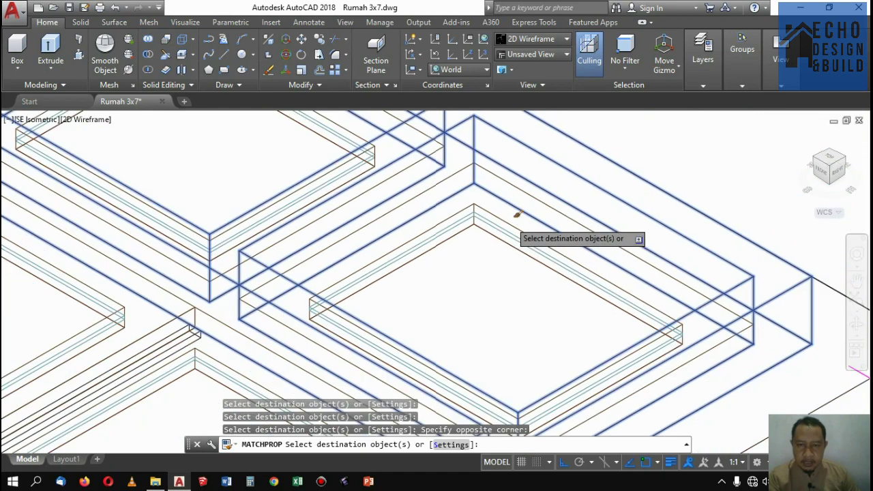
pyautogui.press('Return')
pyautogui.scroll(-5, 527, 240)
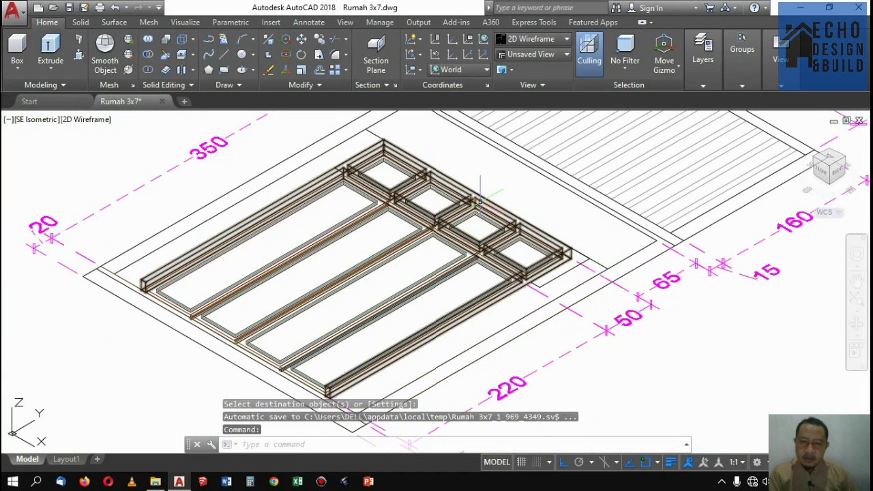
# Select all four small upper opening frames together with their glass panels, one opening after another
pyautogui.scroll(5, 480, 201)
pyautogui.scroll(3, 477, 254)
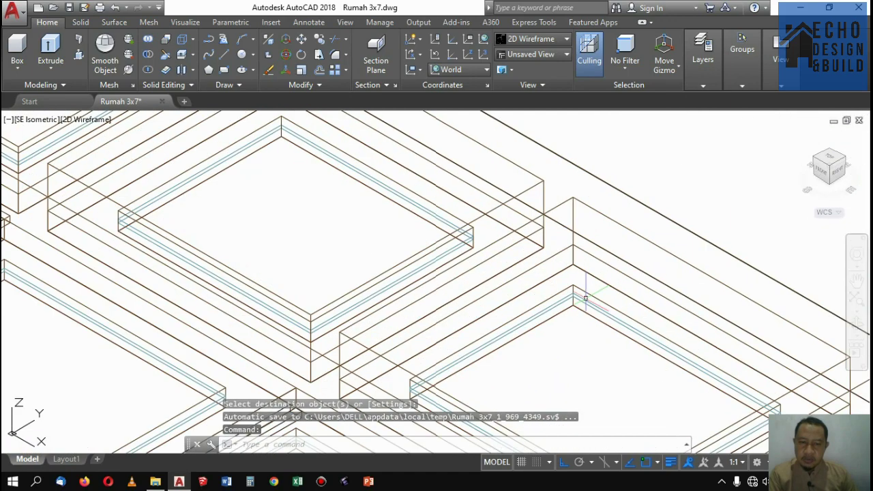
pyautogui.scroll(-5, 537, 268)
pyautogui.scroll(-6, 537, 268)
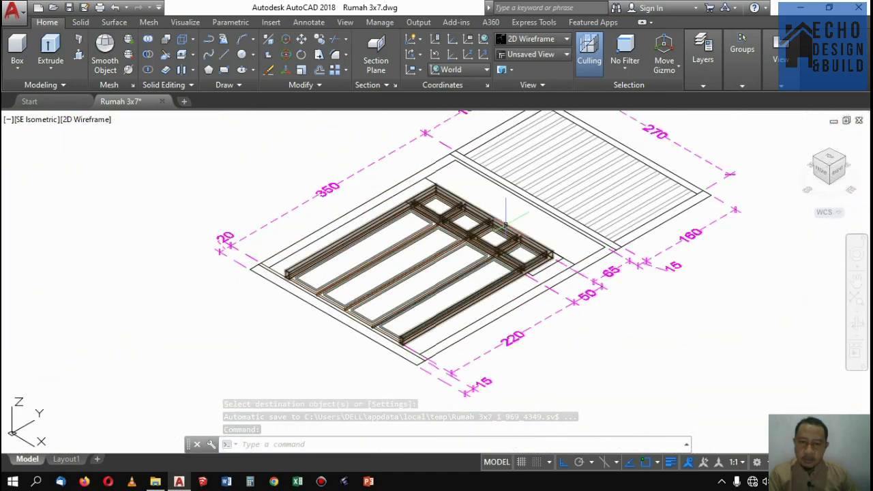
pyautogui.scroll(4, 436, 252)
pyautogui.scroll(-3, 426, 250)
pyautogui.scroll(8, 426, 250)
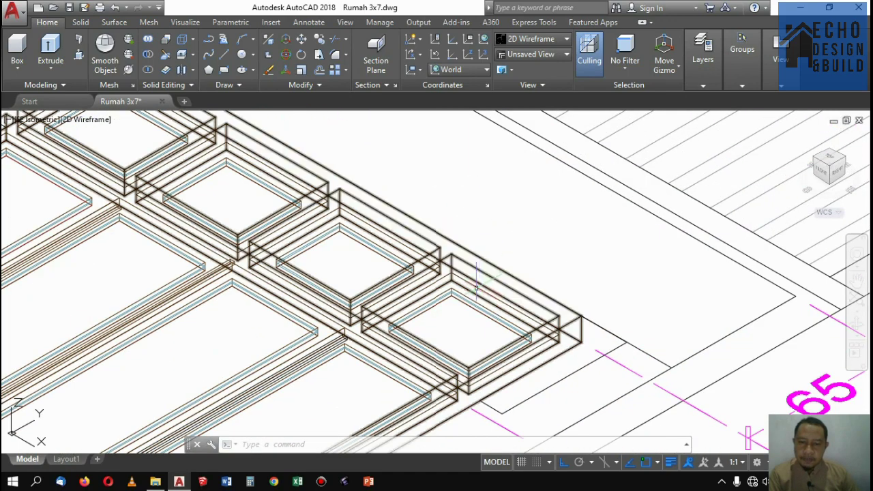
pyautogui.click(440, 317)
pyautogui.click(478, 247)
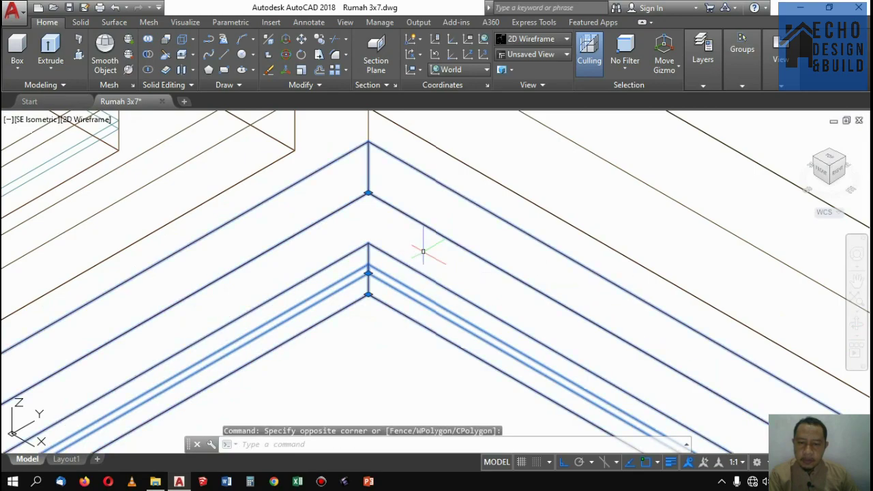
pyautogui.scroll(-3, 424, 266)
pyautogui.scroll(5, 254, 181)
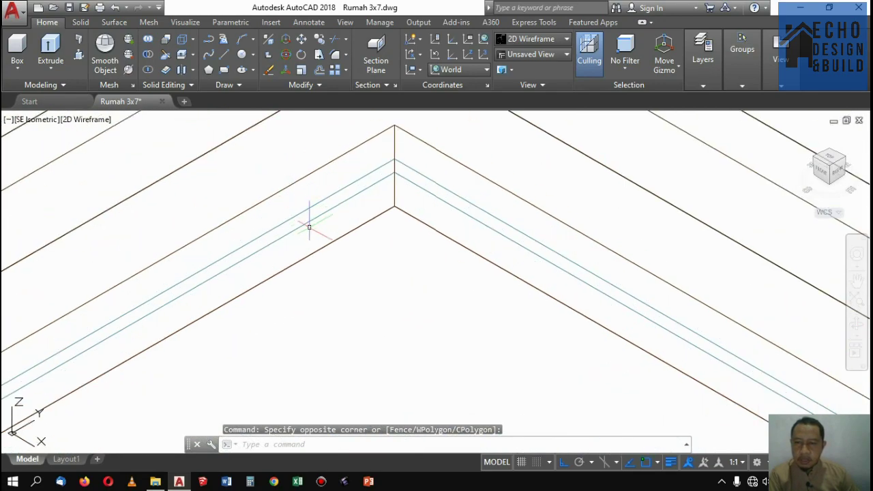
pyautogui.click(307, 230)
pyautogui.click(270, 133)
pyautogui.scroll(-5, 319, 213)
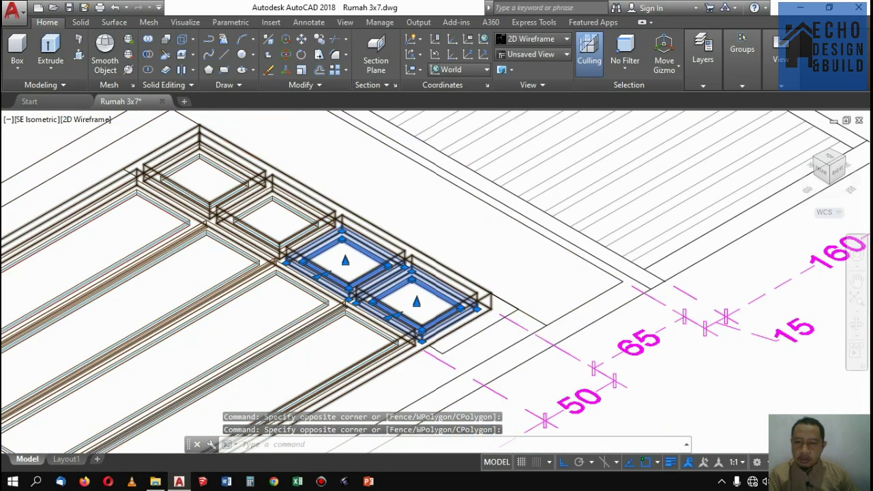
pyautogui.scroll(4, 287, 223)
pyautogui.scroll(3, 321, 307)
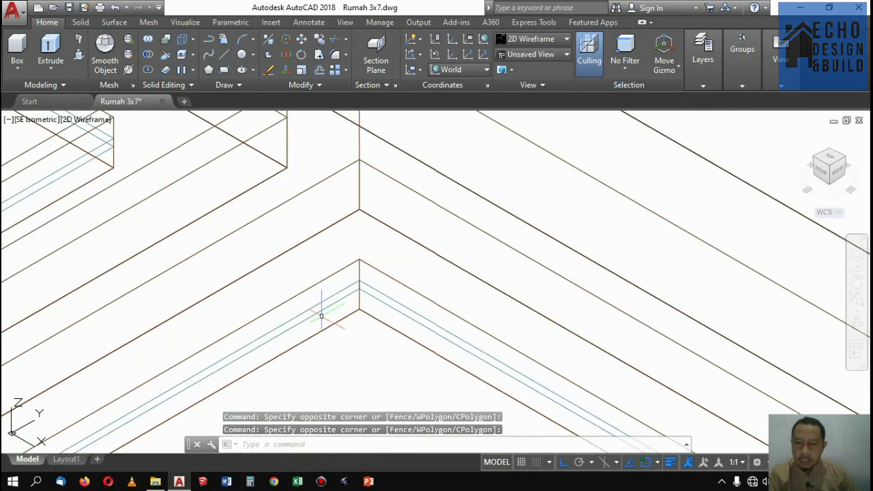
pyautogui.click(322, 315)
pyautogui.click(302, 273)
pyautogui.scroll(-4, 293, 245)
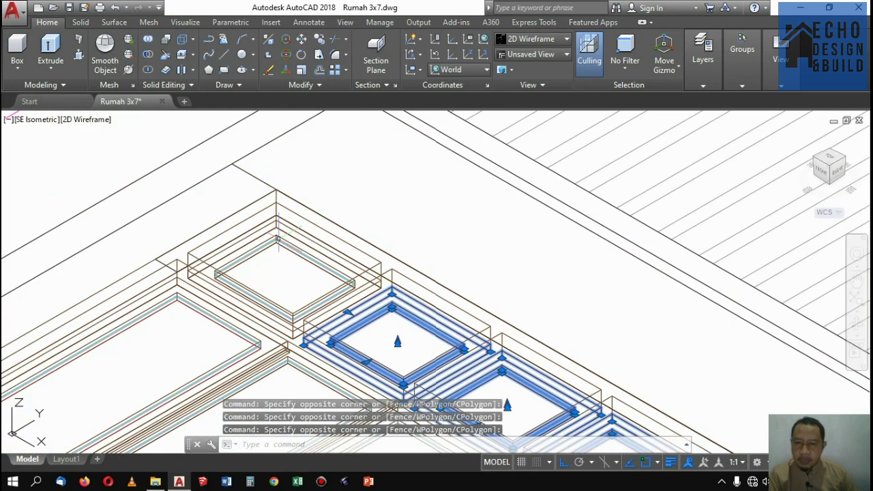
pyautogui.scroll(5, 259, 239)
pyautogui.click(320, 304)
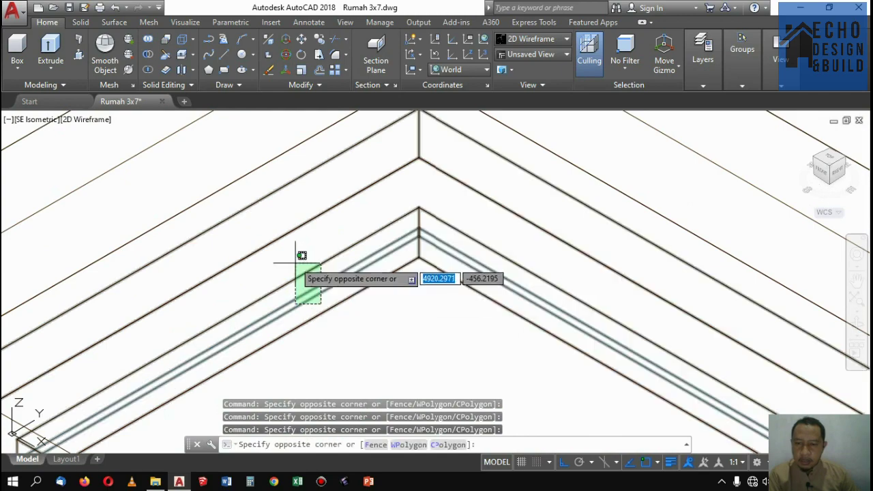
pyautogui.click(295, 263)
# Examine how the selected small frames sit in height within the main frame, checking the corners of the first and fourth openings
pyautogui.scroll(-5, 320, 259)
pyautogui.scroll(8, 377, 268)
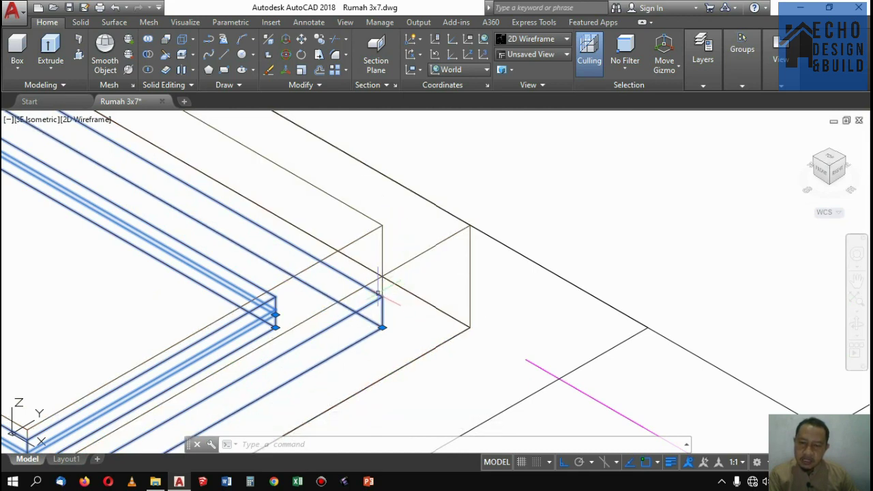
pyautogui.scroll(-2, 392, 283)
pyautogui.scroll(2, 395, 247)
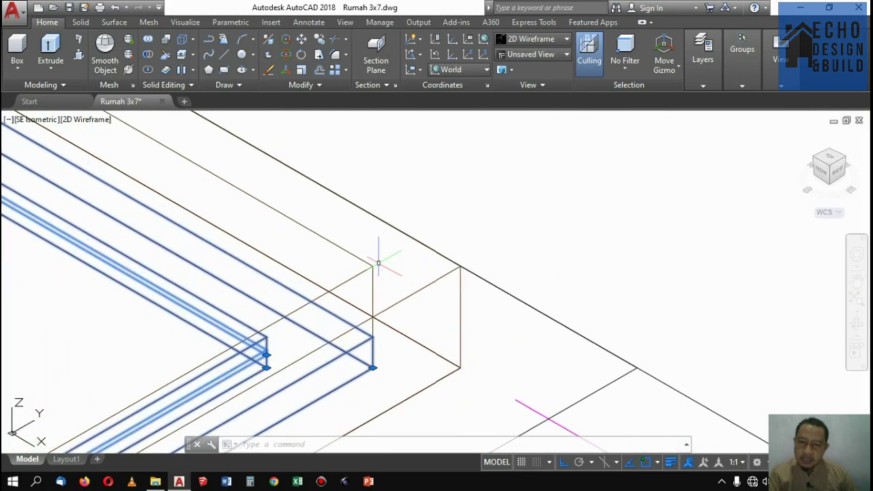
pyautogui.scroll(-4, 423, 244)
pyautogui.scroll(2, 413, 233)
pyautogui.scroll(-3, 412, 233)
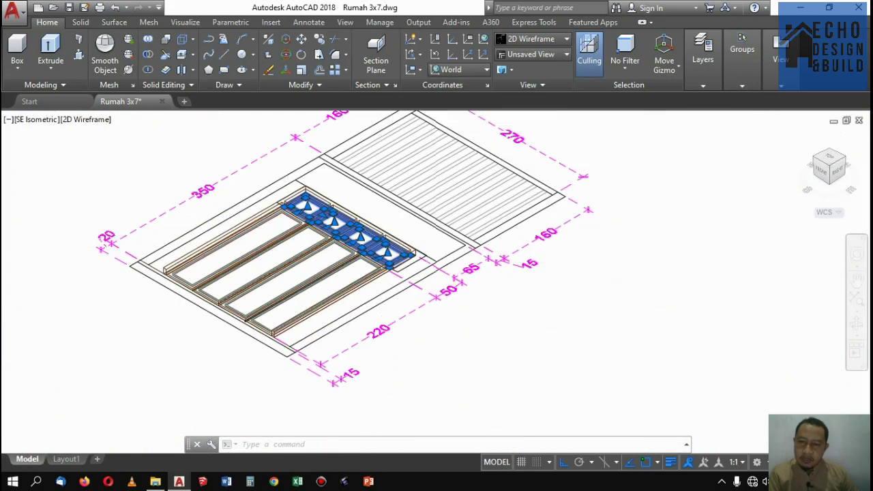
pyautogui.scroll(5, 341, 197)
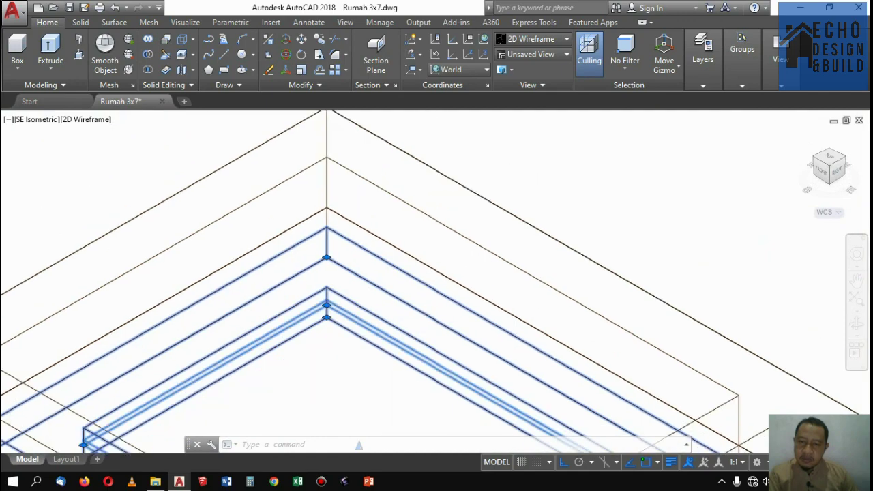
pyautogui.scroll(-2, 334, 170)
pyautogui.scroll(-1, 345, 179)
pyautogui.scroll(1, 341, 184)
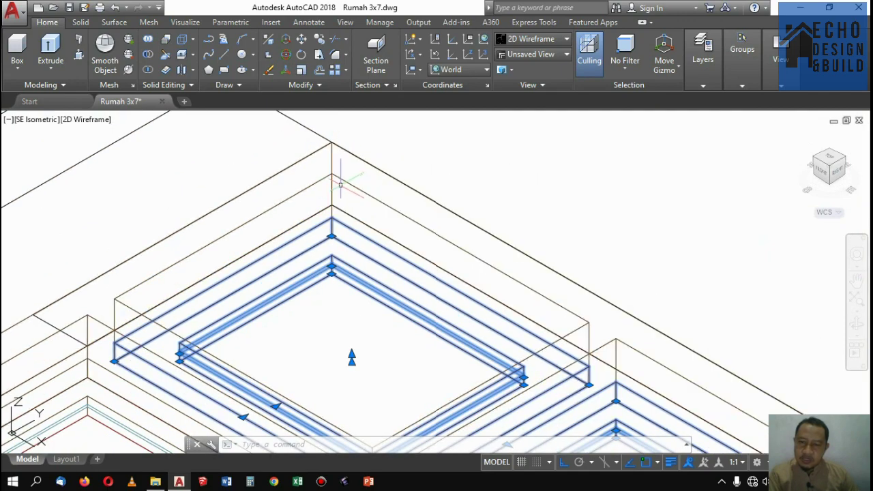
pyautogui.scroll(1, 338, 196)
pyautogui.scroll(-3, 335, 195)
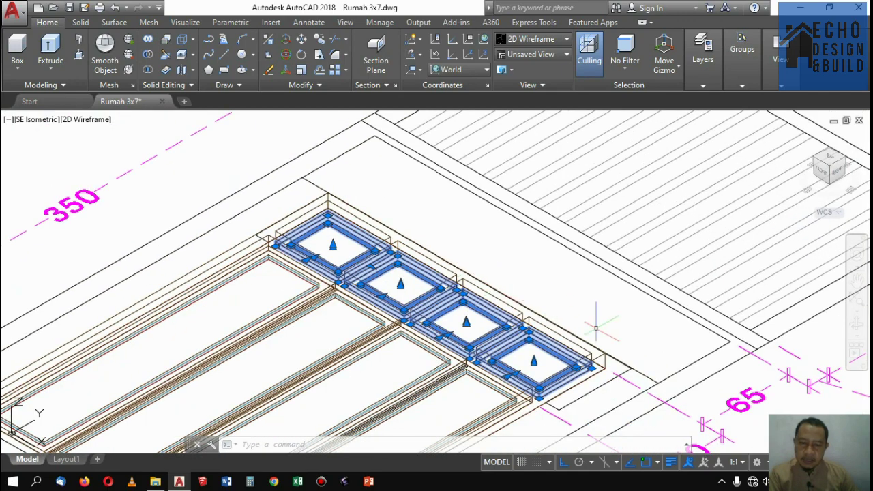
pyautogui.scroll(5, 595, 328)
pyautogui.scroll(-2, 522, 306)
pyautogui.scroll(2, 515, 290)
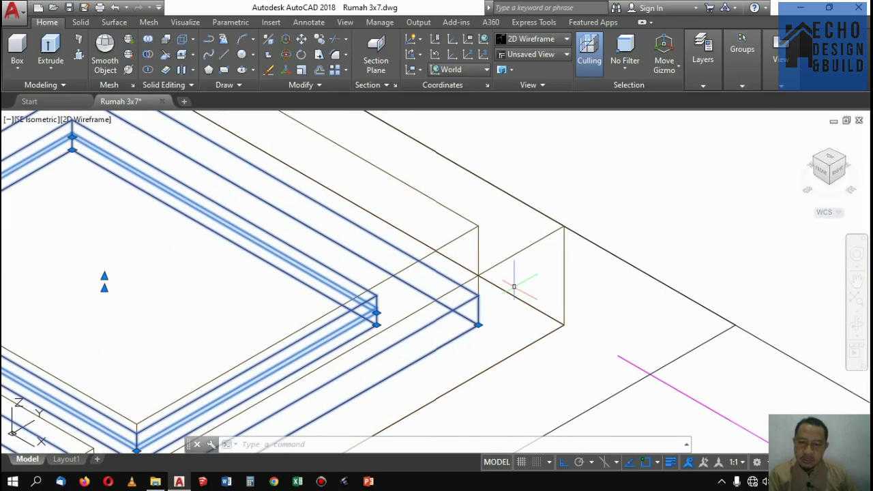
pyautogui.scroll(-4, 513, 286)
pyautogui.scroll(5, 412, 199)
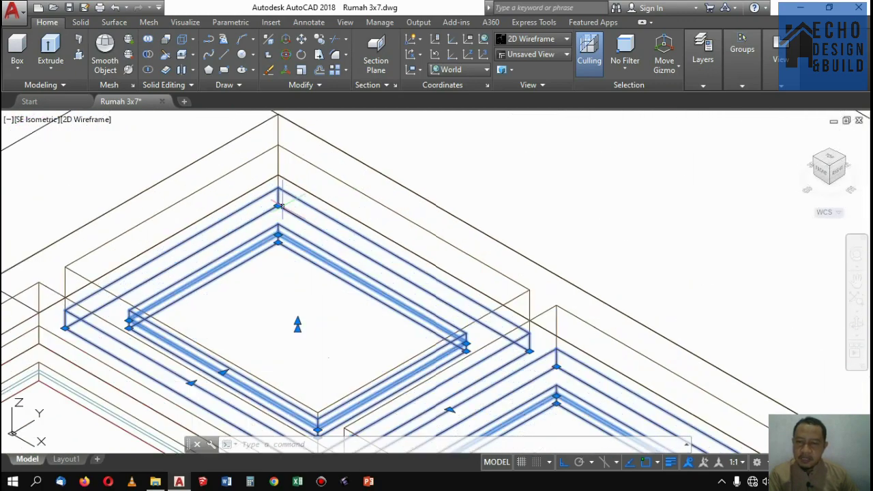
# Move the four selected small frames and their glass panels up by 0.06 along Z
pyautogui.scroll(-2, 300, 204)
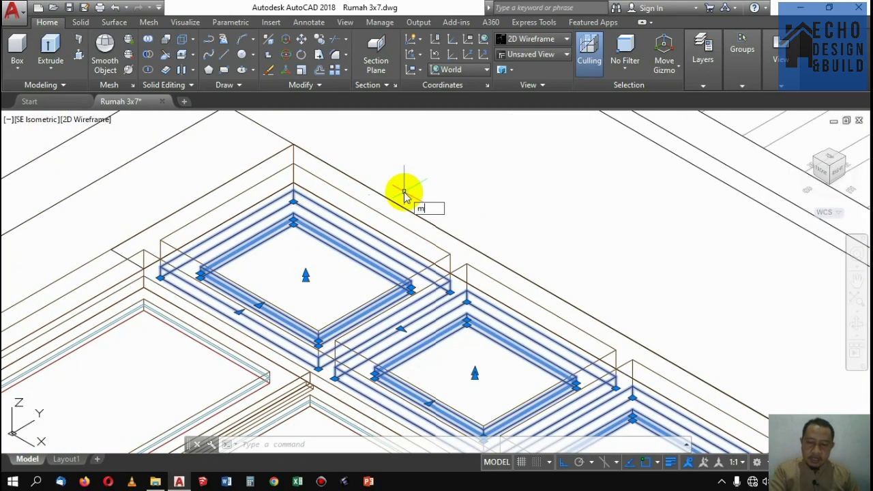
pyautogui.press('Return')
pyautogui.scroll(-4, 402, 197)
pyautogui.scroll(5, 465, 228)
pyautogui.click(470, 181)
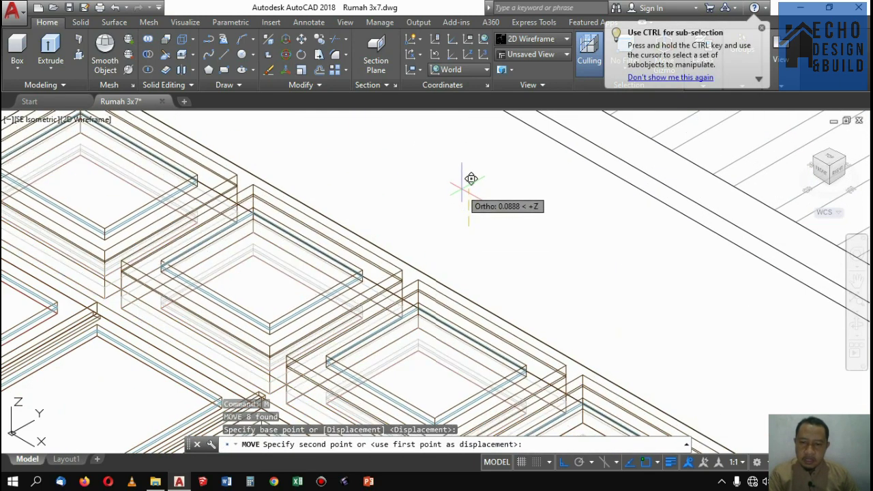
pyautogui.write('0.06')
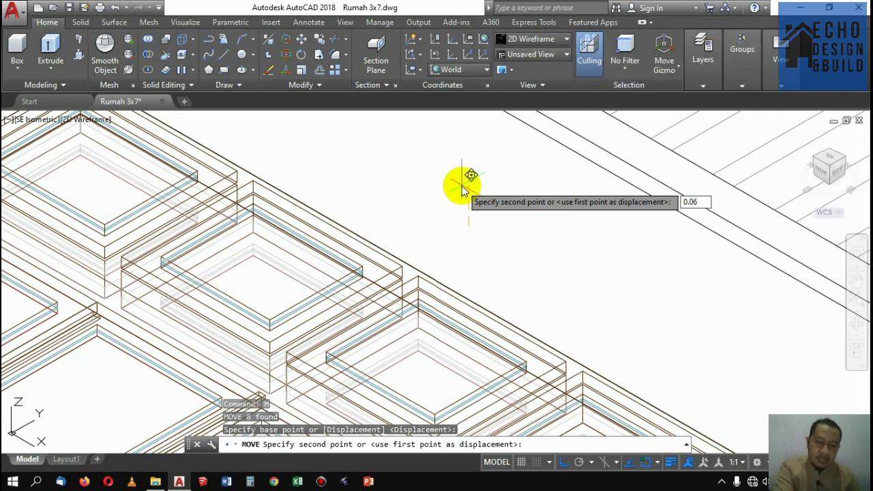
pyautogui.press('Return')
pyautogui.scroll(-3, 461, 182)
pyautogui.scroll(4, 556, 344)
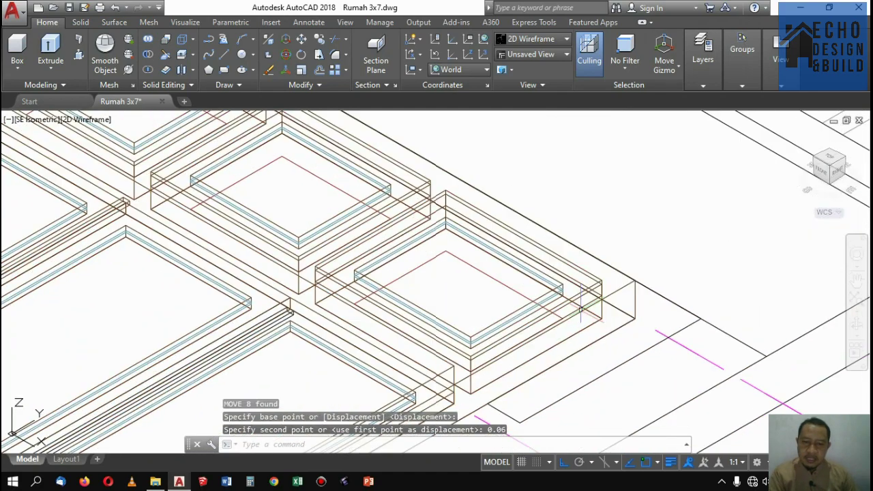
# Set the visual style to Conceptual and inspect the shaded frames, leaves and glass
pyautogui.scroll(-3, 556, 344)
pyautogui.scroll(2, 594, 280)
pyautogui.scroll(-3, 595, 279)
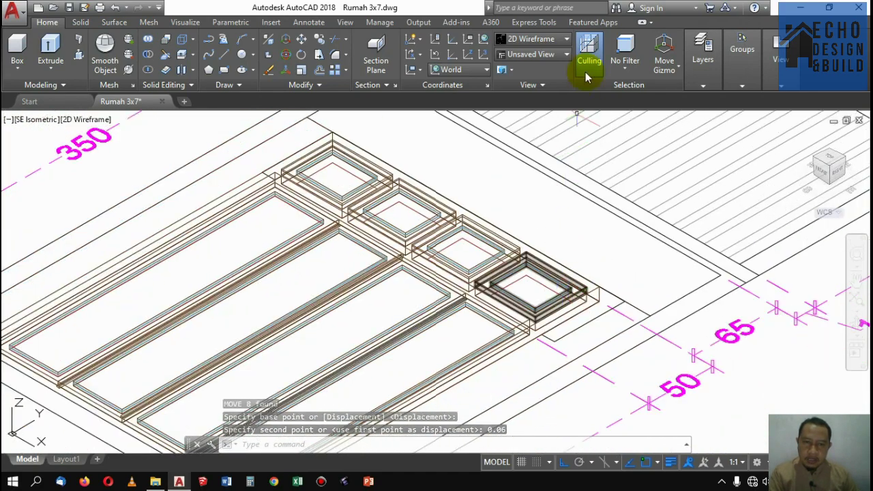
pyautogui.click(535, 39)
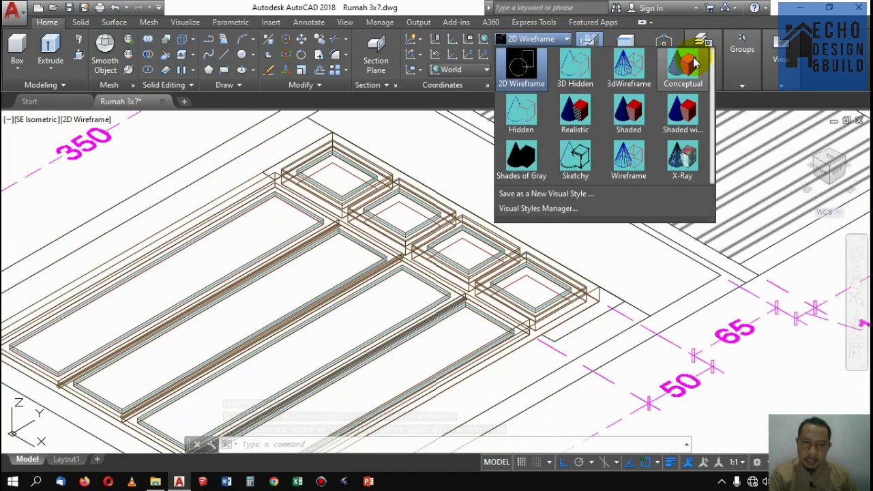
pyautogui.click(683, 69)
pyautogui.click(702, 51)
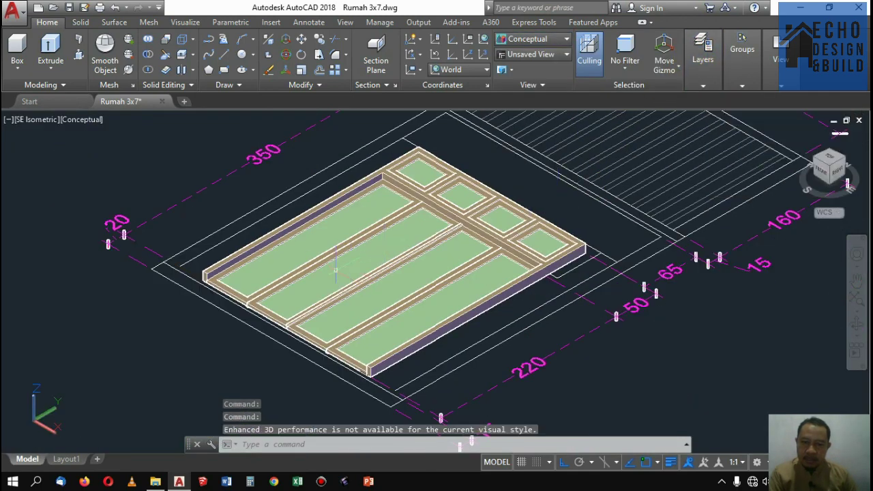
pyautogui.scroll(5, 223, 248)
pyautogui.scroll(-2, 277, 265)
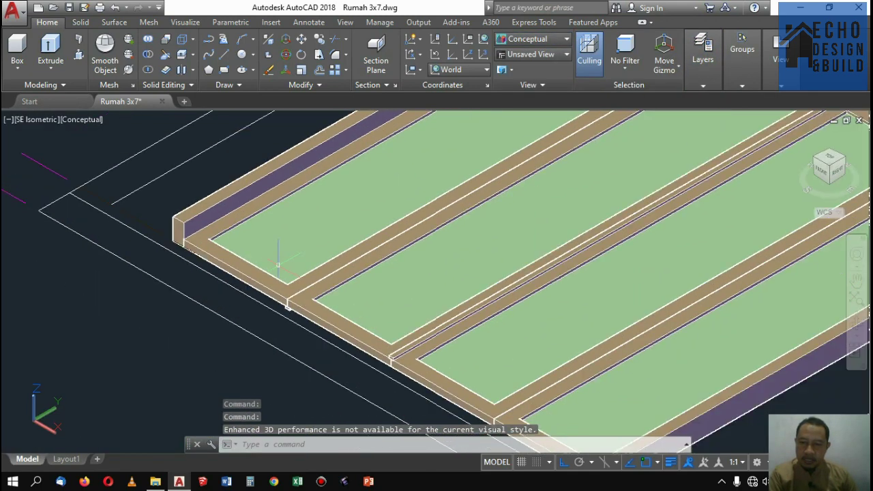
# Examine the shaded door frame, its leaves and the four small upper openings, both close up and as a whole
pyautogui.scroll(-5, 392, 312)
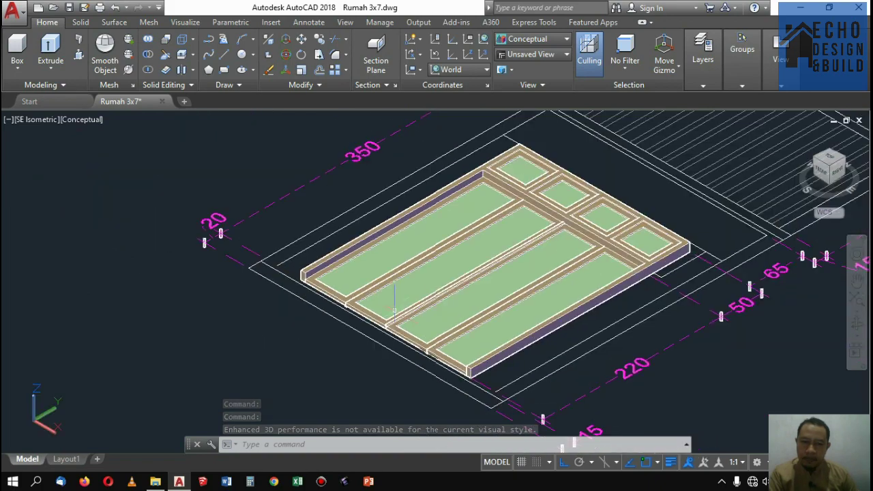
pyautogui.scroll(3, 543, 183)
pyautogui.scroll(-1, 544, 183)
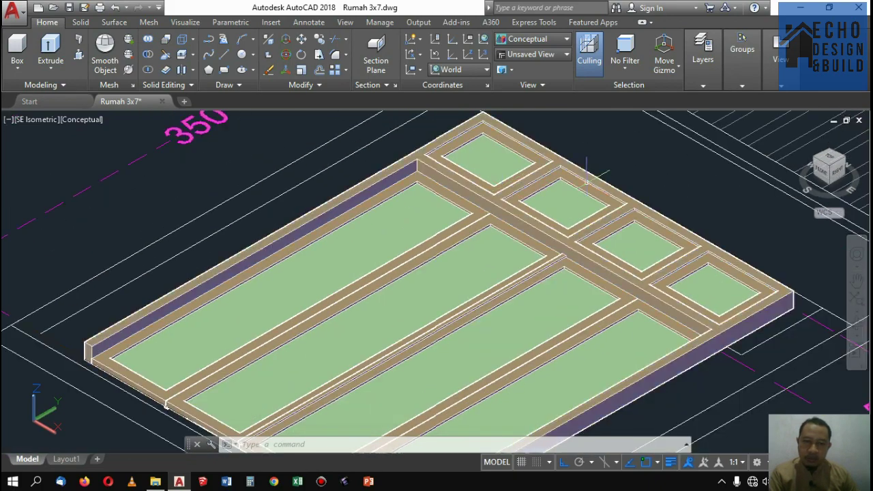
pyautogui.scroll(1, 546, 180)
pyautogui.scroll(-4, 546, 180)
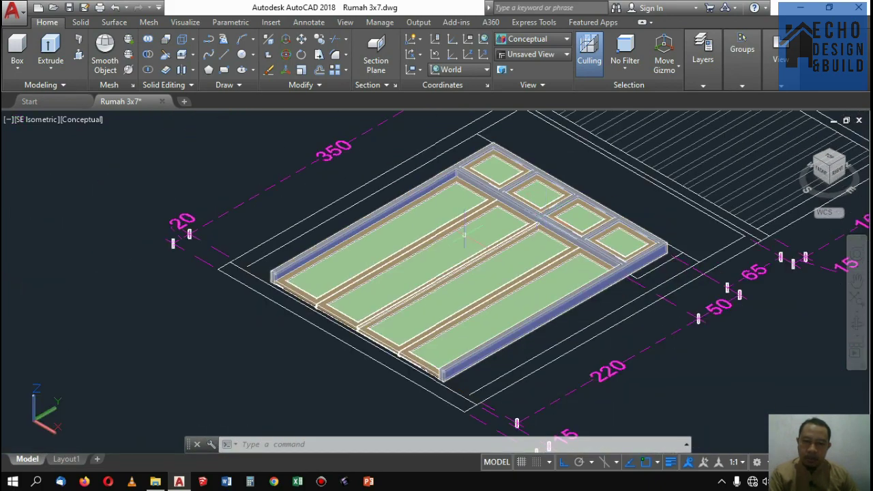
pyautogui.scroll(2, 450, 217)
pyautogui.scroll(-4, 450, 217)
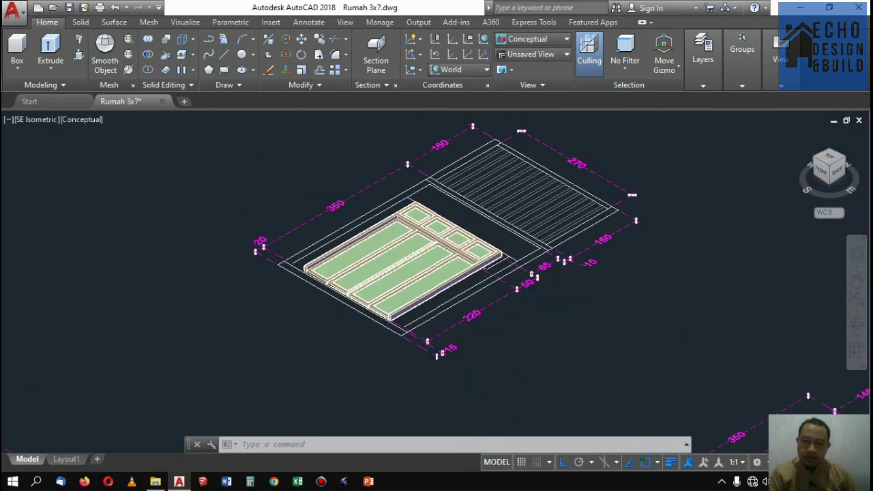
pyautogui.scroll(1, 450, 217)
# Set the visual style to 2D Wireframe
pyautogui.click(549, 39)
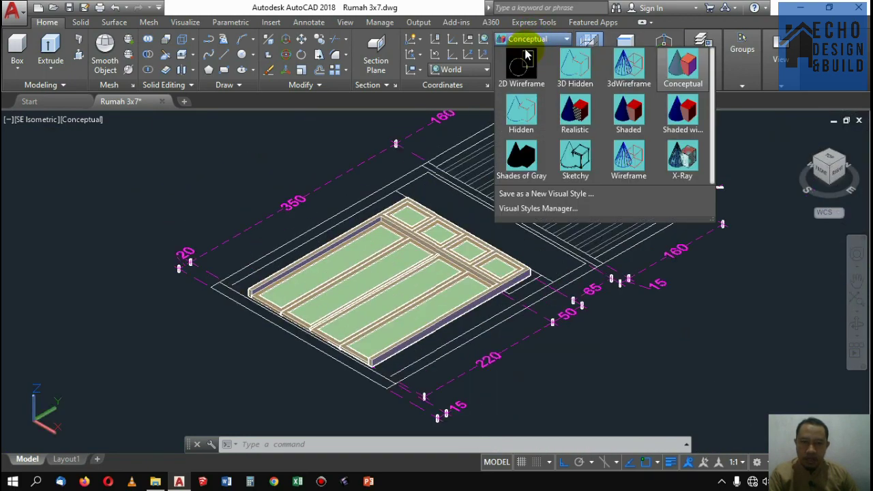
pyautogui.click(520, 55)
pyautogui.scroll(-2, 433, 189)
pyautogui.scroll(2, 432, 189)
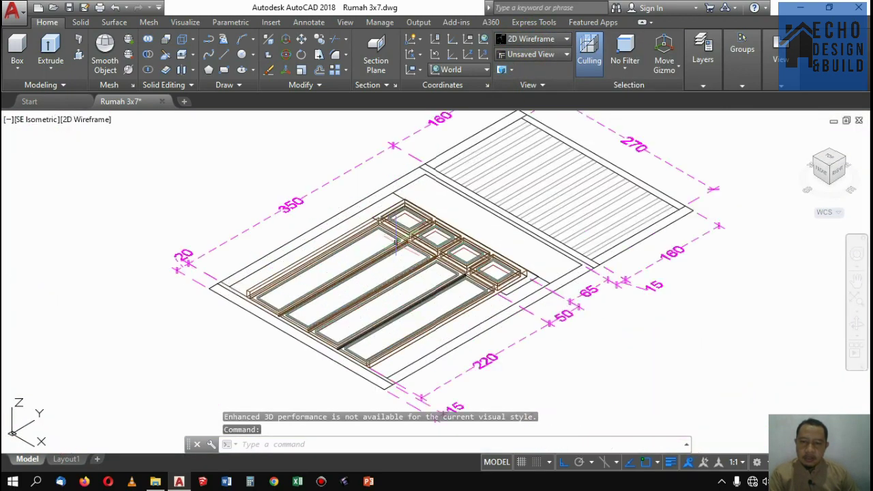
# Examine the lower ends of the door leaves and the joint strips between them in wireframe
pyautogui.scroll(3, 432, 189)
pyautogui.scroll(-3, 432, 188)
pyautogui.scroll(6, 368, 283)
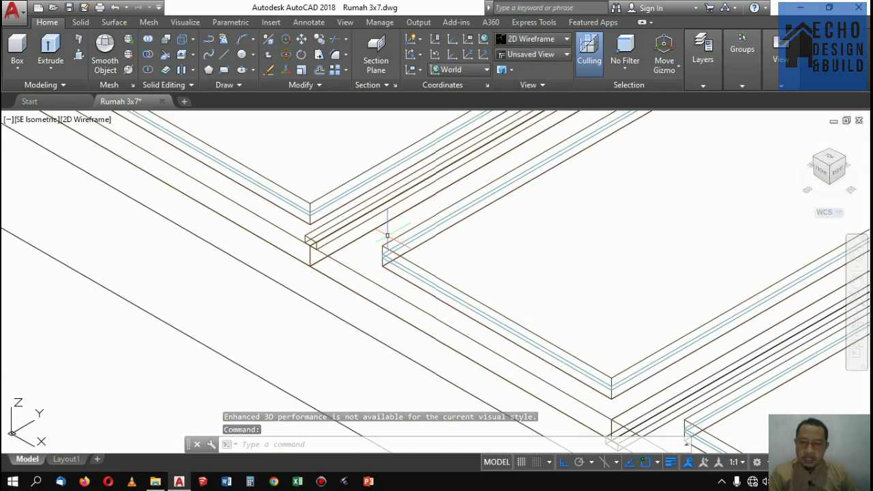
pyautogui.scroll(-3, 350, 245)
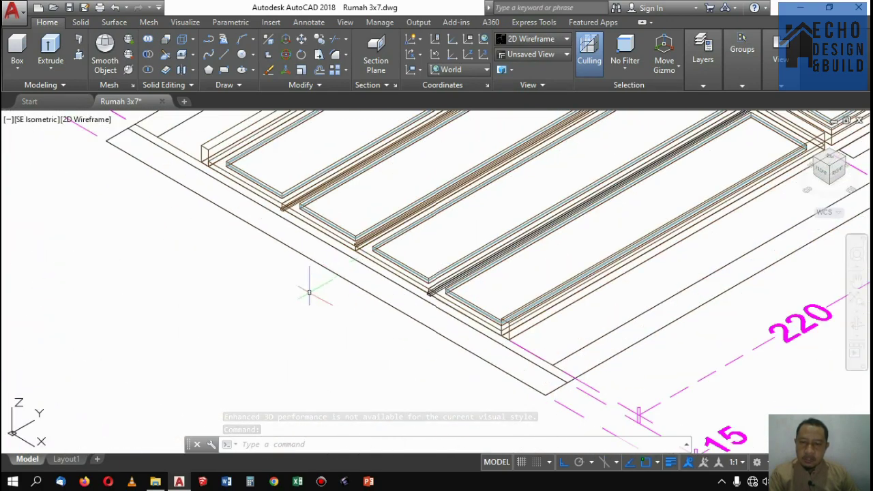
pyautogui.scroll(3, 276, 316)
pyautogui.scroll(-3, 324, 276)
pyautogui.scroll(2, 275, 310)
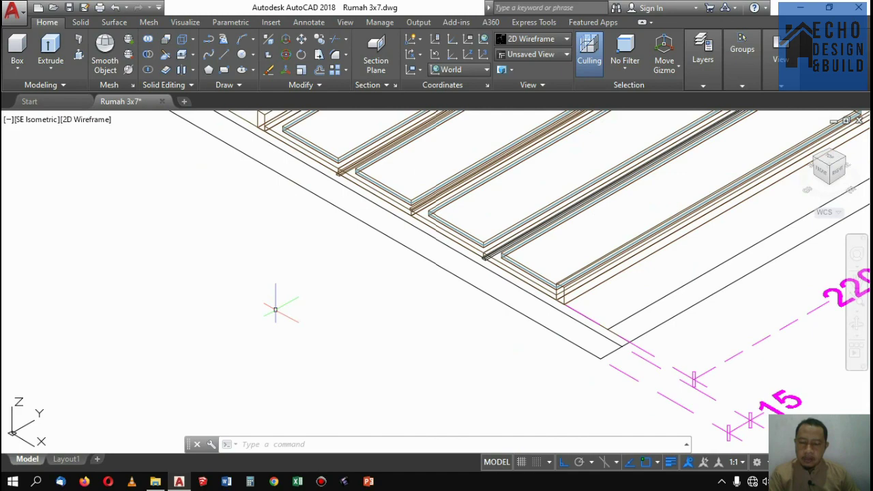
pyautogui.scroll(-3, 276, 309)
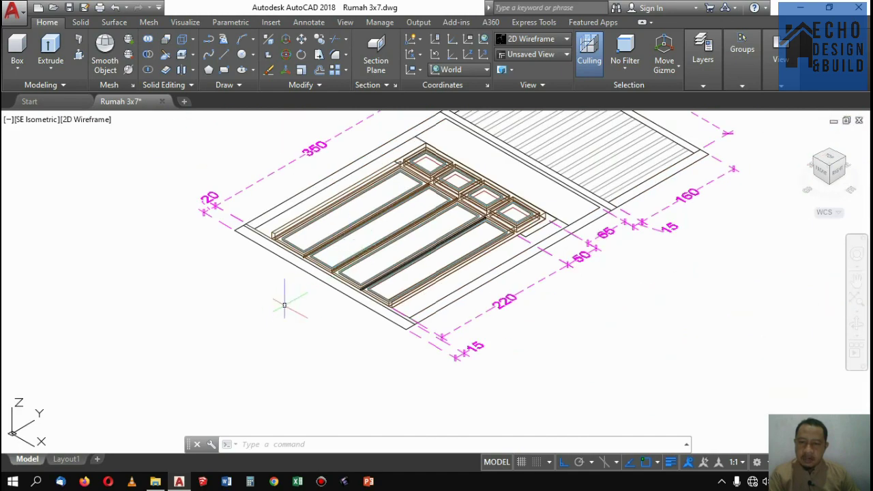
pyautogui.scroll(4, 243, 337)
pyautogui.scroll(-4, 280, 305)
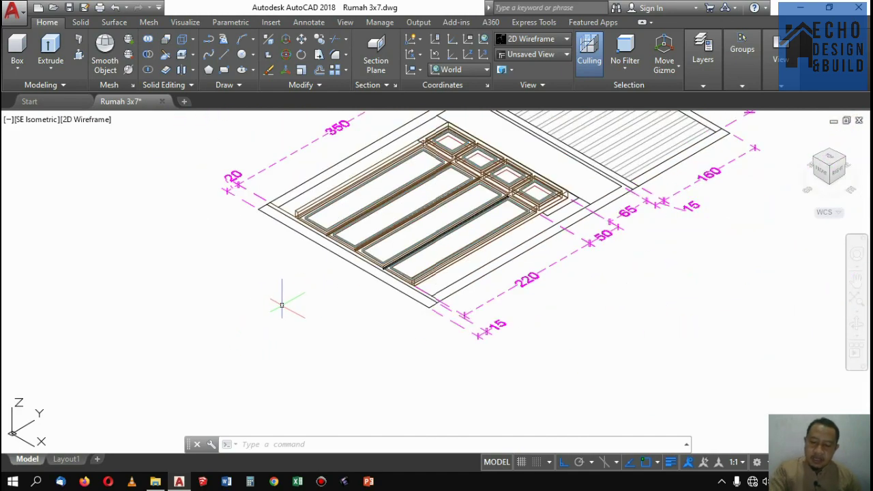
# Draw a 0.03 by 0.4 rectangle in the empty area in front of the door frame's lower edge
pyautogui.press('Return')
pyautogui.scroll(3, 269, 311)
pyautogui.click(266, 306)
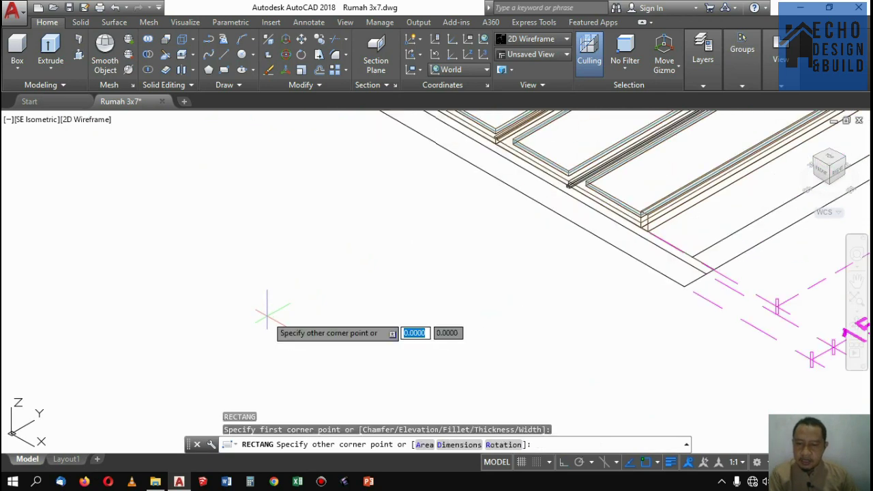
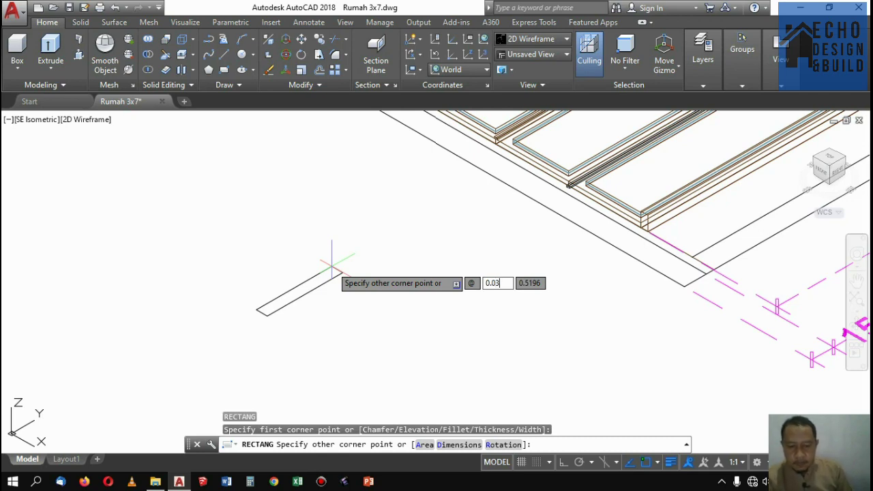
pyautogui.write('0.4')
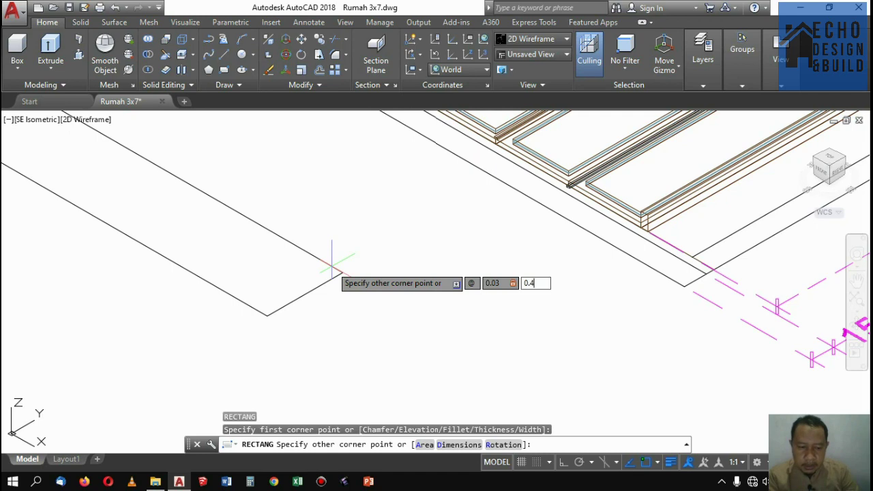
pyautogui.press('Return')
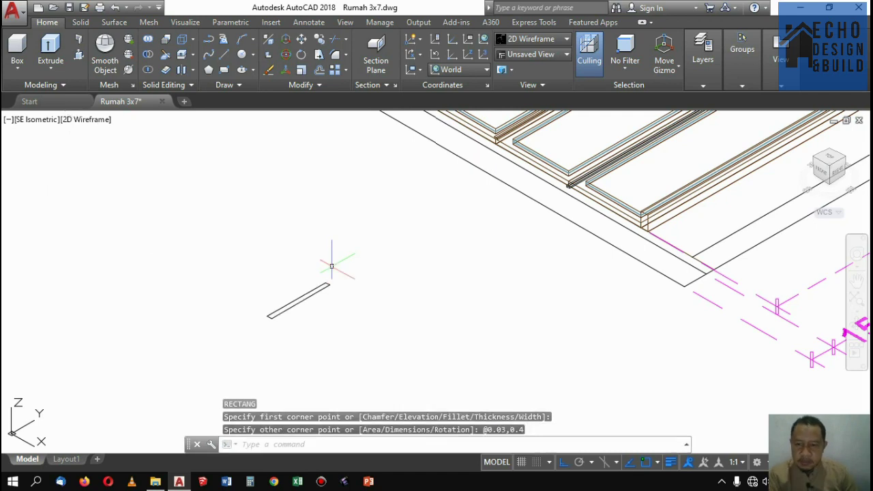
# Offset the narrow rectangle inward by 0.01
pyautogui.scroll(8, 268, 310)
pyautogui.scroll(-5, 306, 306)
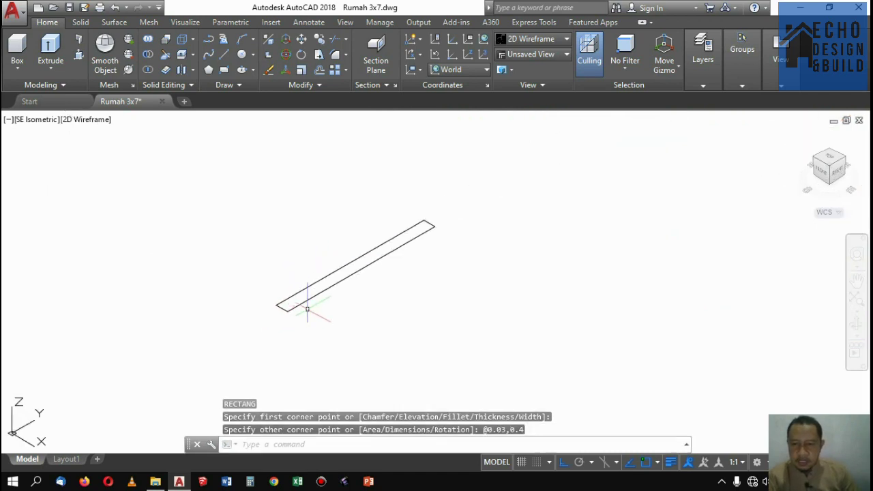
pyautogui.scroll(3, 399, 229)
pyautogui.scroll(-4, 458, 221)
pyautogui.scroll(4, 459, 208)
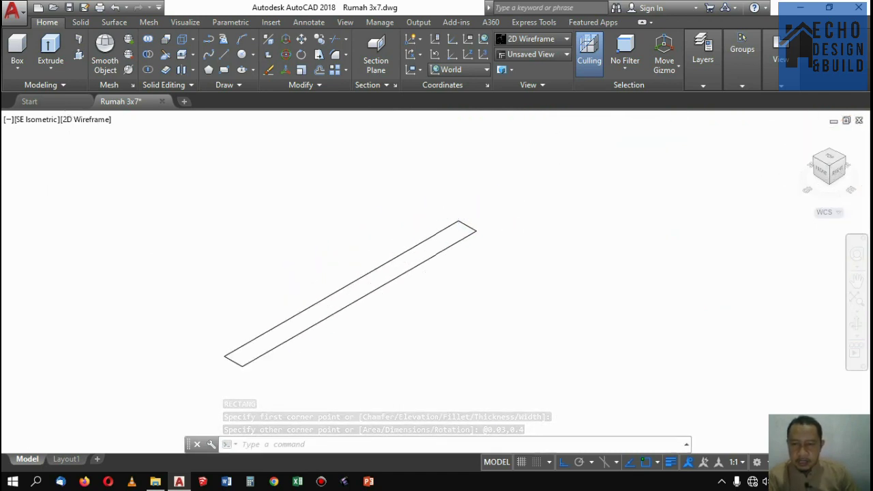
pyautogui.scroll(-2, 455, 222)
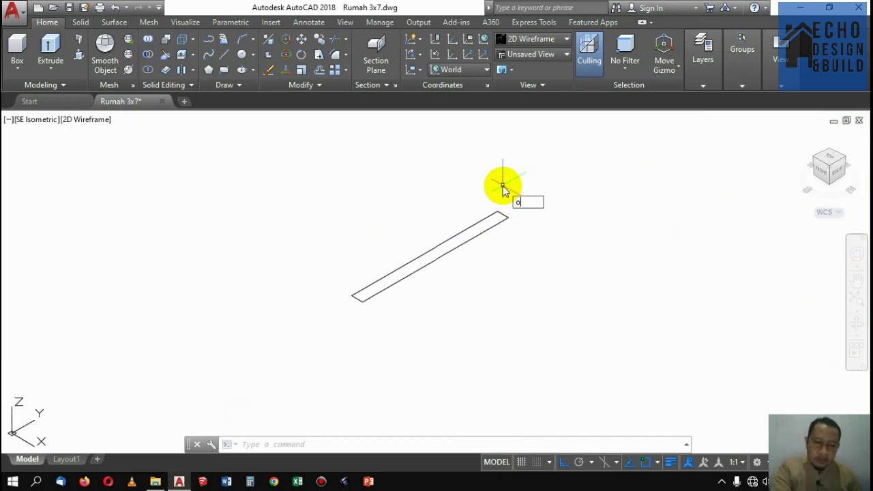
pyautogui.write('o')
pyautogui.press('Return')
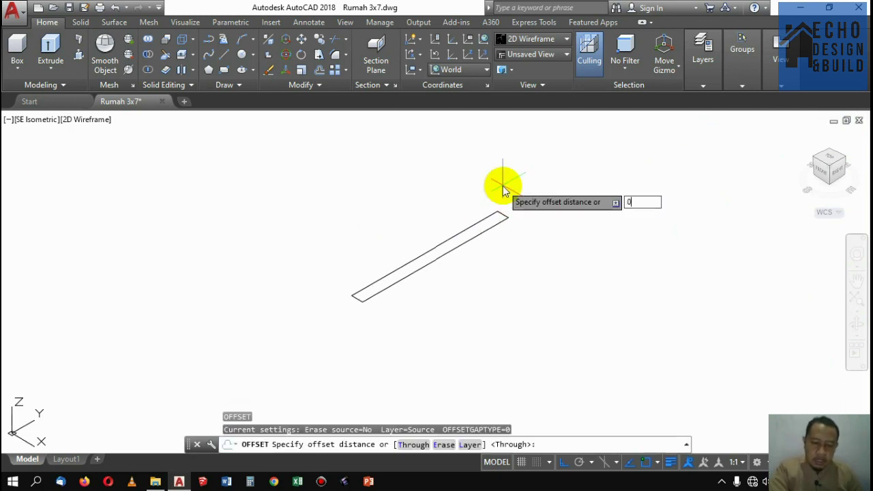
pyautogui.write('0.01')
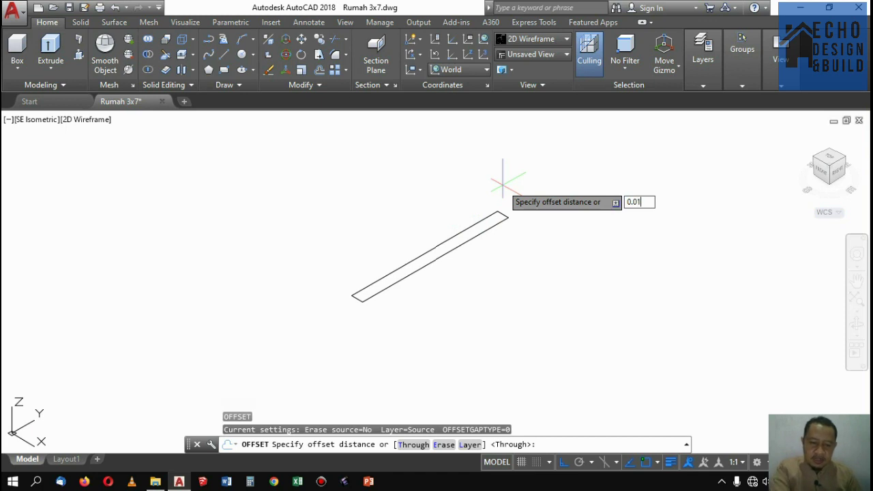
pyautogui.press('Return')
pyautogui.scroll(4, 508, 200)
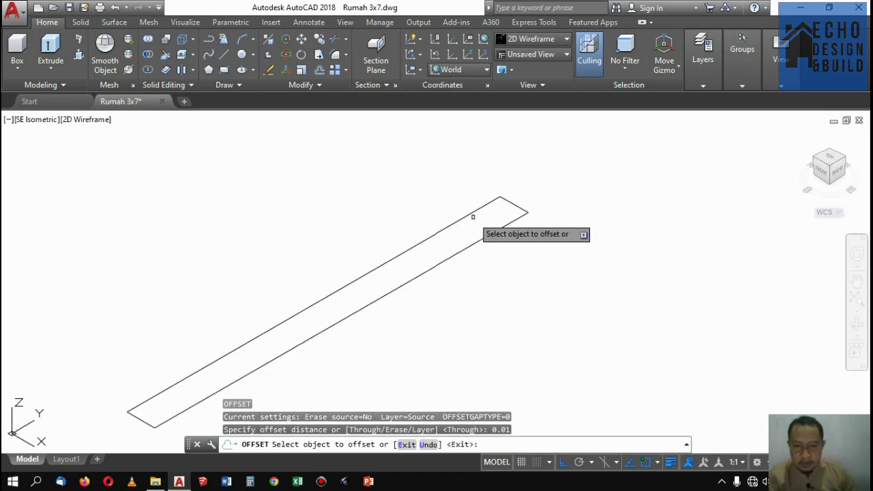
pyautogui.click(471, 213)
pyautogui.click(486, 220)
pyautogui.scroll(-5, 535, 185)
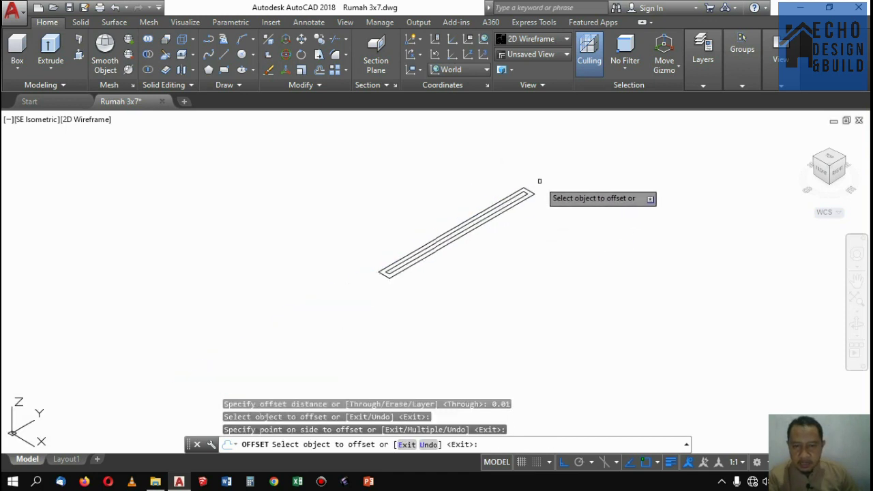
pyautogui.press('Return')
# Extrude the outer rectangle to a height of 0.005 as a thin base plate
pyautogui.scroll(4, 515, 190)
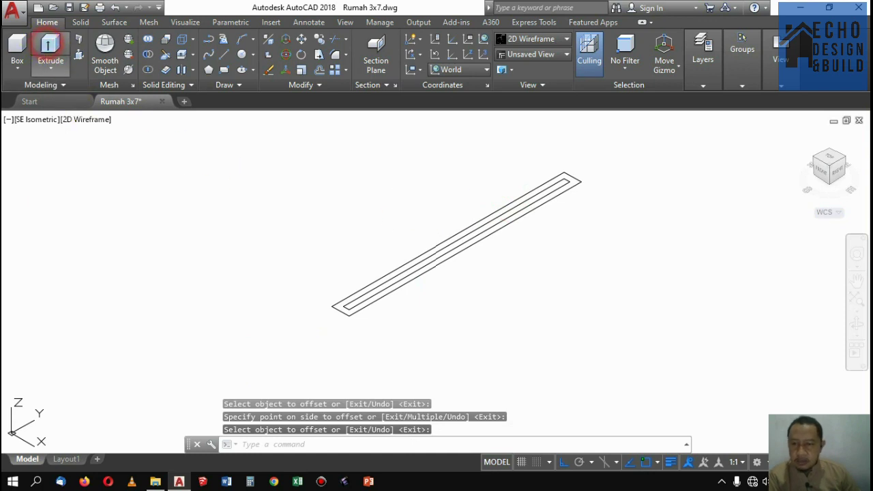
pyautogui.click(49, 45)
pyautogui.scroll(3, 341, 308)
pyautogui.click(341, 310)
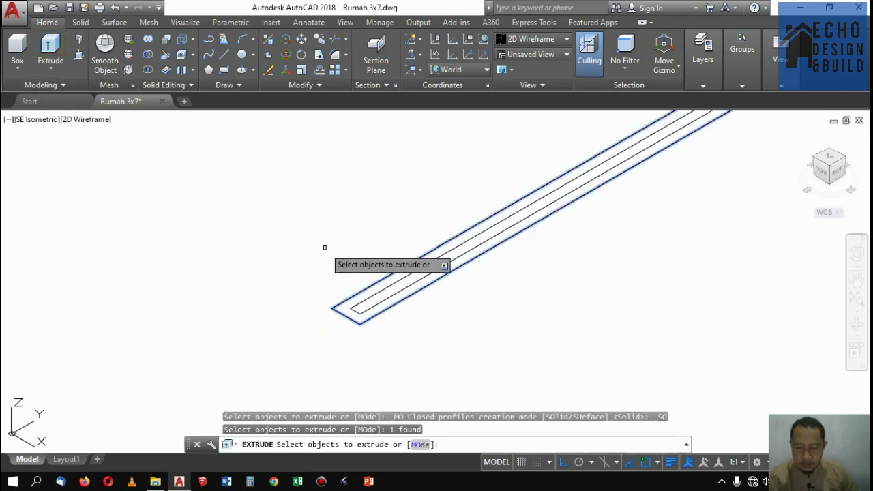
pyautogui.press('Return')
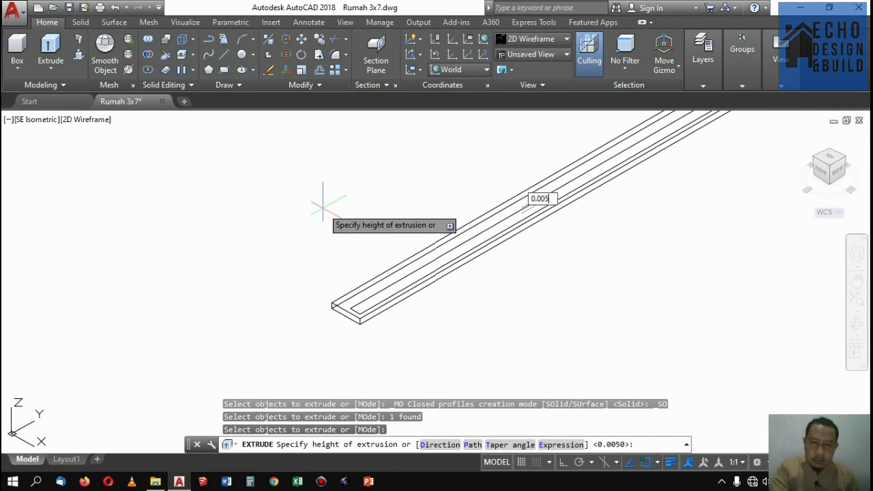
pyautogui.press('Return')
# Extrude the inner offset rectangle to a height of 0.02 as a narrow bar
pyautogui.scroll(4, 365, 310)
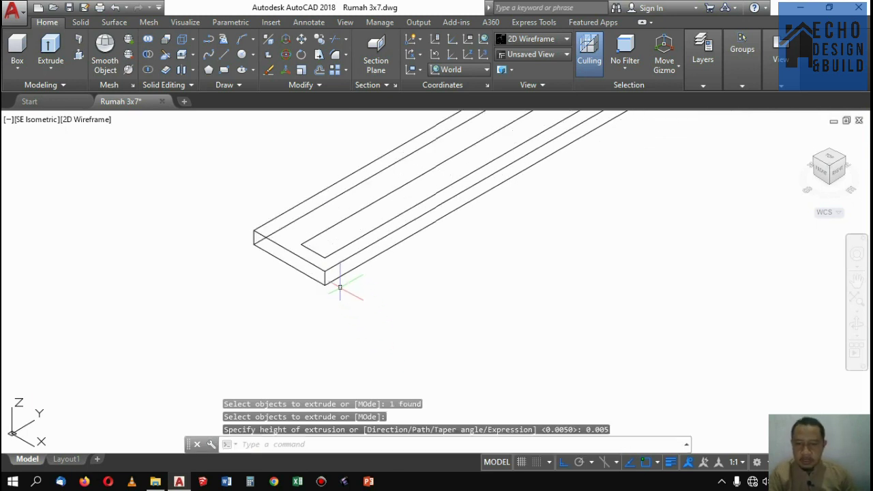
pyautogui.click(318, 251)
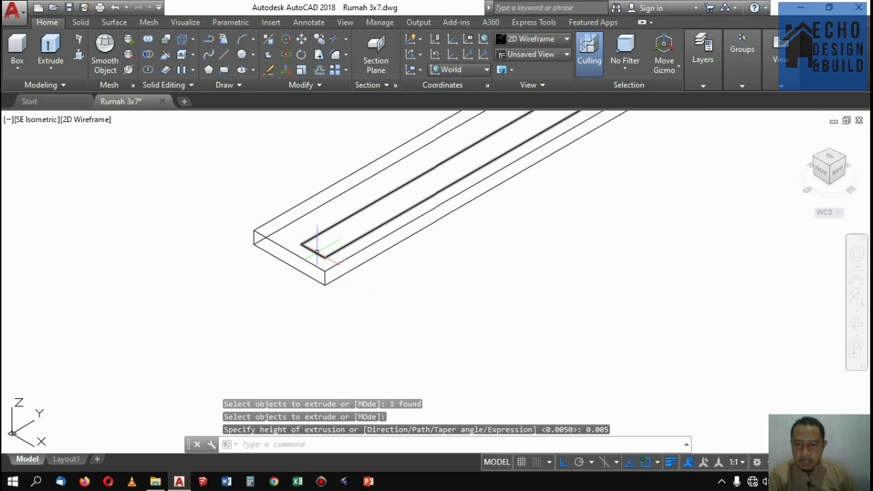
pyautogui.click(51, 48)
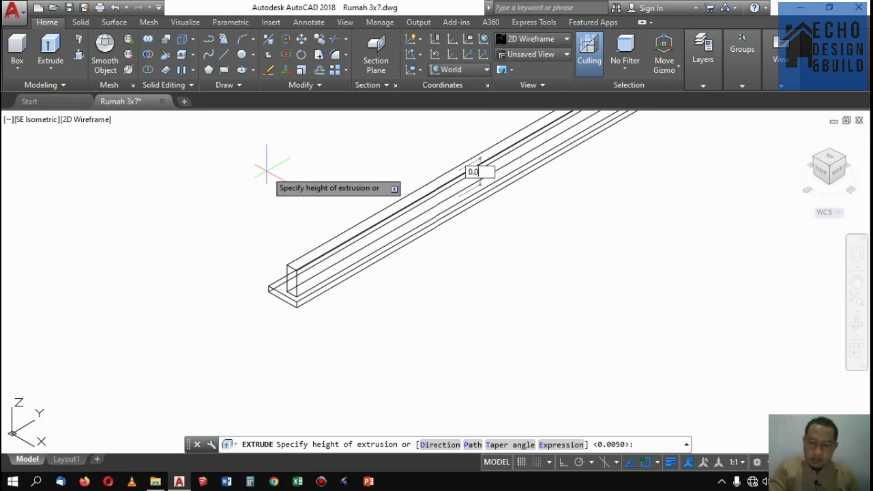
pyautogui.write('0.02')
pyautogui.press('Return')
# Move the narrow bar up by 0.04 along Z above the base plate
pyautogui.scroll(4, 252, 317)
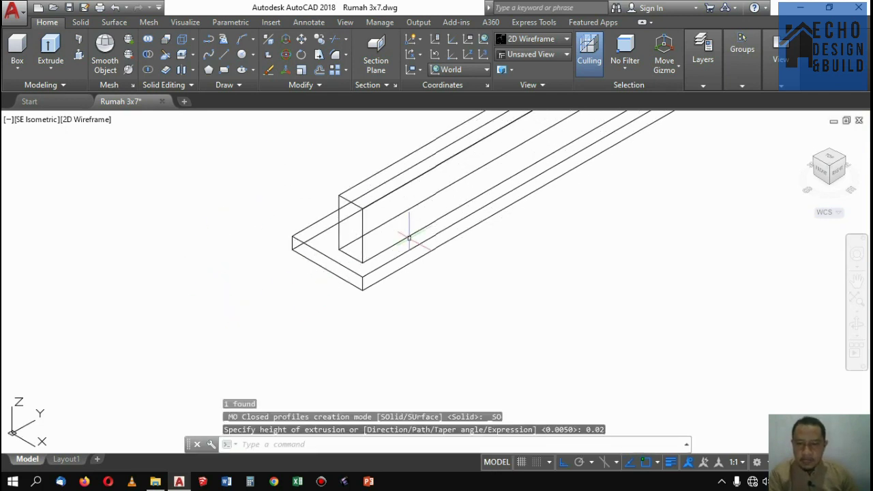
pyautogui.click(362, 238)
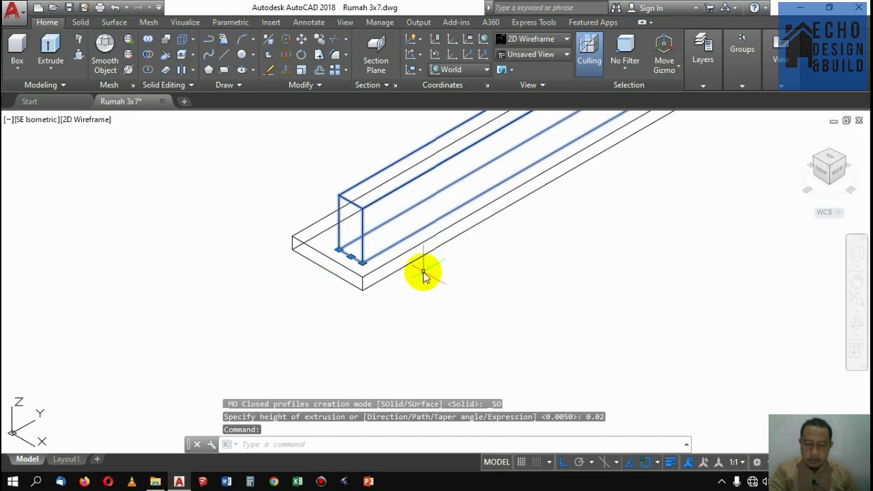
pyautogui.write('m')
pyautogui.press('Return')
pyautogui.click(361, 261)
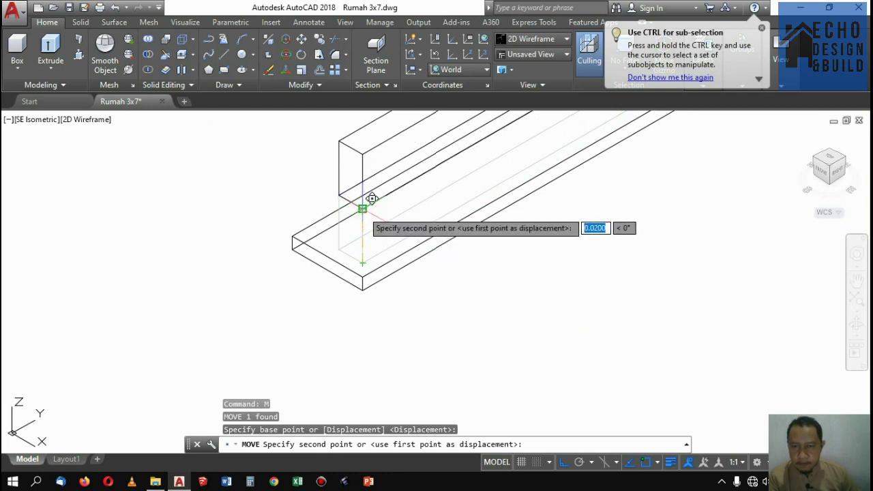
pyautogui.write('0.0')
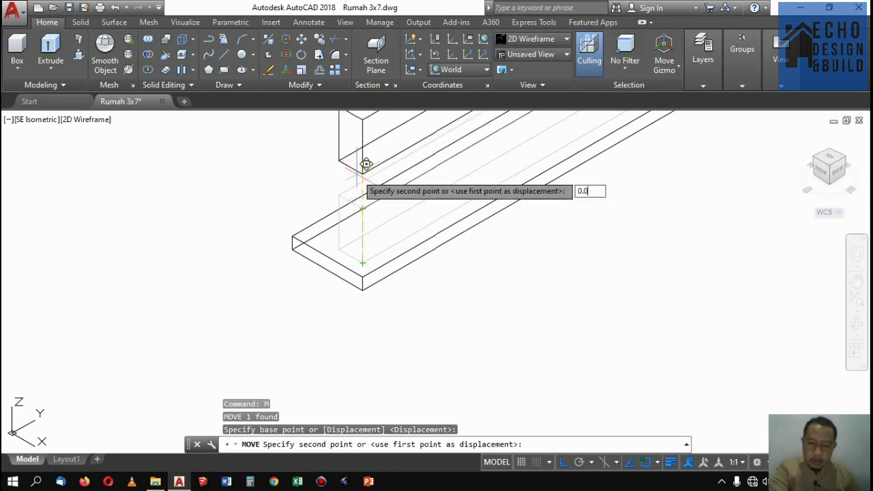
pyautogui.write('4')
pyautogui.press('Return')
# Set the visual style to Conceptual and look closely at the ends of the raised bar and its base plate
pyautogui.scroll(-5, 365, 178)
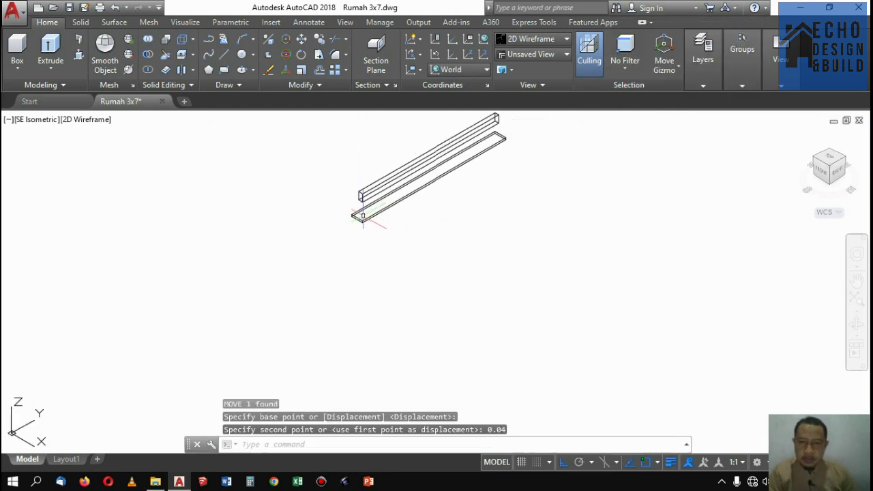
pyautogui.click(526, 39)
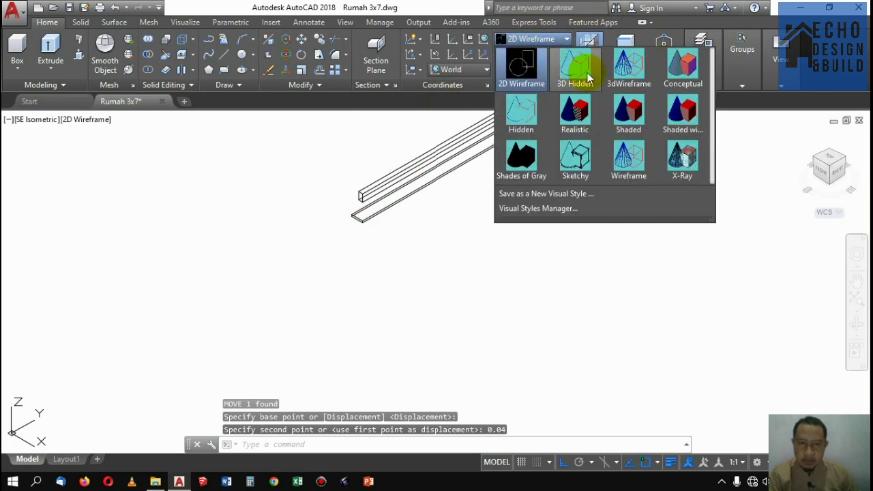
pyautogui.click(679, 66)
pyautogui.scroll(3, 368, 191)
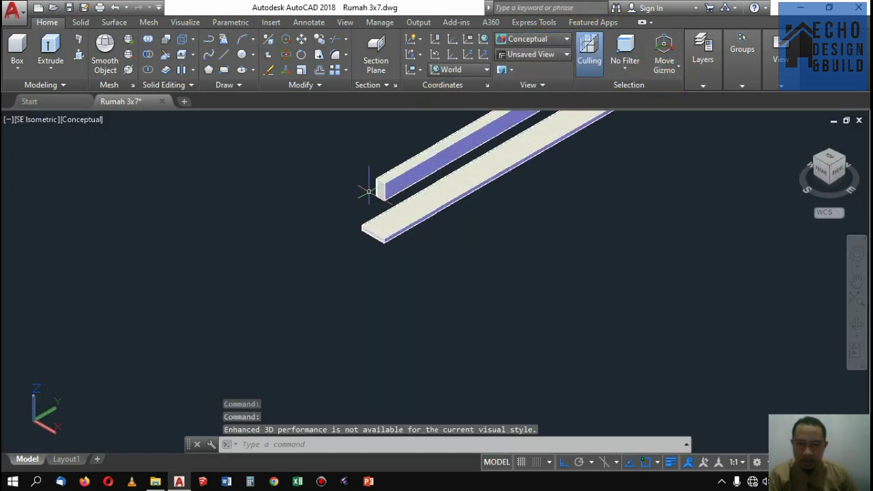
# Switch the visual style to 2D Wireframe and draw a square 0.01 wide on the top face at the raised bar's near end
pyautogui.scroll(-4, 368, 191)
pyautogui.click(512, 39)
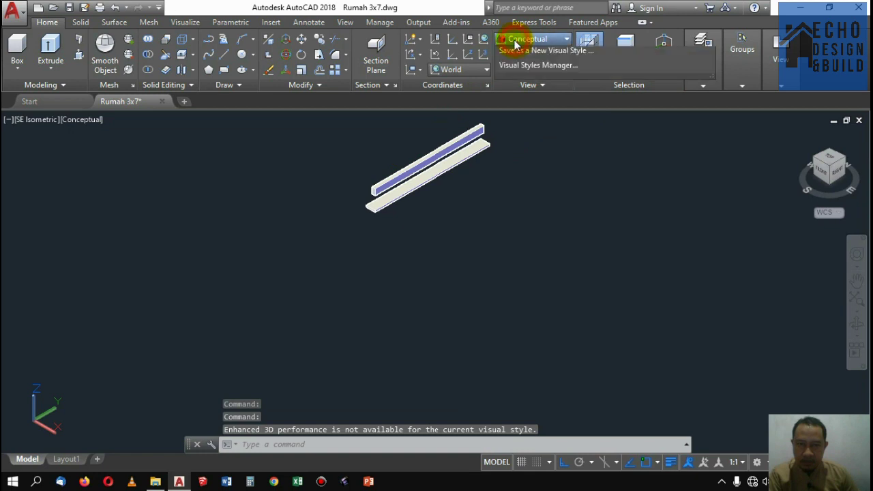
pyautogui.click(512, 65)
pyautogui.scroll(5, 350, 195)
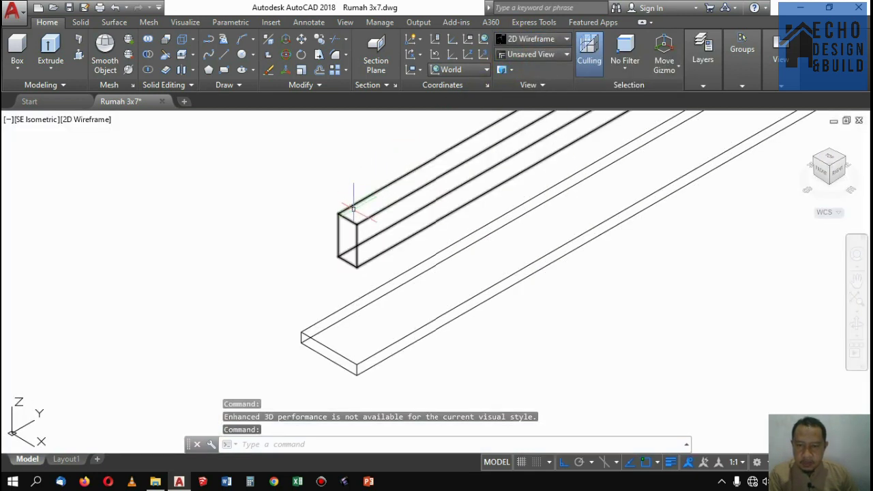
pyautogui.press('Return')
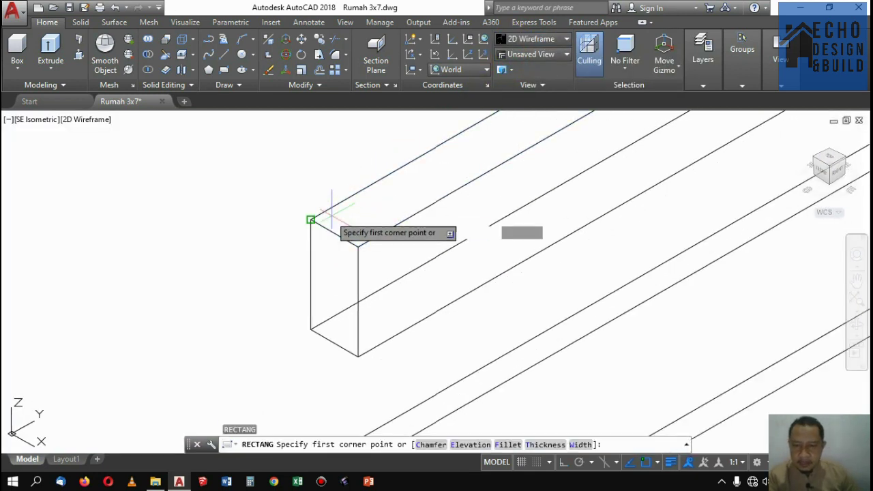
pyautogui.click(311, 219)
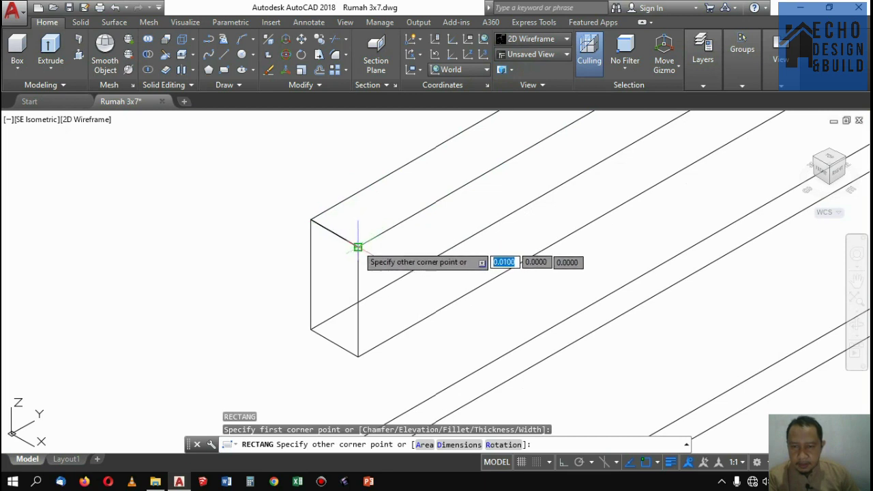
pyautogui.click(406, 218)
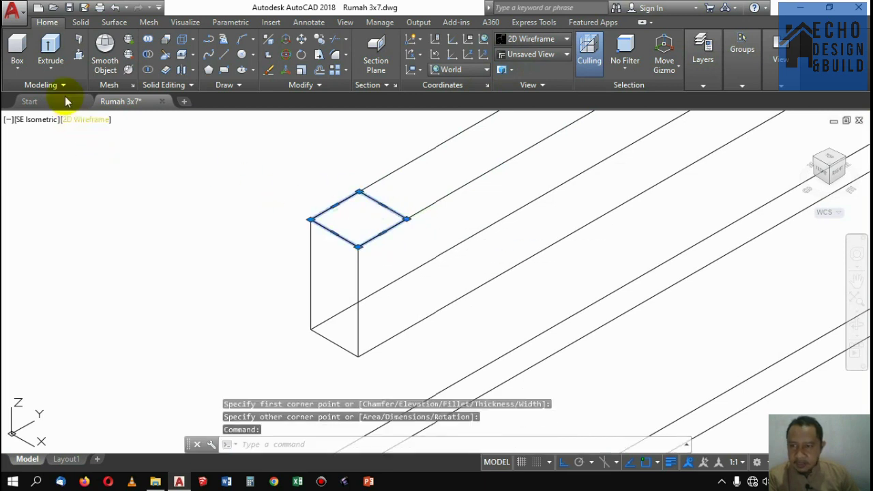
# Extrude the small square down from the bar's top to the top face of the base plate as a post
pyautogui.click(50, 49)
pyautogui.scroll(-3, 320, 136)
pyautogui.scroll(2, 302, 257)
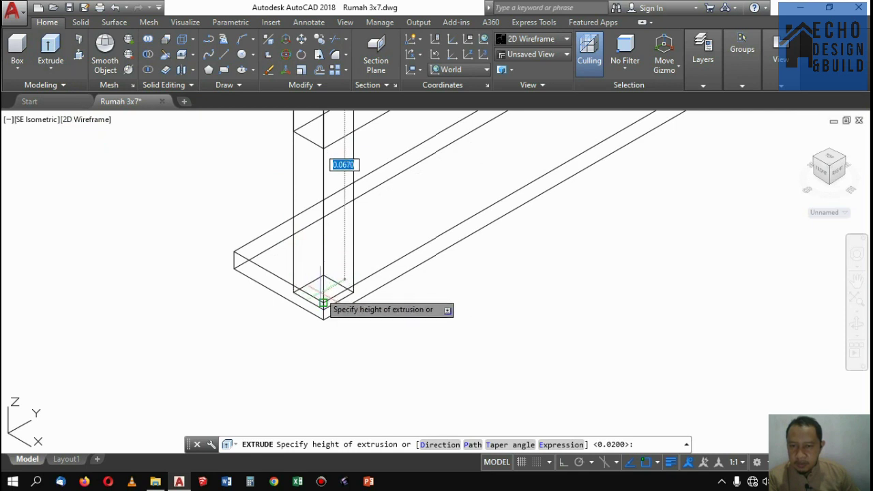
pyautogui.click(323, 298)
pyautogui.scroll(-3, 307, 266)
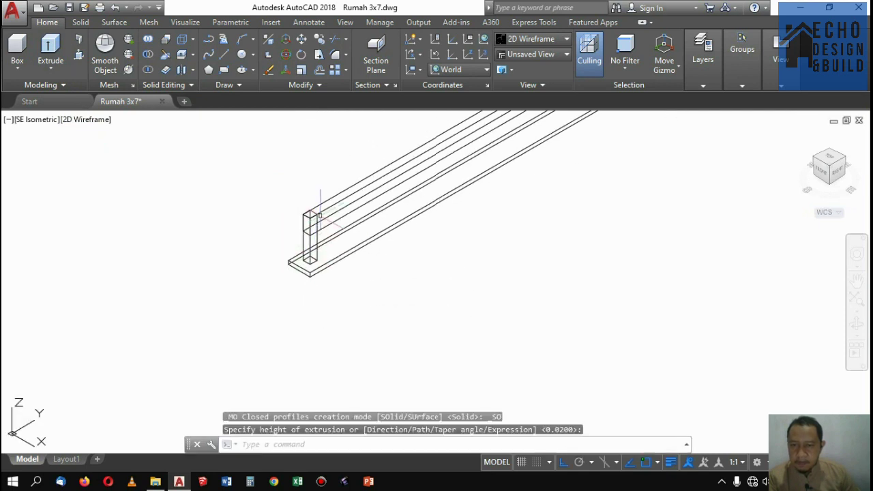
pyautogui.scroll(3, 320, 213)
# Move the post 0.04 along Y, inward from the near end of the bar
pyautogui.click(291, 280)
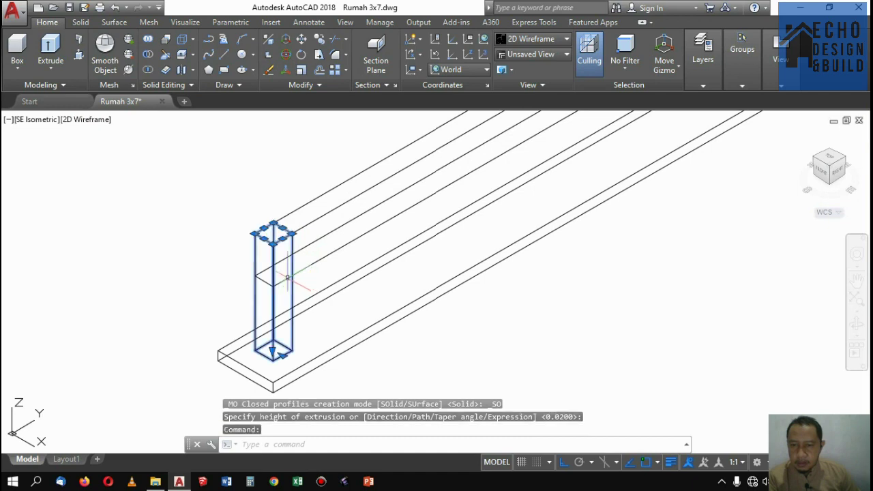
pyautogui.scroll(-3, 293, 276)
pyautogui.scroll(3, 311, 249)
pyautogui.scroll(-3, 311, 246)
pyautogui.scroll(3, 316, 302)
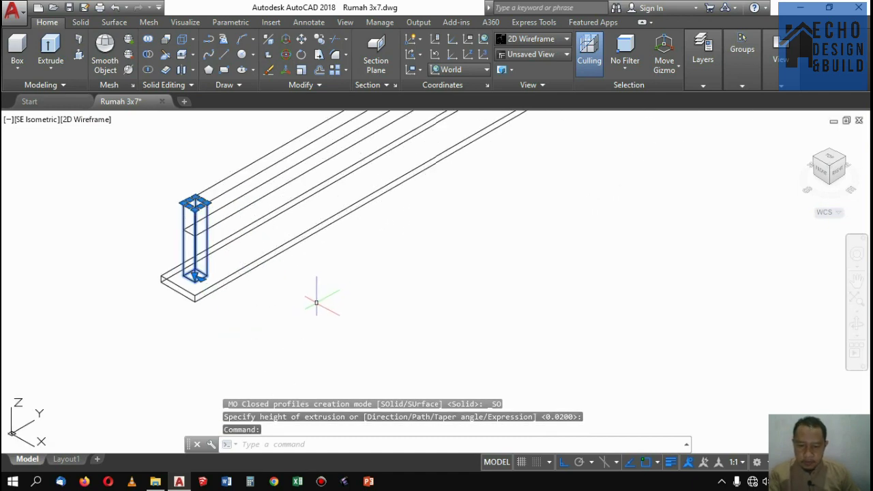
pyautogui.press('Return')
pyautogui.click(272, 327)
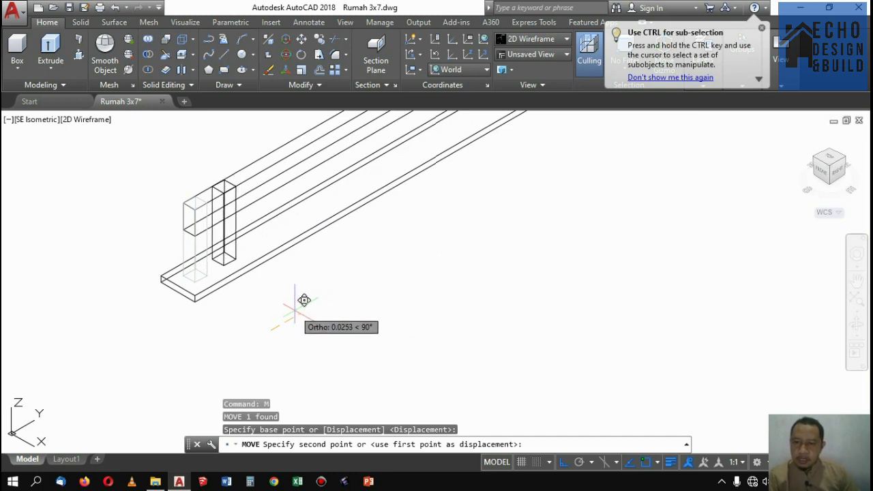
pyautogui.write('0')
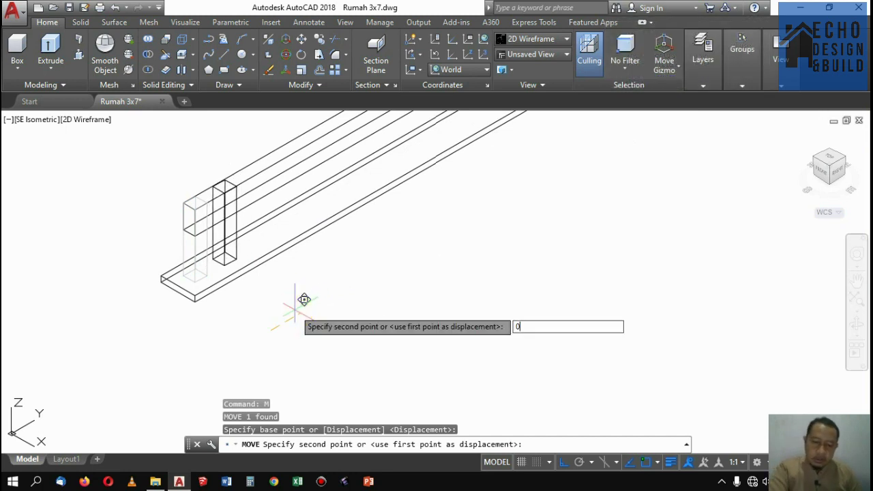
pyautogui.write('.04')
pyautogui.press('Return')
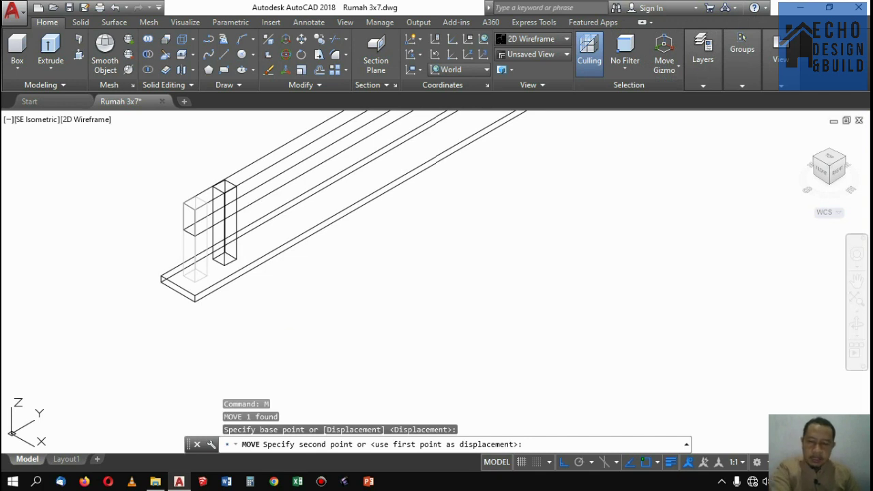
# Mirror the post about the middle of the base plate's long edge, keeping the source post
pyautogui.scroll(-2, 293, 293)
pyautogui.scroll(4, 286, 272)
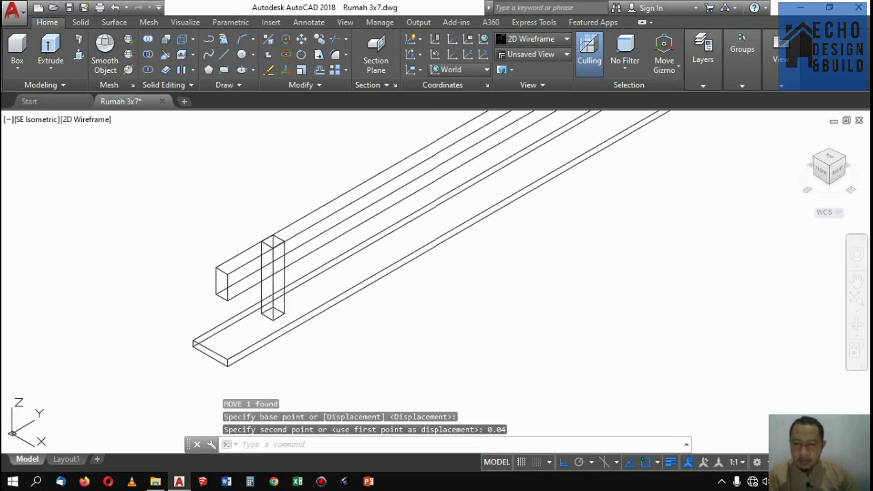
pyautogui.click(285, 272)
pyautogui.write('mi')
pyautogui.press('Return')
pyautogui.scroll(-3, 467, 289)
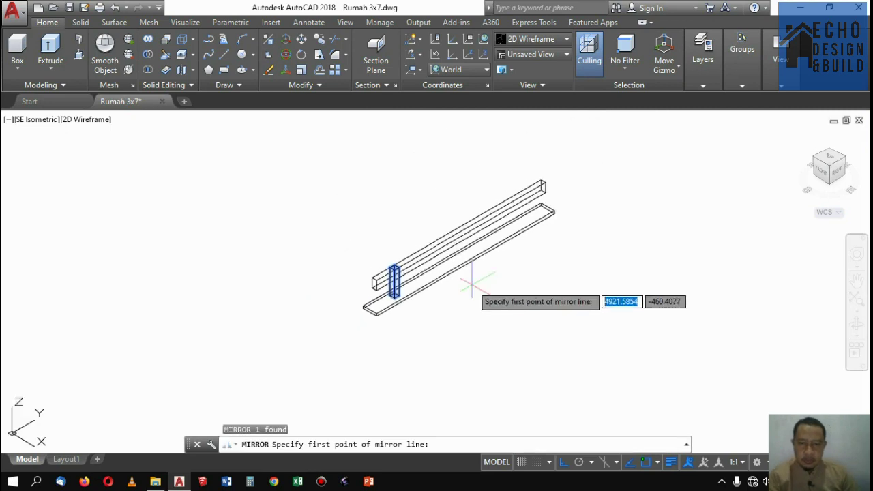
pyautogui.scroll(3, 506, 246)
pyautogui.click(394, 278)
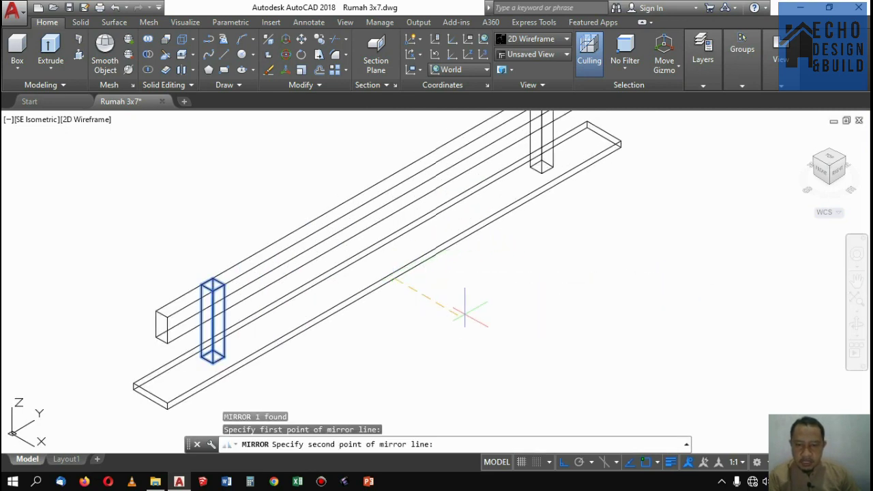
pyautogui.click(464, 302)
pyautogui.press('Return')
# Set the visual style to Conceptual
pyautogui.scroll(-4, 467, 290)
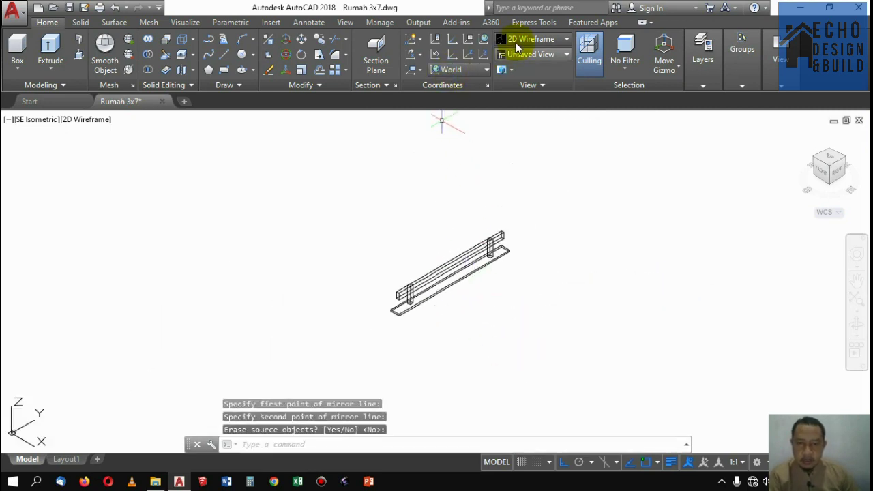
pyautogui.click(516, 41)
pyautogui.click(516, 41)
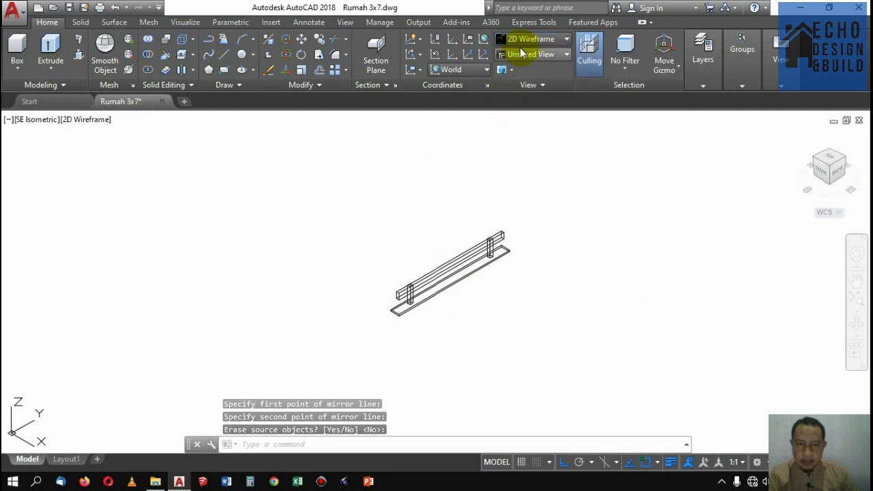
pyautogui.click(522, 39)
pyautogui.click(517, 68)
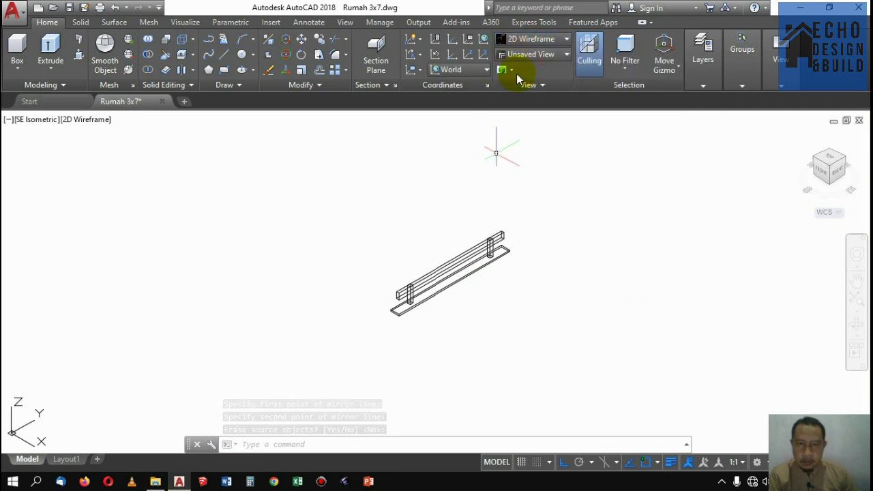
pyautogui.click(535, 39)
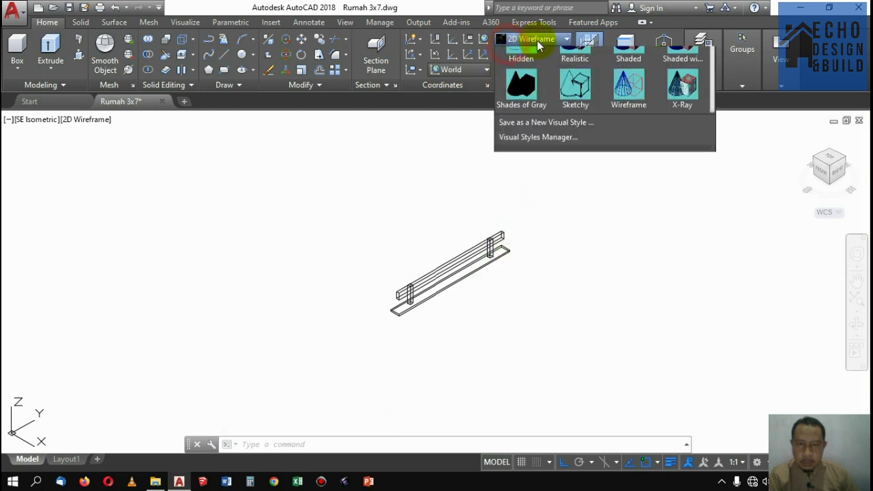
pyautogui.click(669, 66)
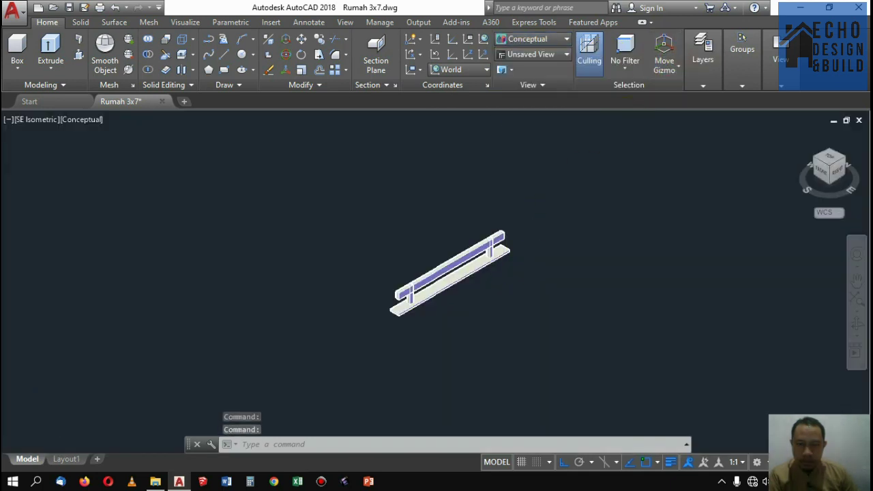
# Union the base plate, the raised bar and both posts into one solid
pyautogui.scroll(2, 522, 286)
pyautogui.click(148, 42)
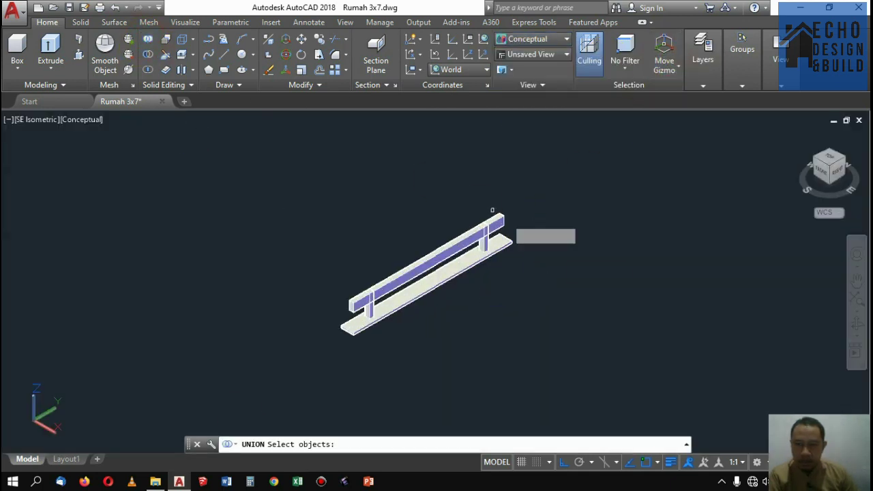
pyautogui.click(546, 343)
pyautogui.click(280, 176)
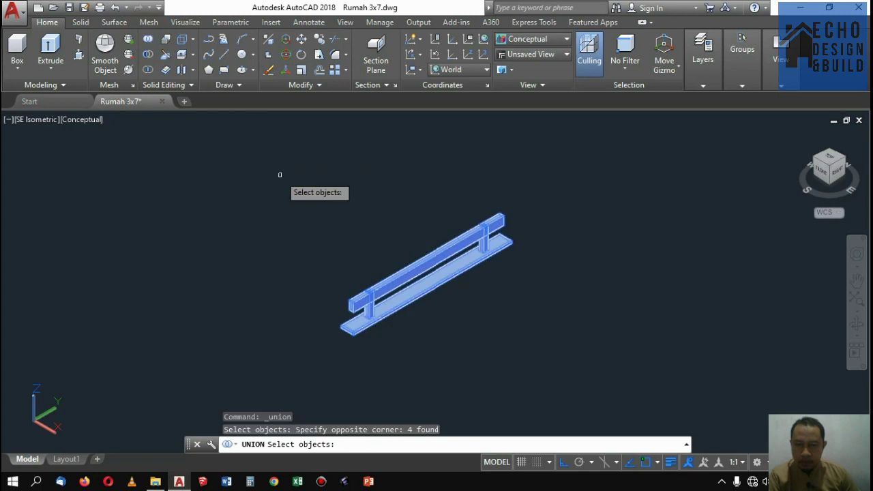
pyautogui.scroll(-4, 483, 232)
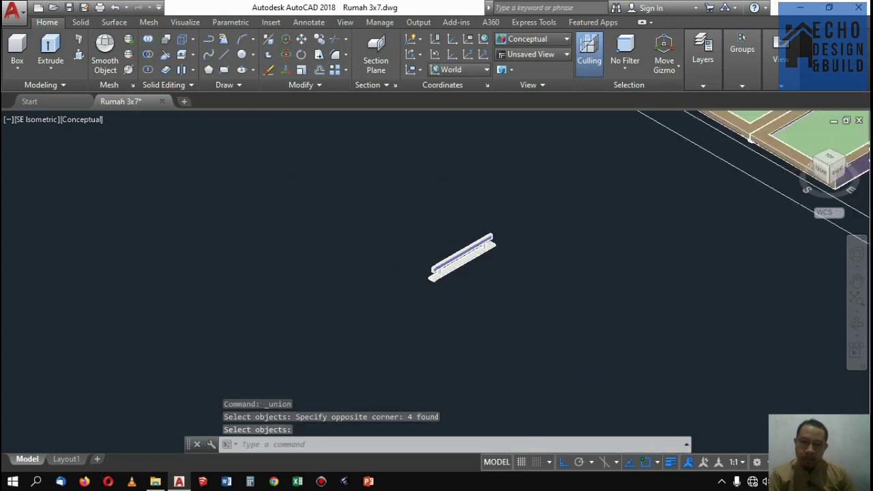
# Create a new layer named aksesoris pintu with index color 17
pyautogui.click(705, 66)
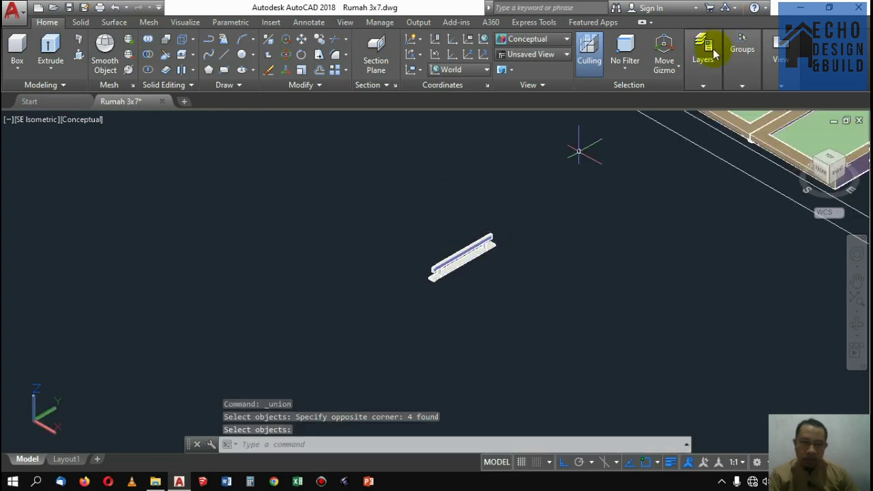
pyautogui.click(709, 89)
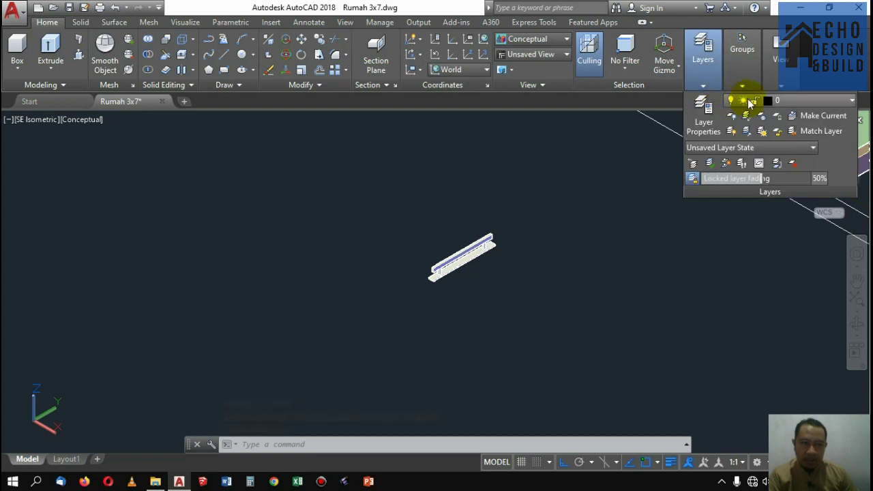
pyautogui.click(698, 109)
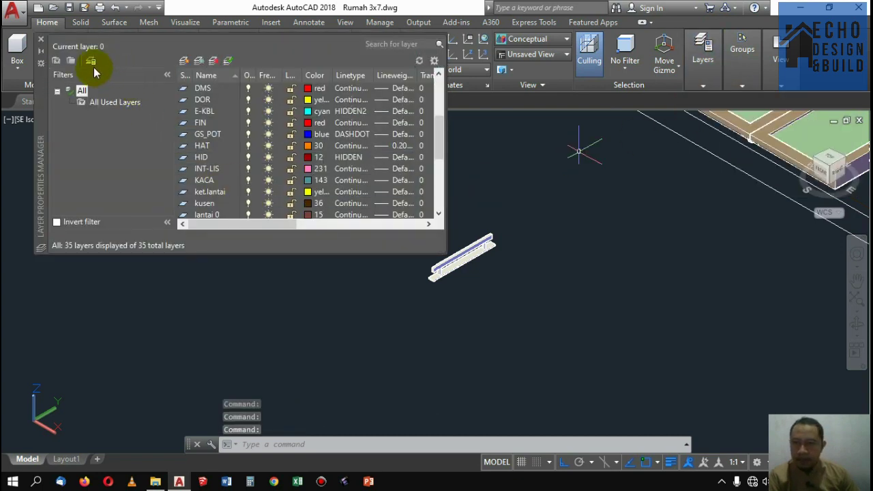
pyautogui.click(184, 62)
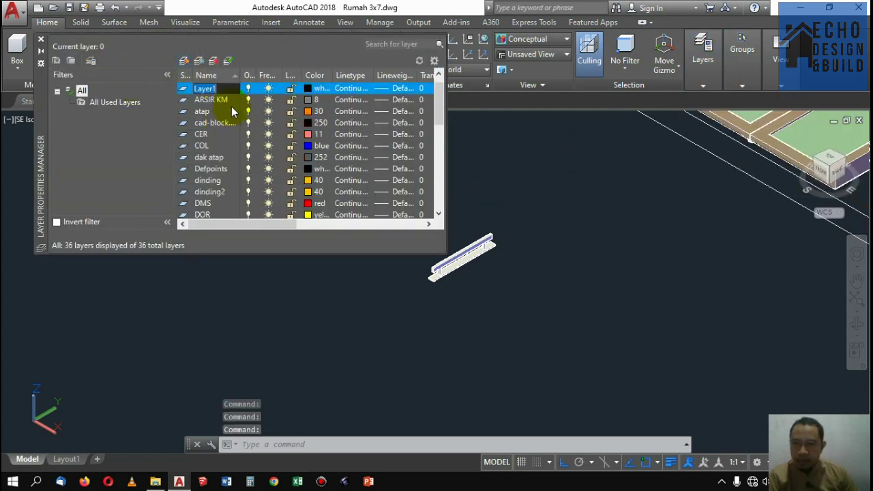
pyautogui.write('a')
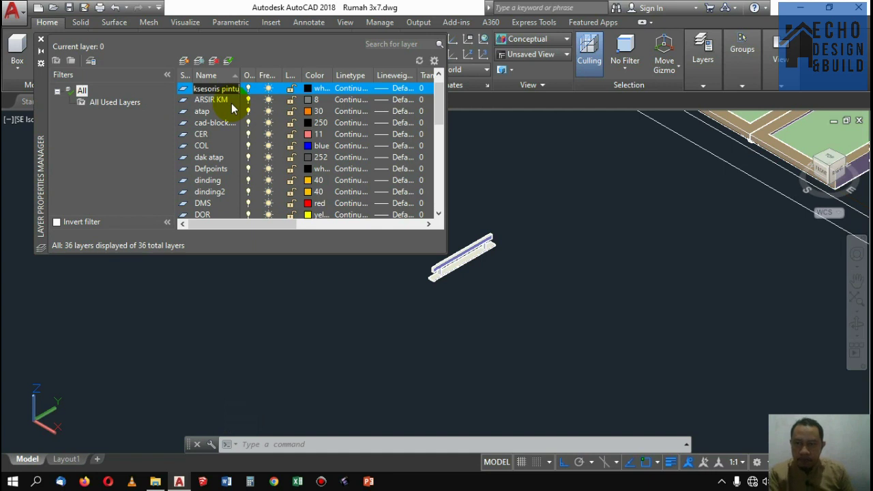
pyautogui.click(309, 90)
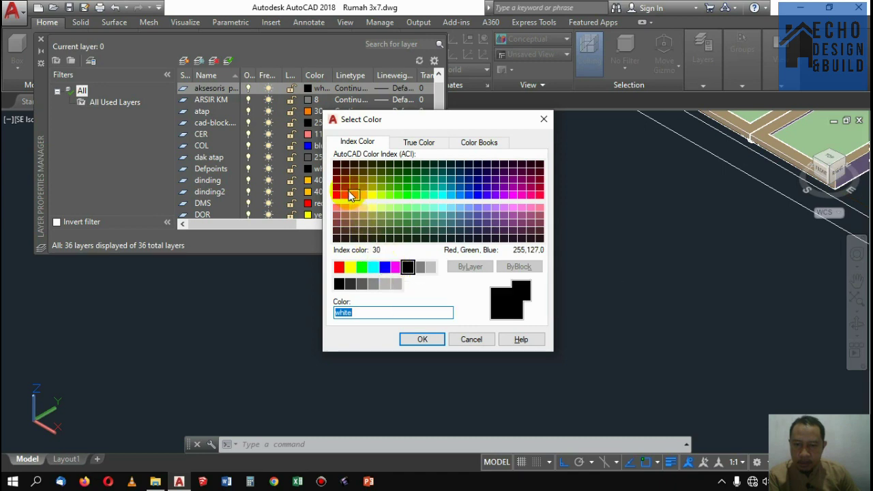
pyautogui.click(336, 230)
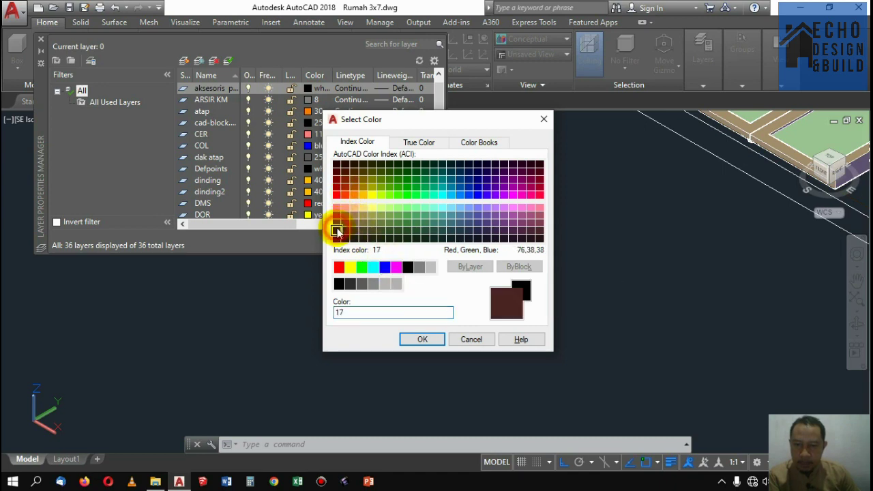
pyautogui.click(419, 340)
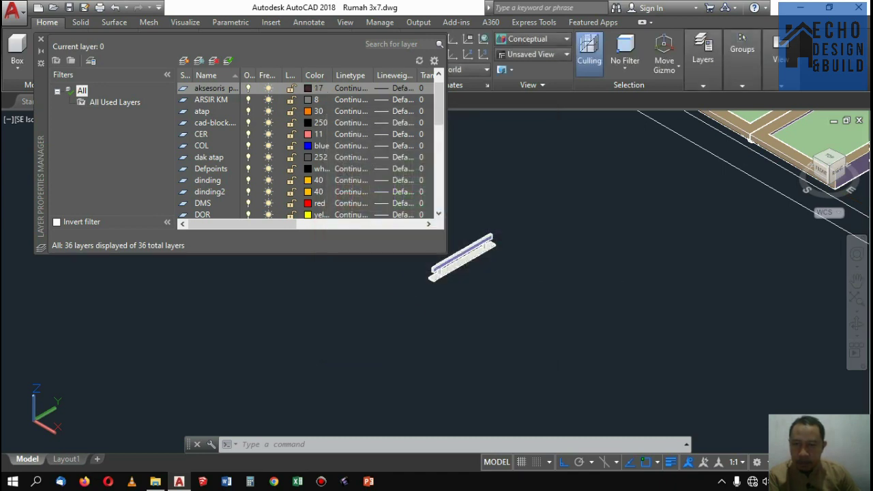
pyautogui.click(41, 40)
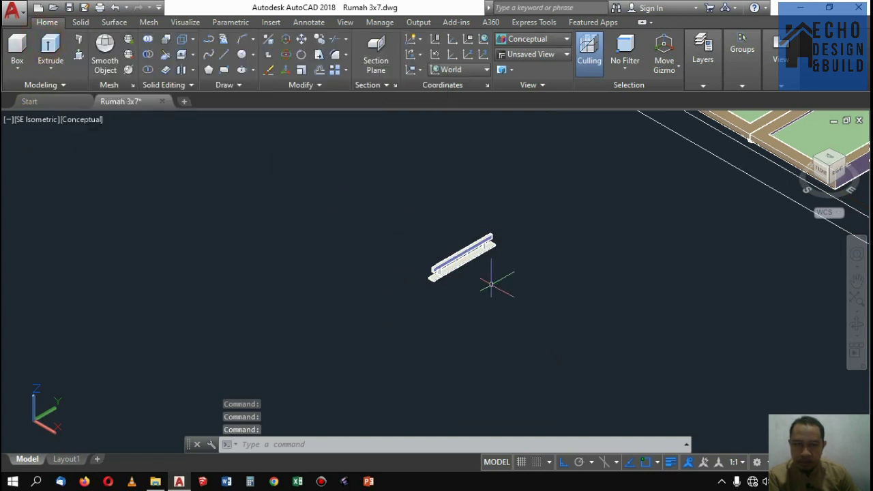
# Assign the door handle solid to the aksesoris pintu layer
pyautogui.click(672, 247)
pyautogui.click(442, 208)
pyautogui.click(703, 85)
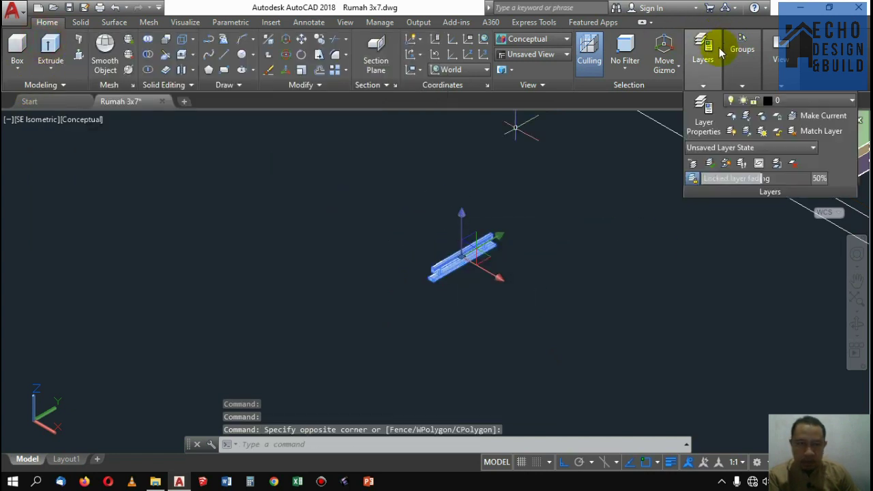
pyautogui.click(741, 85)
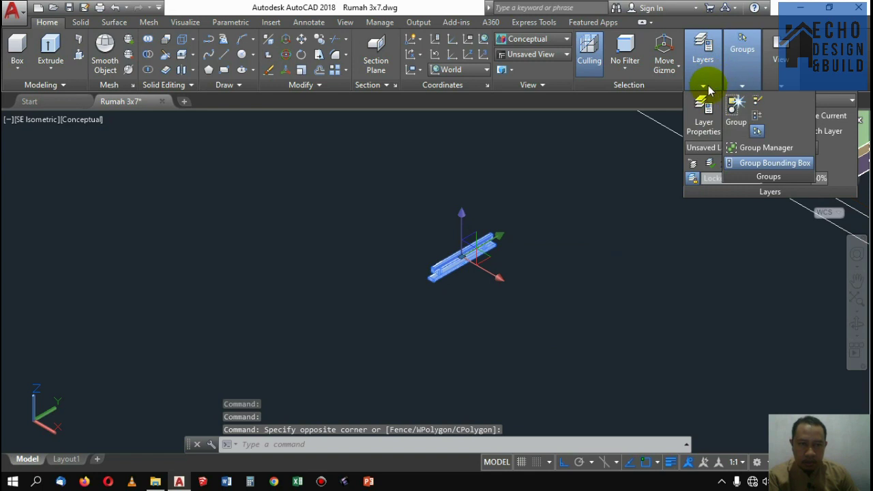
pyautogui.click(774, 101)
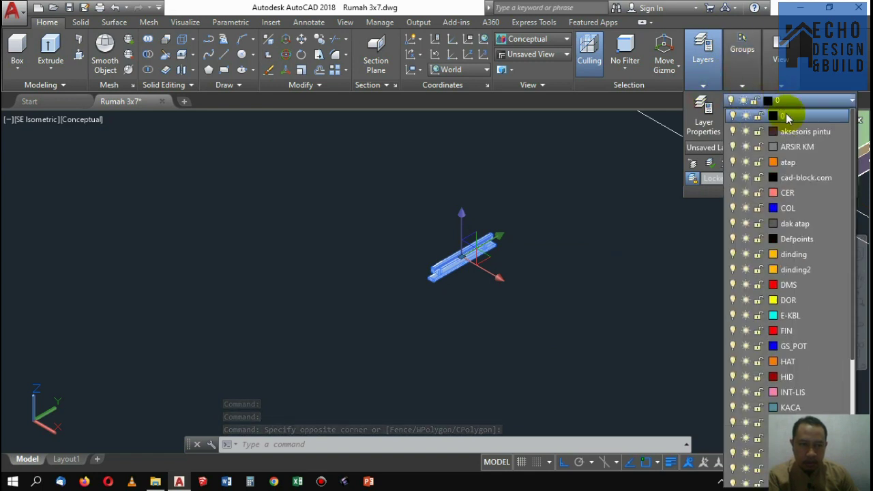
pyautogui.click(794, 132)
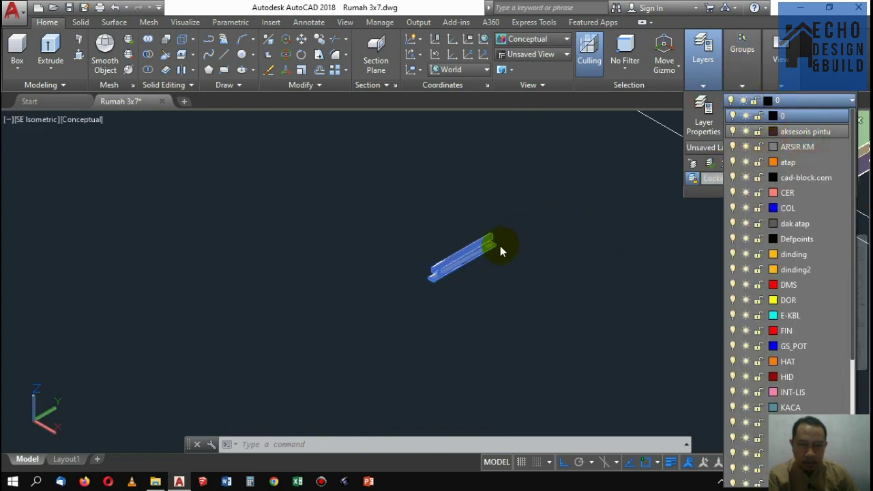
# Move the door handle from its base plate's end corner to the end of the joint strip between the two middle door leaves
pyautogui.click(499, 247)
pyautogui.scroll(5, 477, 259)
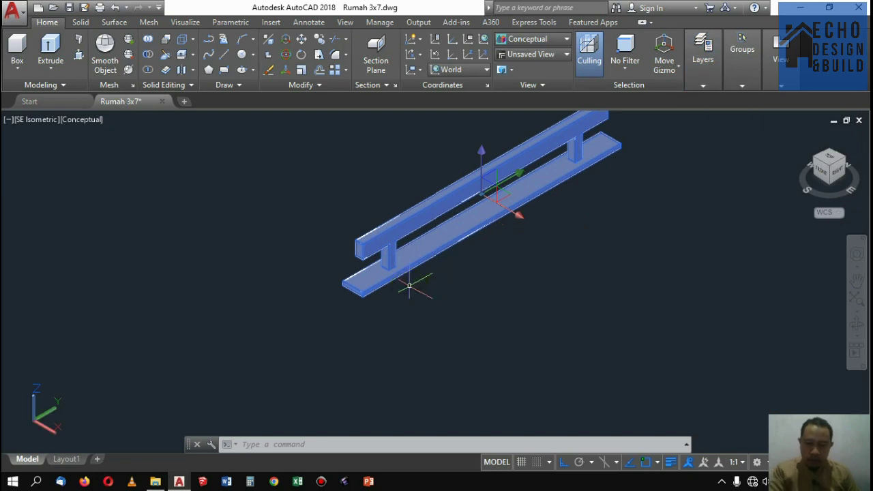
pyautogui.write('m')
pyautogui.press('Return')
pyautogui.scroll(4, 331, 282)
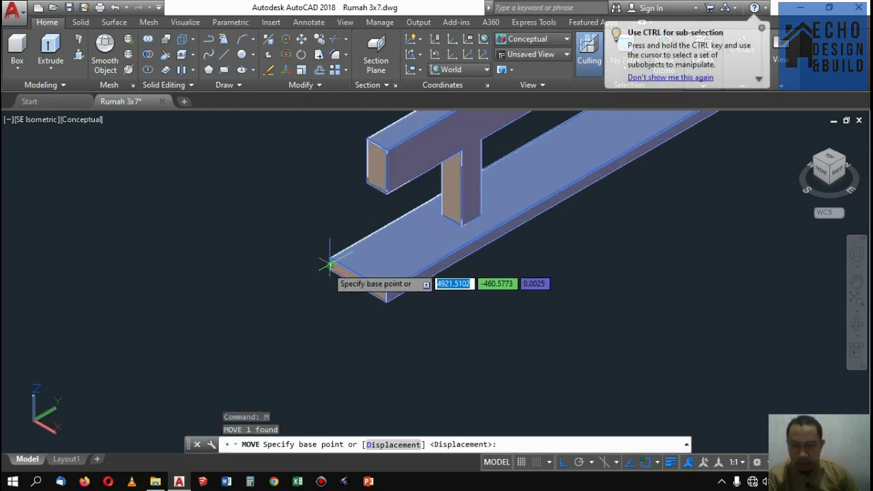
pyautogui.click(329, 264)
pyautogui.scroll(-5, 333, 264)
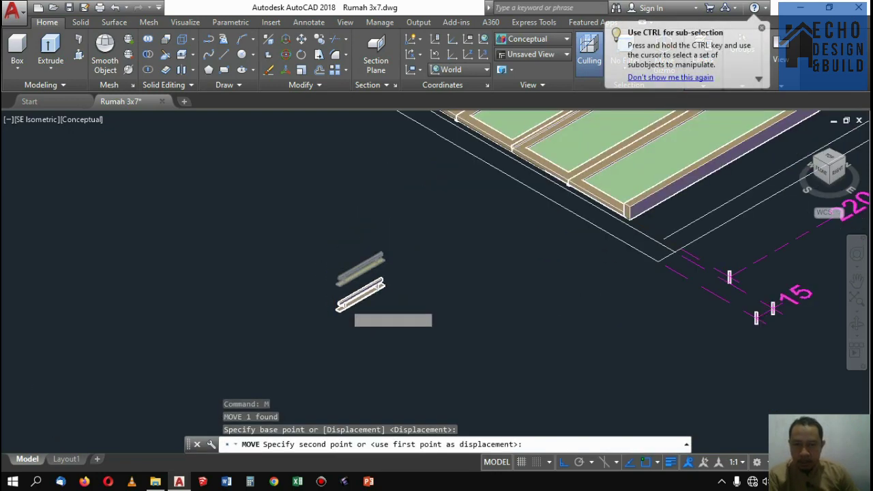
pyautogui.scroll(-3, 354, 286)
pyautogui.scroll(7, 450, 204)
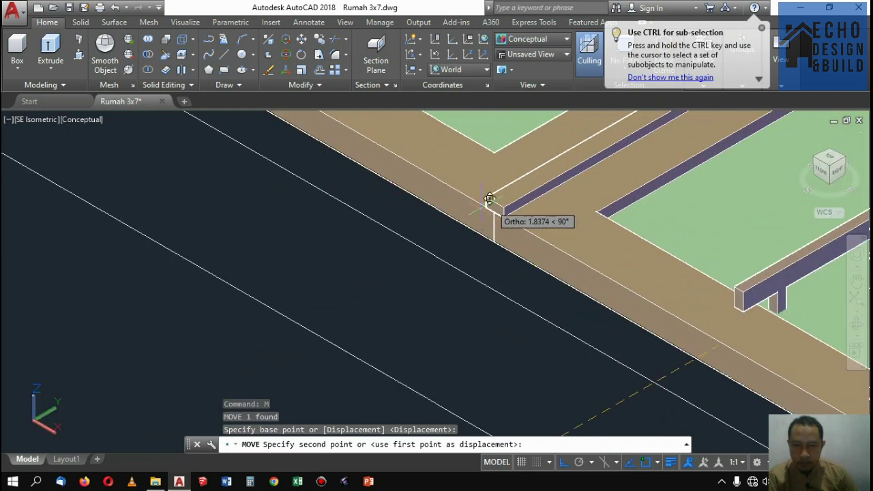
pyautogui.click(505, 221)
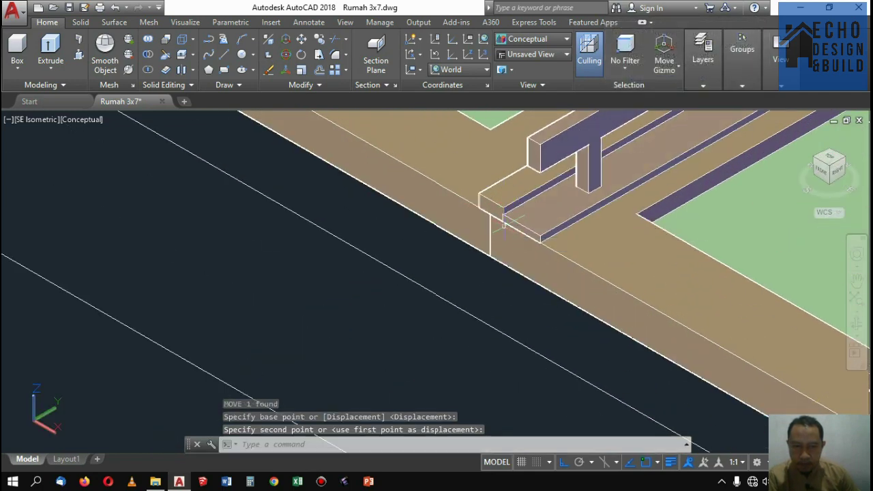
# Select the placed door handle and check which layer it is on
pyautogui.scroll(-3, 505, 222)
pyautogui.click(600, 169)
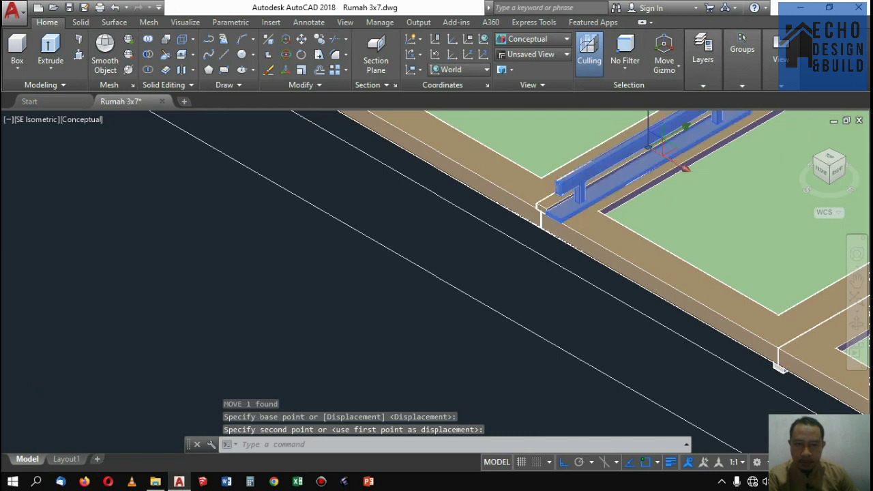
pyautogui.click(530, 214)
pyautogui.scroll(2, 514, 252)
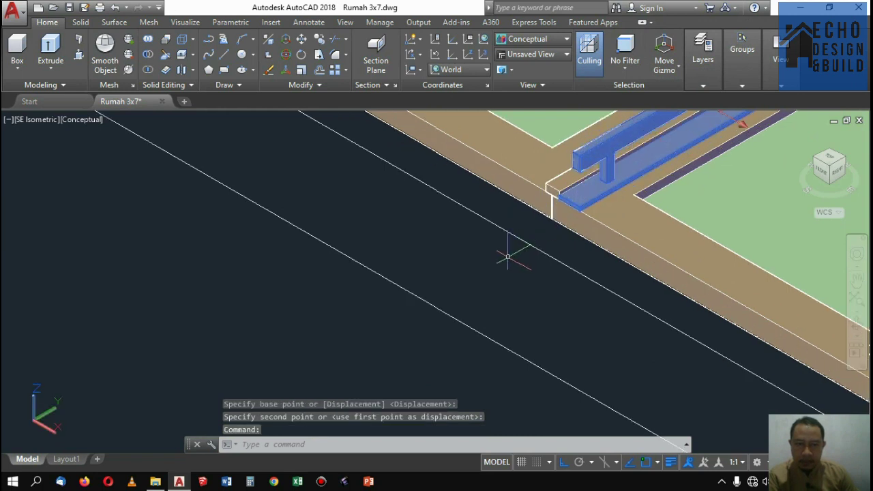
pyautogui.click(733, 83)
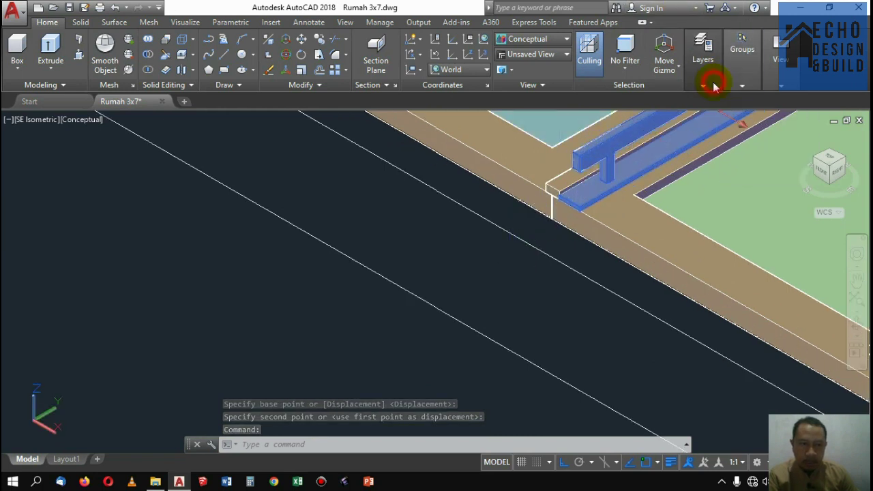
pyautogui.click(741, 85)
pyautogui.click(705, 87)
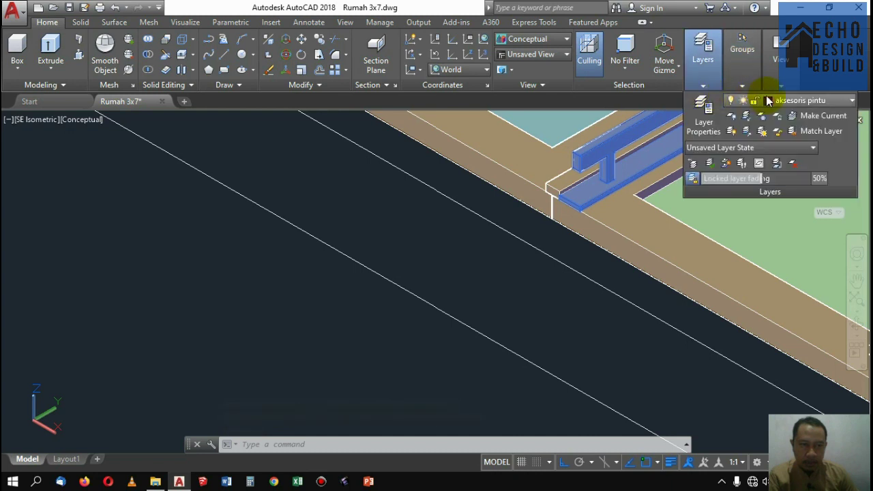
pyautogui.click(790, 103)
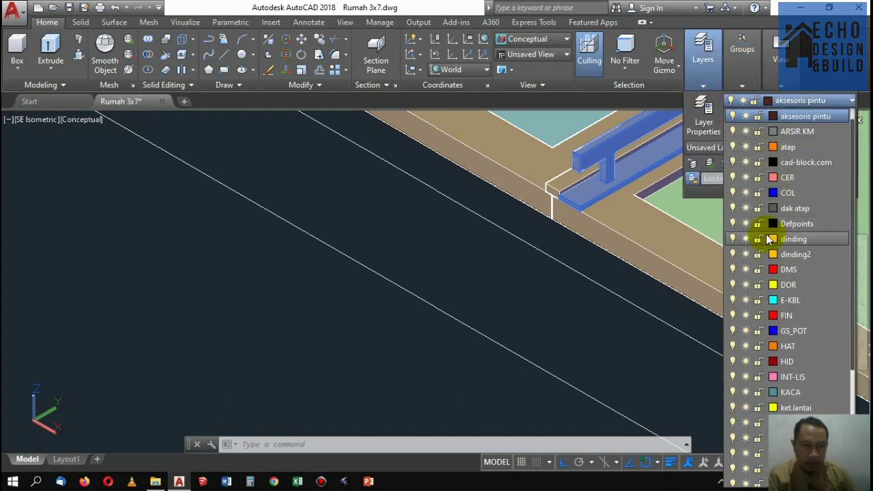
# Change the aksesoris pintu layer's color to index color 230
pyautogui.click(705, 103)
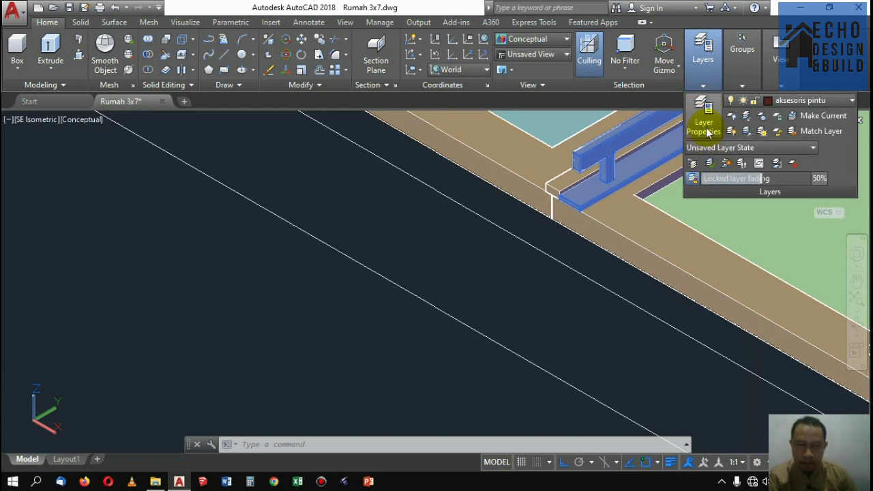
pyautogui.click(706, 131)
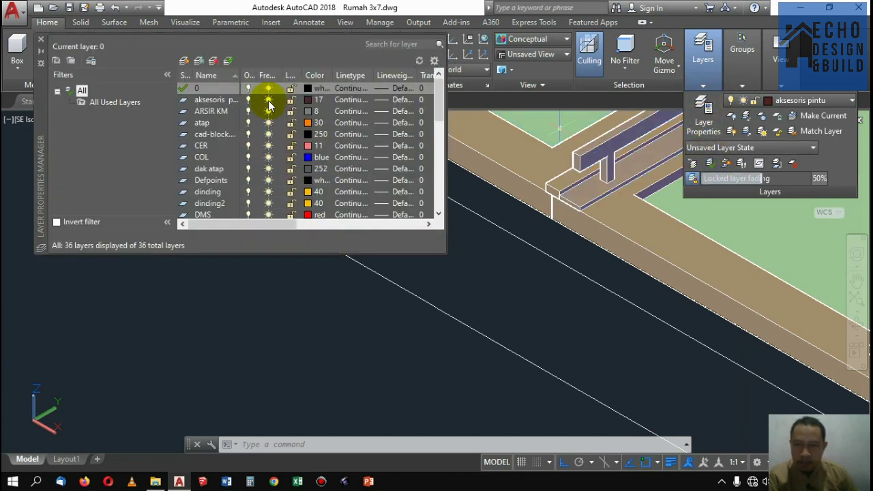
pyautogui.click(308, 101)
pyautogui.click(308, 101)
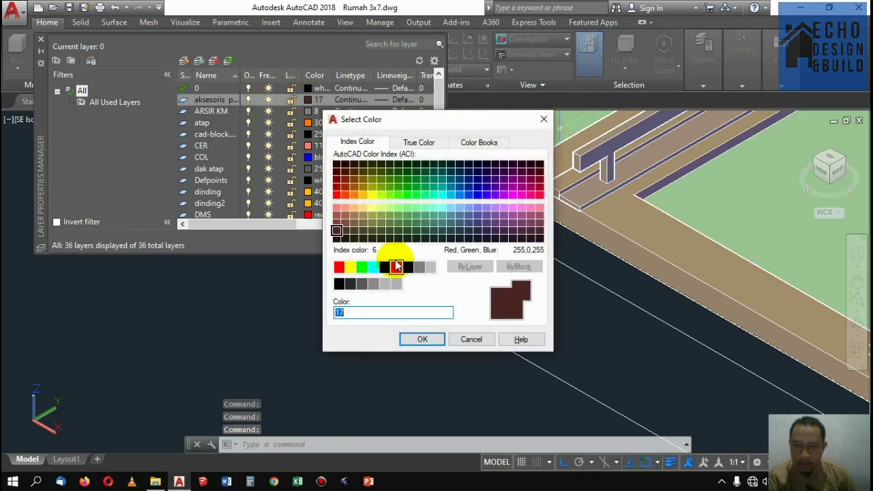
pyautogui.click(534, 202)
pyautogui.click(422, 339)
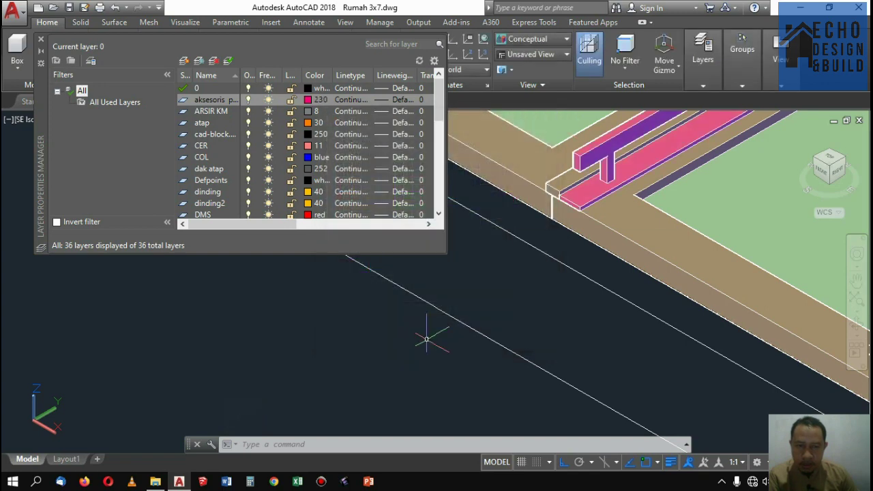
pyautogui.click(40, 39)
pyautogui.scroll(-3, 302, 265)
pyautogui.scroll(2, 272, 244)
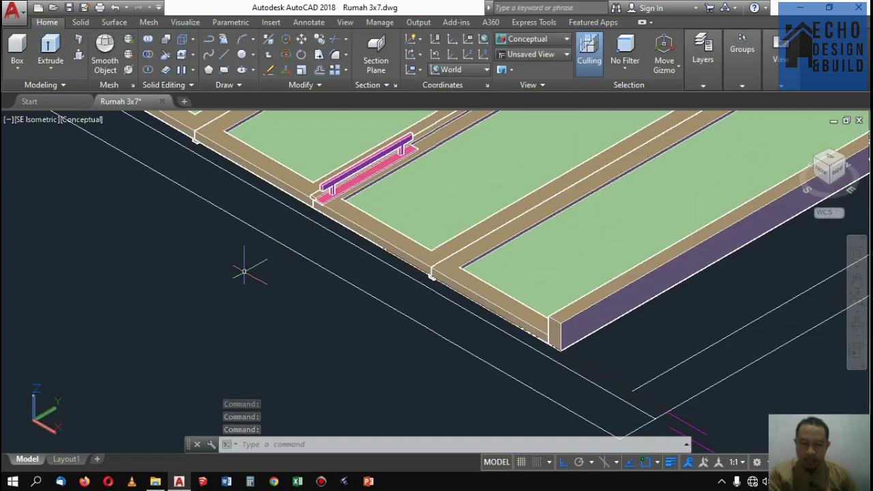
pyautogui.write('m')
pyautogui.press('Return')
pyautogui.click(222, 281)
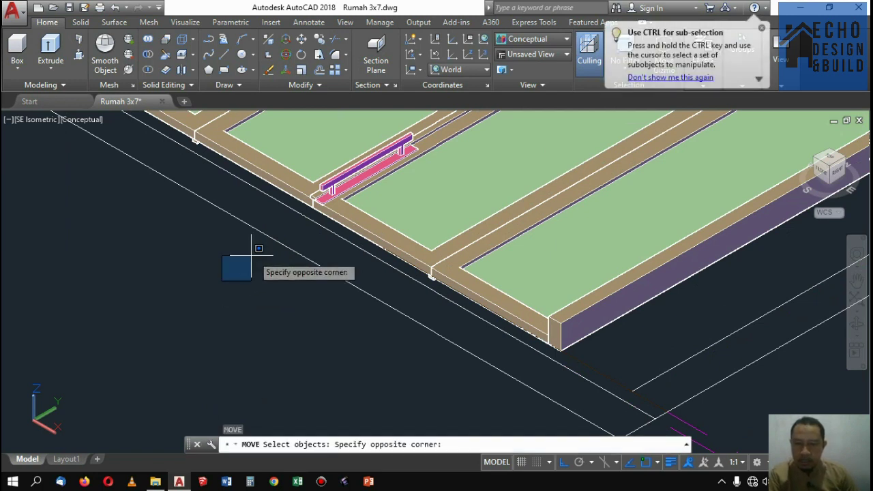
pyautogui.click(256, 253)
pyautogui.press('Escape')
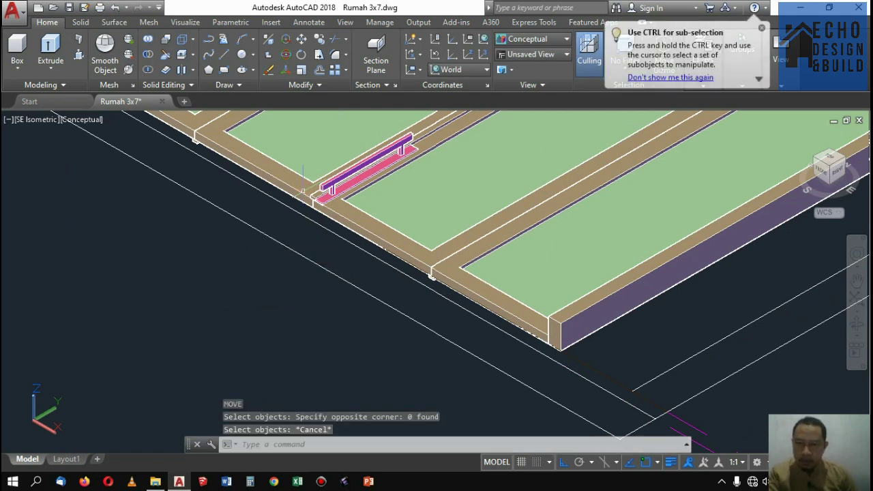
# Move the door handle 0.8 along the door leaf's length, away from the leaf's end edge
pyautogui.click(324, 183)
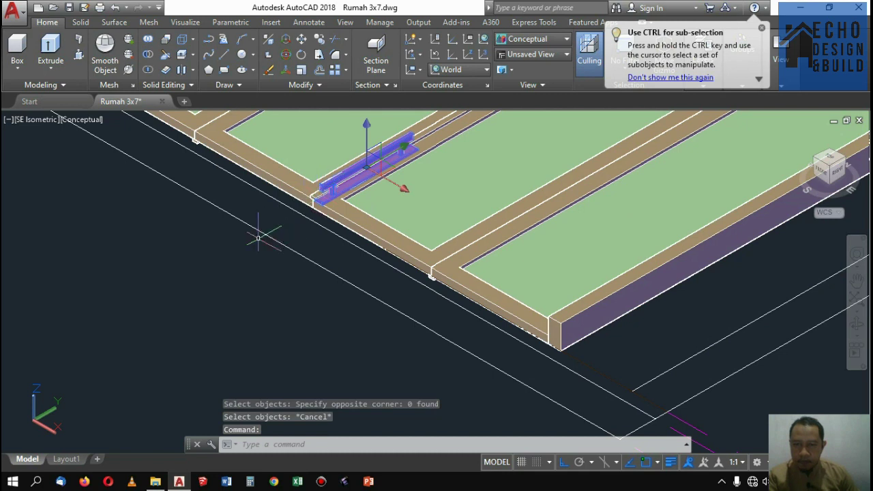
pyautogui.write('m')
pyautogui.press('Return')
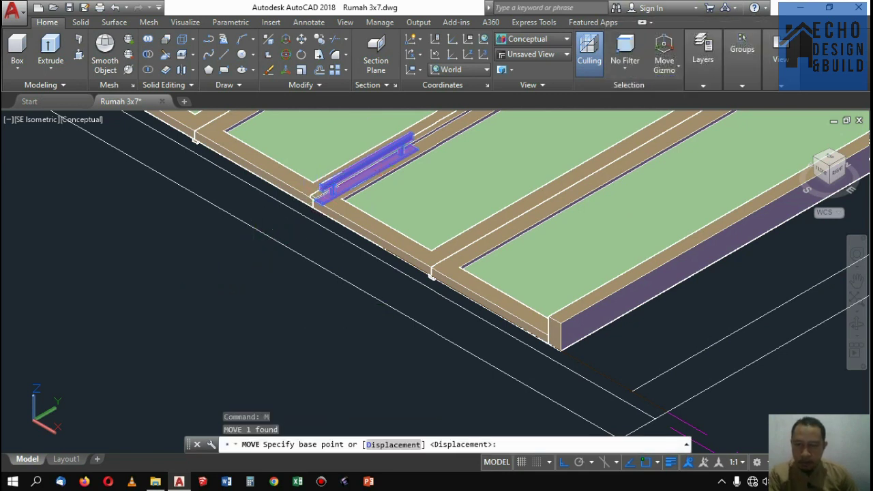
pyautogui.click(221, 276)
pyautogui.write('0.8')
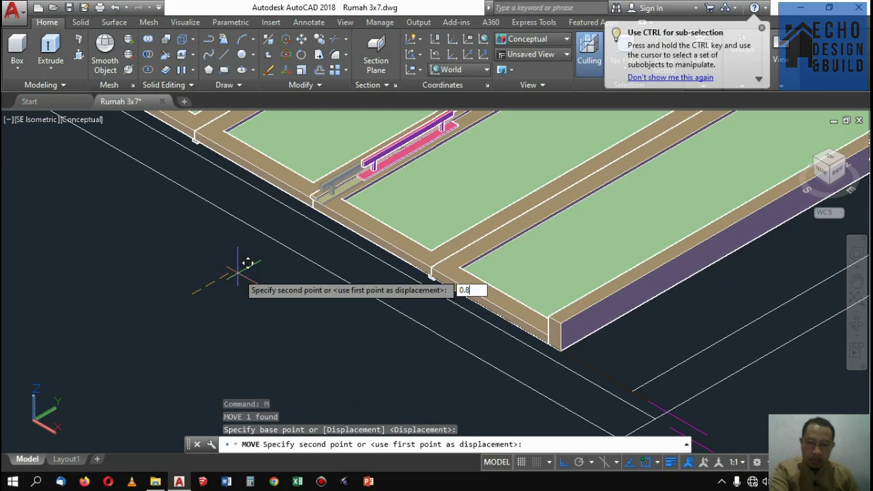
pyautogui.press('Return')
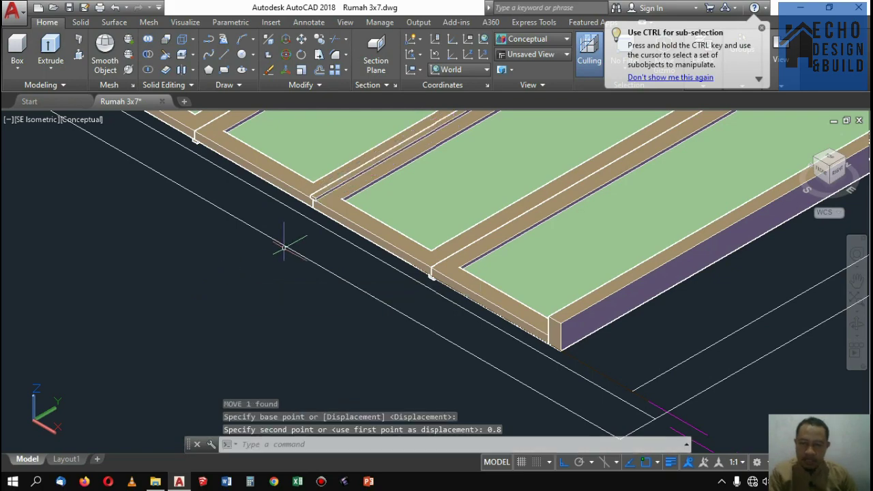
# Mirror the door handle about the joint line between the two middle door leaves, keeping the source handle
pyautogui.scroll(-5, 287, 244)
pyautogui.scroll(6, 354, 223)
pyautogui.scroll(3, 357, 222)
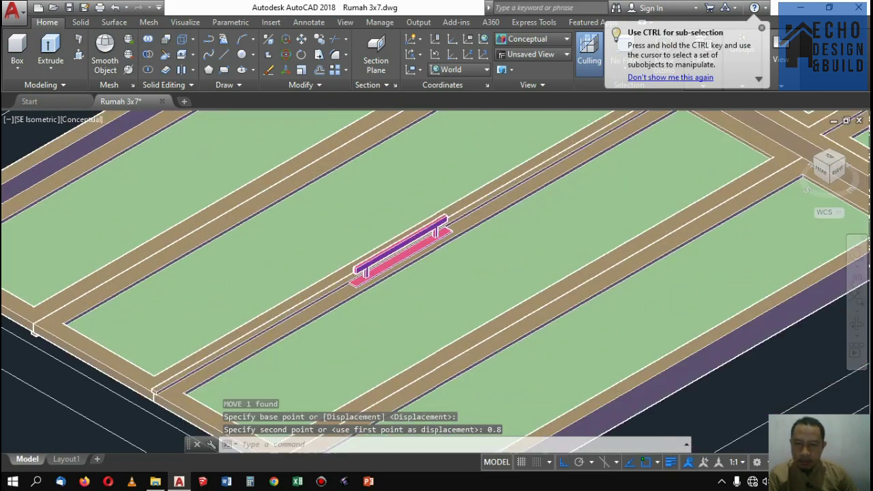
pyautogui.click(414, 225)
pyautogui.scroll(-5, 414, 227)
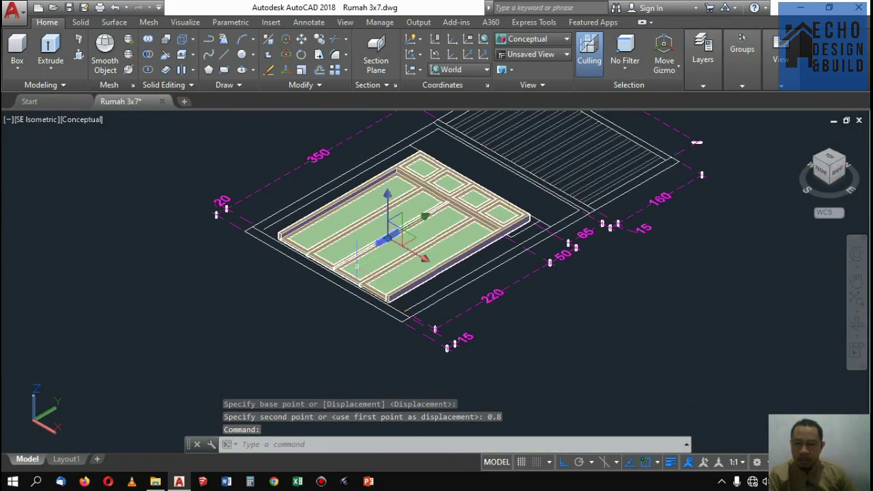
pyautogui.scroll(8, 368, 281)
pyautogui.click(371, 280)
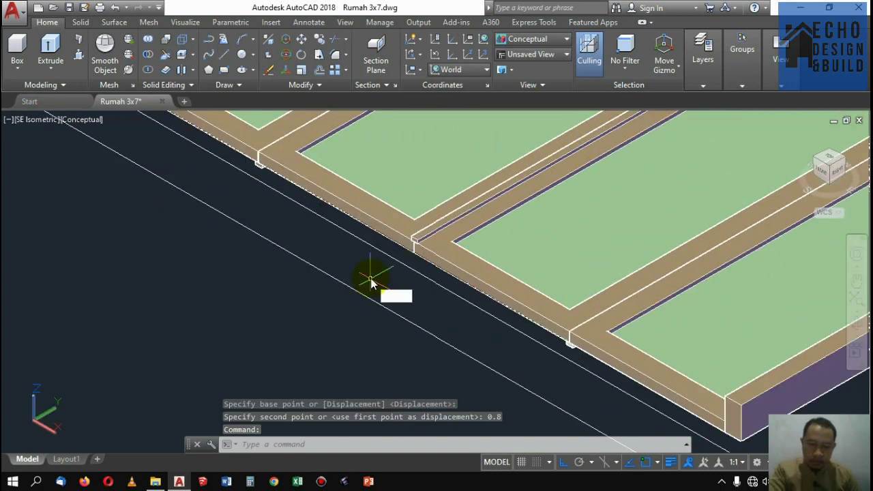
pyautogui.write('mi')
pyautogui.press('Return')
pyautogui.scroll(4, 409, 259)
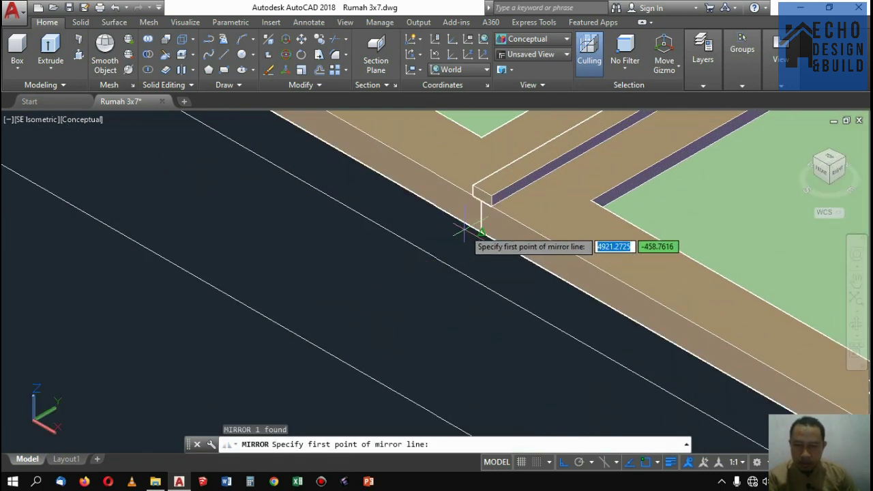
pyautogui.click(479, 232)
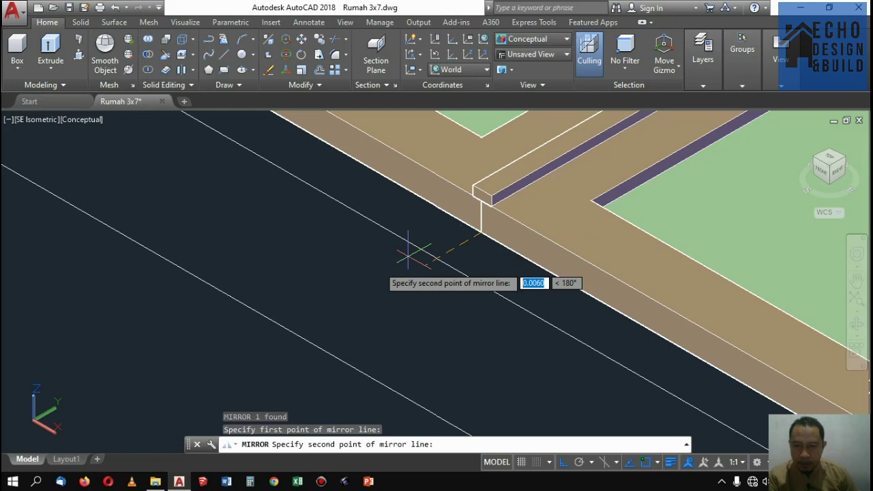
pyautogui.click(332, 287)
pyautogui.press('Return')
# Move the door handle on the right-hand middle leaf 0.01 in the positive X direction, away from the joint line
pyautogui.scroll(-5, 347, 274)
pyautogui.scroll(6, 445, 226)
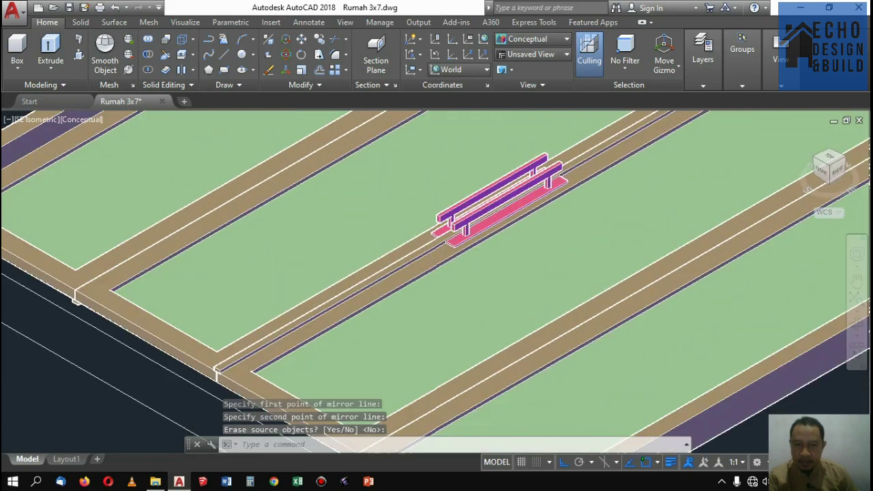
pyautogui.scroll(2, 445, 227)
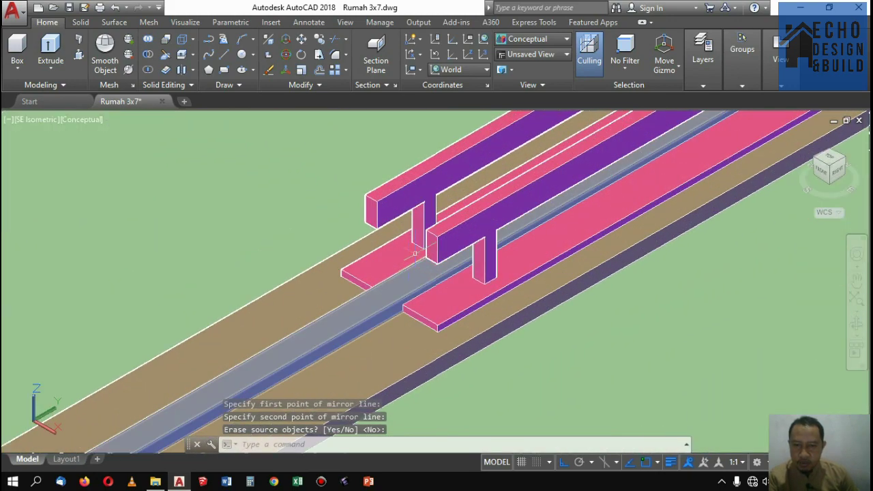
pyautogui.scroll(-1, 459, 212)
pyautogui.click(459, 212)
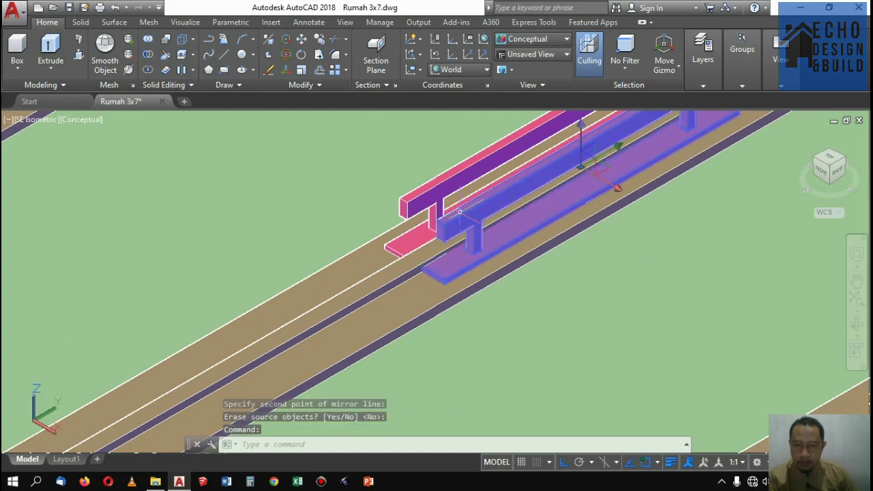
pyautogui.scroll(-3, 463, 202)
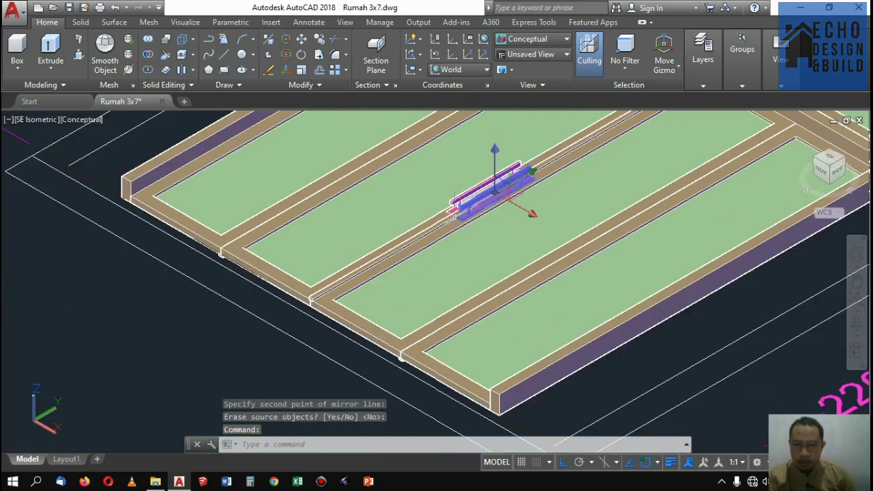
pyautogui.scroll(2, 467, 203)
pyautogui.scroll(-3, 467, 202)
pyautogui.scroll(2, 450, 334)
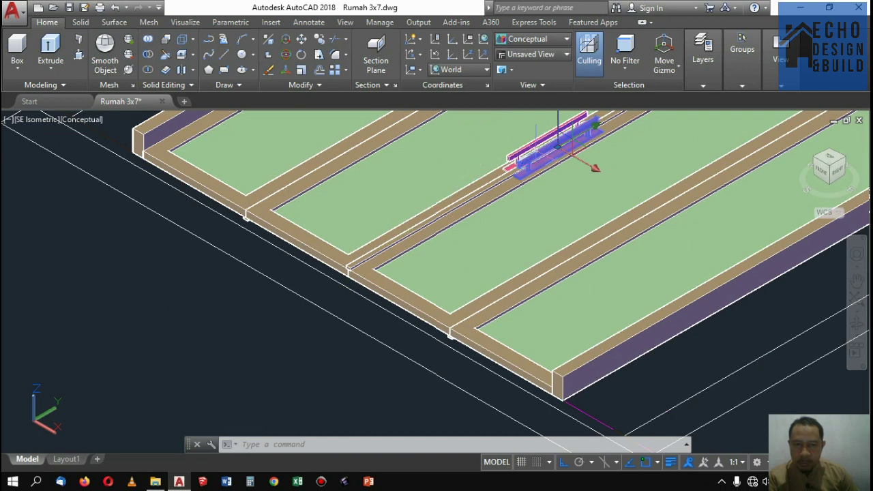
pyautogui.press('Return')
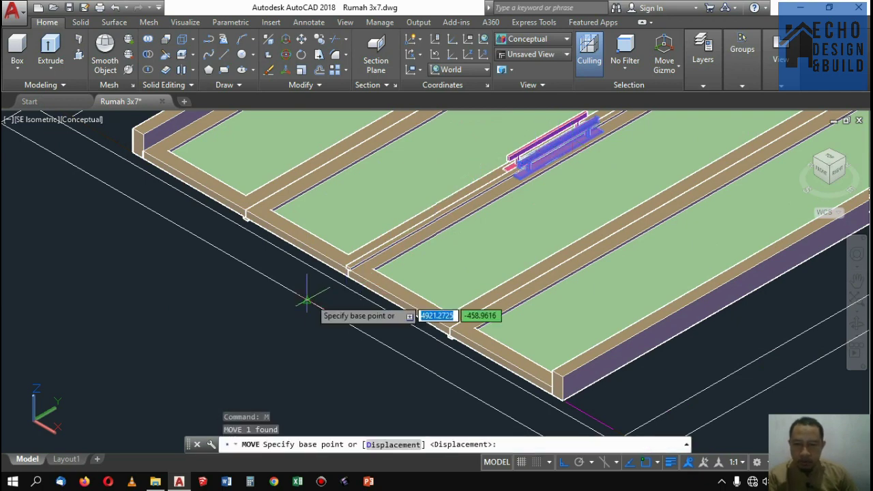
pyautogui.scroll(3, 306, 298)
pyautogui.click(356, 258)
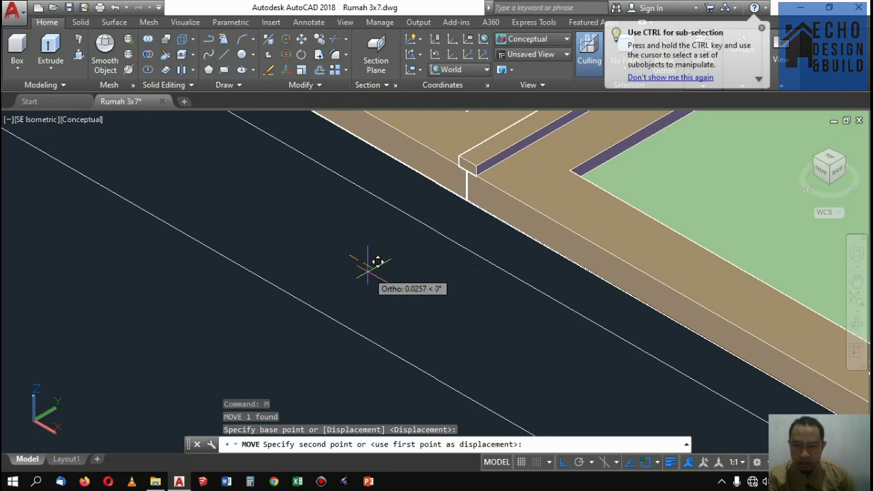
pyautogui.write('0.')
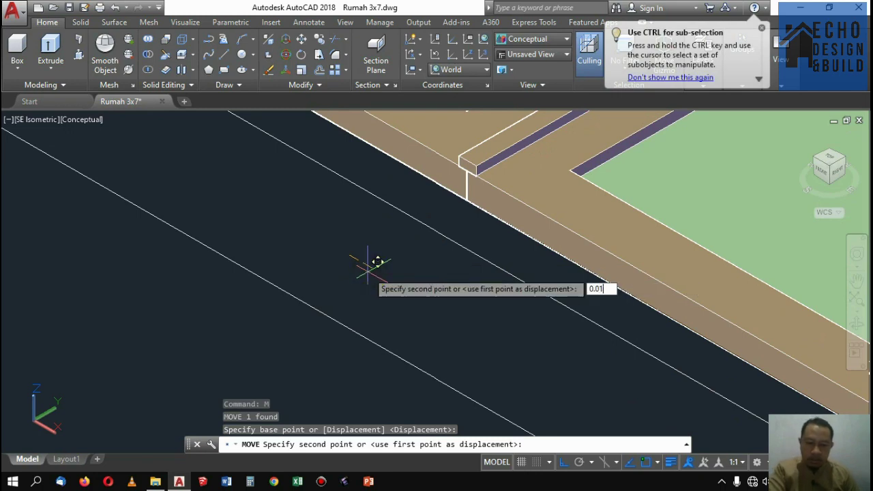
pyautogui.write('01')
pyautogui.press('Return')
pyautogui.scroll(-5, 482, 184)
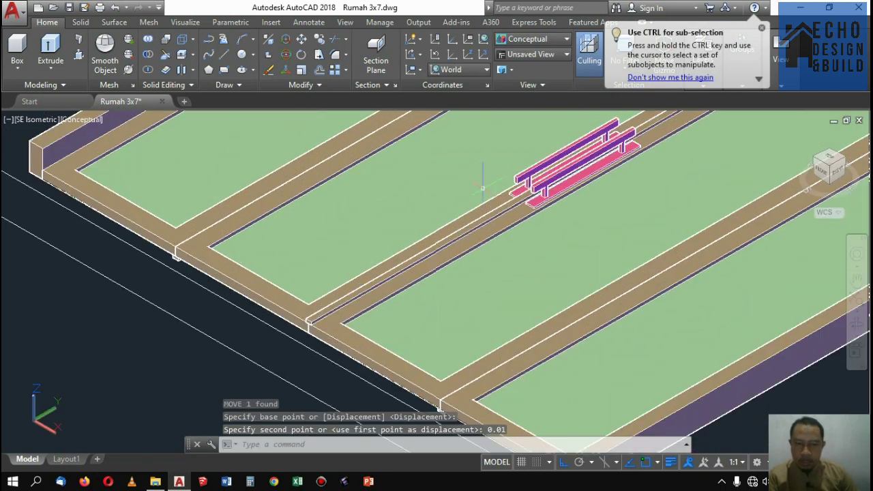
# Move the door handle on the left-hand middle leaf 0.01 in the negative X direction, away from the joint line
pyautogui.click(513, 178)
pyautogui.scroll(-4, 511, 178)
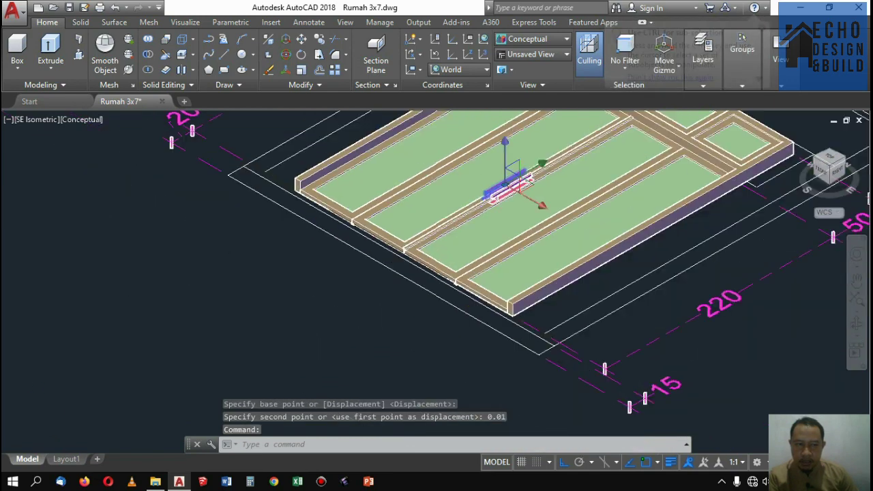
pyautogui.scroll(2, 413, 240)
pyautogui.scroll(2, 372, 270)
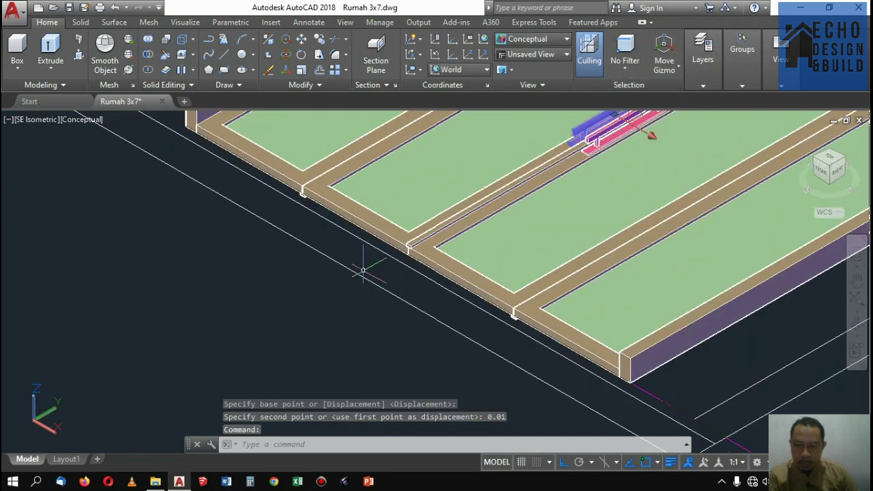
pyautogui.write('m')
pyautogui.press('Return')
pyautogui.scroll(4, 382, 281)
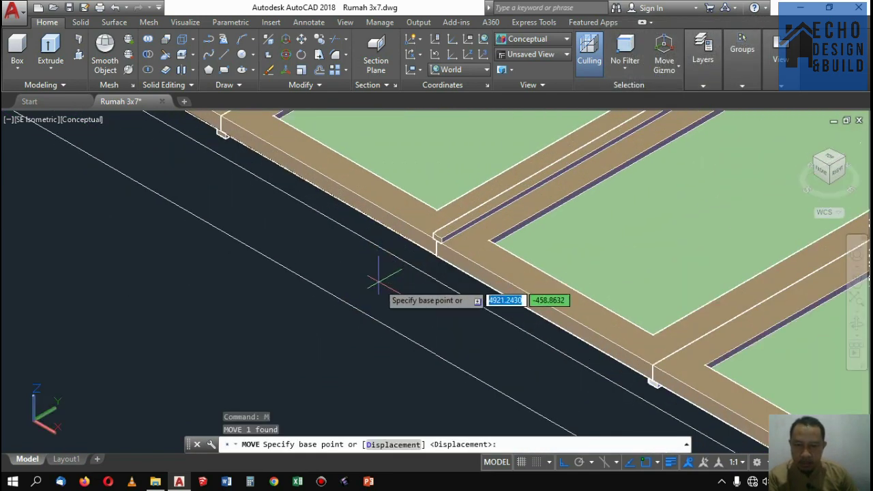
pyautogui.click(372, 259)
pyautogui.write('0')
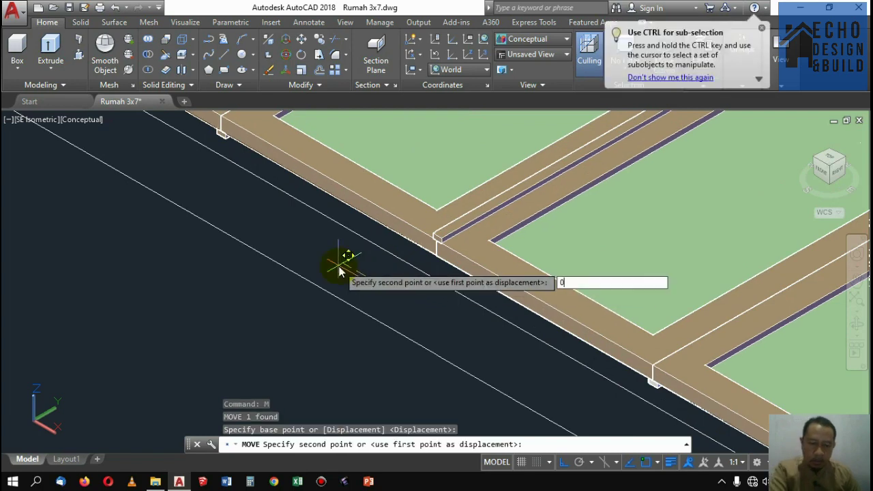
pyautogui.write('.01')
pyautogui.press('Return')
pyautogui.scroll(-5, 348, 256)
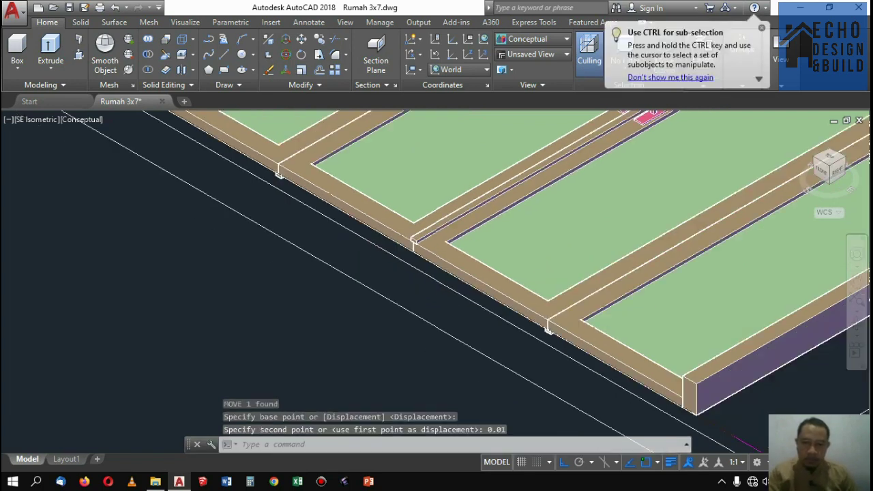
pyautogui.scroll(3, 385, 270)
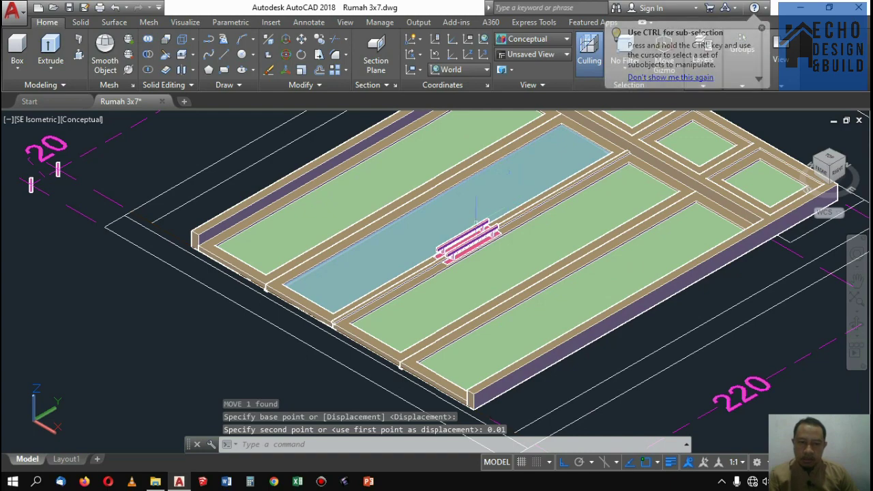
pyautogui.scroll(-2, 432, 242)
pyautogui.scroll(3, 428, 245)
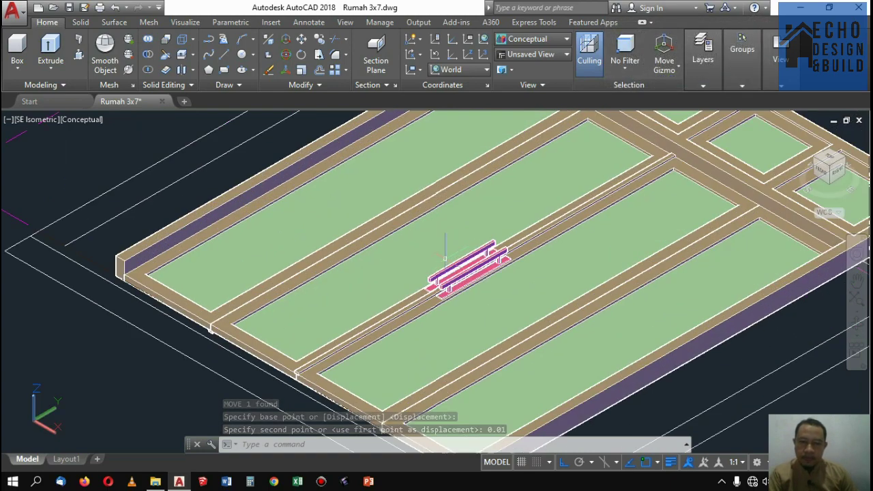
pyautogui.scroll(-3, 455, 256)
pyautogui.scroll(8, 385, 286)
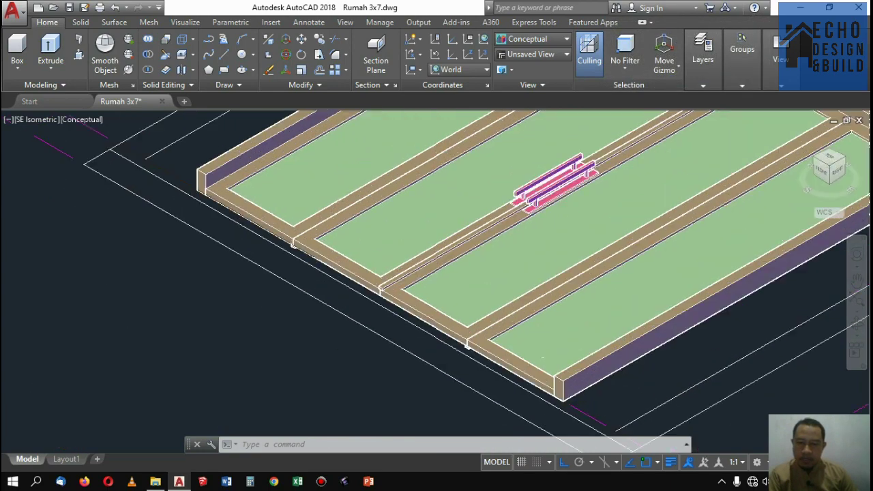
pyautogui.scroll(-3, 388, 286)
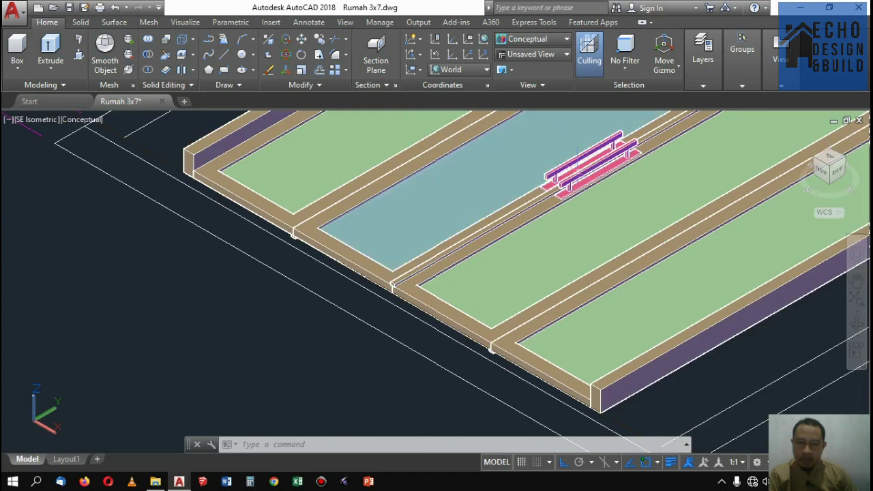
pyautogui.click(579, 174)
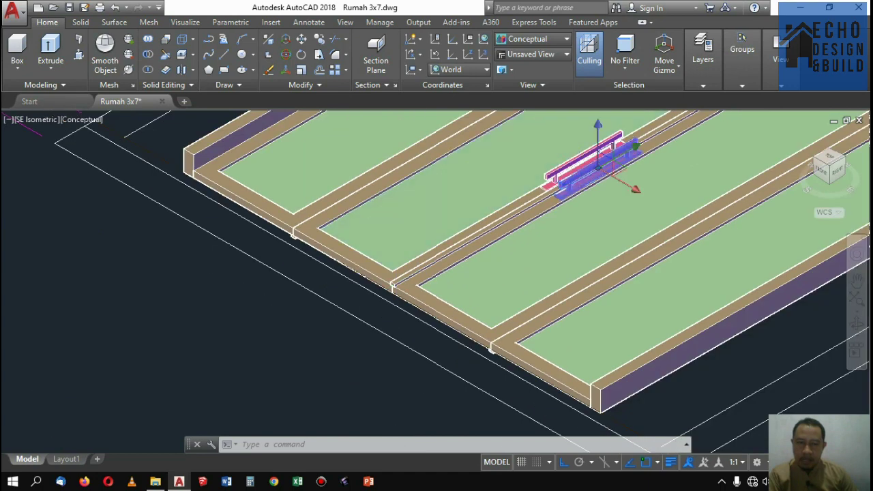
pyautogui.click(558, 165)
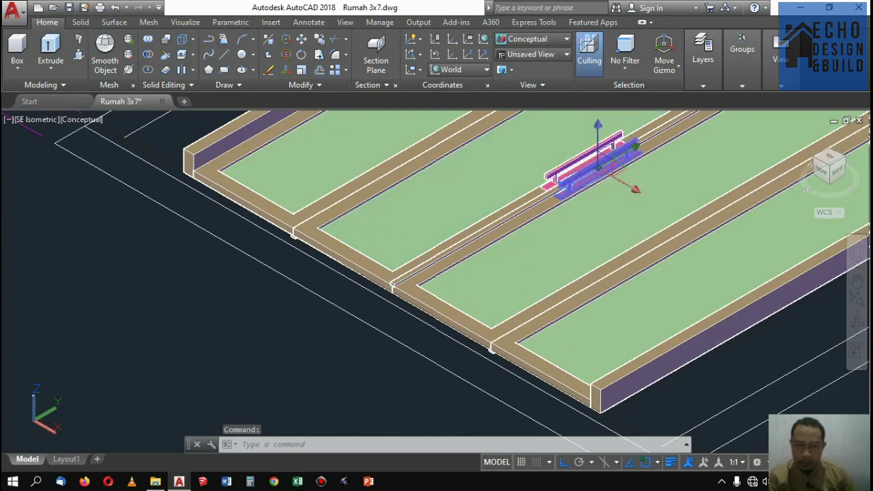
pyautogui.press('Escape')
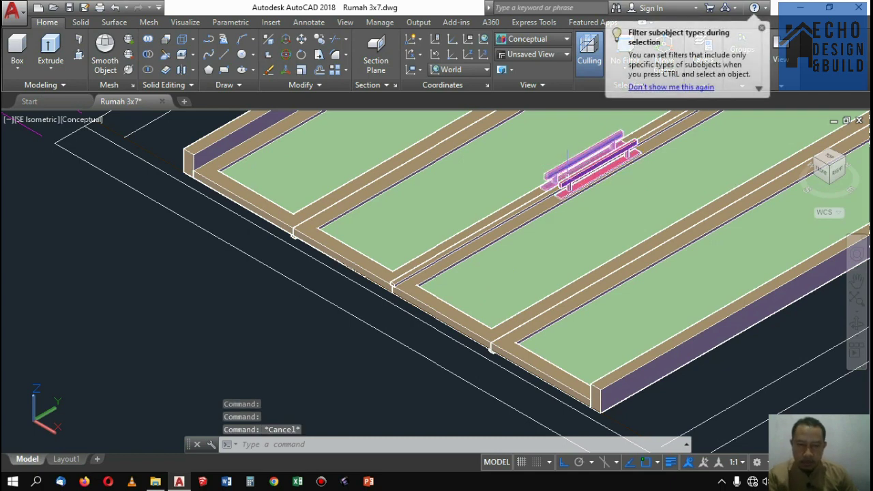
# Select both door handles on the middle leaves and switch the visual style to 2D Wireframe
pyautogui.click(557, 174)
pyautogui.click(555, 174)
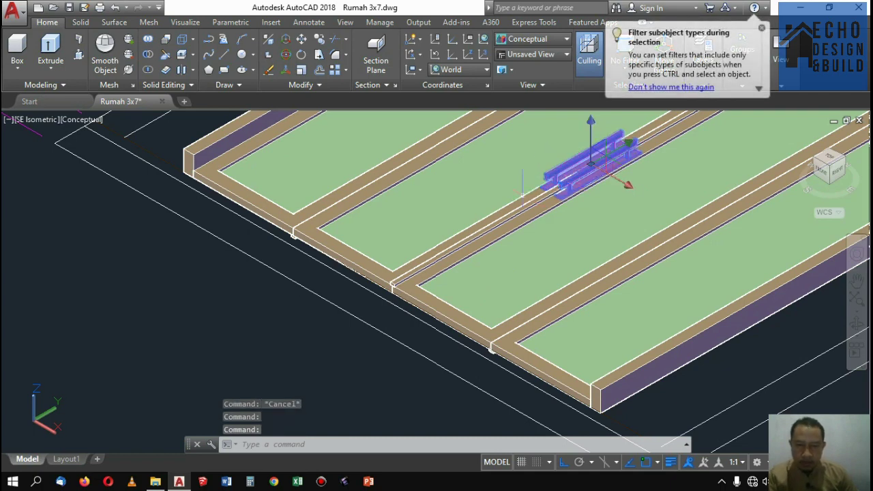
pyautogui.scroll(3, 361, 319)
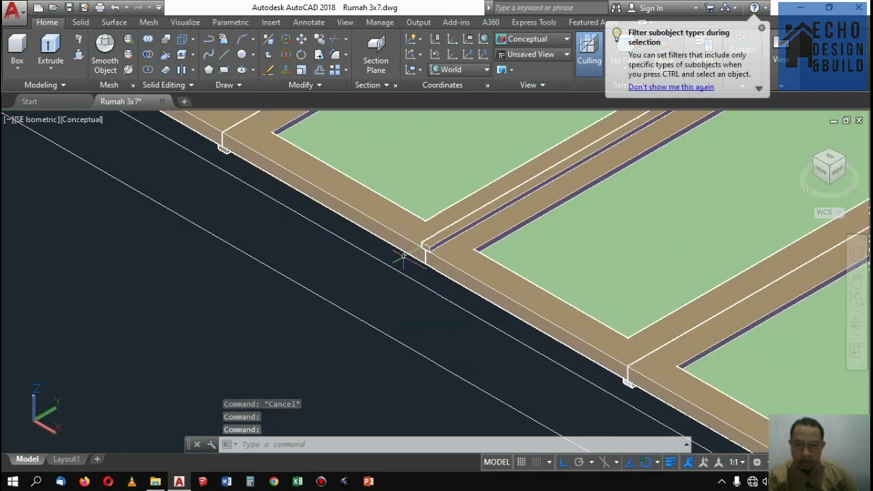
pyautogui.click(521, 39)
pyautogui.click(518, 65)
pyautogui.scroll(-5, 498, 156)
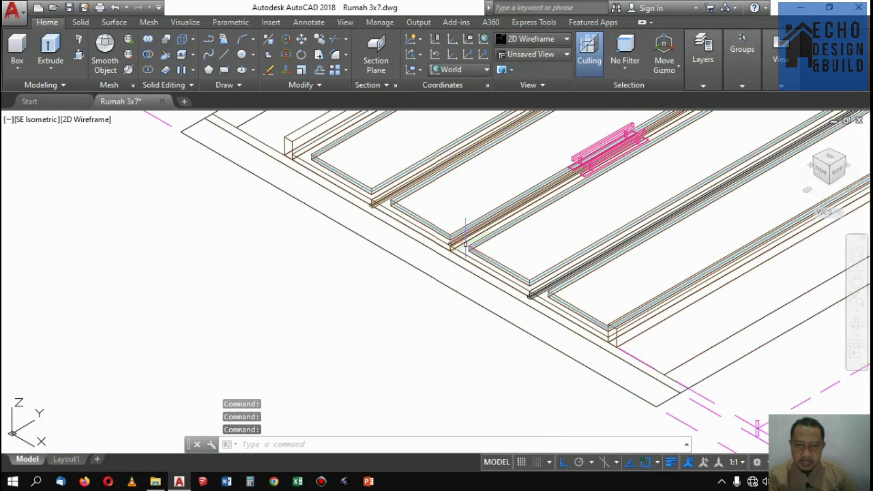
pyautogui.scroll(6, 530, 175)
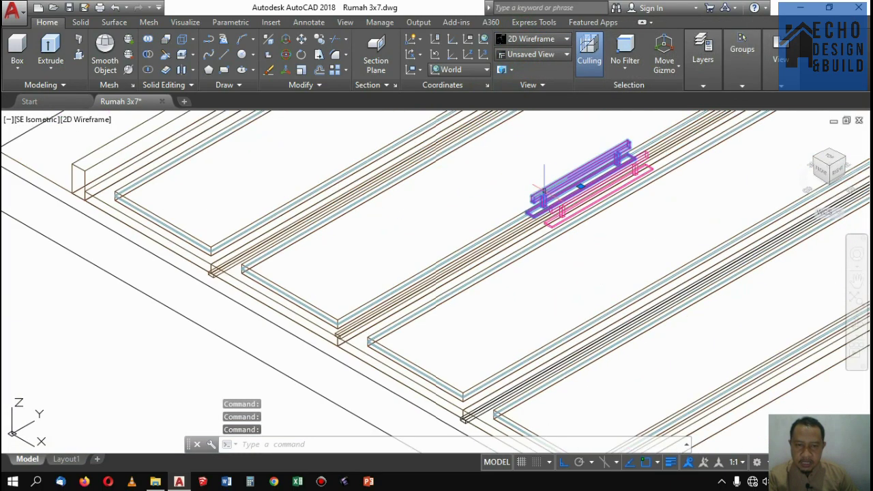
pyautogui.scroll(3, 539, 194)
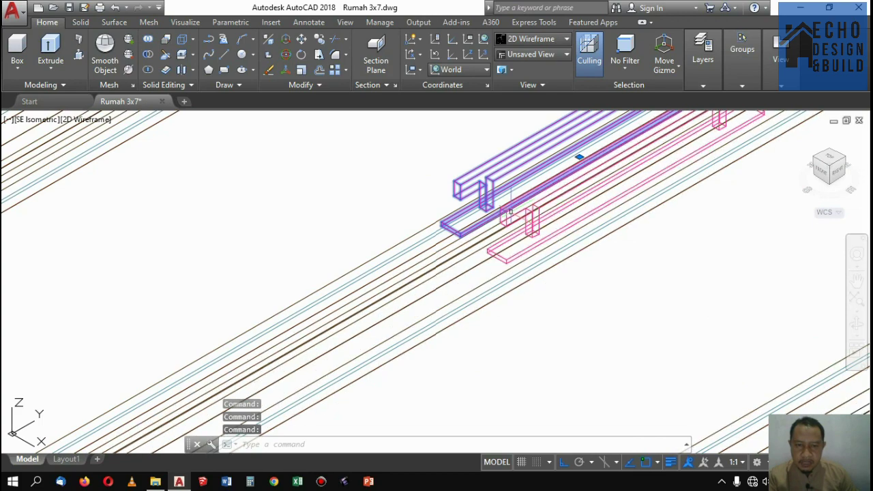
pyautogui.scroll(-5, 552, 170)
pyautogui.scroll(5, 426, 278)
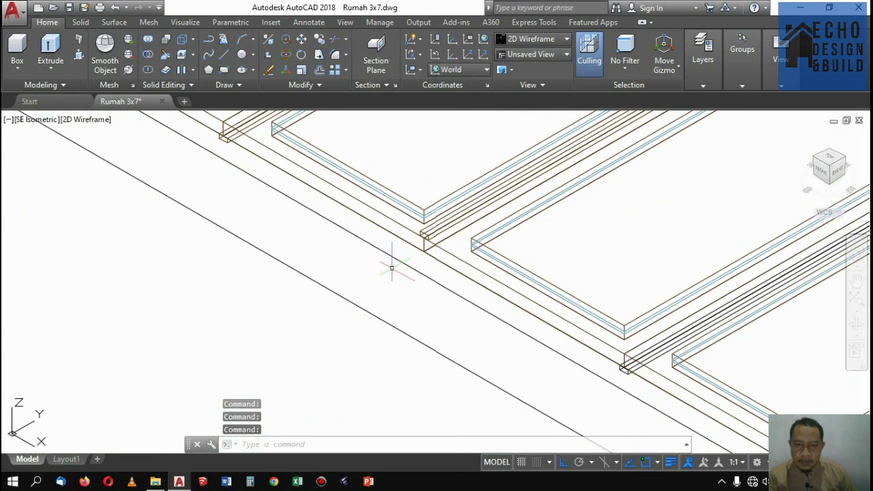
pyautogui.scroll(-2, 410, 244)
pyautogui.scroll(2, 411, 246)
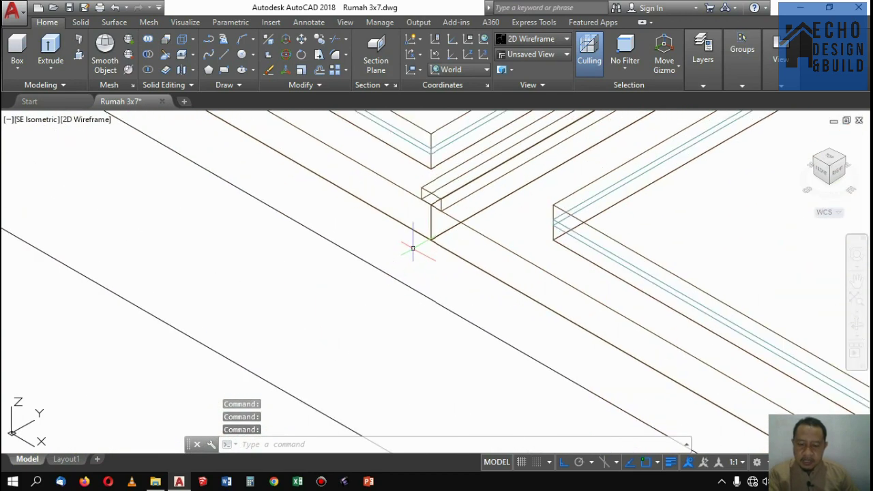
# Try to mirror the two selected magenta solids about a line along the foundation's outer bottom edge, keeping the source objects
pyautogui.write('m')
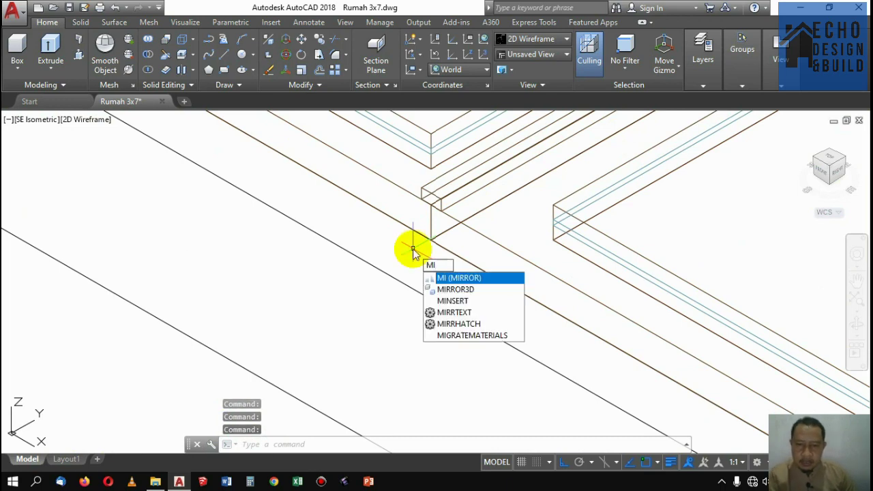
pyautogui.press('Return')
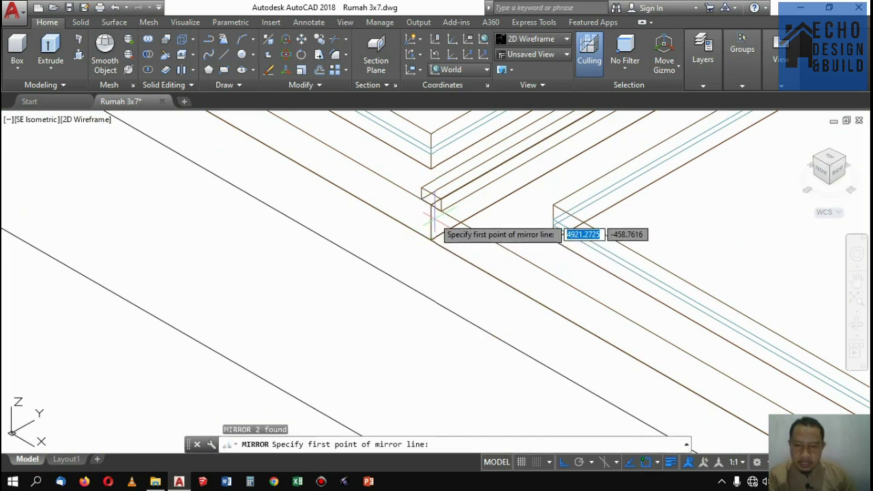
pyautogui.scroll(-2, 430, 240)
pyautogui.scroll(2, 430, 239)
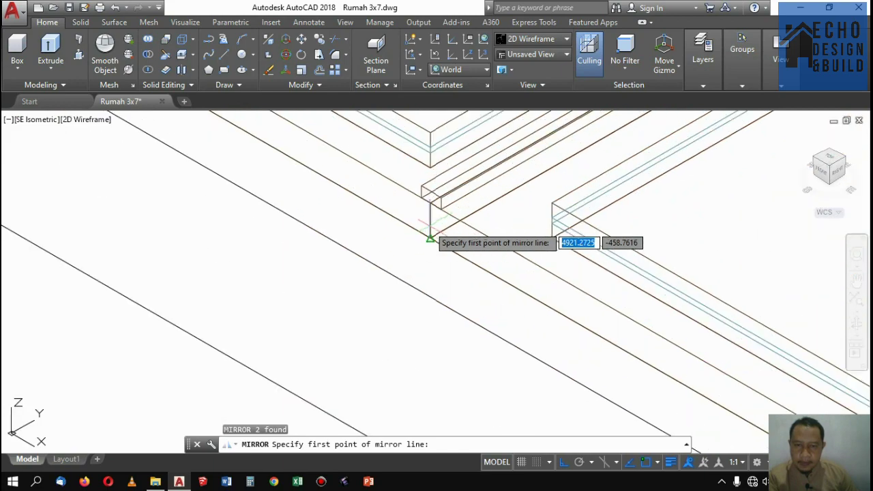
pyautogui.scroll(-3, 430, 240)
pyautogui.scroll(3, 437, 266)
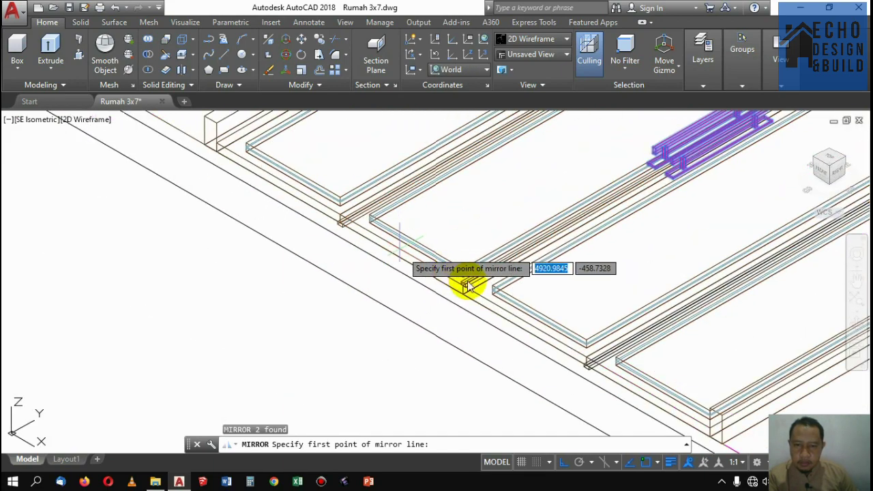
pyautogui.scroll(3, 457, 286)
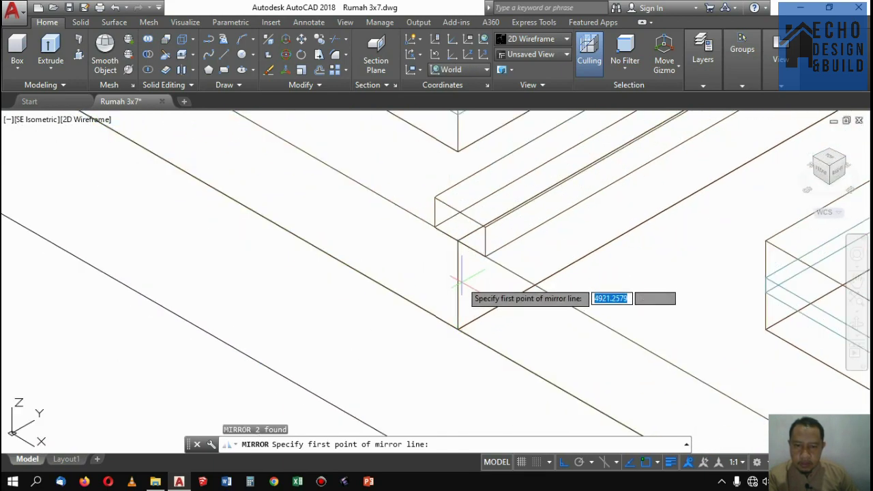
pyautogui.scroll(-1, 459, 283)
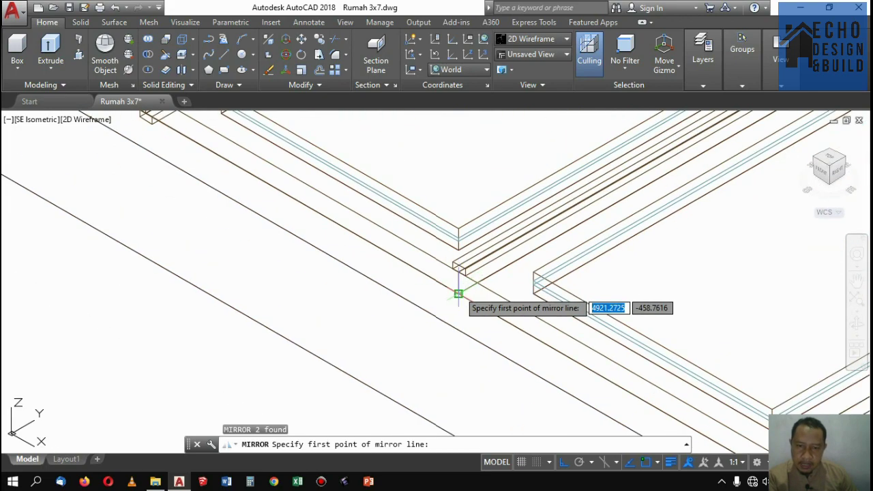
pyautogui.click(459, 294)
pyautogui.scroll(-3, 459, 290)
pyautogui.scroll(2, 556, 350)
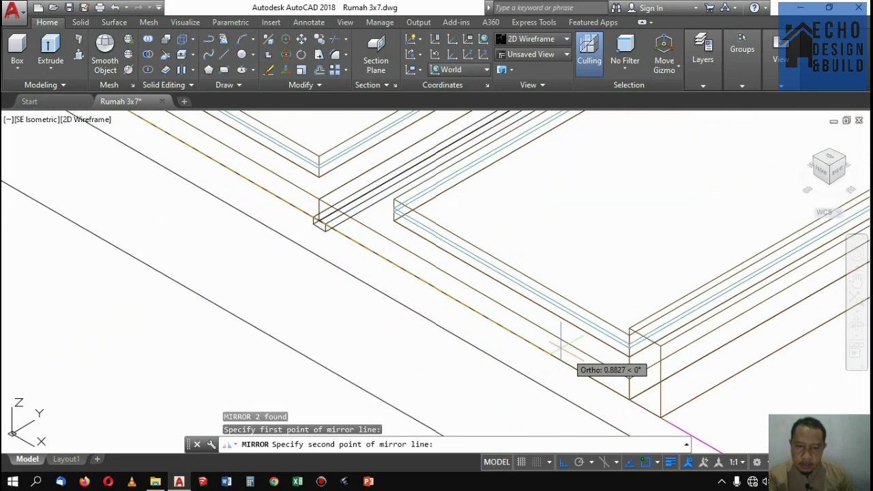
pyautogui.scroll(-2, 484, 294)
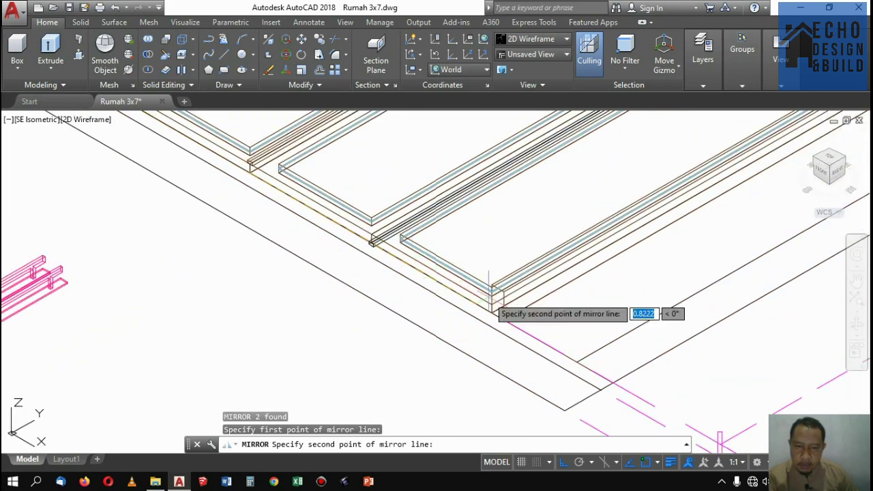
pyautogui.scroll(2, 456, 317)
pyautogui.click(456, 317)
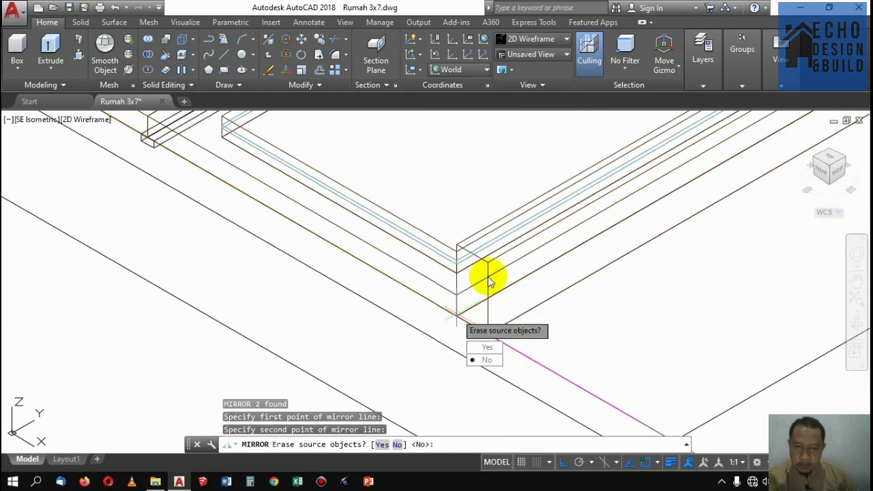
pyautogui.scroll(-3, 456, 317)
pyautogui.press('Return')
pyautogui.scroll(3, 364, 260)
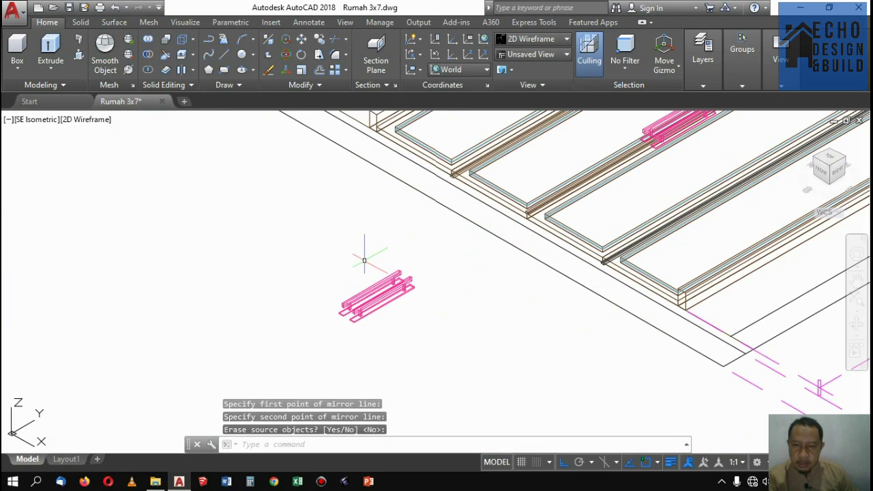
# Erase the two mirrored magenta copies lying outside the foundation
pyautogui.scroll(3, 355, 314)
pyautogui.click(438, 345)
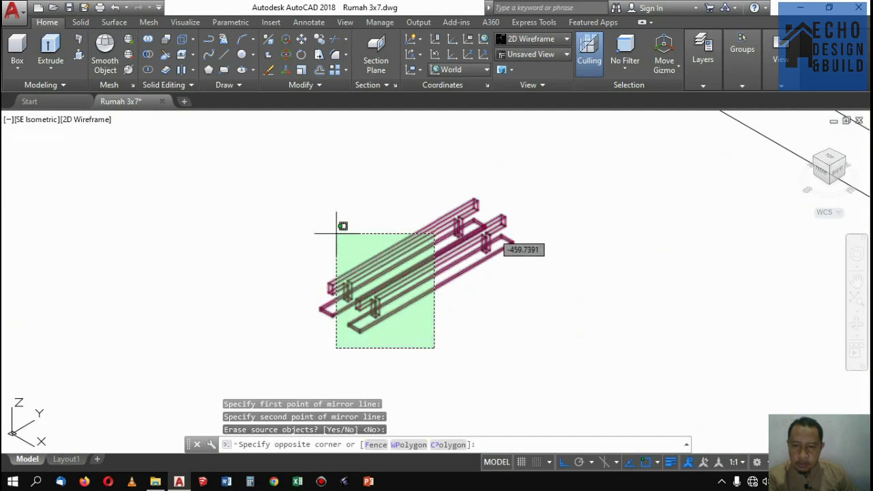
pyautogui.click(341, 224)
pyautogui.scroll(-4, 369, 286)
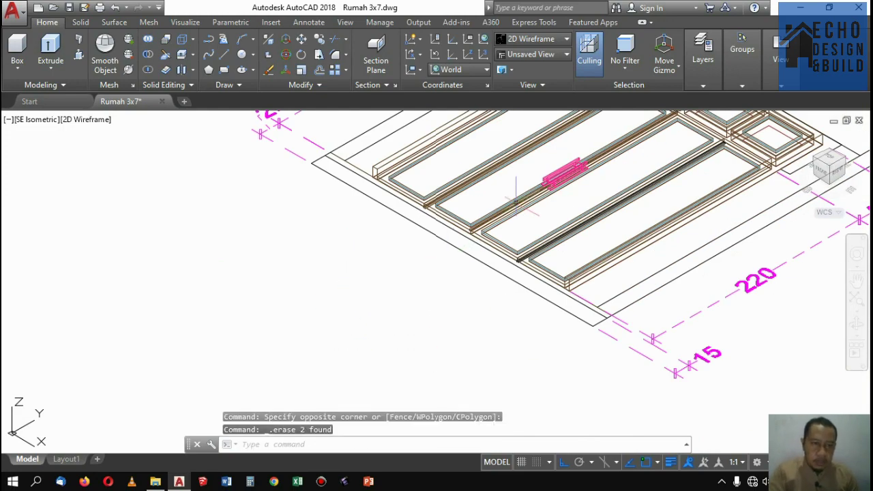
pyautogui.scroll(4, 572, 202)
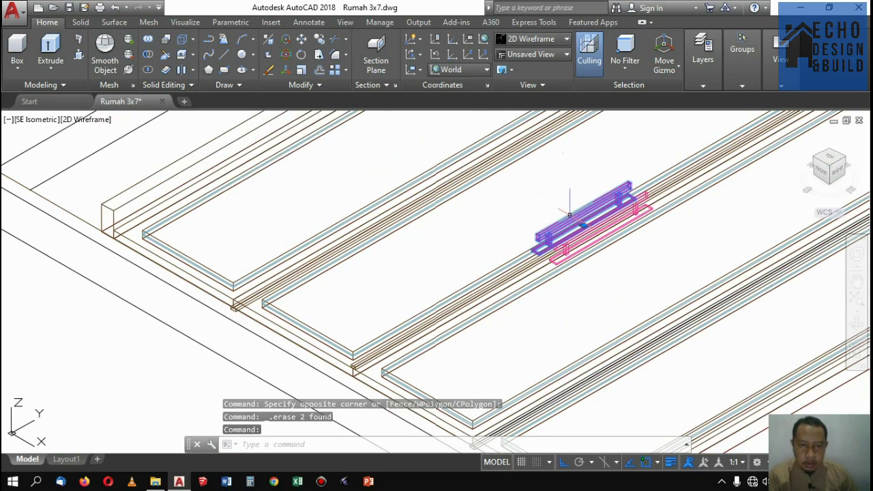
pyautogui.scroll(4, 565, 219)
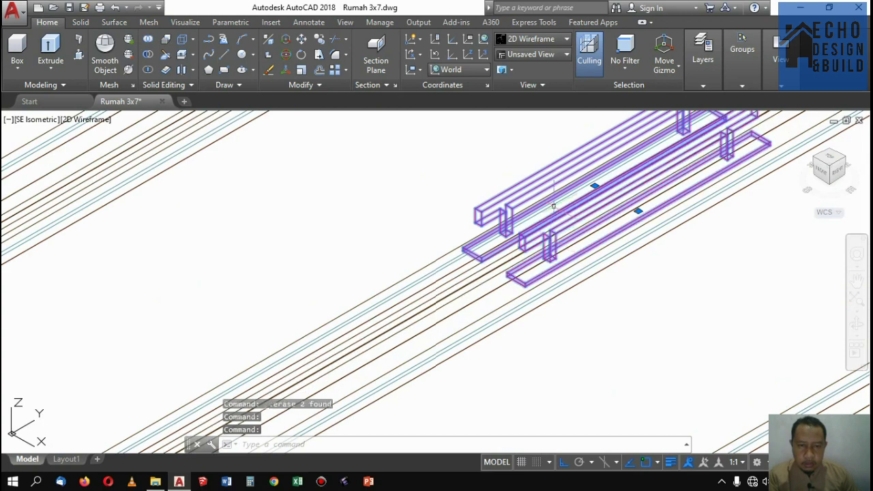
pyautogui.scroll(-4, 539, 225)
pyautogui.scroll(5, 436, 286)
pyautogui.scroll(3, 420, 234)
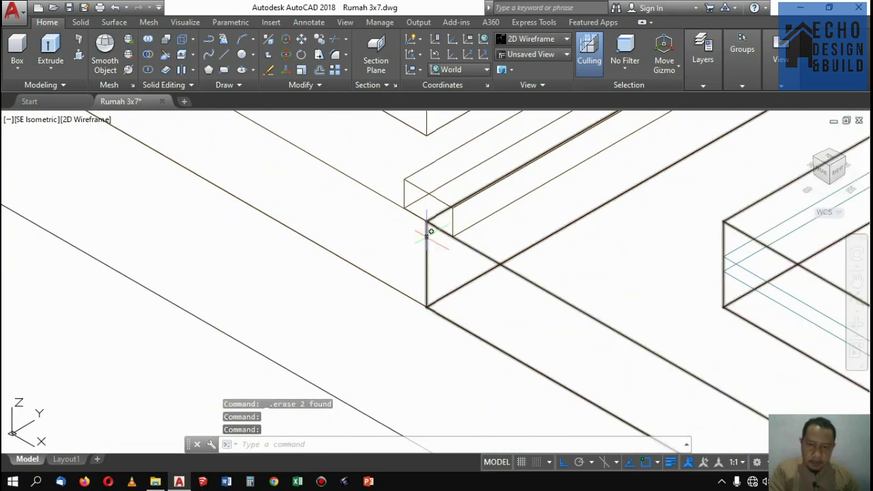
pyautogui.write('mi')
pyautogui.press('Return')
pyautogui.scroll(2, 426, 218)
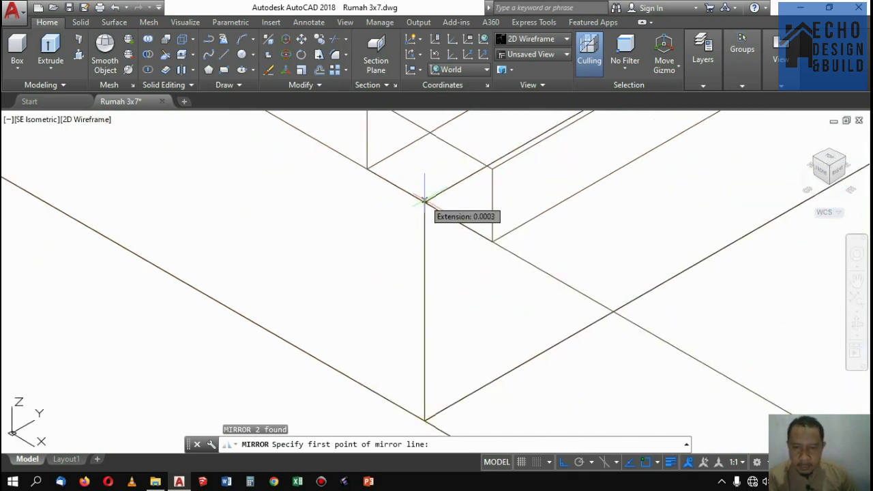
pyautogui.press('Escape')
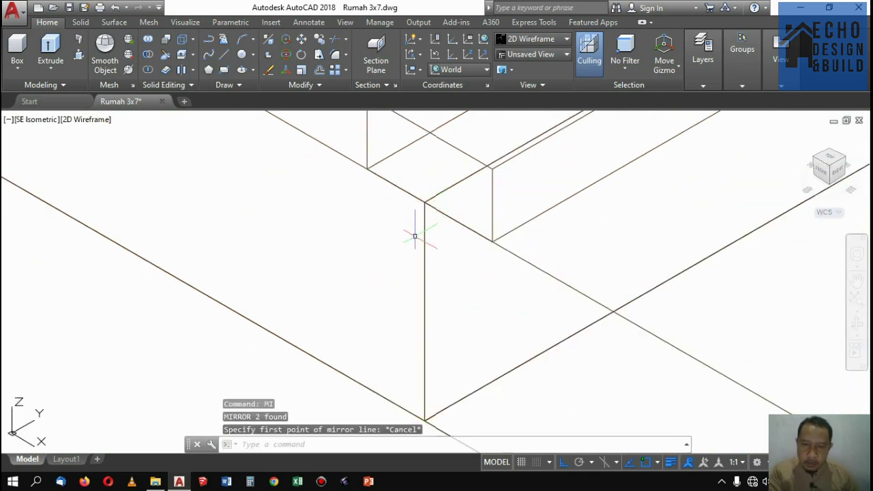
# Define a UCS with the ZAxis option, placing the origin at the middle beam's upper end corner and Z pointing outward from the foundation
pyautogui.write('UCS')
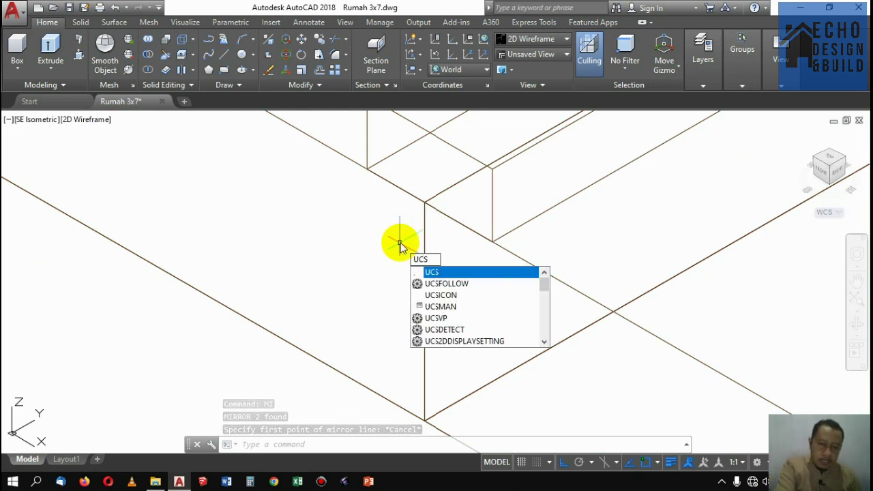
pyautogui.press('Return')
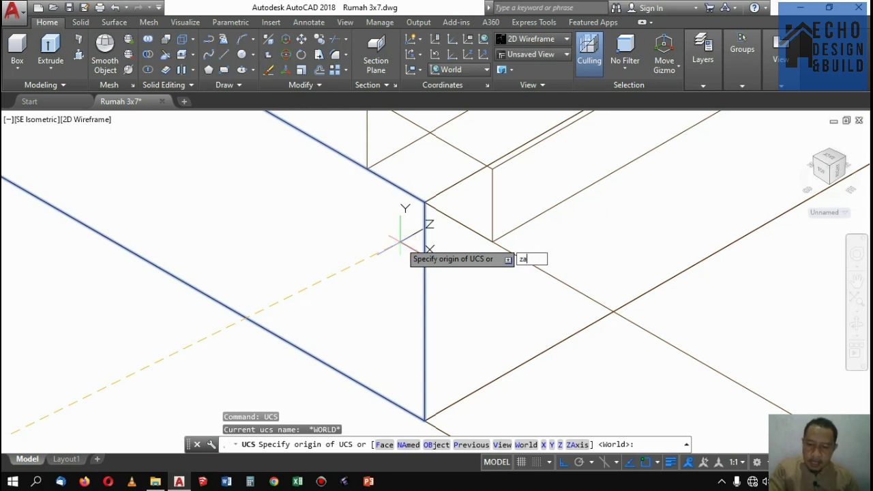
pyautogui.press('Return')
pyautogui.click(424, 201)
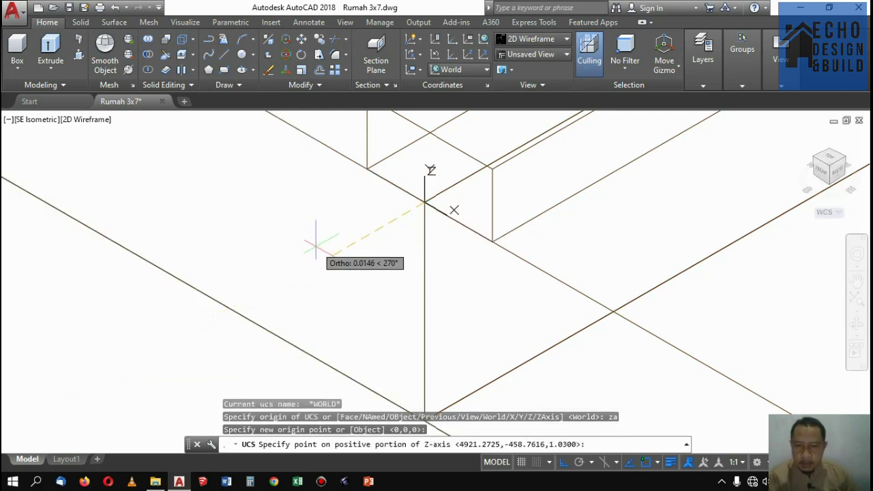
pyautogui.press('Return')
pyautogui.scroll(-5, 392, 232)
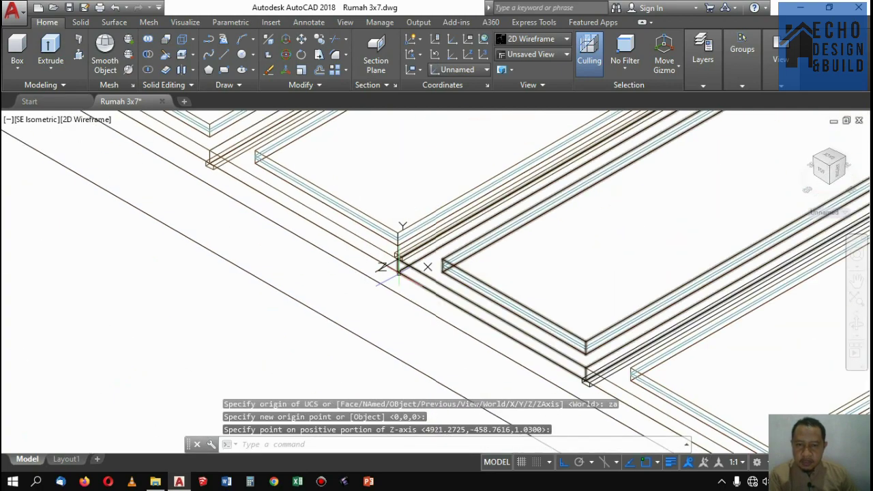
# Mirror the two magenta solids vertically about the X-axis line from the new UCS origin to the small strip's lower corner, keeping the source objects
pyautogui.scroll(-4, 492, 216)
pyautogui.scroll(6, 493, 215)
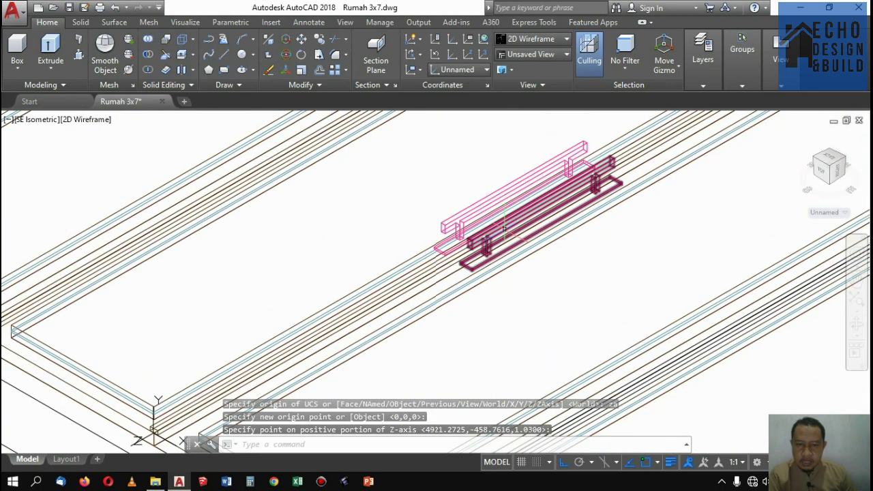
pyautogui.press('Return')
pyautogui.press('Escape')
pyautogui.scroll(-5, 492, 215)
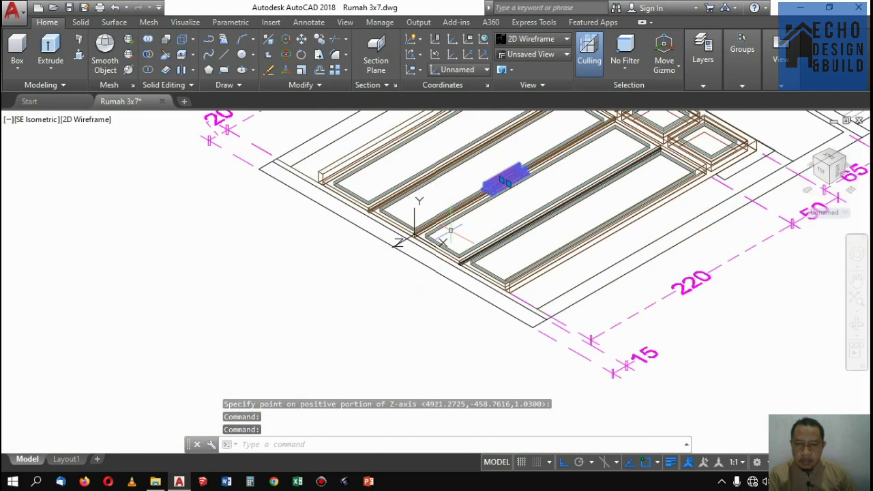
pyautogui.scroll(5, 403, 243)
pyautogui.scroll(4, 402, 242)
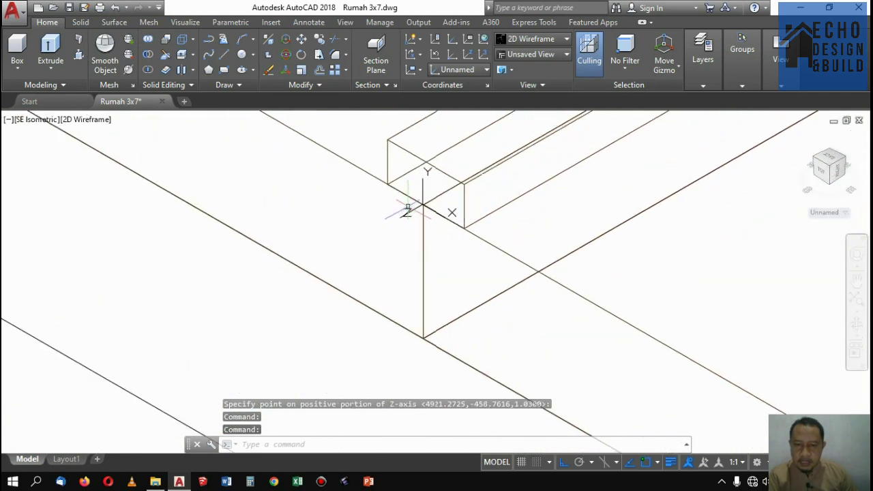
pyautogui.scroll(3, 407, 211)
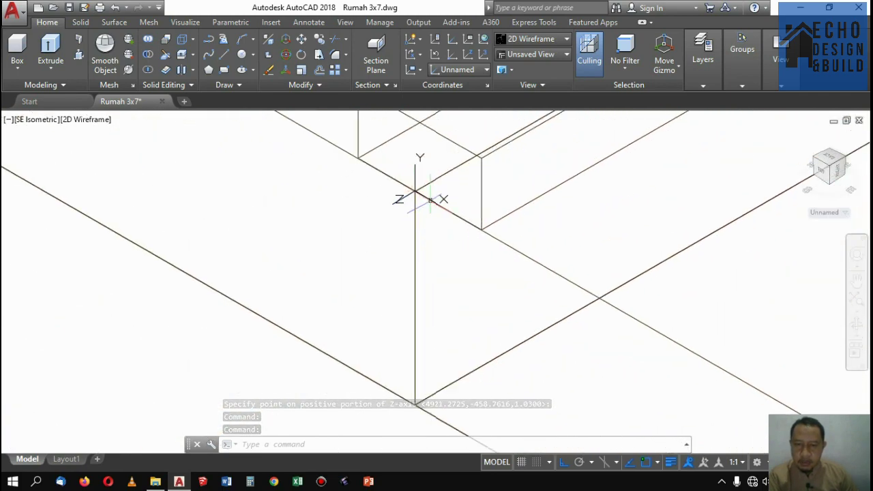
pyautogui.scroll(-3, 452, 199)
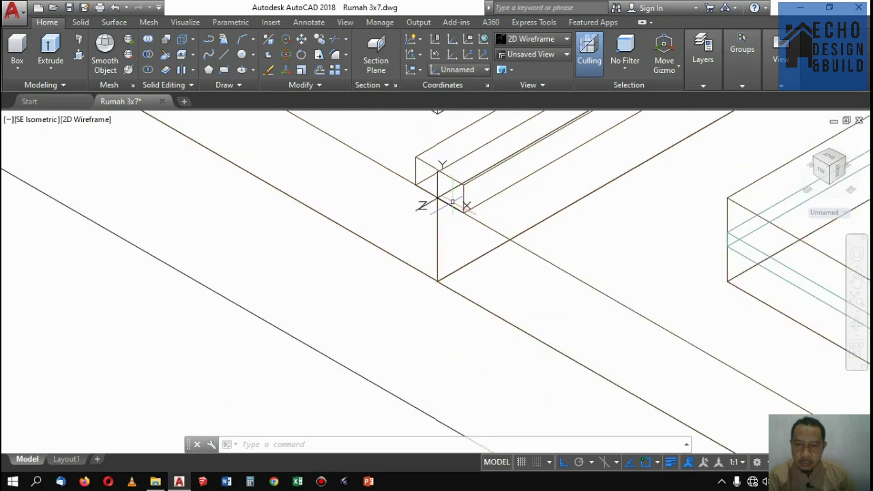
pyautogui.scroll(3, 422, 198)
pyautogui.scroll(4, 432, 225)
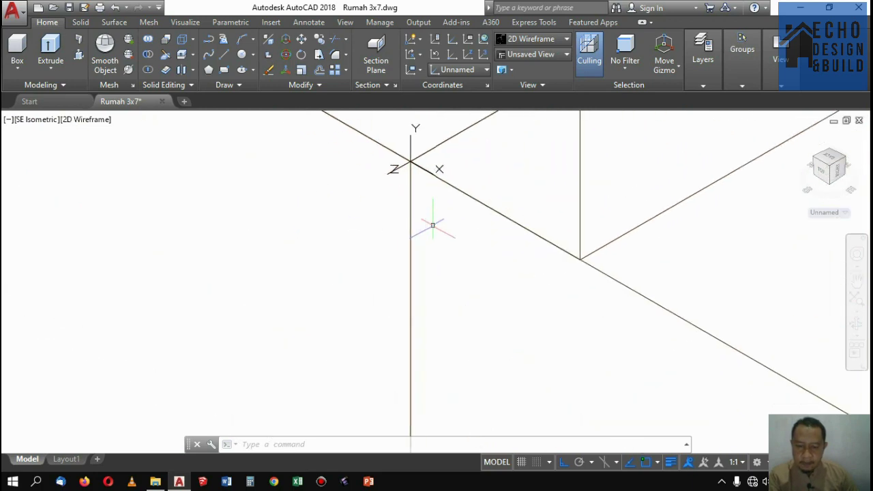
pyautogui.press('Return')
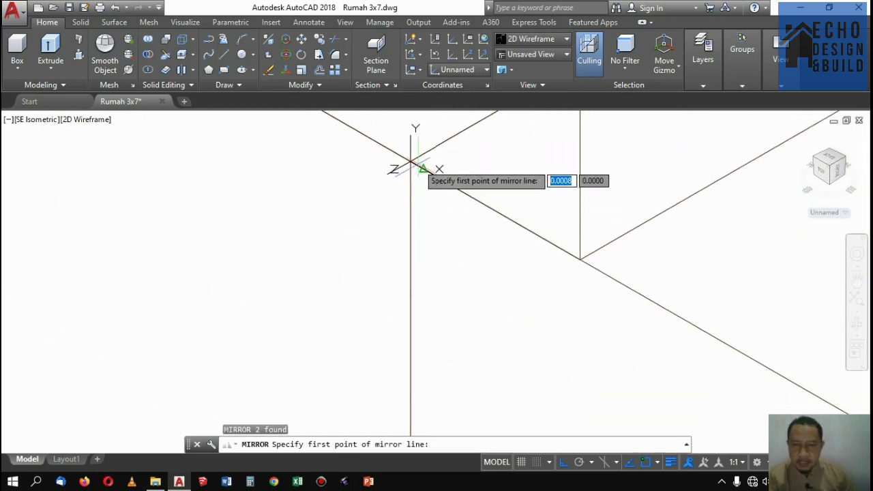
pyautogui.click(409, 163)
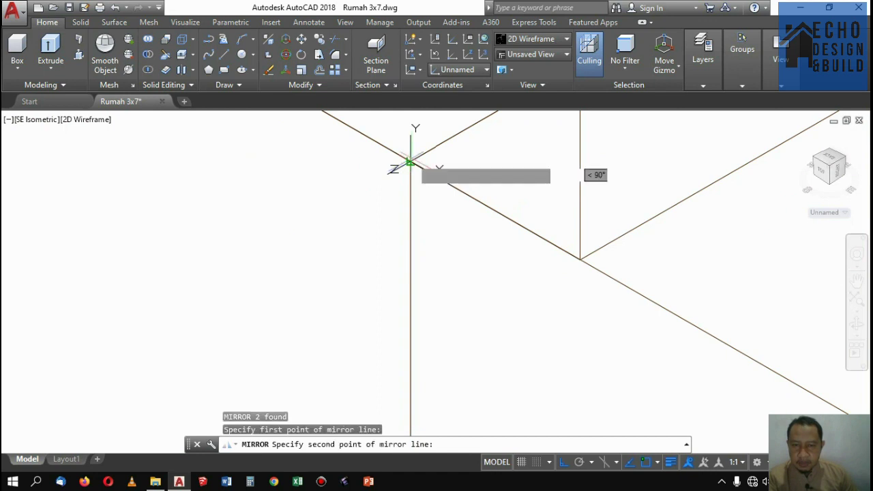
pyautogui.click(580, 260)
pyautogui.scroll(-5, 582, 260)
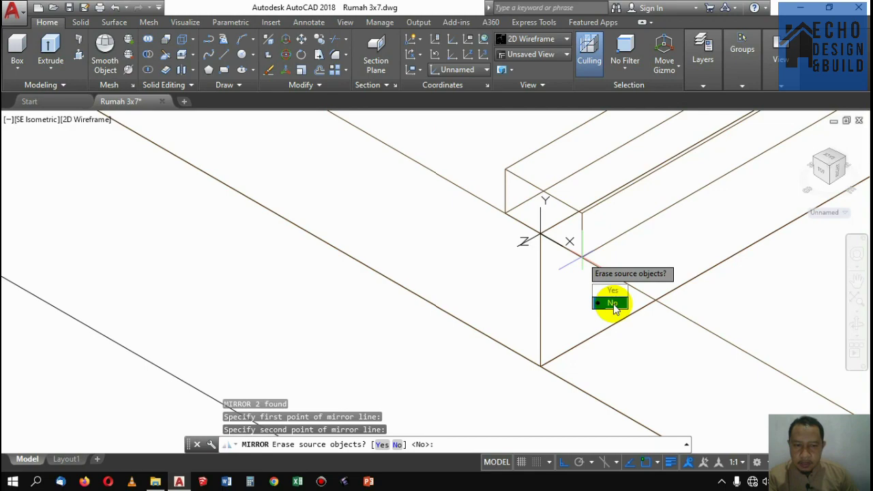
pyautogui.press('Return')
pyautogui.scroll(-5, 612, 303)
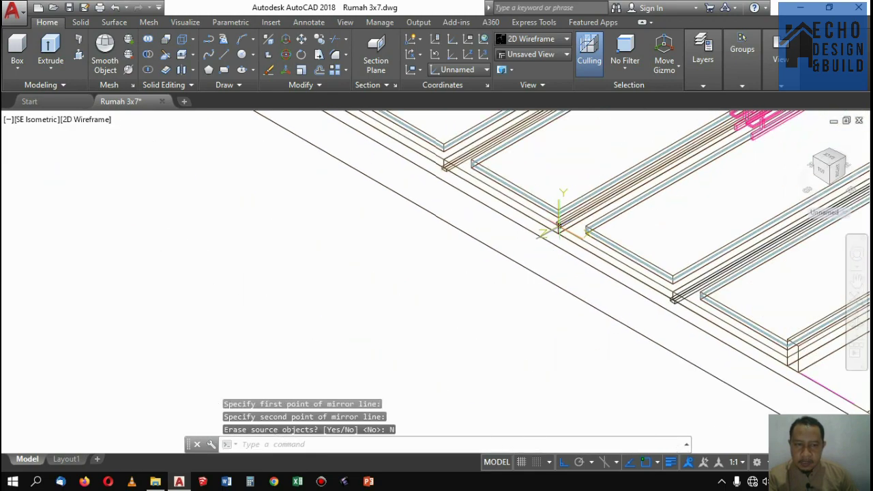
# Move the two mirrored magenta solids from the UCS origin at the middle beam's end straight down to the corner directly below
pyautogui.scroll(3, 682, 152)
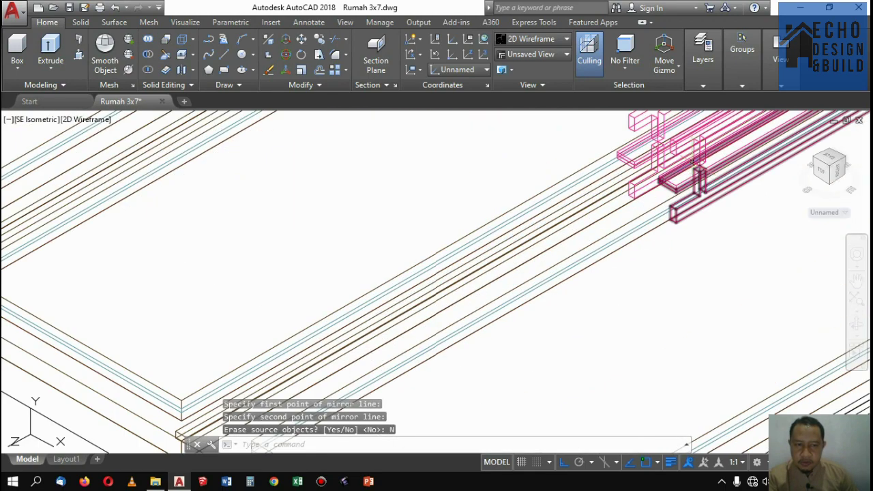
pyautogui.click(677, 214)
pyautogui.scroll(-5, 631, 191)
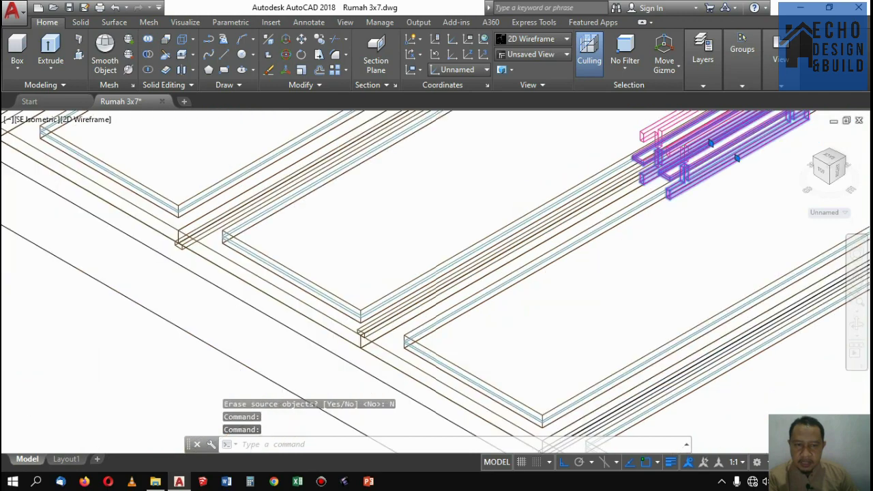
pyautogui.scroll(2, 637, 178)
pyautogui.scroll(-2, 641, 169)
pyautogui.scroll(6, 641, 169)
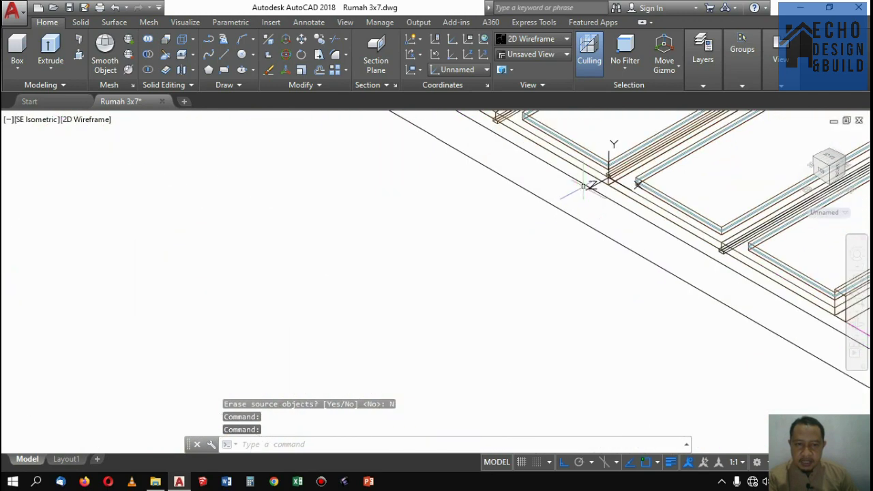
pyautogui.click(591, 197)
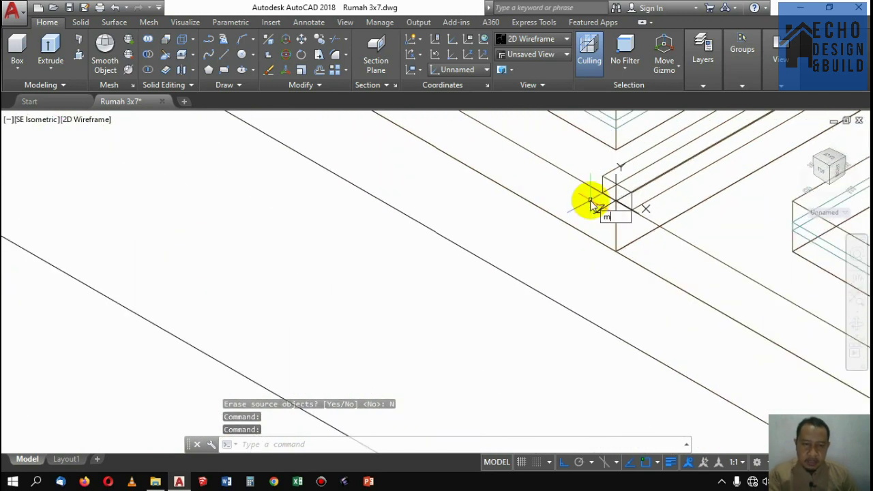
pyautogui.write('m')
pyautogui.press('Return')
pyautogui.scroll(3, 626, 203)
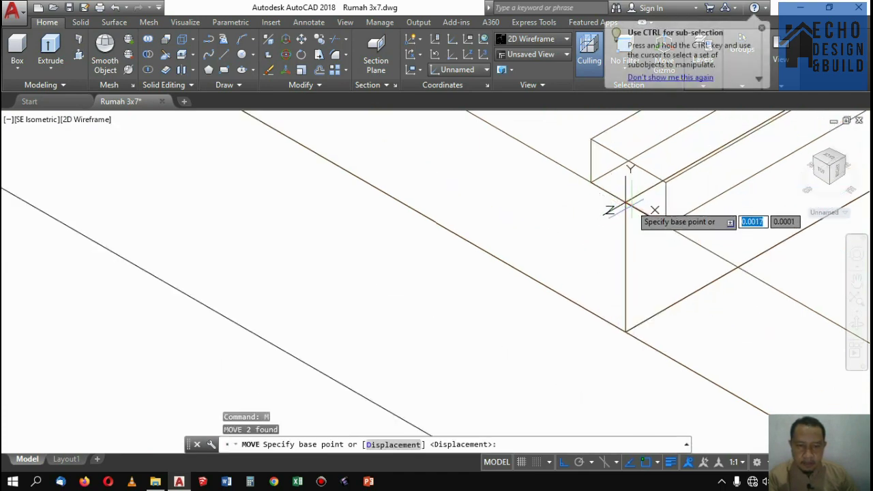
pyautogui.click(625, 202)
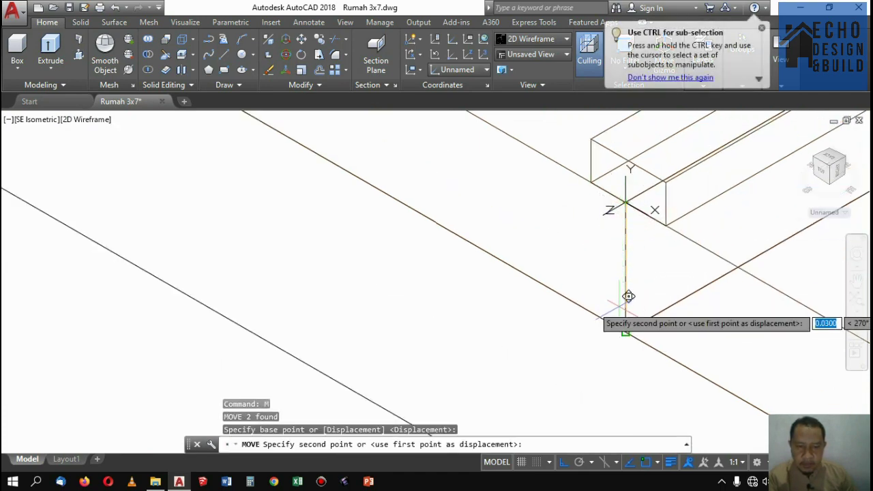
pyautogui.click(635, 322)
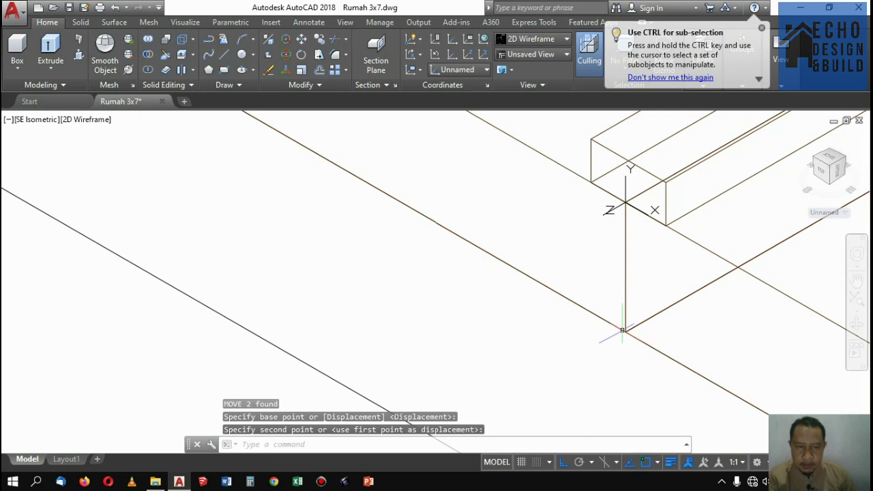
pyautogui.press('Return')
pyautogui.scroll(-2, 586, 299)
pyautogui.scroll(-3, 585, 298)
pyautogui.scroll(3, 690, 225)
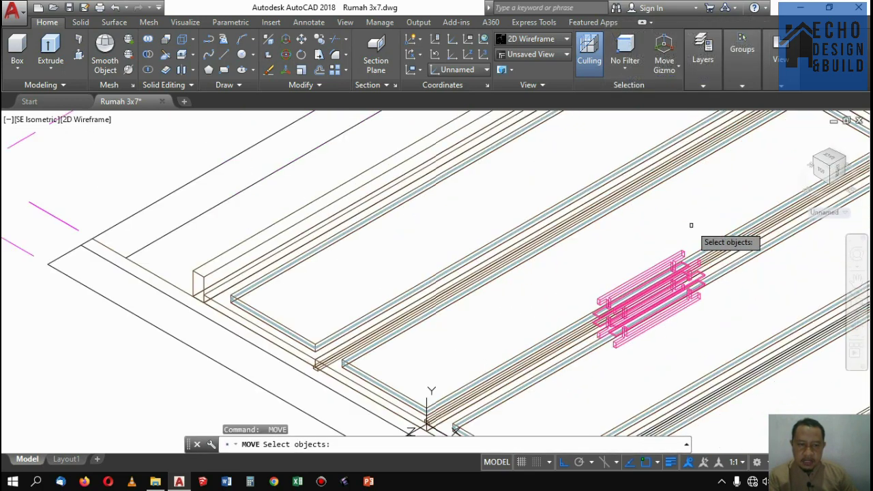
pyautogui.click(544, 41)
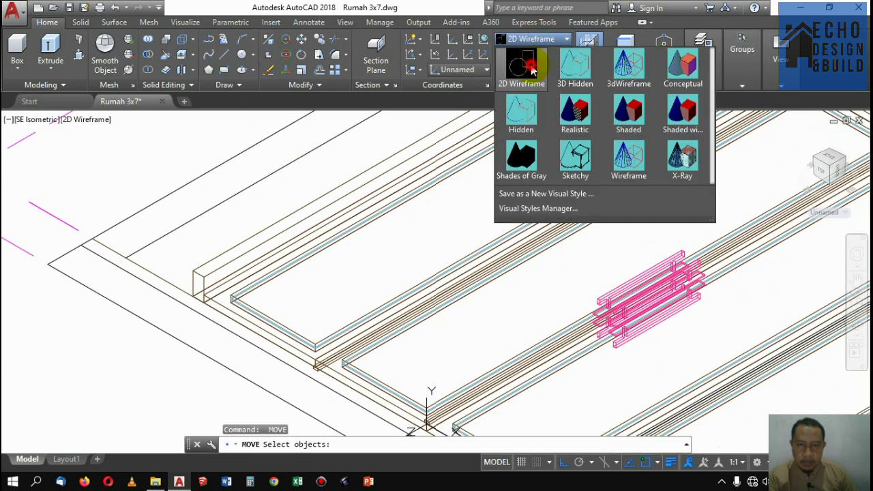
pyautogui.click(530, 66)
pyautogui.scroll(-4, 658, 266)
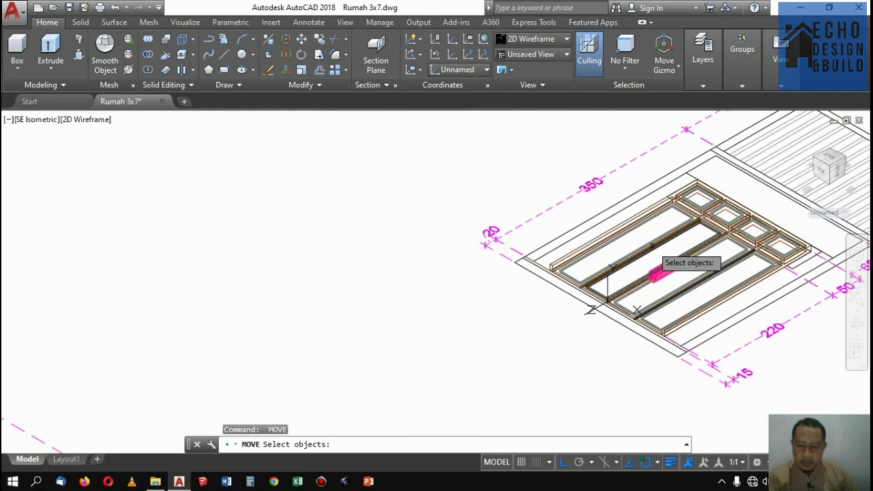
pyautogui.press('Escape')
# Display the model in the Conceptual visual style to view the magenta solids on the middle beam
pyautogui.click(545, 41)
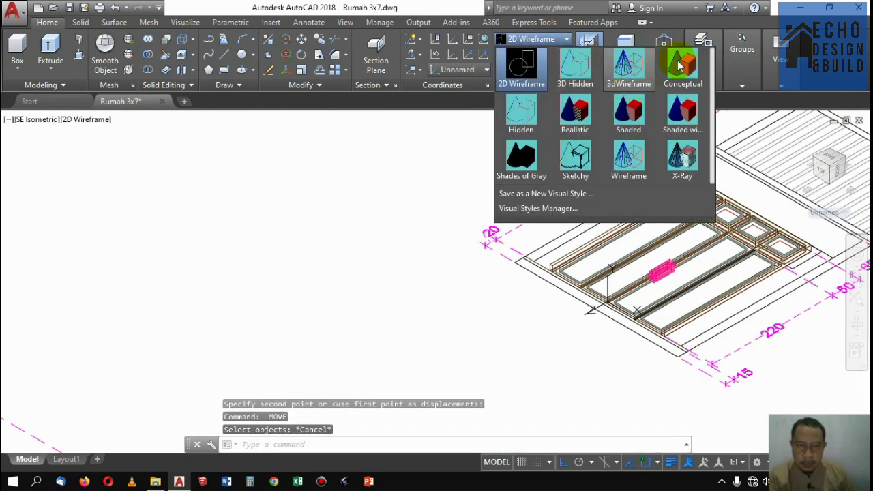
pyautogui.click(680, 65)
pyautogui.scroll(4, 662, 276)
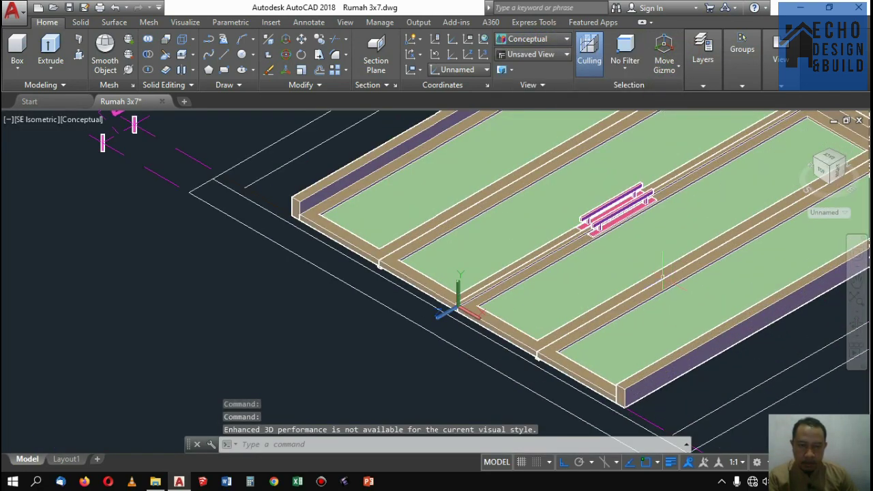
pyautogui.scroll(2, 661, 276)
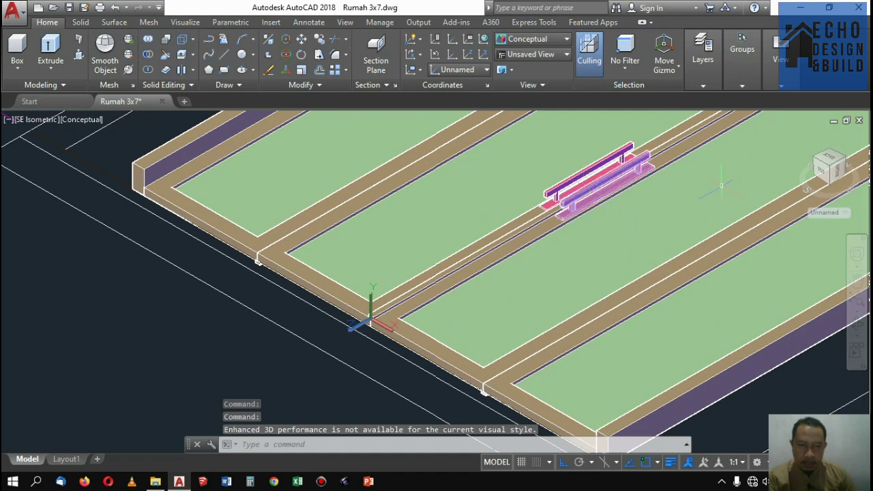
# Reset the custom UCS to the World coordinate system
pyautogui.write('ucs')
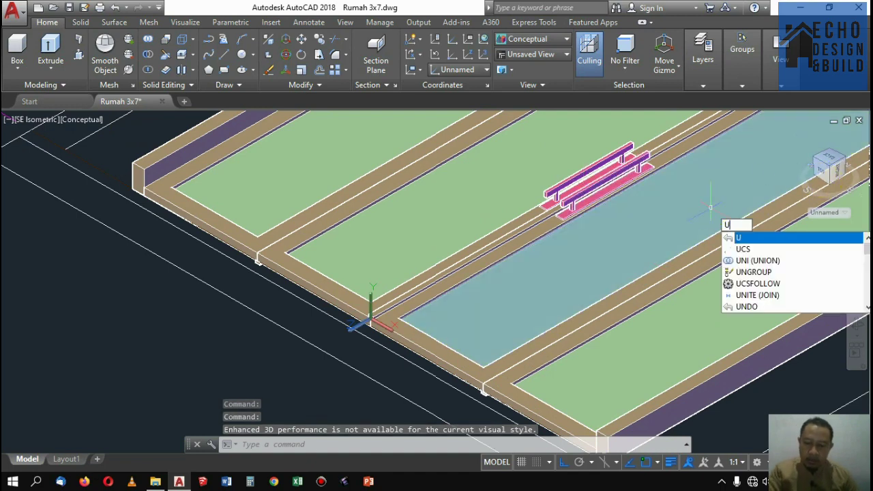
pyautogui.press('Return')
pyautogui.write('w')
pyautogui.press('Return')
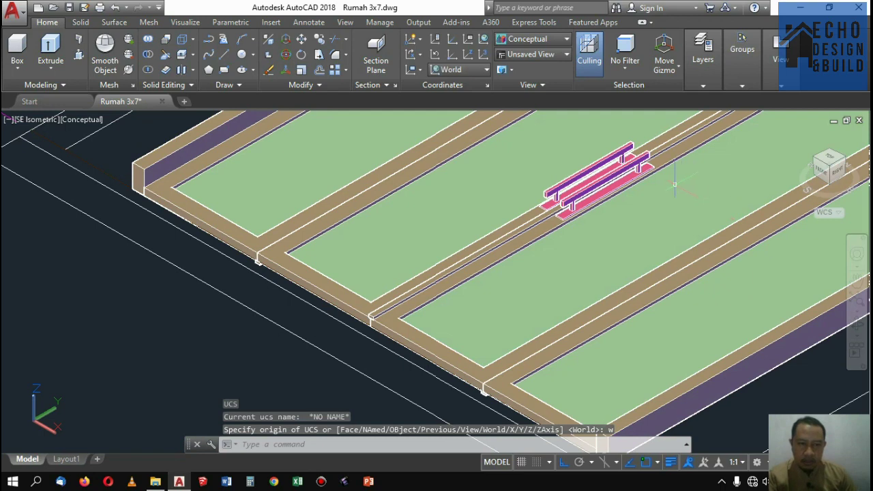
# Inspect the magenta solids around the middle beam from the front-right edge and from below, and return to the SE isometric view
pyautogui.click(602, 181)
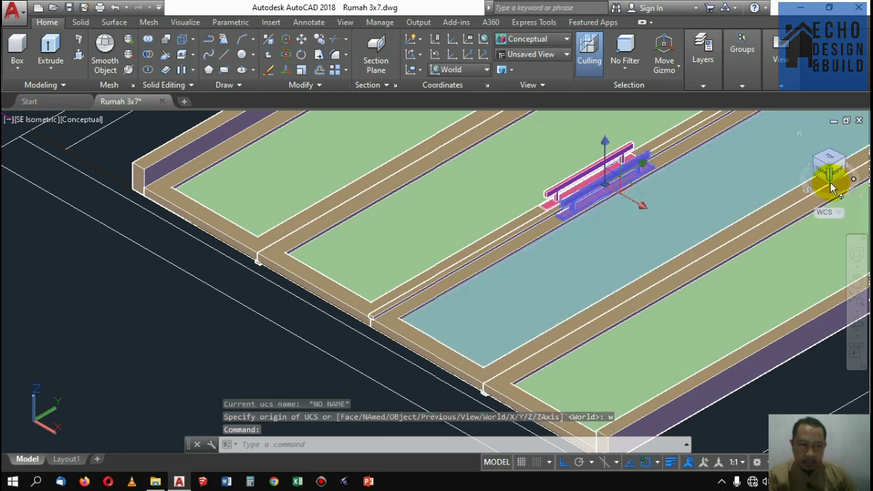
pyautogui.click(830, 184)
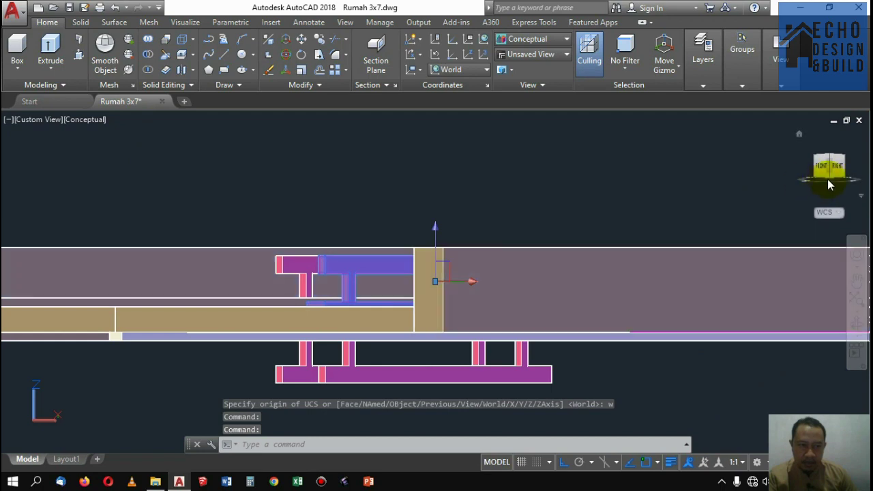
pyautogui.click(830, 180)
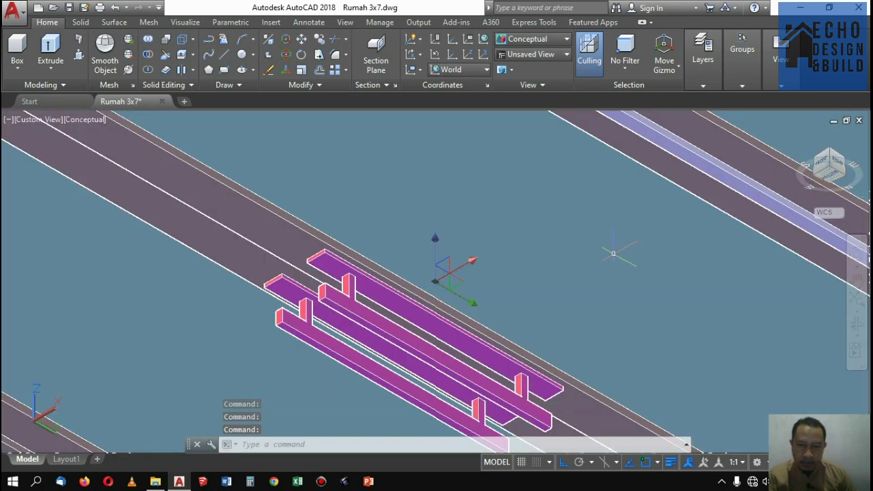
pyautogui.click(832, 157)
pyautogui.scroll(-8, 538, 270)
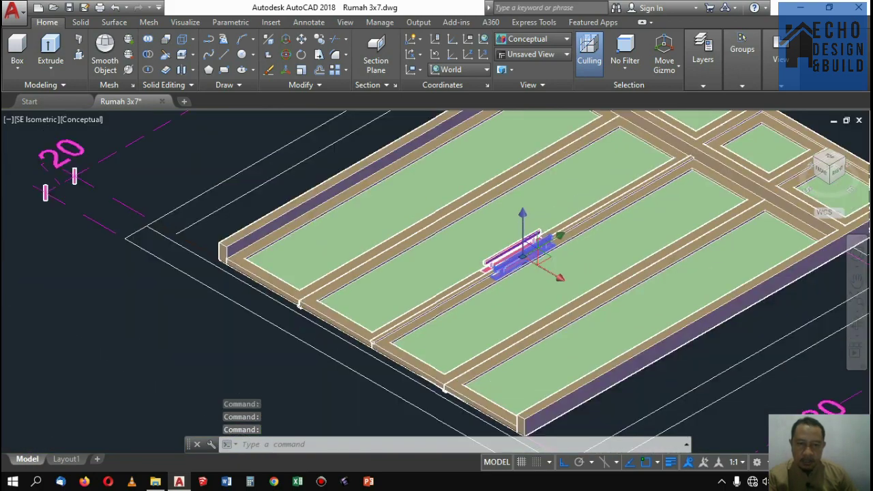
pyautogui.press('Escape')
pyautogui.scroll(8, 386, 247)
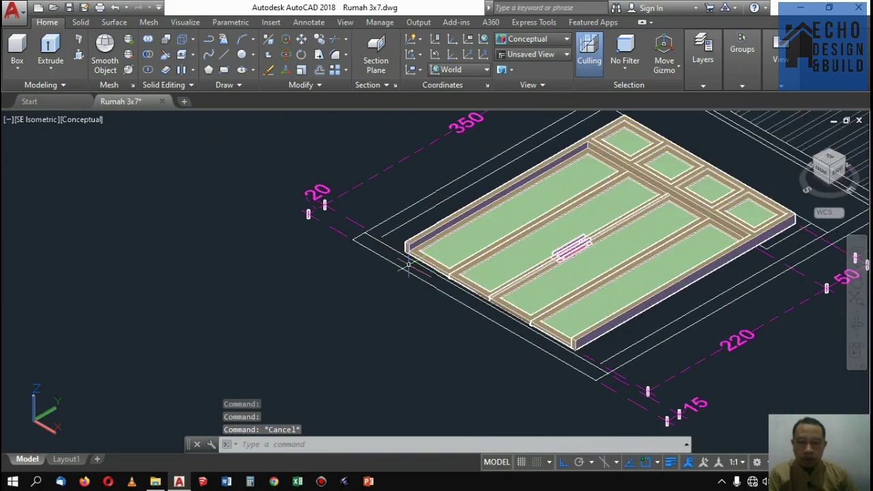
# Set the visual style of the foundation model to 2D Wireframe
pyautogui.scroll(-6, 386, 247)
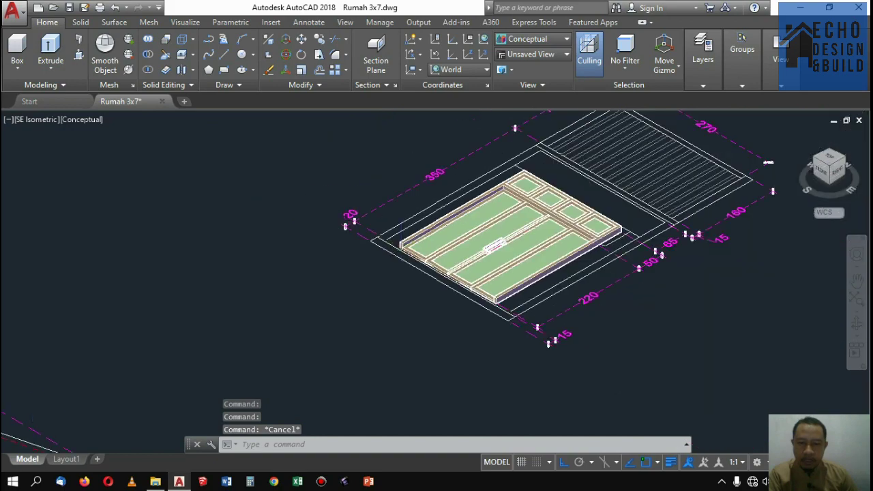
pyautogui.scroll(5, 386, 246)
pyautogui.scroll(-5, 387, 247)
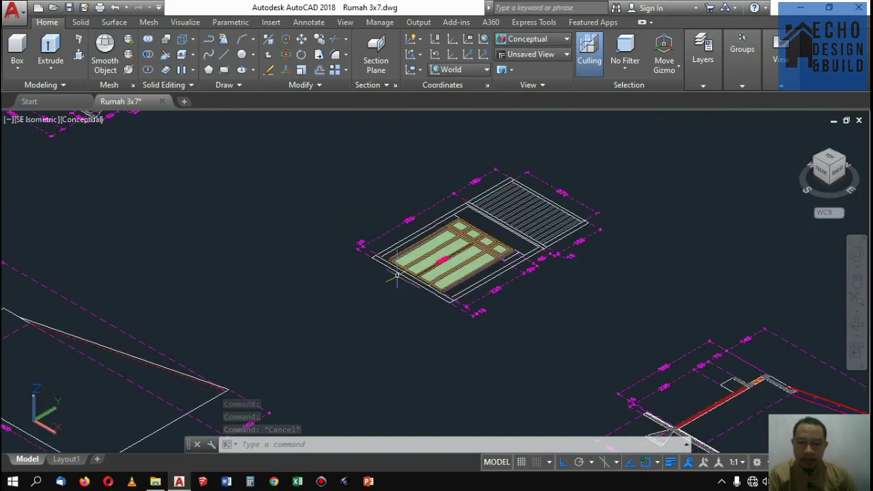
pyautogui.scroll(2, 390, 272)
pyautogui.scroll(4, 397, 241)
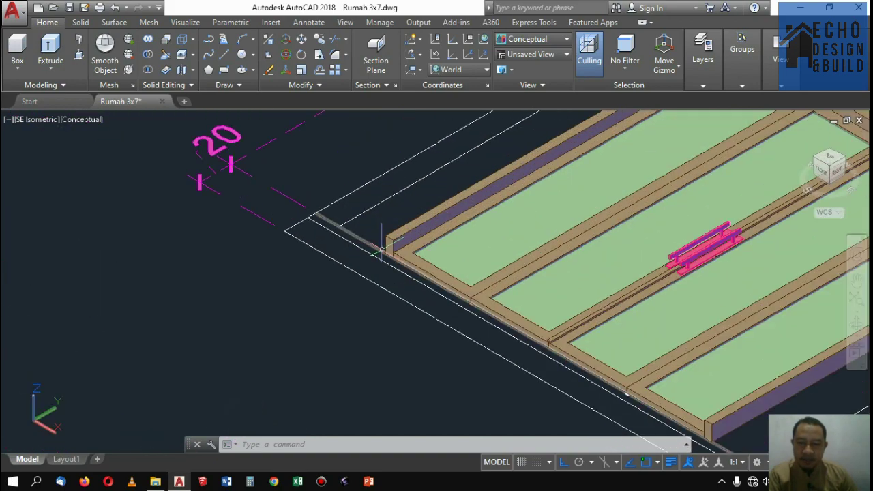
pyautogui.click(531, 45)
pyautogui.click(521, 61)
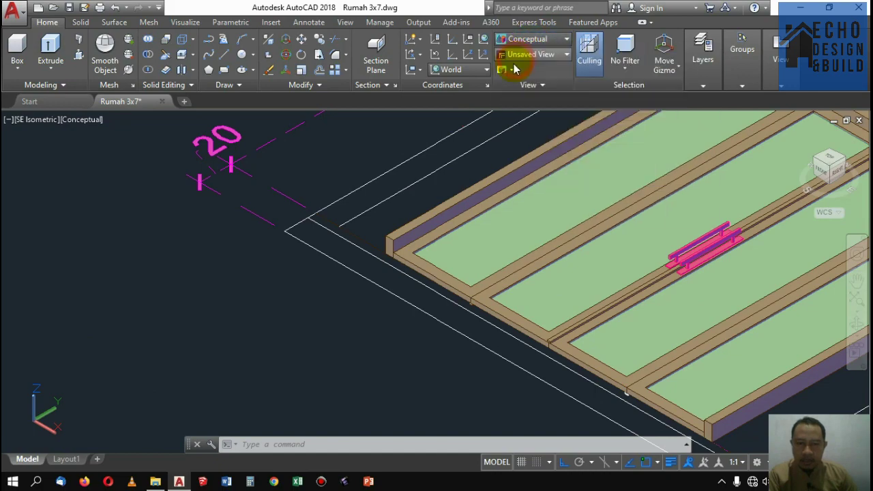
# Look over the 3D house model and the surrounding plan and section drawings in relation to the foundation model
pyautogui.scroll(-2, 384, 243)
pyautogui.scroll(2, 383, 242)
pyautogui.scroll(-2, 406, 234)
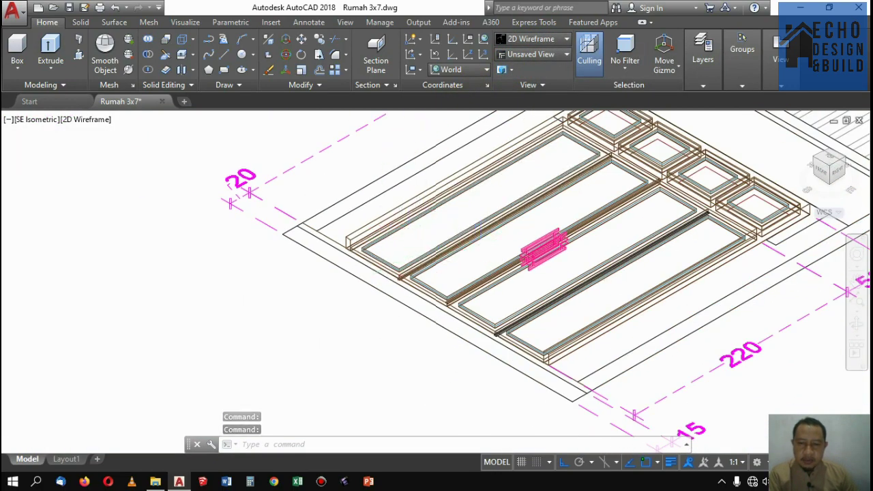
pyautogui.scroll(2, 344, 244)
pyautogui.scroll(-6, 402, 183)
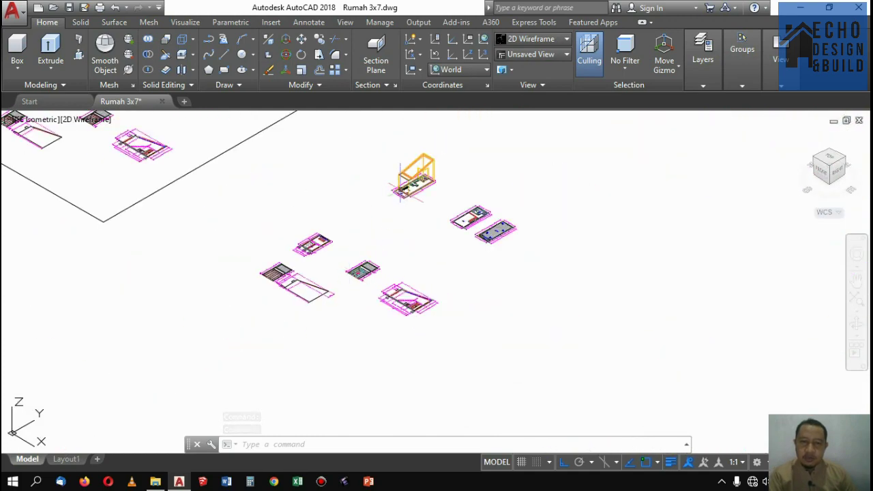
pyautogui.scroll(6, 402, 181)
pyautogui.scroll(-2, 409, 179)
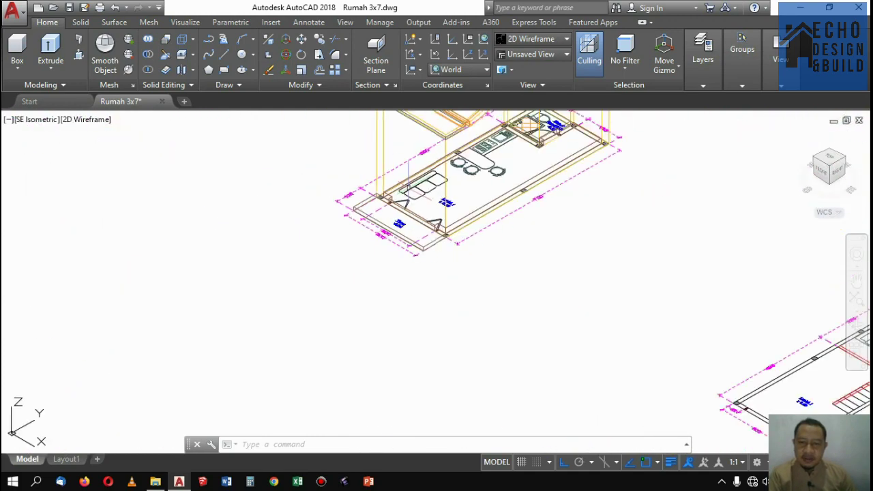
pyautogui.scroll(1, 390, 174)
pyautogui.scroll(-6, 382, 218)
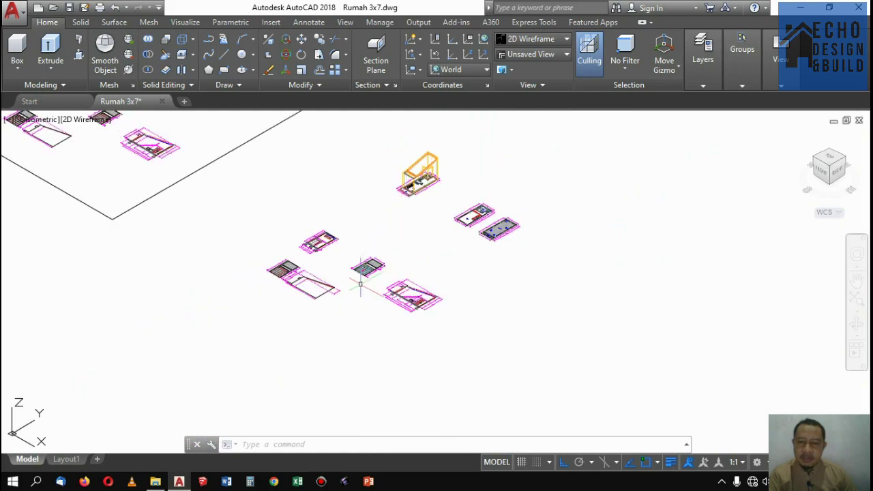
pyautogui.scroll(3, 361, 278)
pyautogui.scroll(-1, 375, 232)
pyautogui.scroll(4, 368, 211)
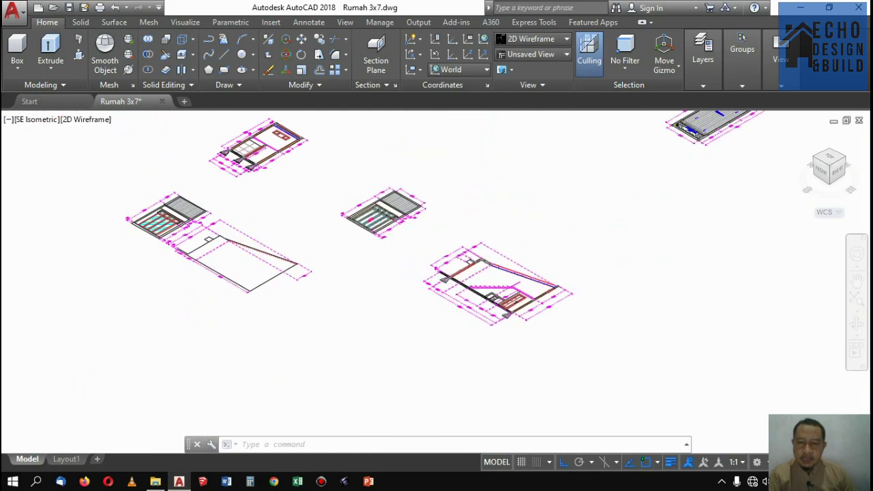
pyautogui.scroll(-3, 368, 204)
# Draw a rectangle around the foundation's outline, from its outer bottom corner to the diagonally opposite bottom corner, and select it
pyautogui.scroll(8, 272, 208)
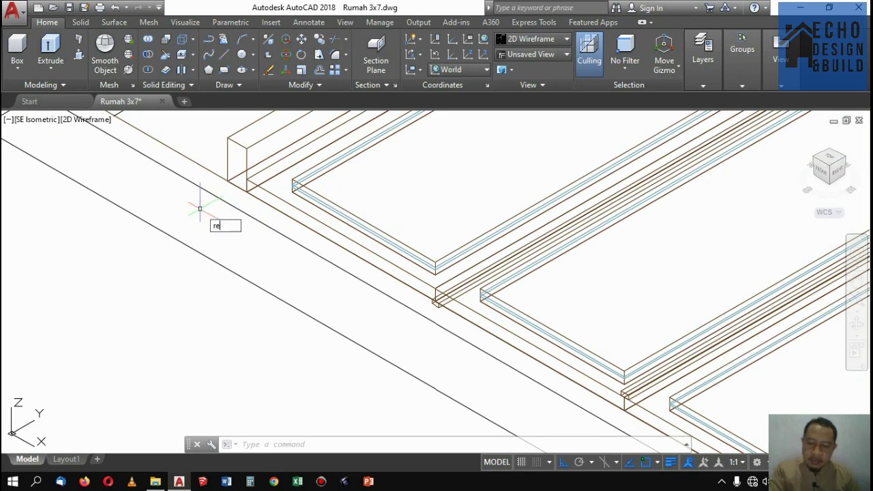
pyautogui.click(225, 238)
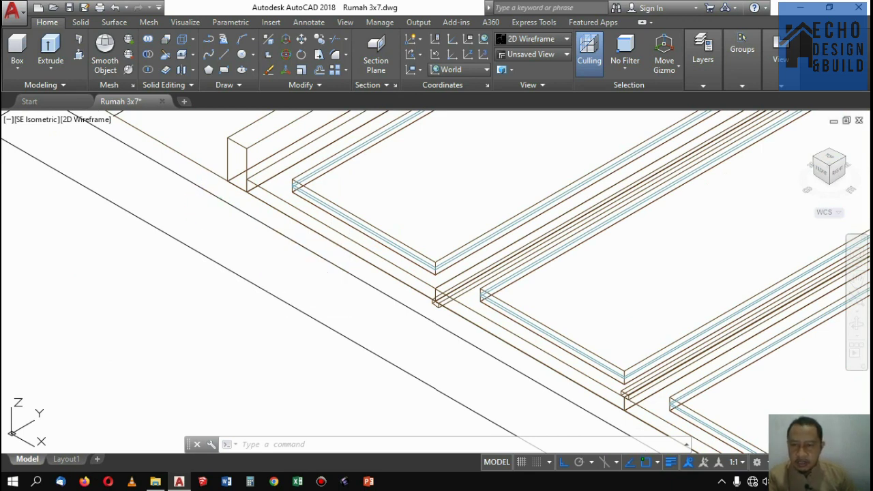
pyautogui.scroll(2, 224, 194)
pyautogui.click(229, 178)
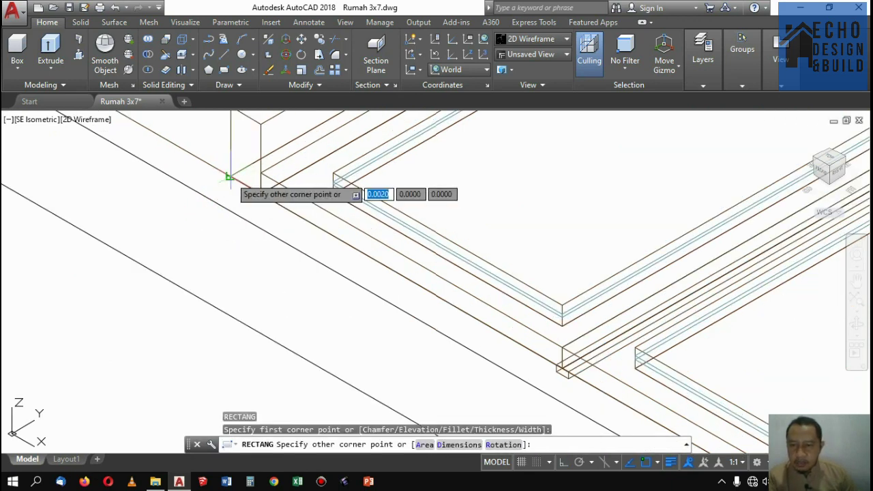
pyautogui.scroll(-5, 380, 189)
pyautogui.scroll(4, 354, 171)
pyautogui.scroll(5, 354, 169)
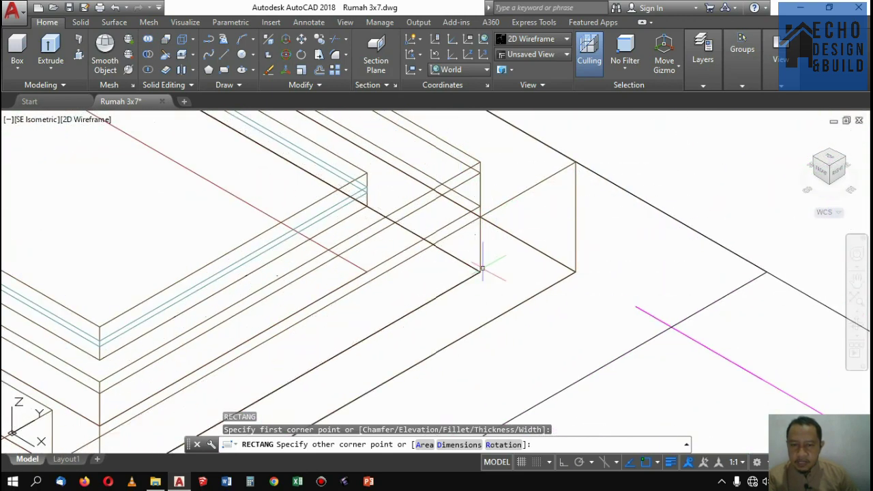
pyautogui.click(479, 272)
pyautogui.scroll(-5, 483, 217)
pyautogui.scroll(-5, 483, 204)
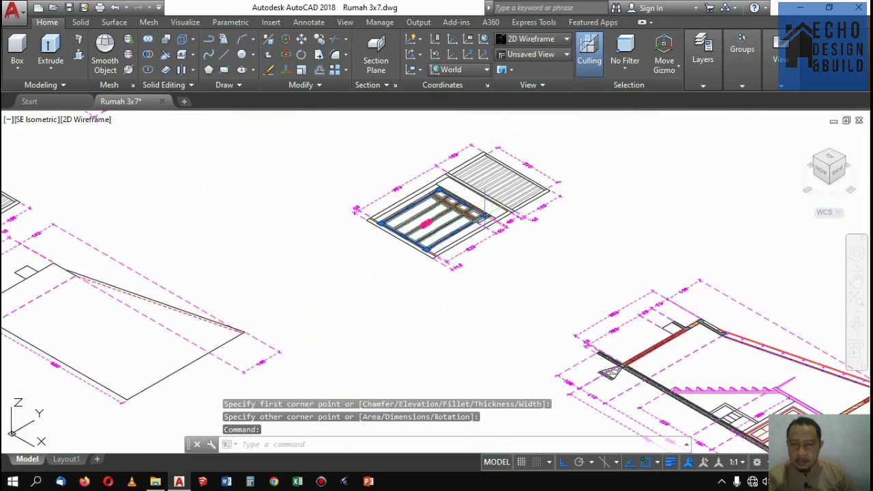
pyautogui.scroll(10, 328, 181)
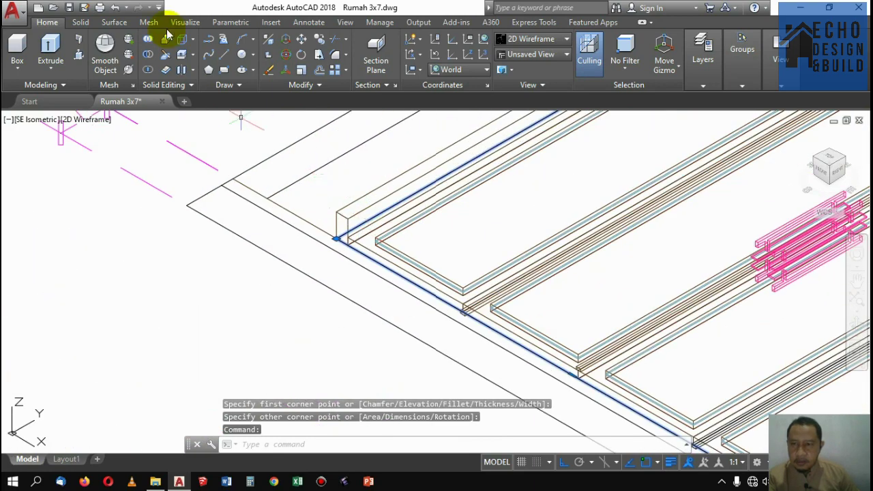
# Extrude the rectangle around the foundation's outline to a height of 0.5
pyautogui.scroll(-6, 280, 130)
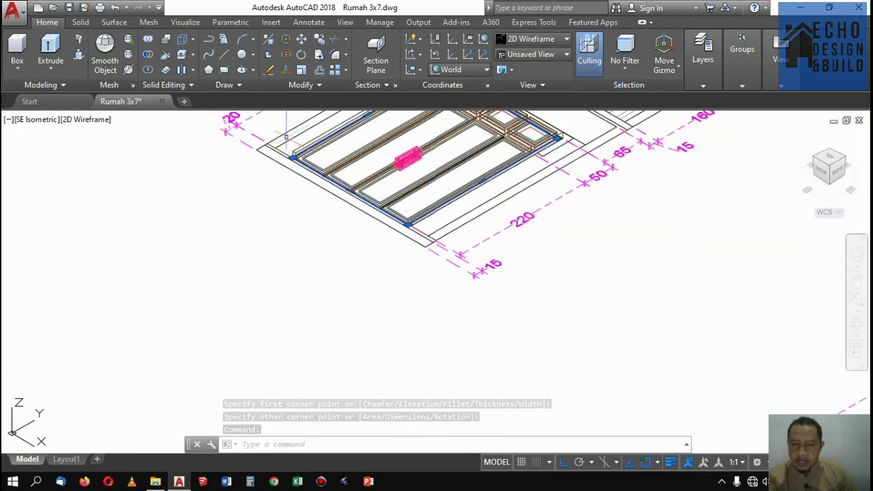
pyautogui.click(50, 51)
pyautogui.scroll(-5, 409, 187)
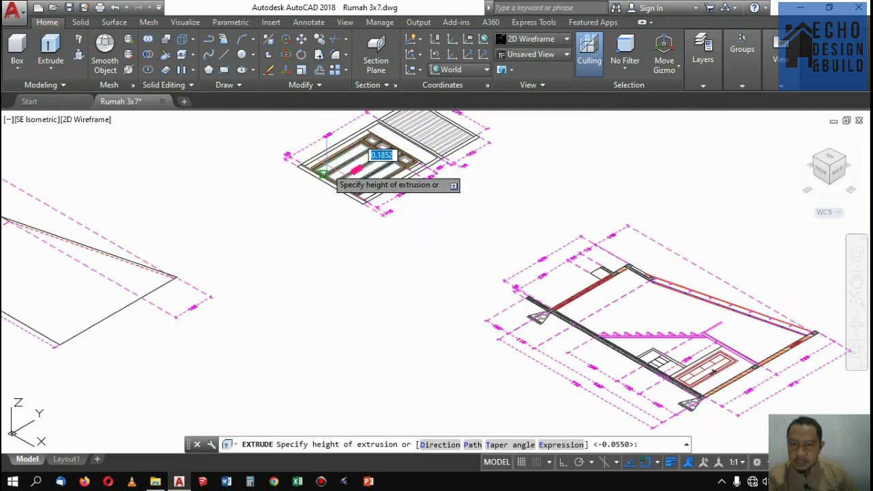
pyautogui.scroll(6, 438, 190)
pyautogui.scroll(-3, 440, 198)
pyautogui.scroll(3, 446, 199)
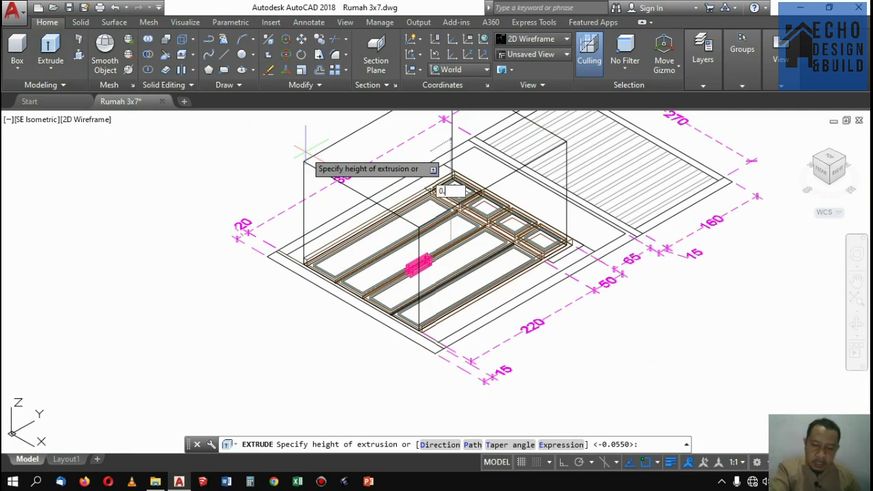
pyautogui.press('Return')
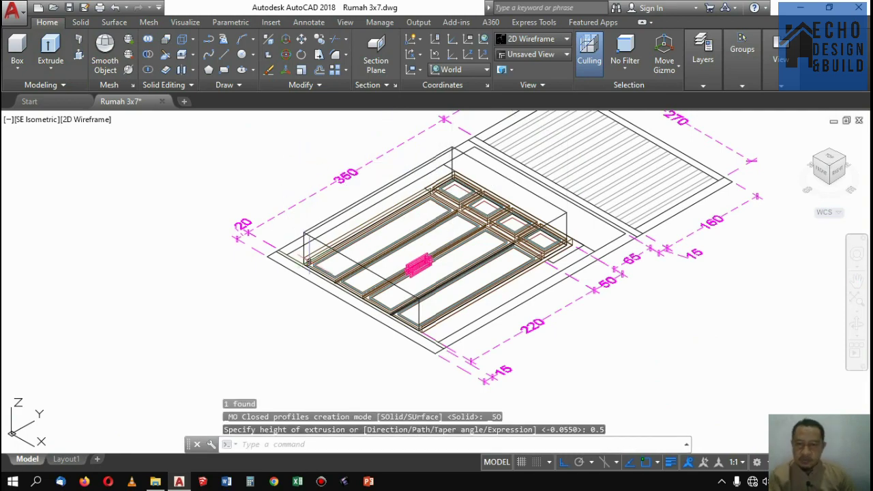
# Move the extruded box from the midpoint of its vertical corner edge to the midpoint of the foundation's vertical corner edge
pyautogui.scroll(6, 447, 186)
pyautogui.click(273, 184)
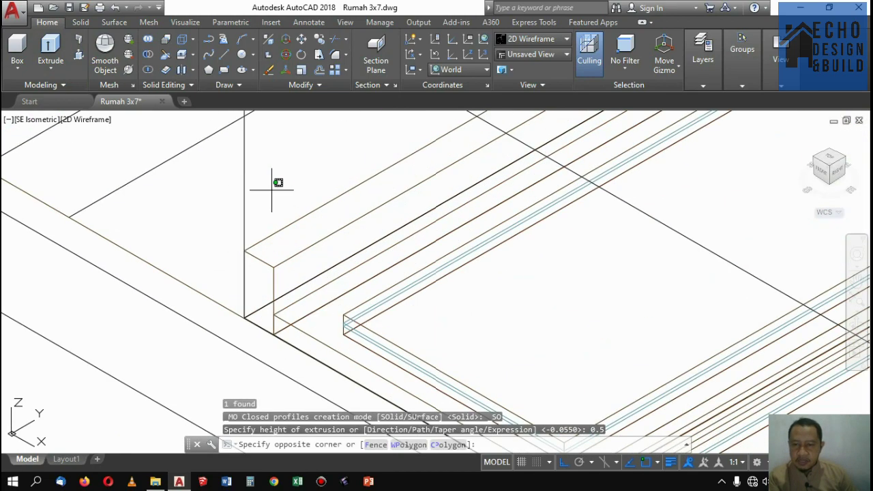
pyautogui.click(247, 156)
pyautogui.scroll(-3, 308, 174)
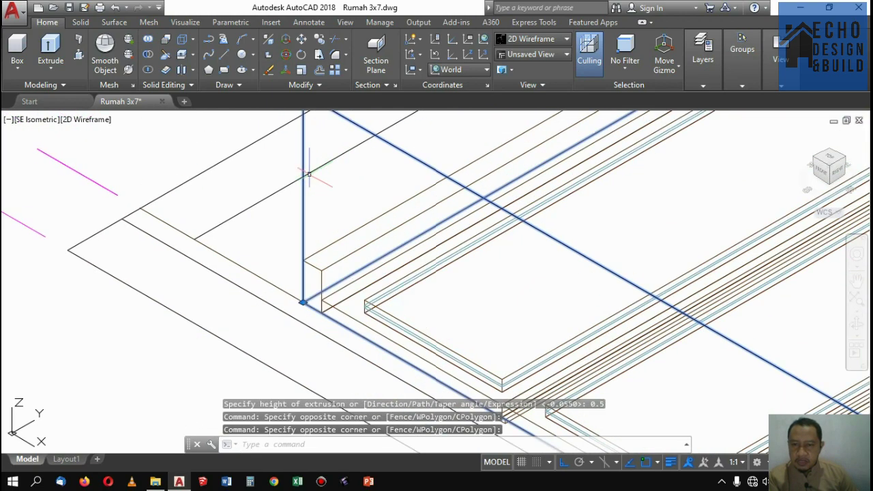
pyautogui.write('m')
pyautogui.press('Return')
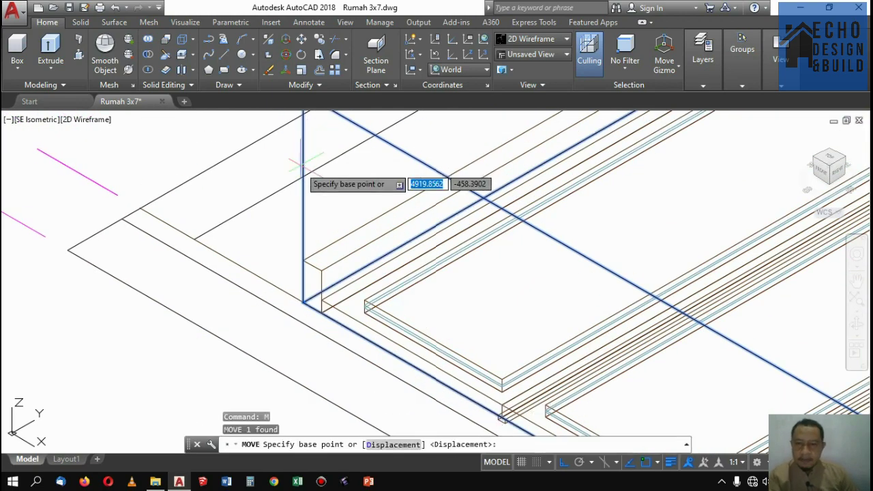
pyautogui.click(302, 198)
pyautogui.scroll(-2, 303, 215)
pyautogui.scroll(3, 308, 218)
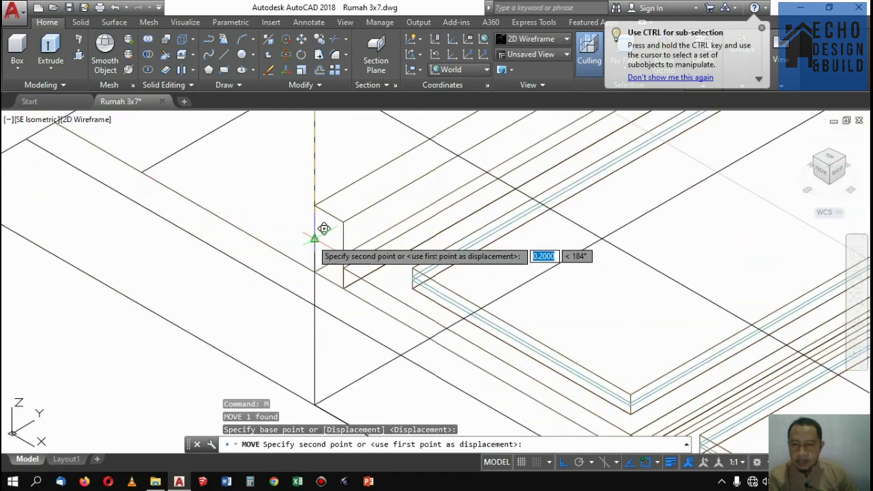
pyautogui.click(313, 232)
pyautogui.scroll(-2, 324, 219)
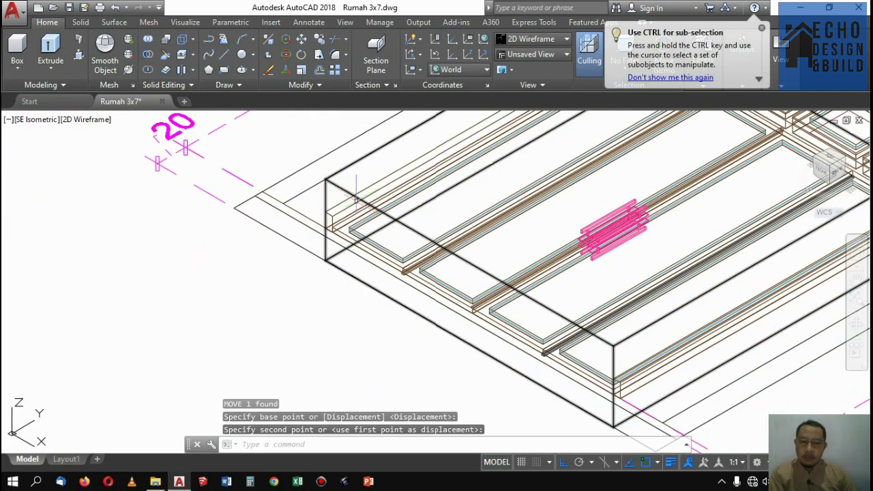
pyautogui.scroll(-3, 368, 211)
pyautogui.scroll(2, 375, 218)
pyautogui.scroll(-2, 386, 225)
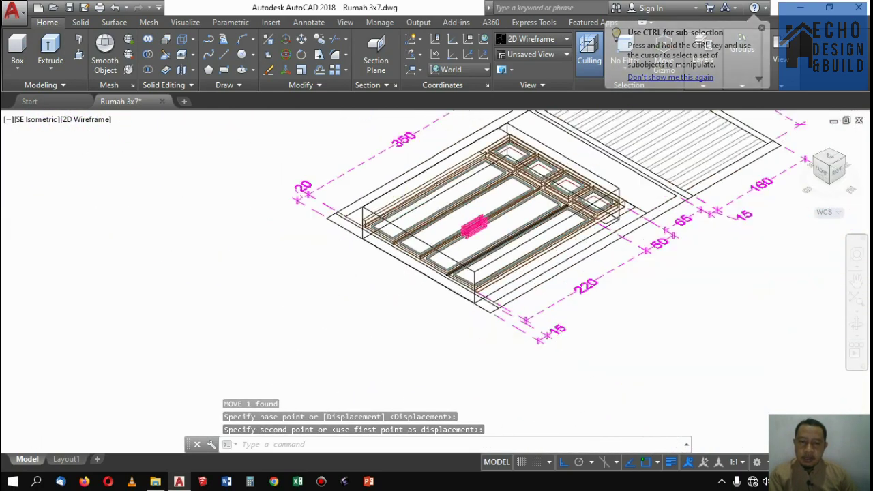
# Assign the extruded box around the foundation to the DMS layer and clear the selection
pyautogui.scroll(5, 400, 249)
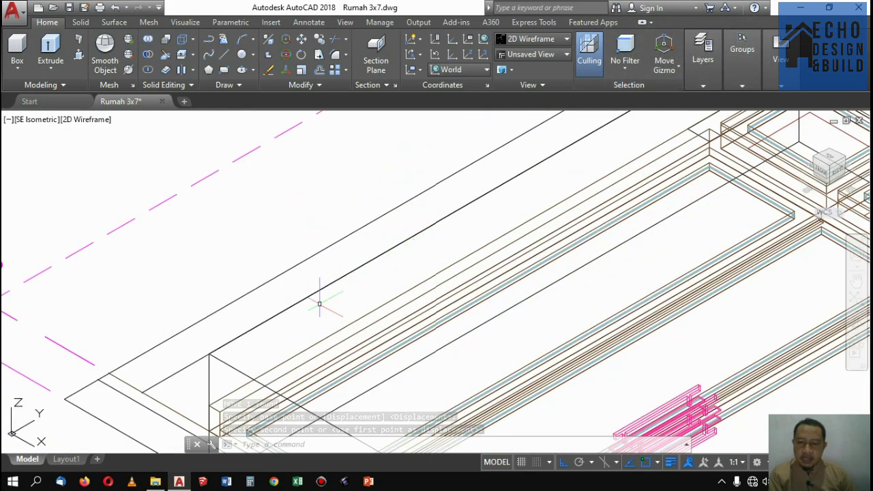
pyautogui.click(210, 357)
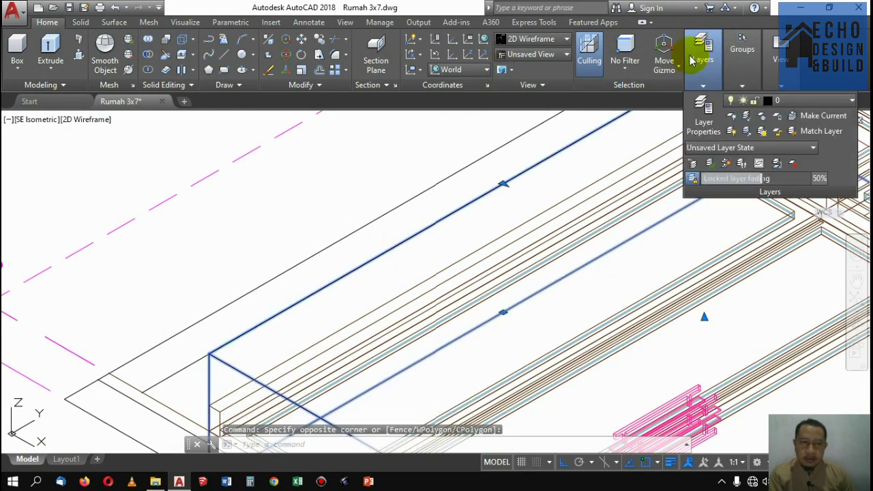
pyautogui.scroll(-6, 579, 167)
pyautogui.scroll(3, 584, 162)
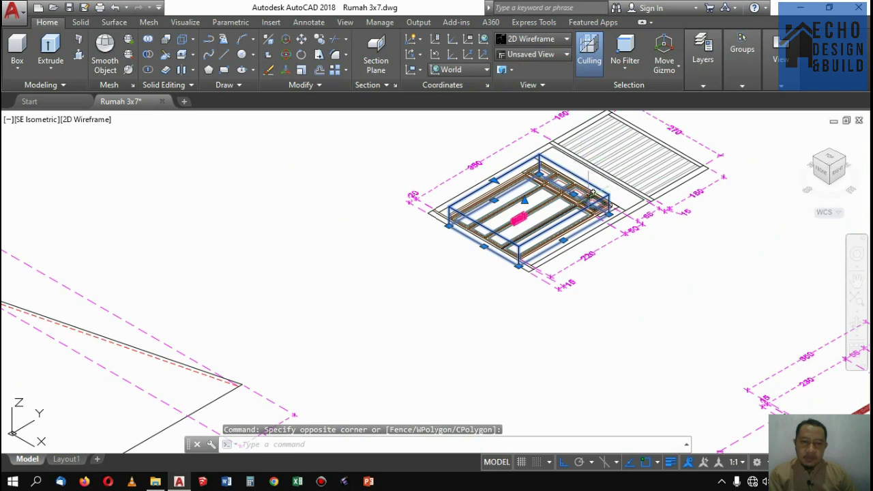
pyautogui.scroll(4, 591, 193)
pyautogui.scroll(-4, 552, 225)
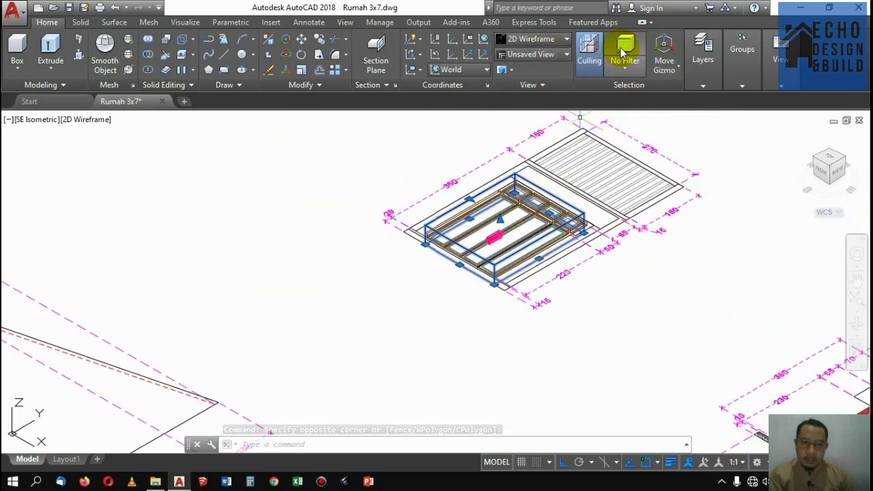
pyautogui.moveTo(713, 61)
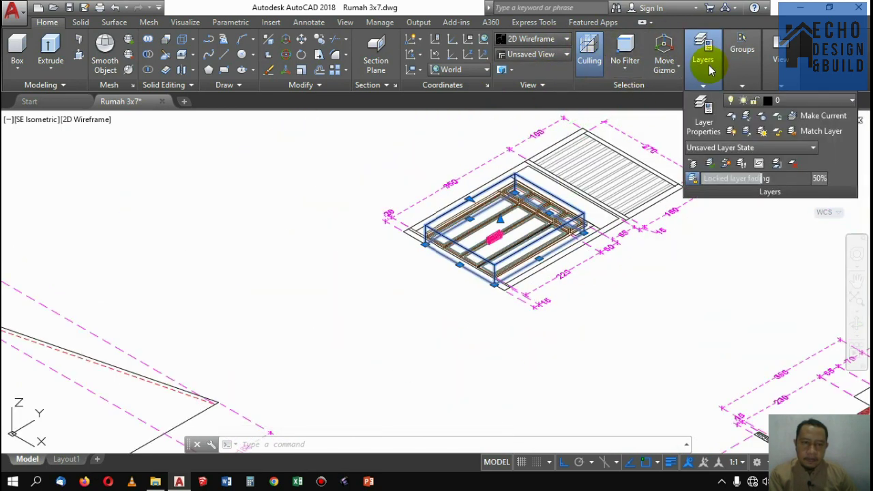
pyautogui.click(832, 102)
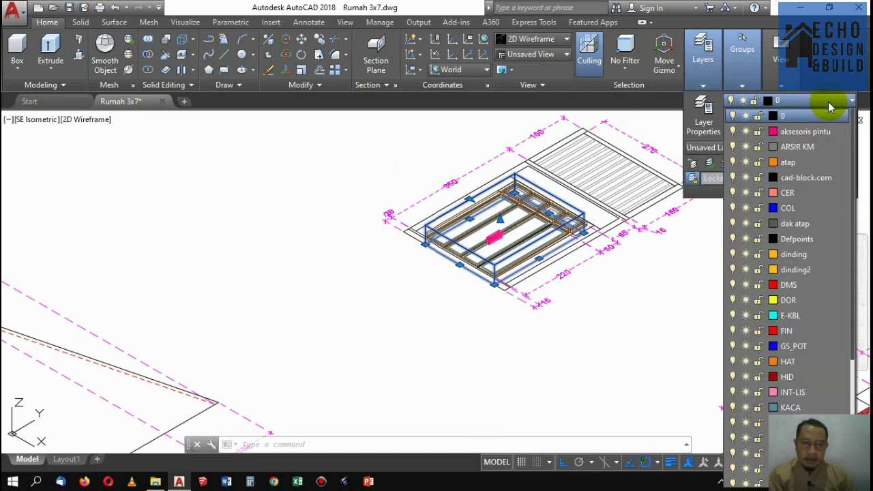
pyautogui.click(791, 285)
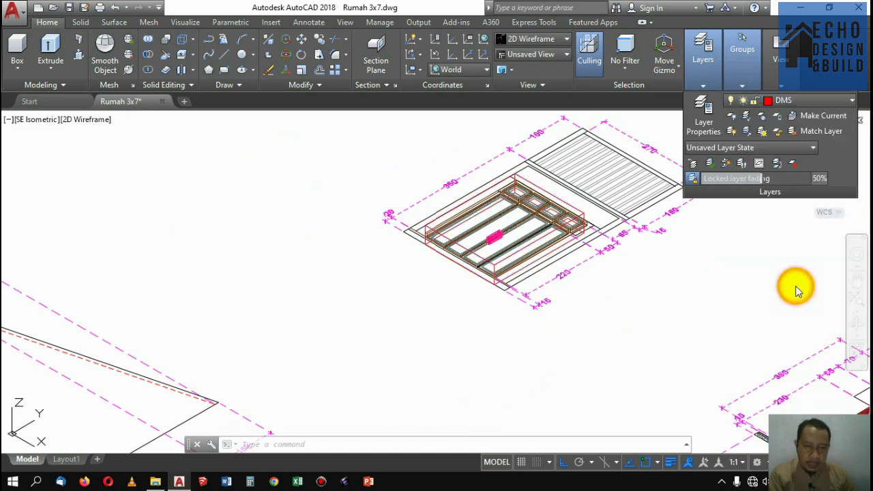
pyautogui.click(742, 270)
pyautogui.press('Escape')
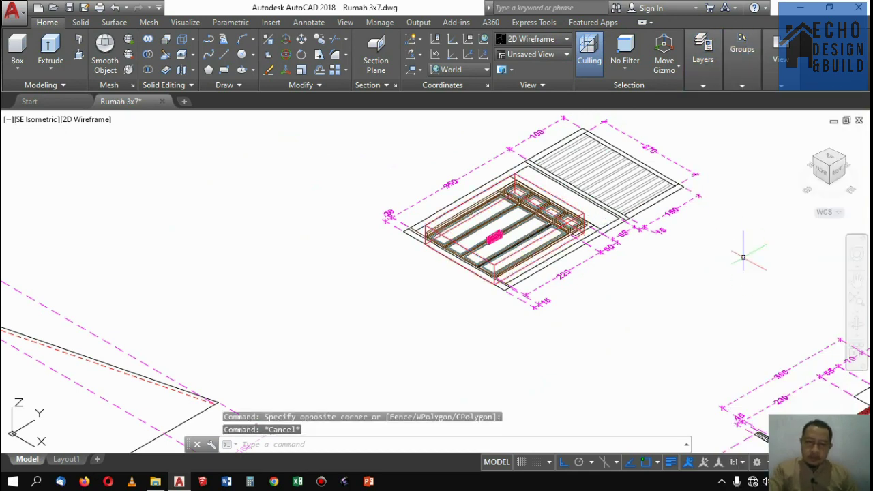
# Copy the foundation model with its box, plan outlines, hatch and dimensions to an empty area away from the other drawings
pyautogui.scroll(4, 597, 225)
pyautogui.scroll(-4, 604, 215)
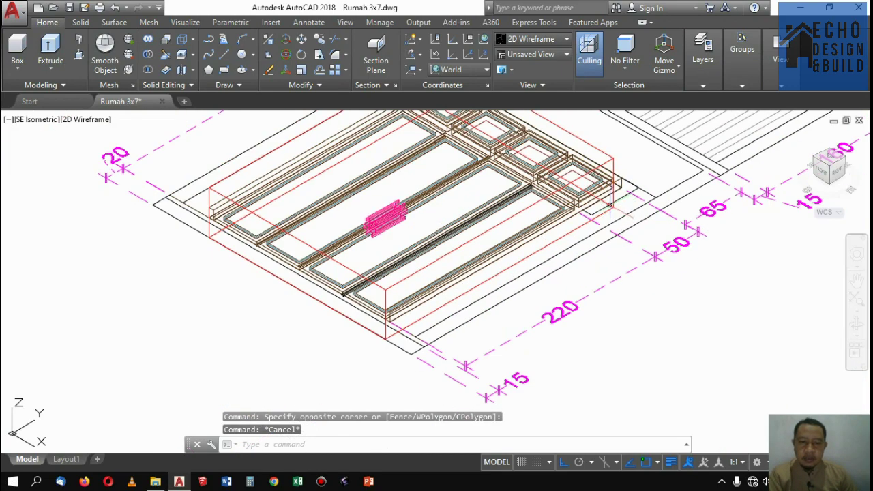
pyautogui.scroll(-2, 631, 173)
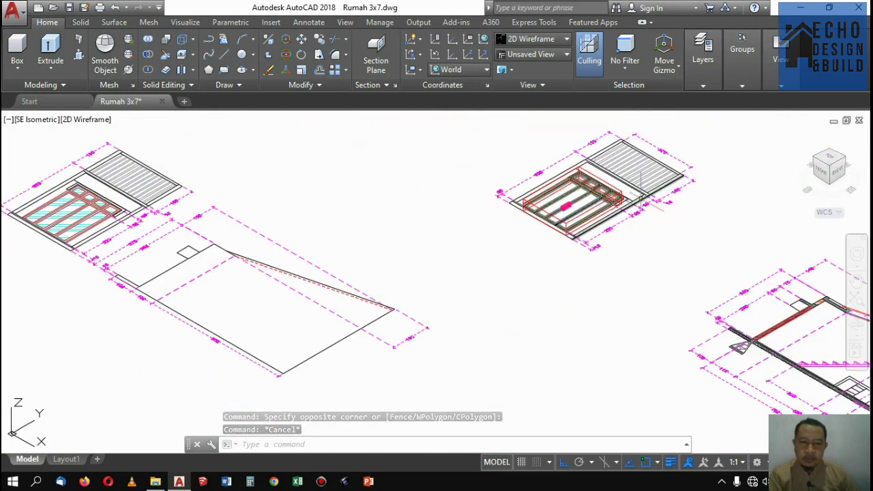
pyautogui.scroll(-1, 641, 205)
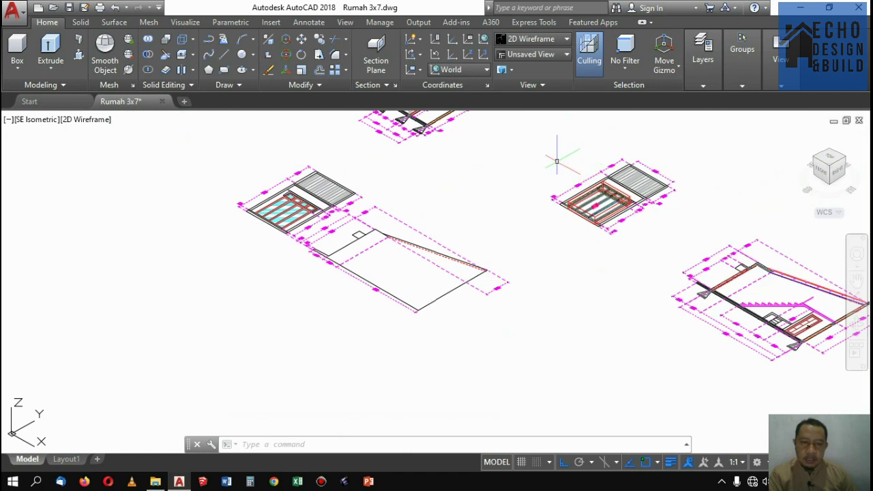
pyautogui.click(532, 138)
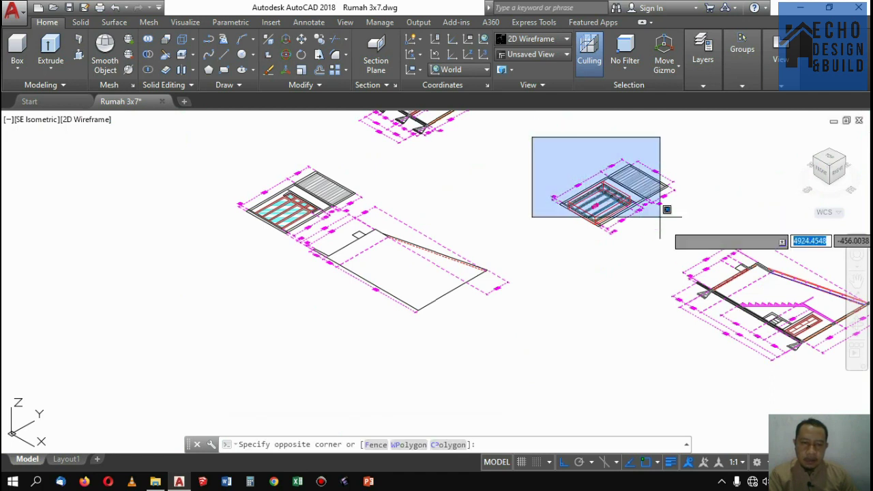
pyautogui.click(688, 237)
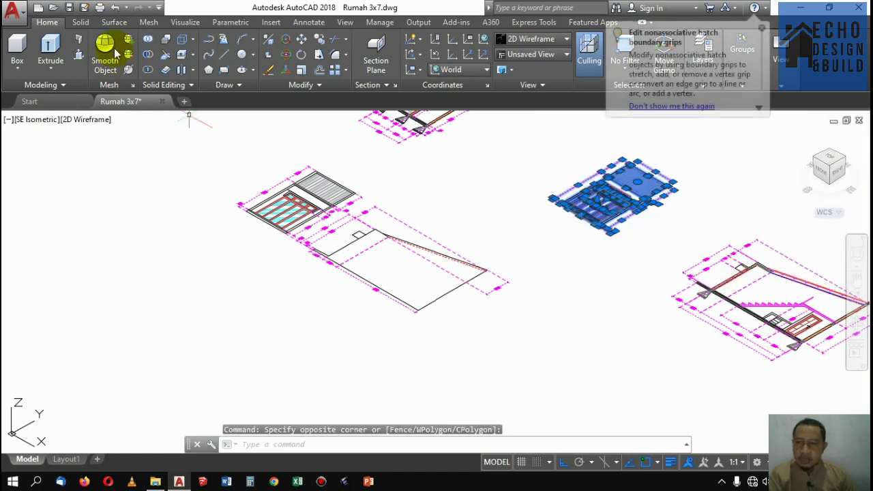
pyautogui.click(323, 43)
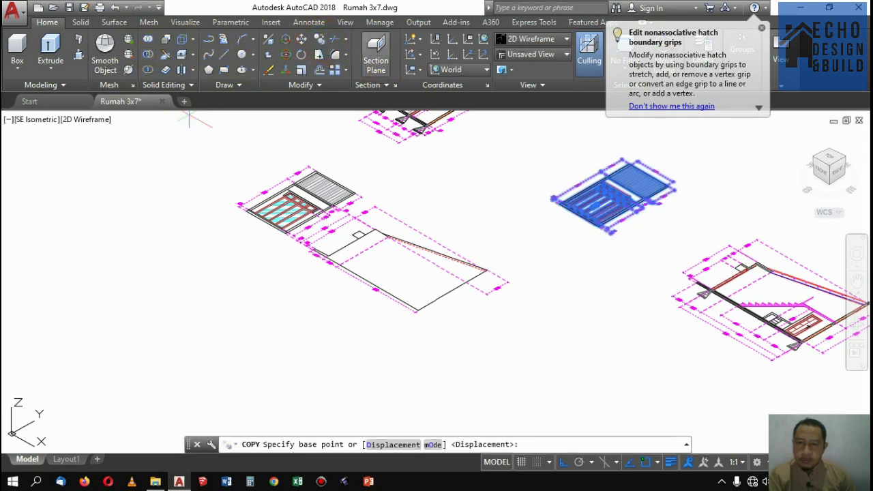
pyautogui.click(656, 232)
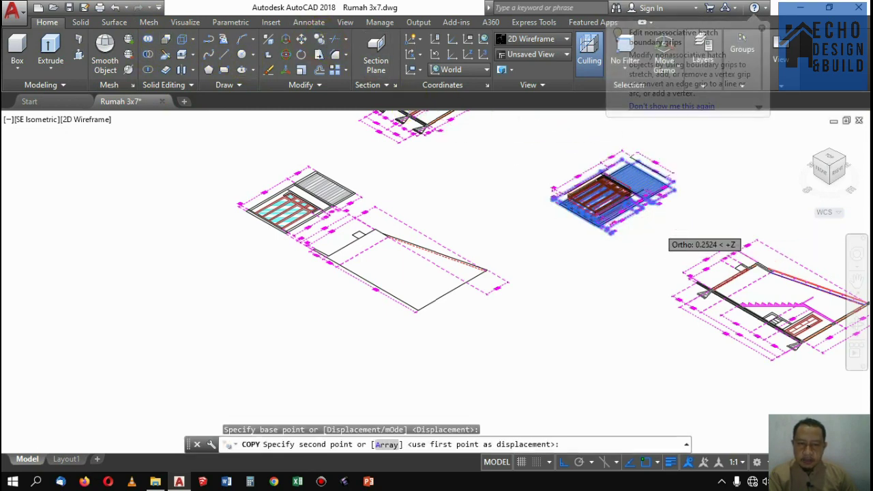
pyautogui.scroll(-6, 656, 231)
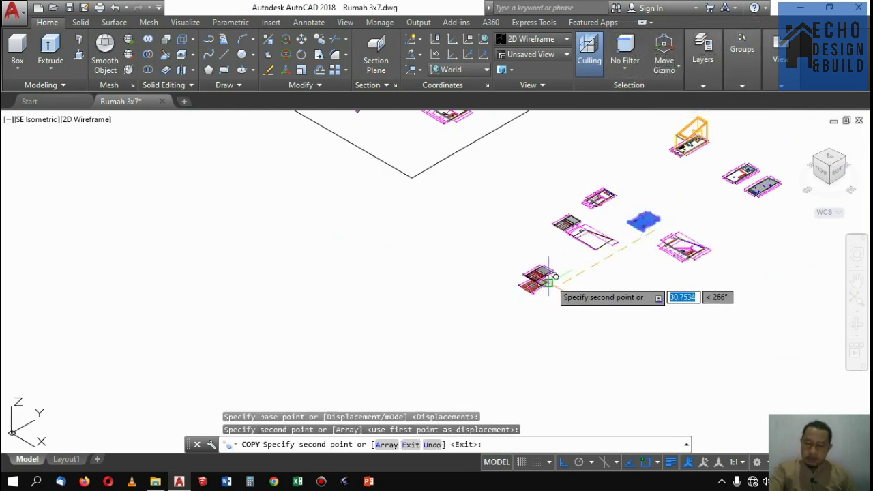
pyautogui.press('Escape')
# Erase the hatched area, the surrounding plan outlines and the dimensions behind and along the sides of the copied foundation
pyautogui.scroll(3, 629, 189)
pyautogui.scroll(-3, 601, 234)
pyautogui.scroll(5, 601, 234)
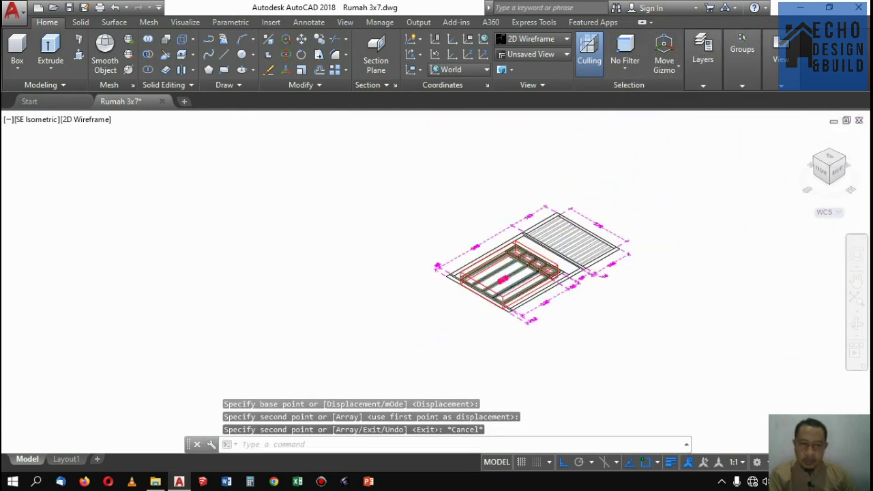
pyautogui.click(716, 329)
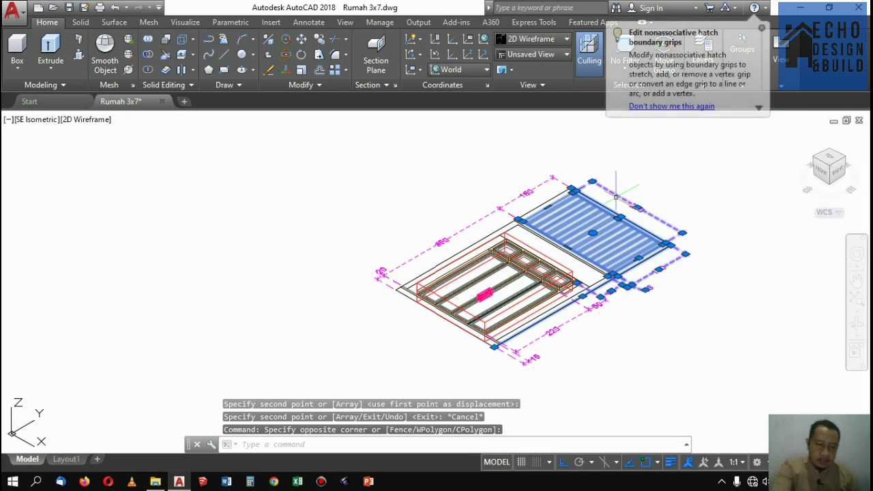
pyautogui.press('Delete')
pyautogui.click(600, 222)
pyautogui.click(483, 158)
pyautogui.press('Delete')
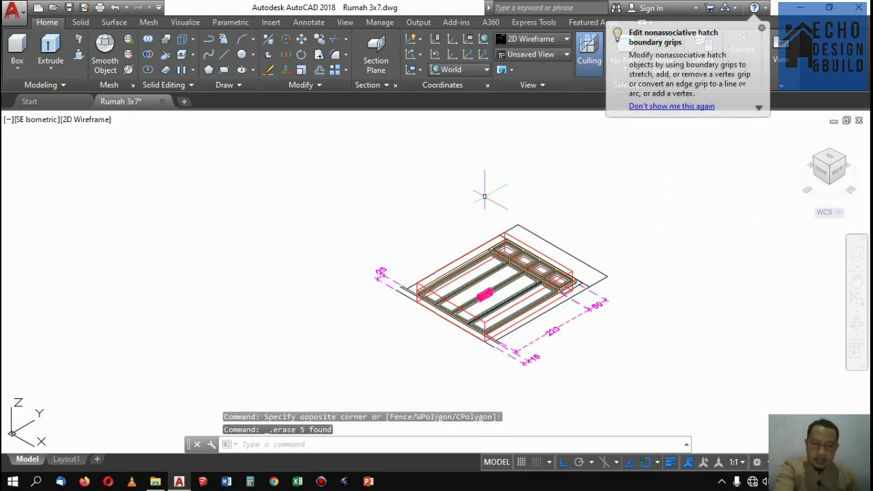
pyautogui.click(633, 312)
pyautogui.click(482, 218)
pyautogui.press('Delete')
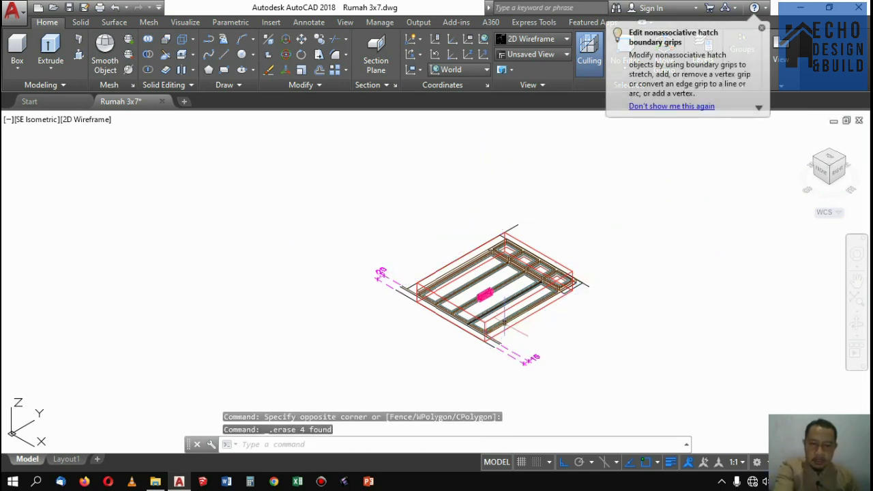
# Erase the plan lines along the copied foundation's front edge and the leftover 15 and 20 dimensions
pyautogui.scroll(6, 539, 368)
pyautogui.click(584, 398)
pyautogui.click(402, 294)
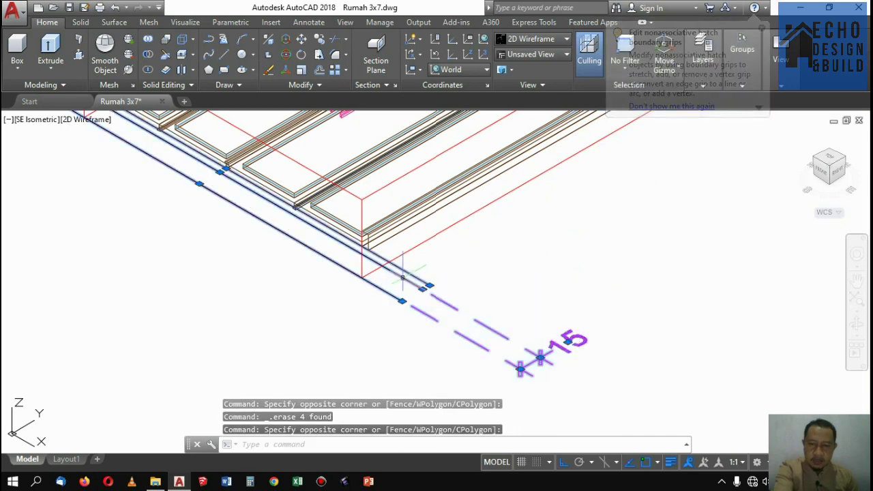
pyautogui.press('Delete')
pyautogui.scroll(-3, 491, 279)
pyautogui.scroll(5, 441, 253)
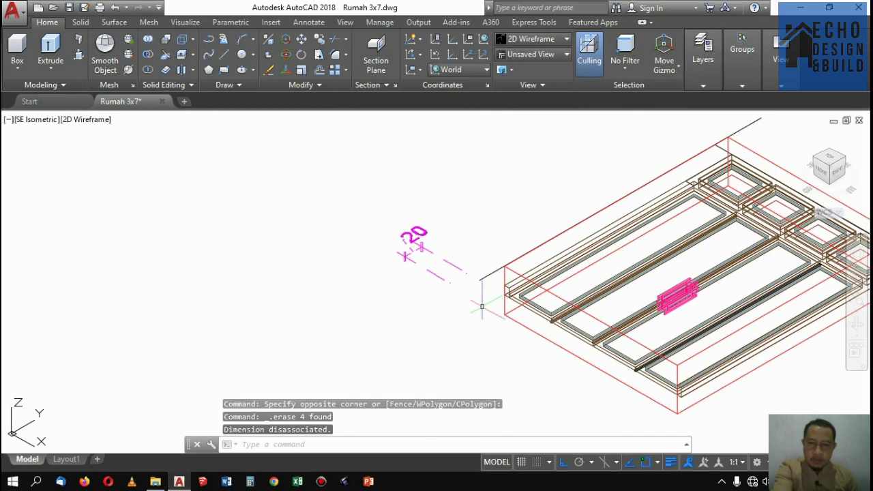
pyautogui.click(482, 303)
pyautogui.click(470, 259)
pyautogui.press('Delete')
pyautogui.scroll(-3, 413, 243)
pyautogui.scroll(3, 609, 199)
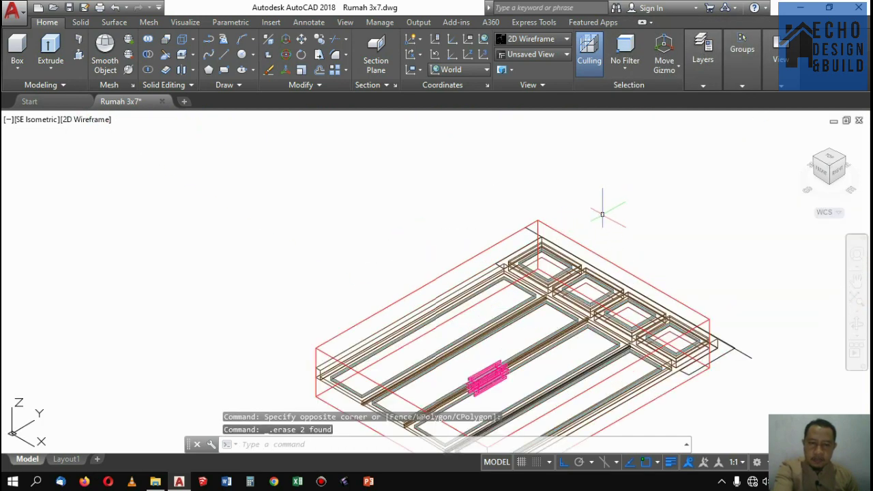
# Erase the leftover plan lines along the rear edge and rear corner of the copied foundation
pyautogui.scroll(-3, 619, 225)
pyautogui.scroll(4, 619, 225)
pyautogui.click(703, 317)
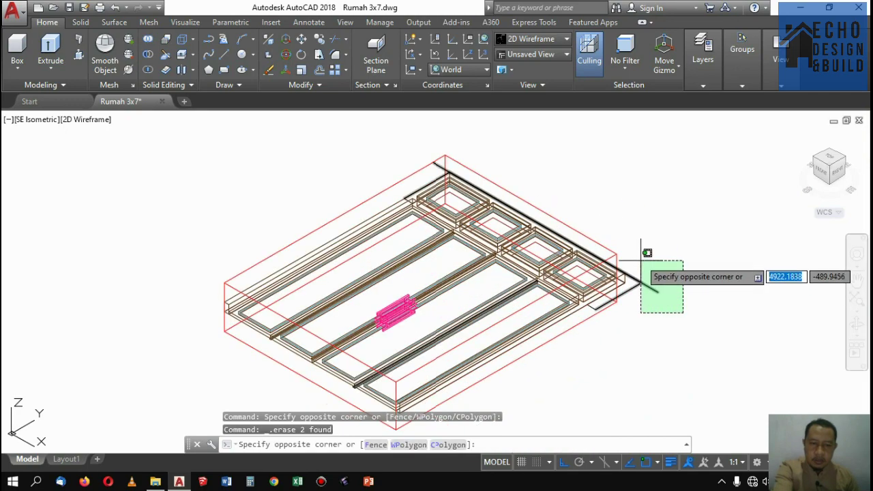
pyautogui.click(637, 254)
pyautogui.press('Delete')
pyautogui.scroll(4, 634, 205)
pyautogui.scroll(-5, 556, 227)
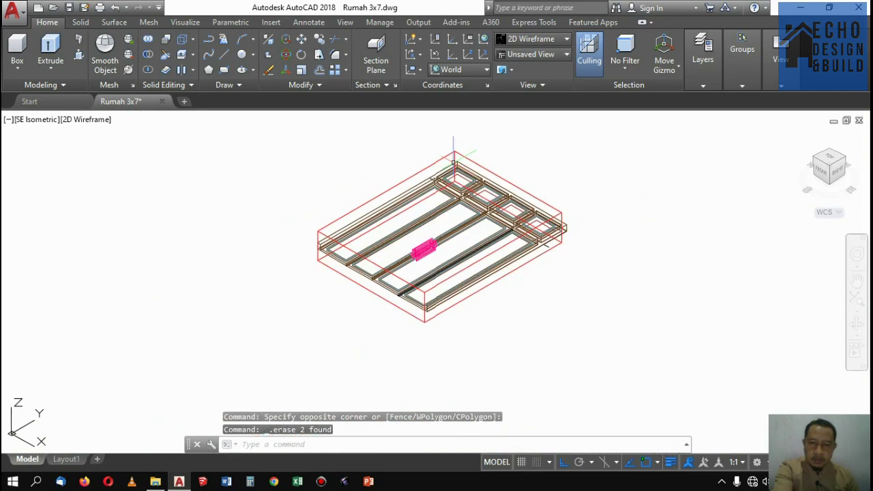
# Erase the short leftover plan line beside the copied foundation's corner near the row of small bays
pyautogui.scroll(3, 555, 227)
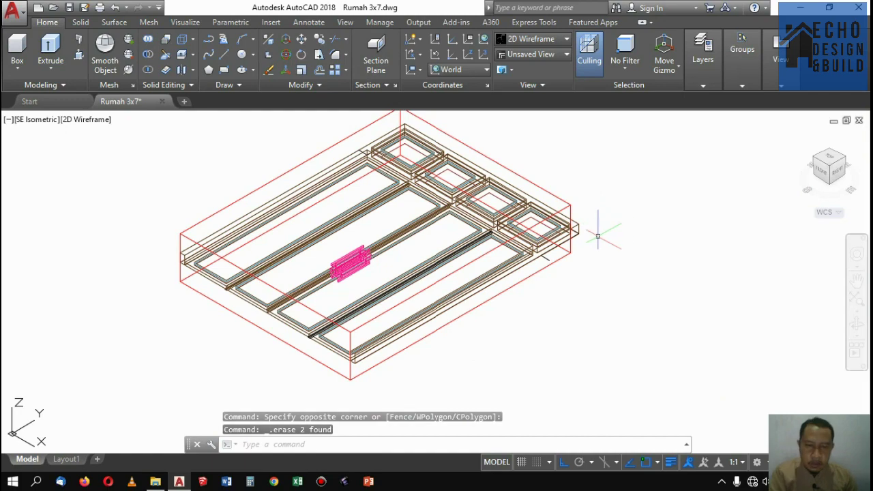
pyautogui.scroll(5, 598, 236)
pyautogui.click(422, 281)
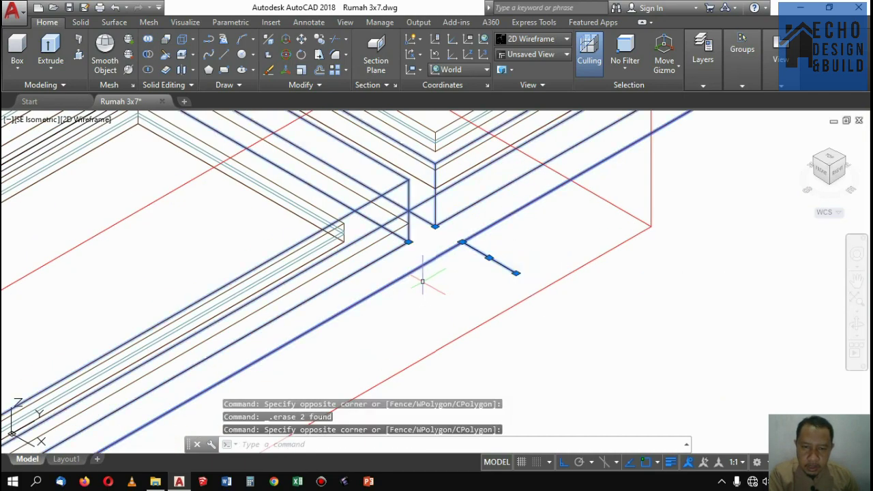
pyautogui.press('Escape')
pyautogui.click(511, 259)
pyautogui.click(485, 272)
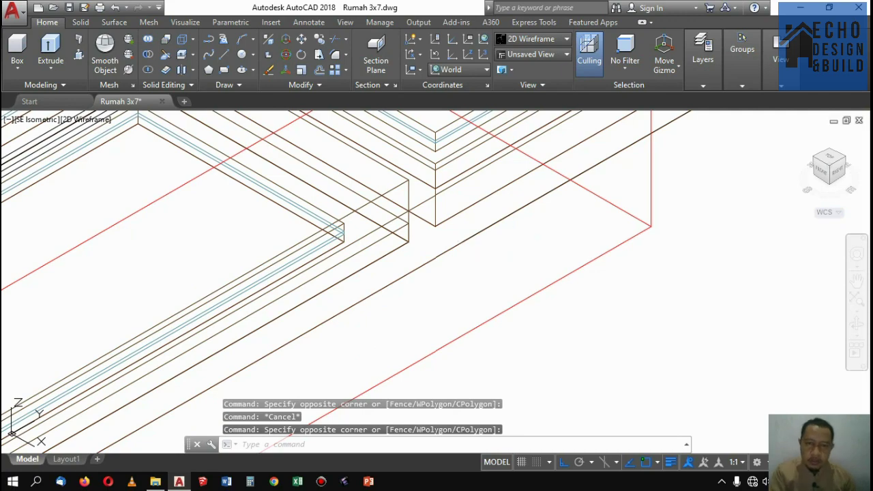
pyautogui.press('Delete')
pyautogui.scroll(-8, 535, 172)
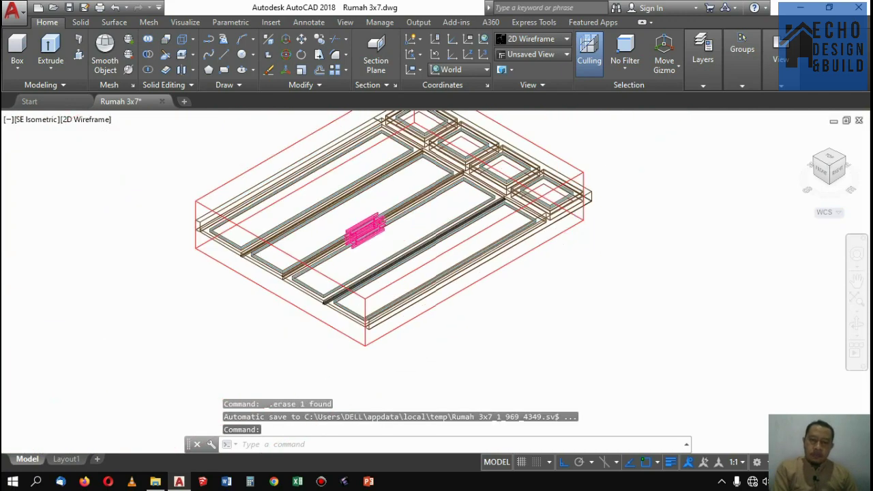
# Switch to the SW Isometric view and erase the short leftover line beside the foundation copy's small-bay corner
pyautogui.click(531, 192)
pyautogui.click(815, 160)
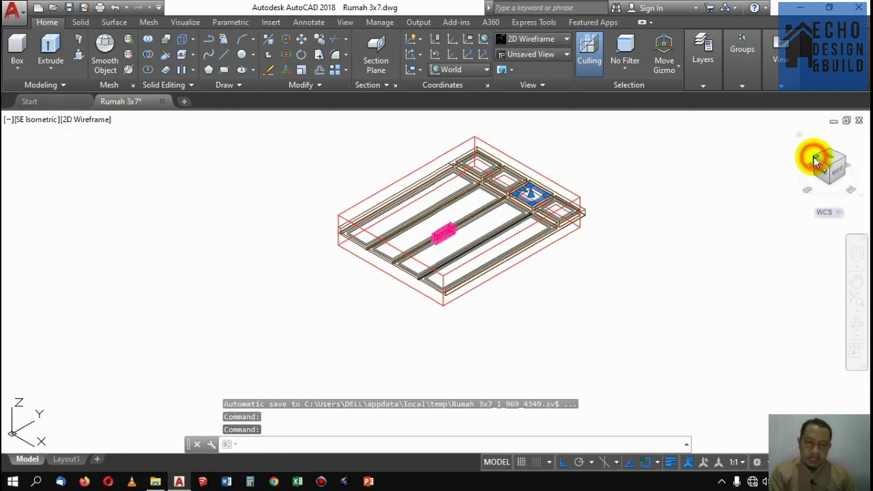
pyautogui.scroll(-4, 531, 164)
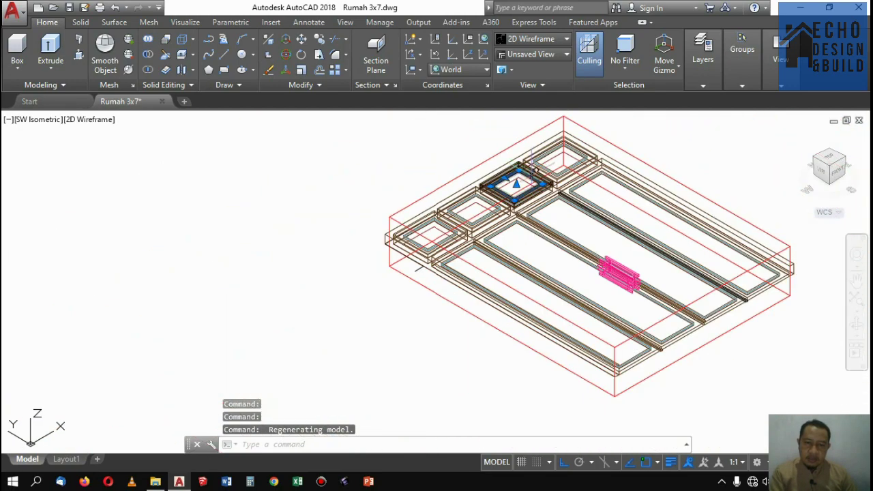
pyautogui.scroll(5, 406, 272)
pyautogui.press('Escape')
pyautogui.scroll(3, 394, 240)
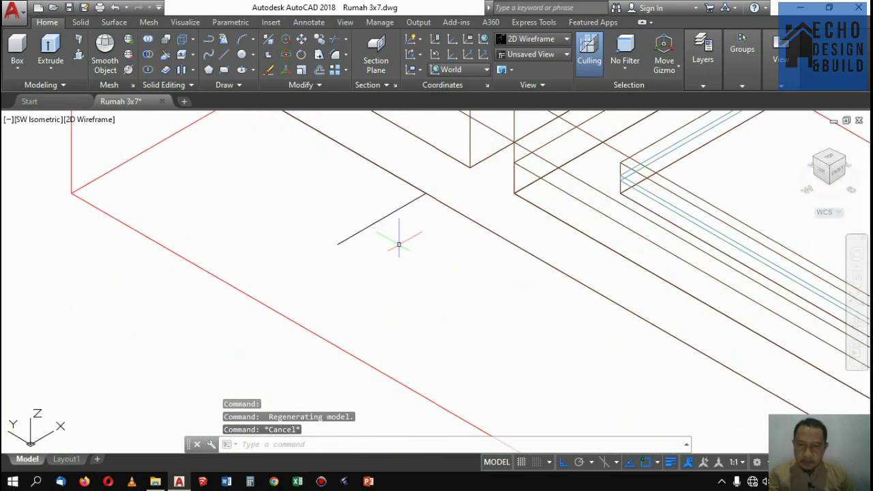
pyautogui.click(436, 253)
pyautogui.click(325, 199)
pyautogui.press('Delete')
pyautogui.scroll(-7, 323, 212)
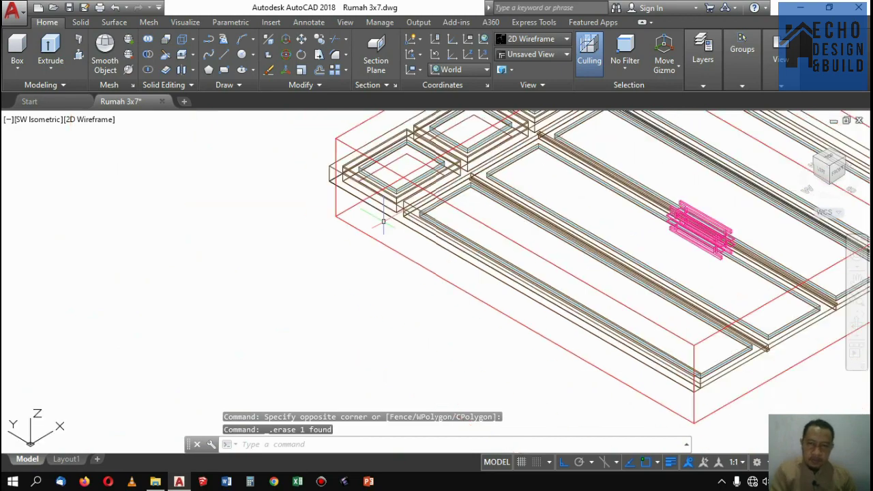
# Set the visual style of the foundation copy's view to Conceptual
pyautogui.scroll(2, 439, 179)
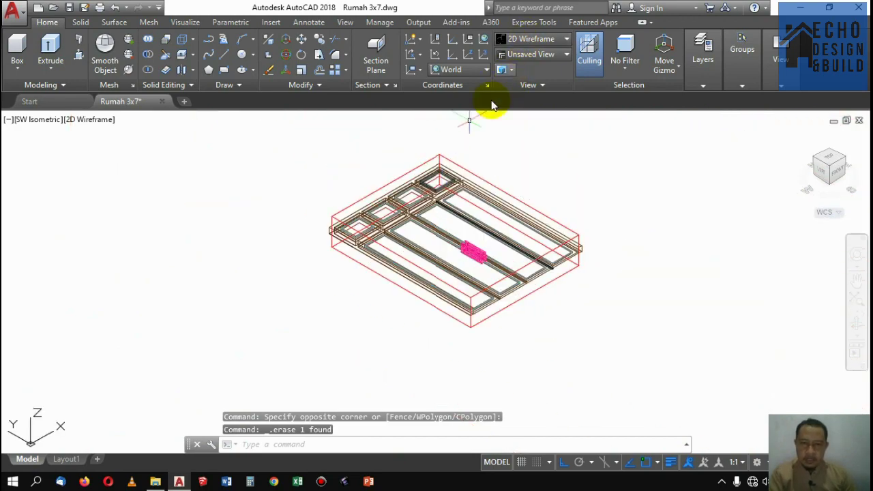
pyautogui.scroll(5, 328, 234)
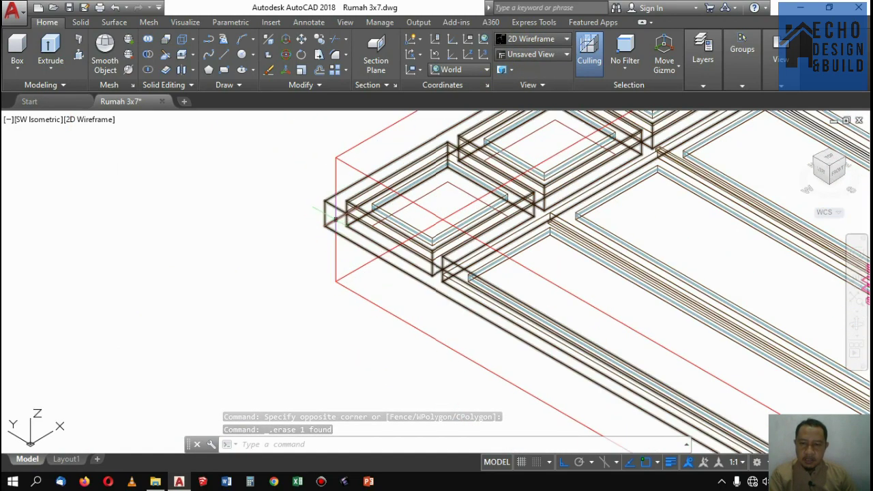
pyautogui.scroll(-5, 358, 171)
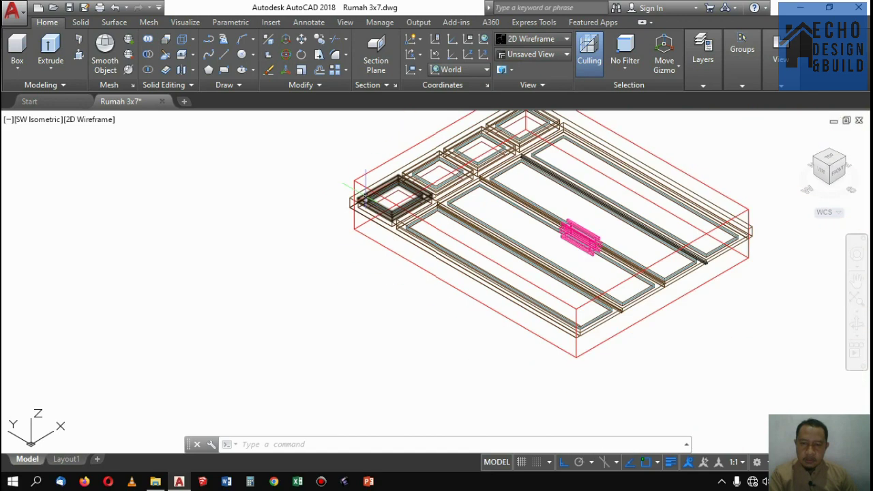
pyautogui.scroll(1, 473, 120)
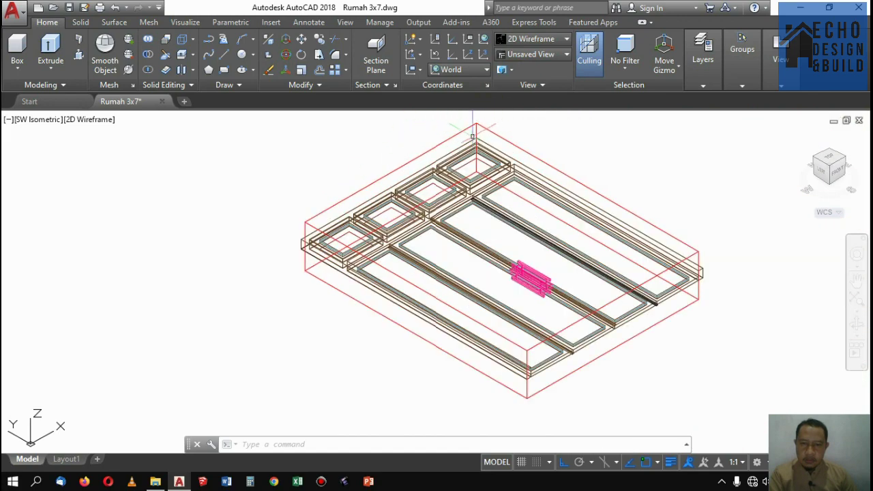
pyautogui.click(530, 39)
pyautogui.click(685, 72)
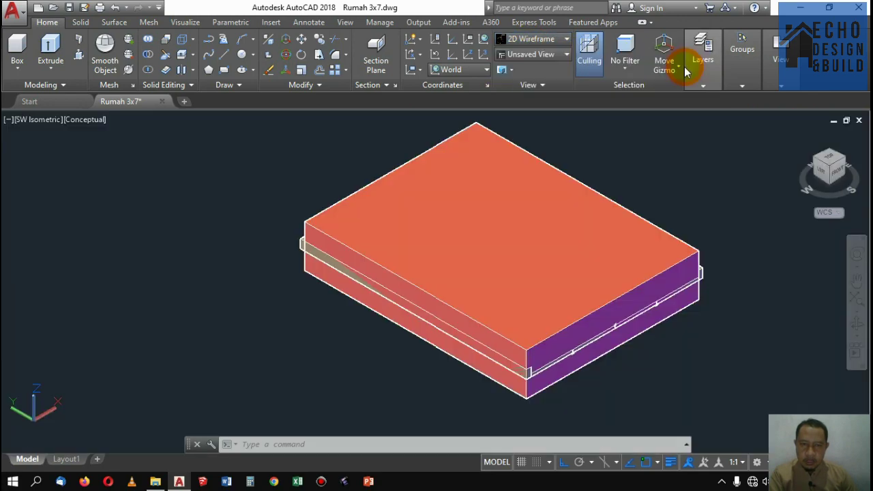
# Erase the enclosing boxes of both the copied foundation and the original foundation in the plan drawing
pyautogui.click(353, 231)
pyautogui.scroll(-6, 341, 227)
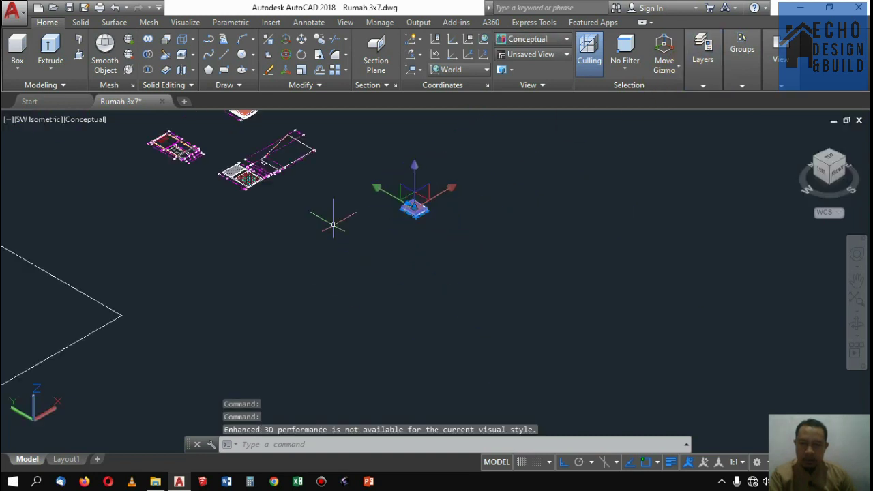
pyautogui.scroll(-2, 334, 231)
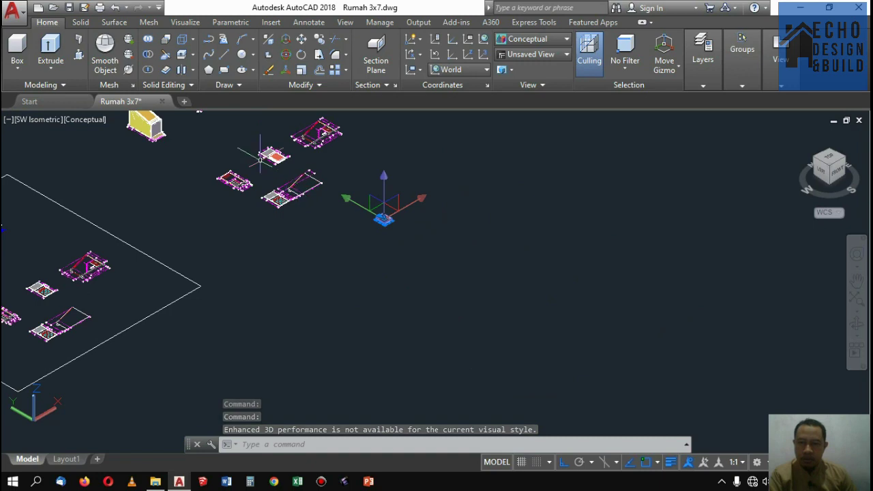
pyautogui.scroll(3, 260, 156)
pyautogui.scroll(9, 257, 150)
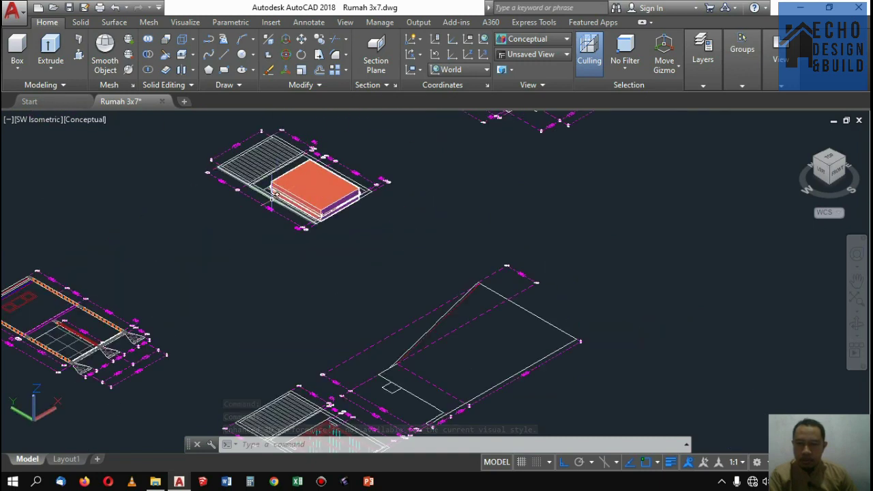
pyautogui.scroll(2, 273, 147)
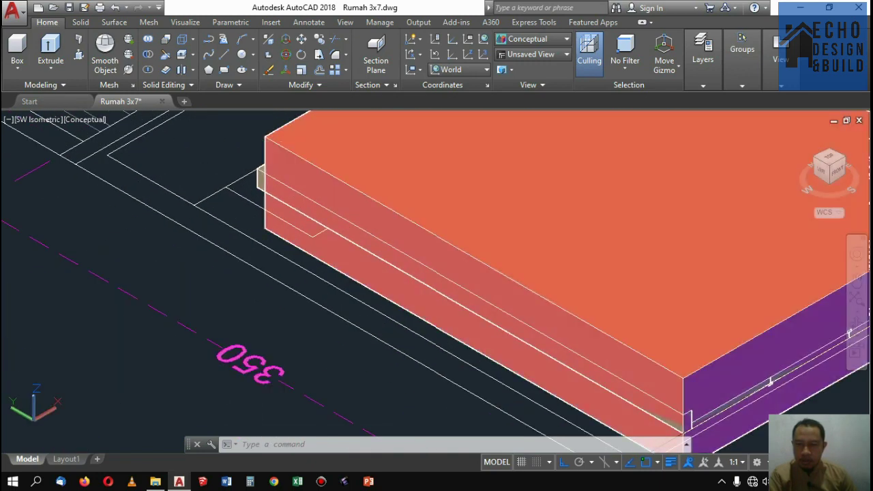
pyautogui.click(277, 148)
pyautogui.press('Delete')
# Return to the copied foundation and set its visual style to 2D Wireframe
pyautogui.scroll(-10, 278, 139)
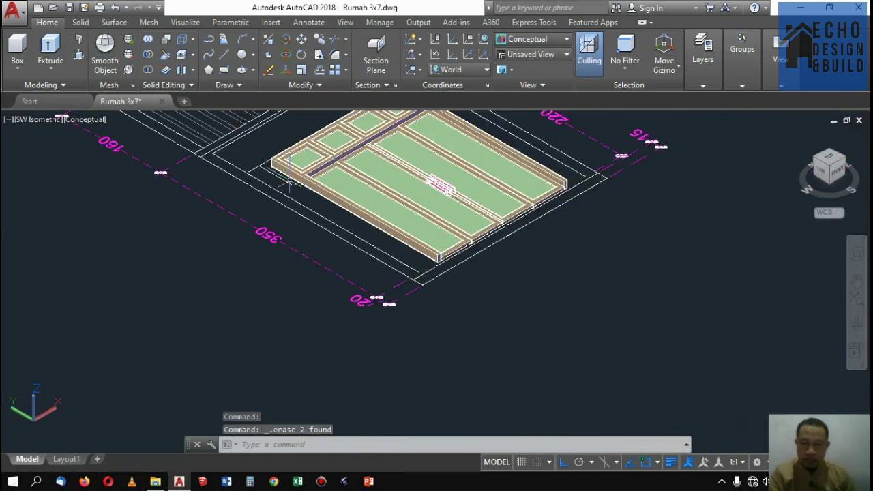
pyautogui.scroll(-2, 301, 163)
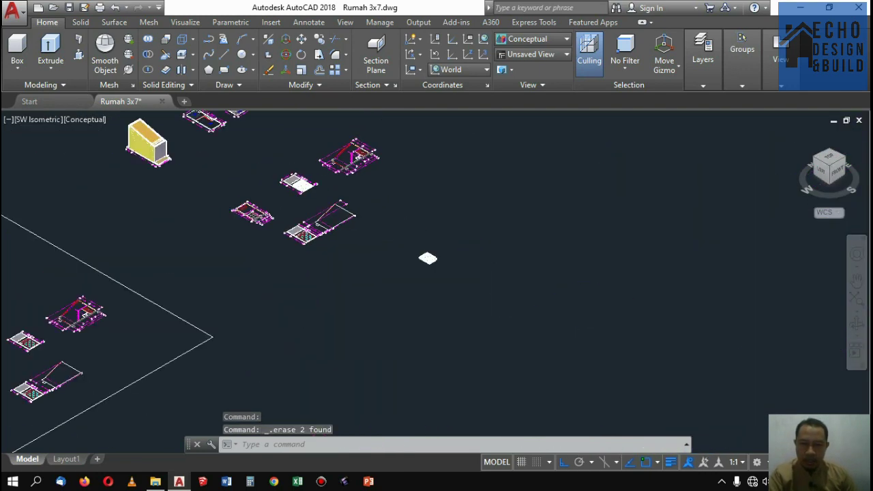
pyautogui.scroll(8, 484, 259)
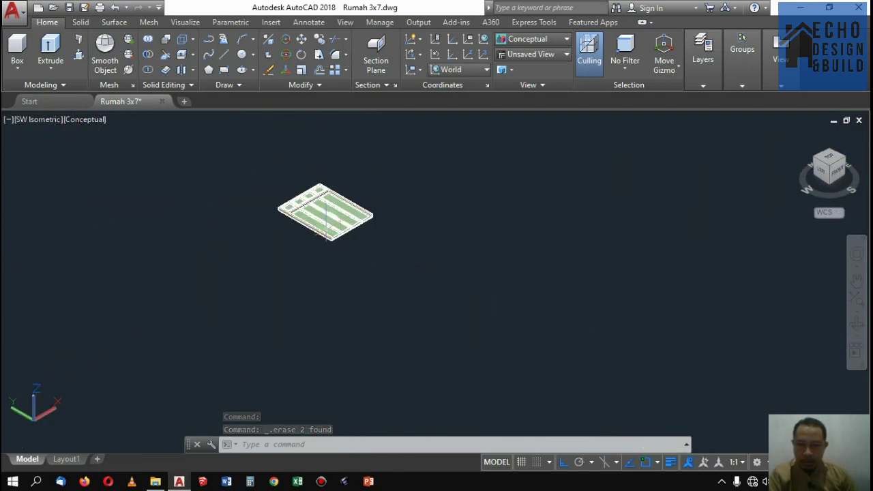
pyautogui.click(513, 41)
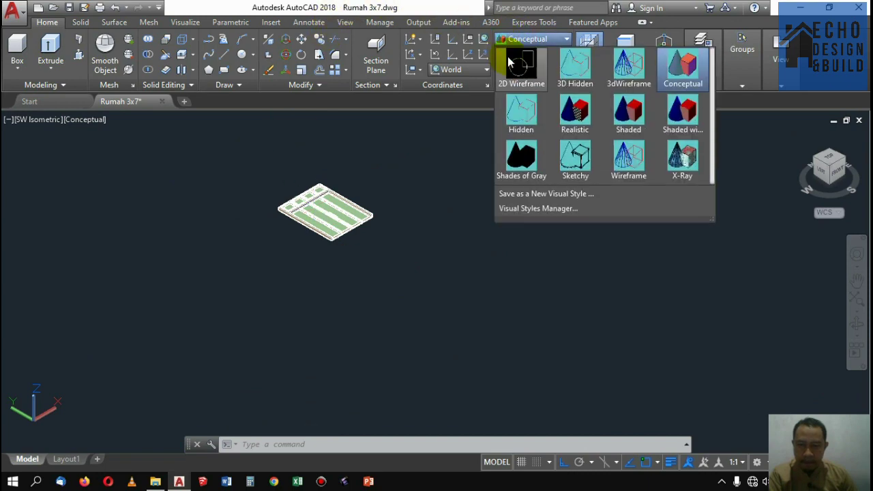
pyautogui.click(517, 80)
pyautogui.scroll(2, 247, 227)
pyautogui.scroll(5, 246, 227)
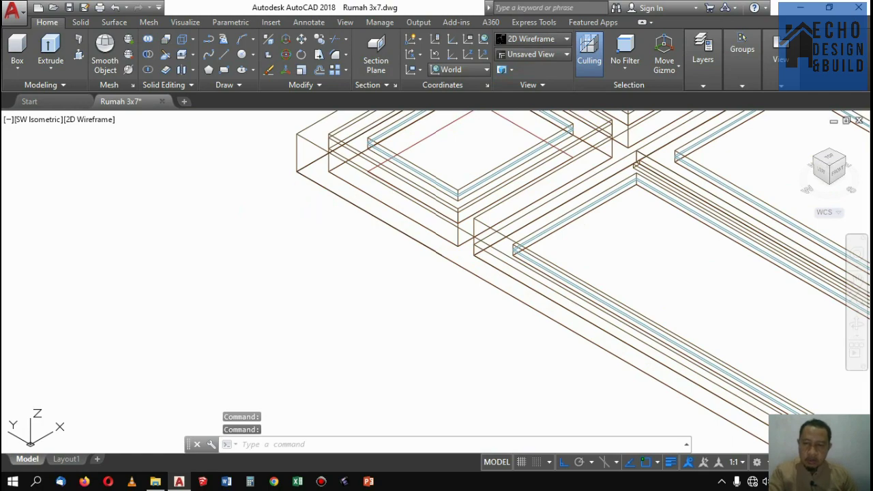
# Draw a rectangle between the opposite outer bottom corners of the copied foundation
pyautogui.write('rec')
pyautogui.press('Return')
pyautogui.click(297, 171)
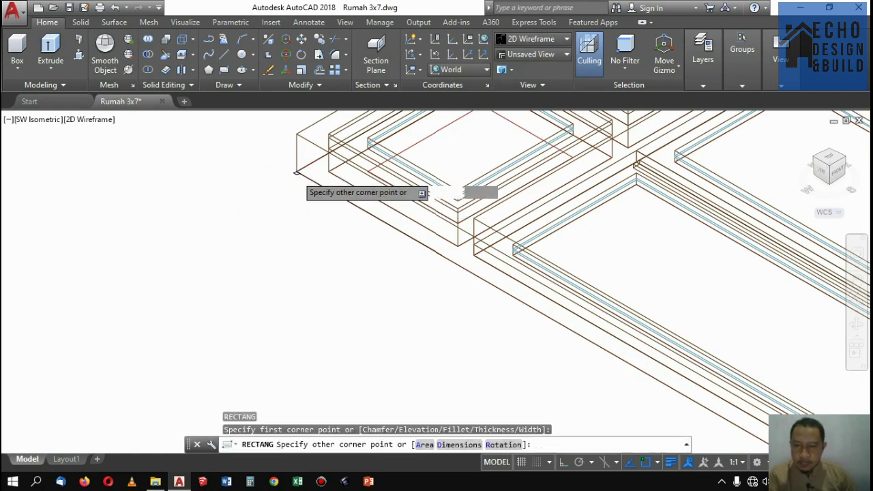
pyautogui.scroll(-5, 307, 181)
pyautogui.scroll(10, 393, 189)
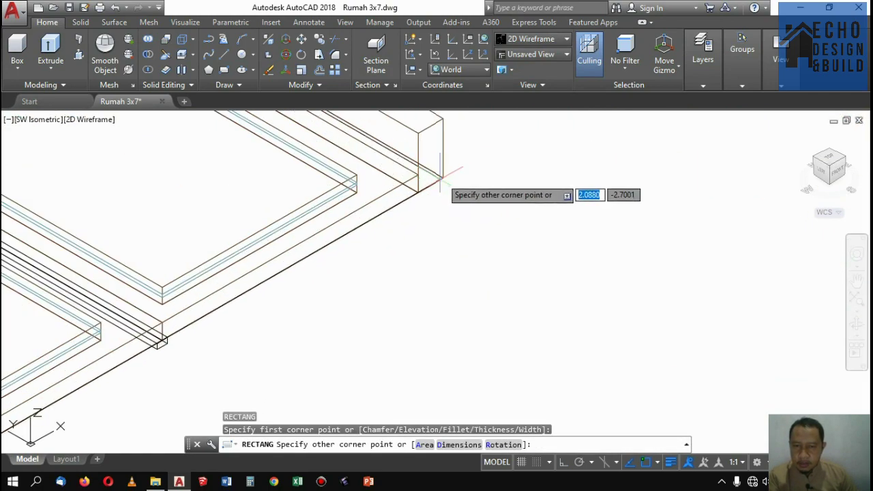
pyautogui.click(441, 177)
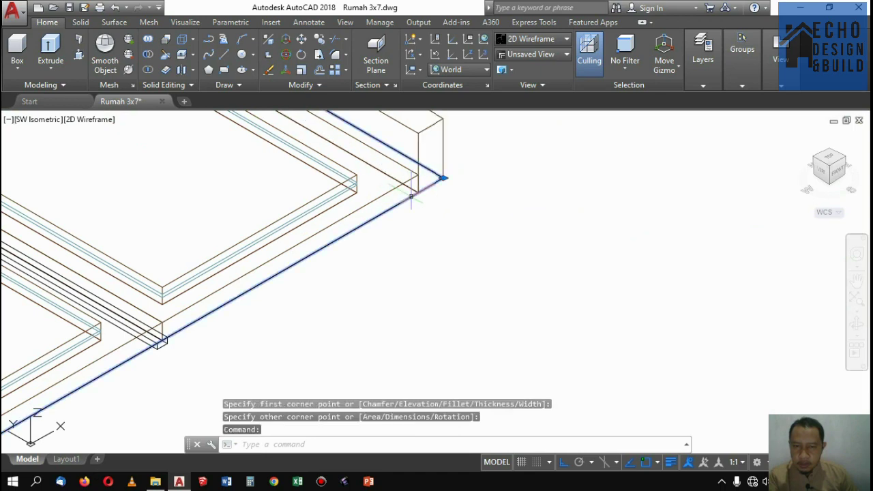
pyautogui.scroll(-6, 411, 196)
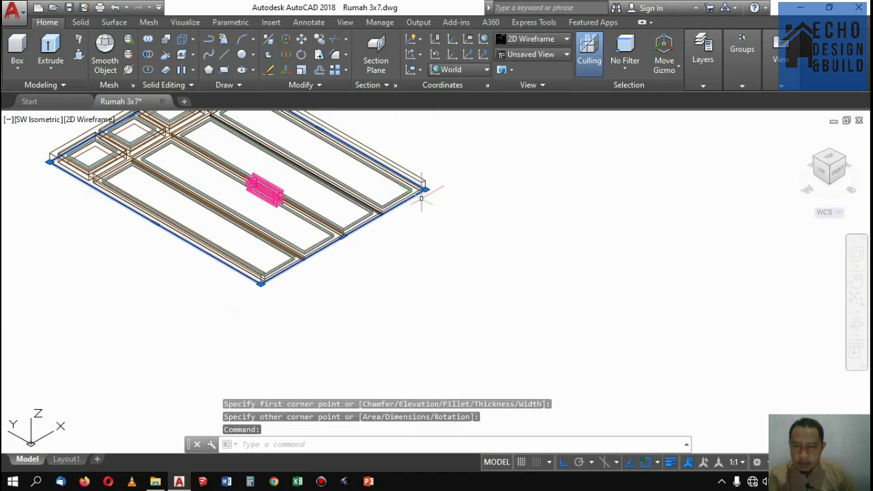
# Extrude the rectangle around the foundation base to a height of 0.5
pyautogui.click(65, 52)
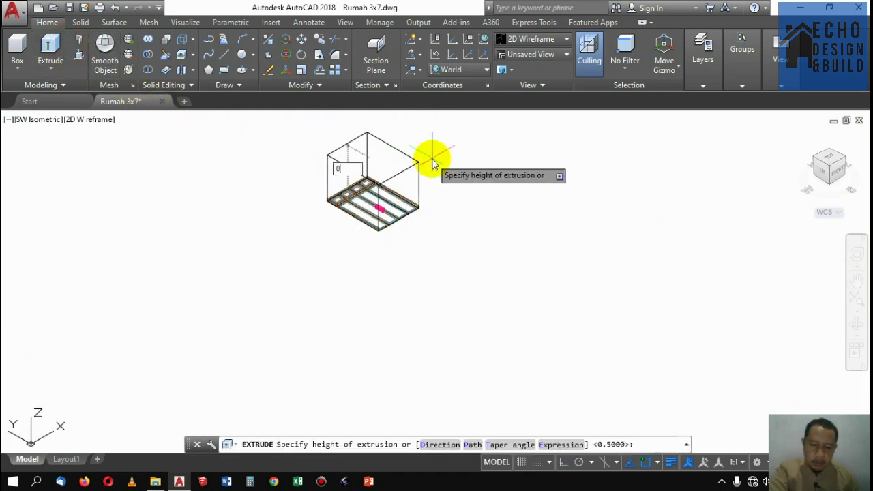
pyautogui.press('Return')
pyautogui.scroll(5, 429, 195)
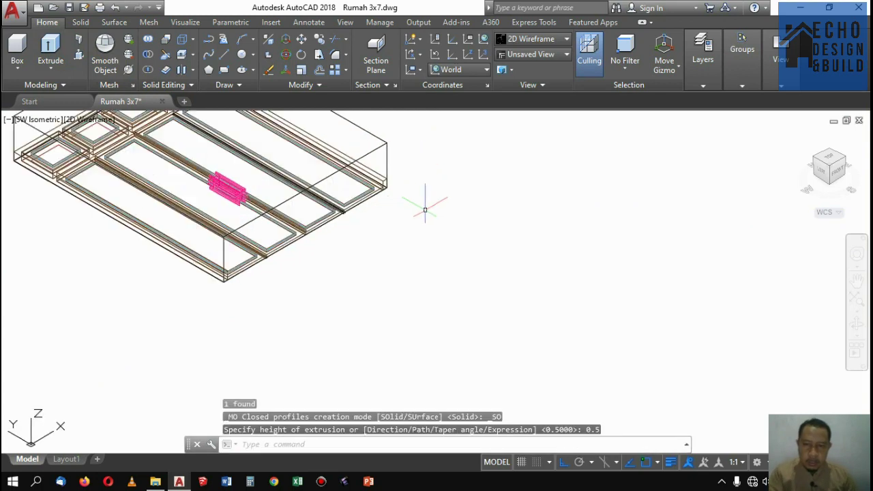
# Move the extruded box down 0.2, aligning its vertical corner edge's midpoint with the midpoint of the foundation's corner edge
pyautogui.click(354, 169)
pyautogui.click(354, 168)
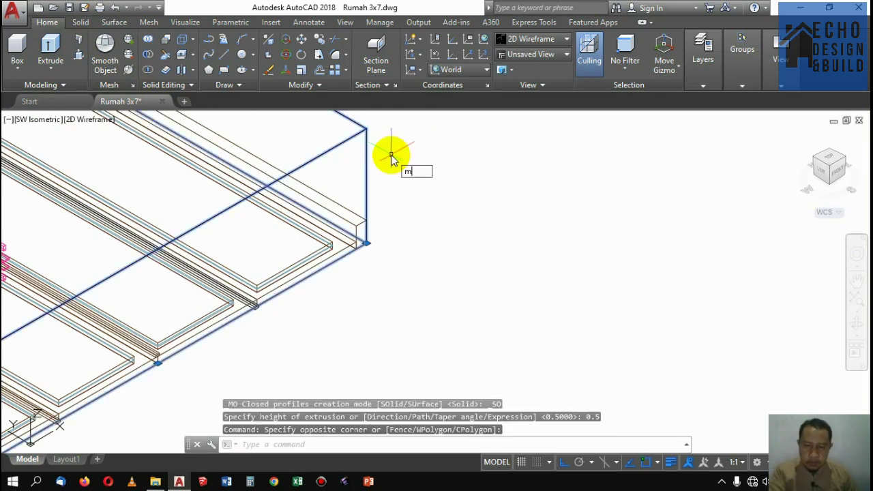
pyautogui.press('Return')
pyautogui.click(366, 186)
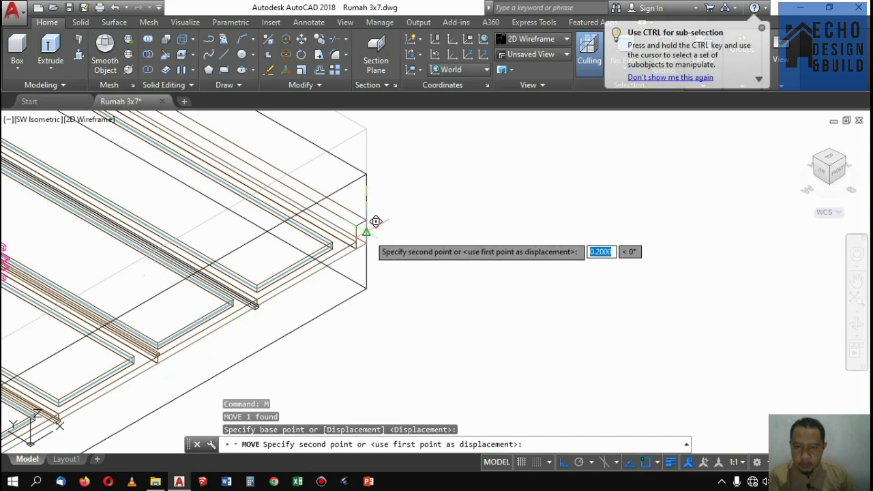
pyautogui.click(376, 221)
pyautogui.scroll(-5, 434, 215)
pyautogui.scroll(3, 450, 204)
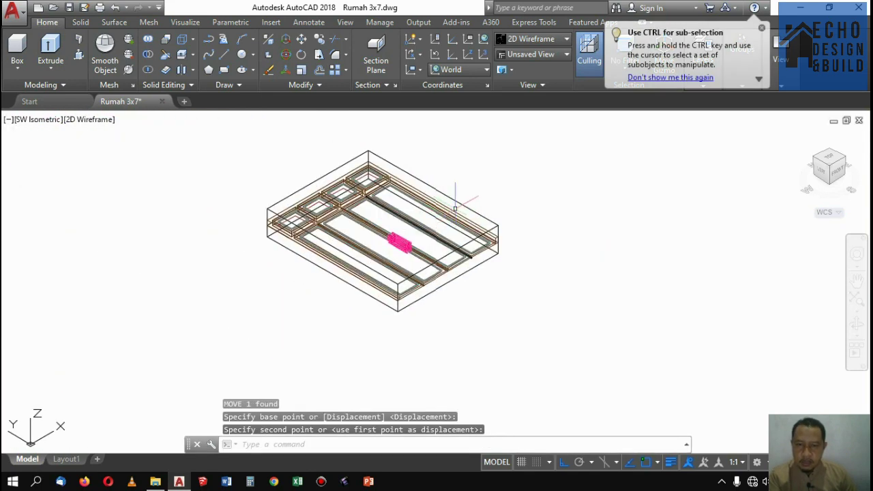
# Assign the box around the copied foundation to the DMS layer
pyautogui.click(462, 197)
pyautogui.click(460, 187)
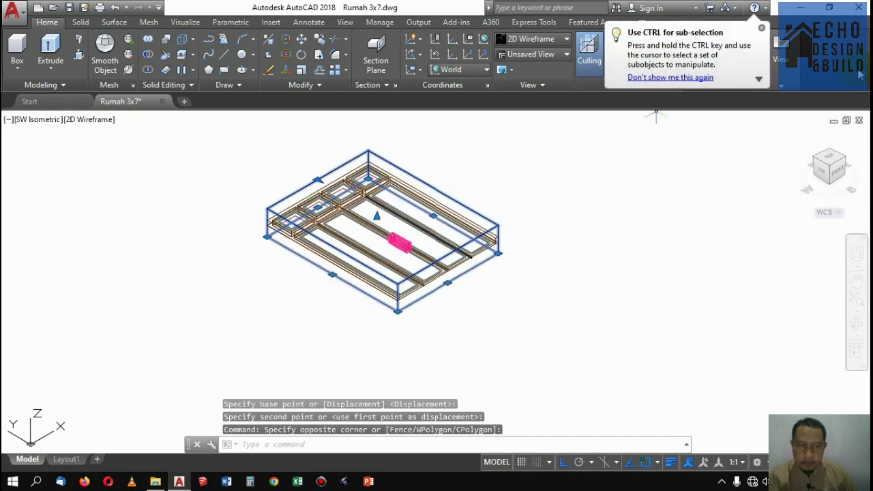
pyautogui.click(762, 31)
pyautogui.click(742, 56)
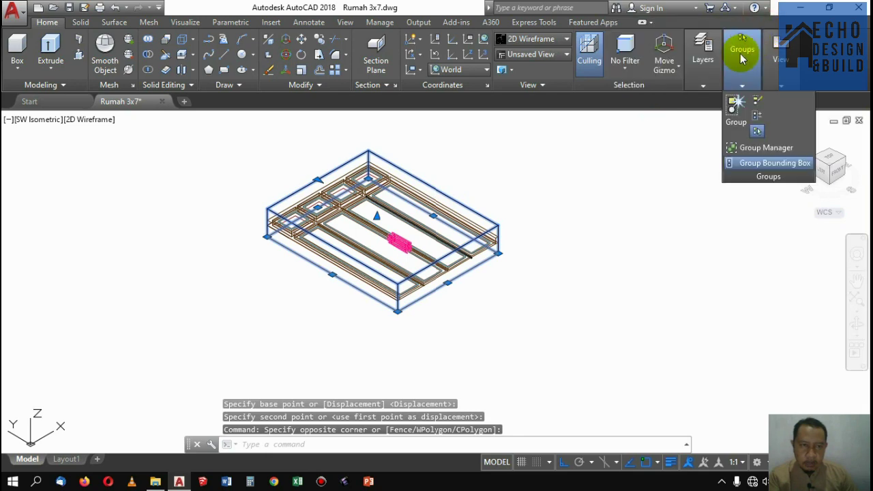
pyautogui.click(700, 75)
pyautogui.click(779, 102)
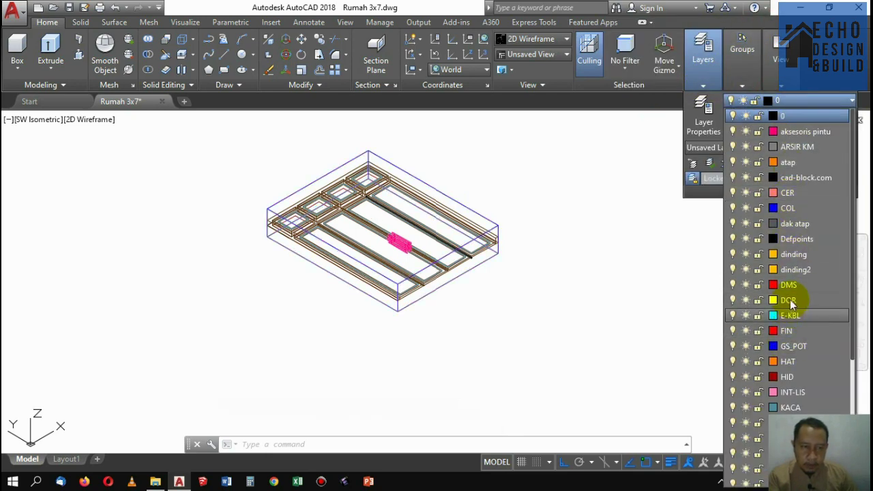
pyautogui.click(789, 285)
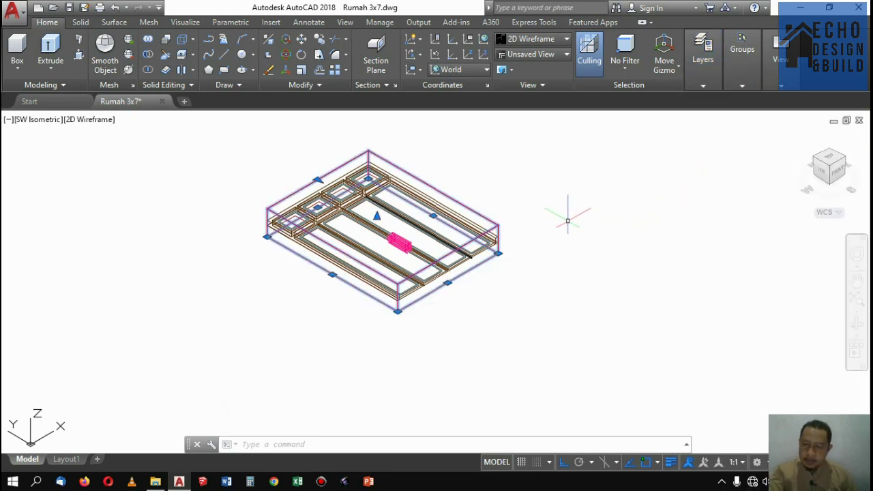
# Group all parts of the copied door assembly together with the box around it
pyautogui.press('Escape')
pyautogui.scroll(-3, 563, 262)
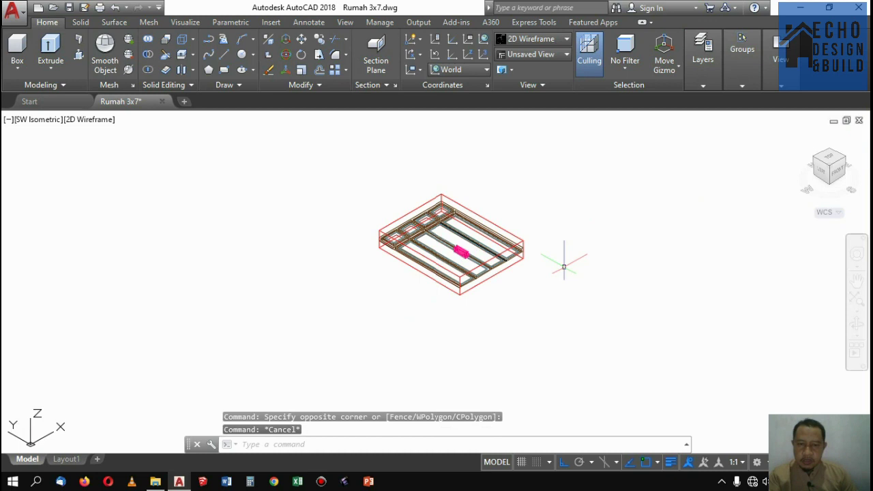
pyautogui.click(596, 366)
pyautogui.click(345, 161)
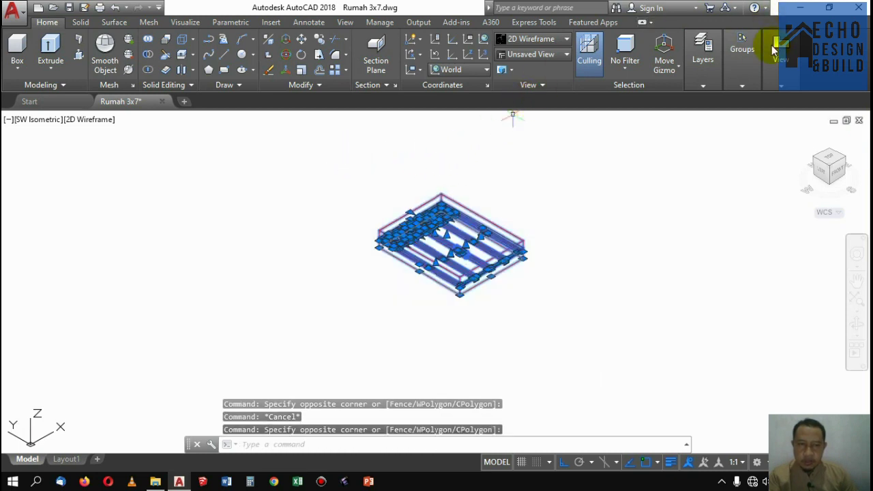
pyautogui.click(751, 71)
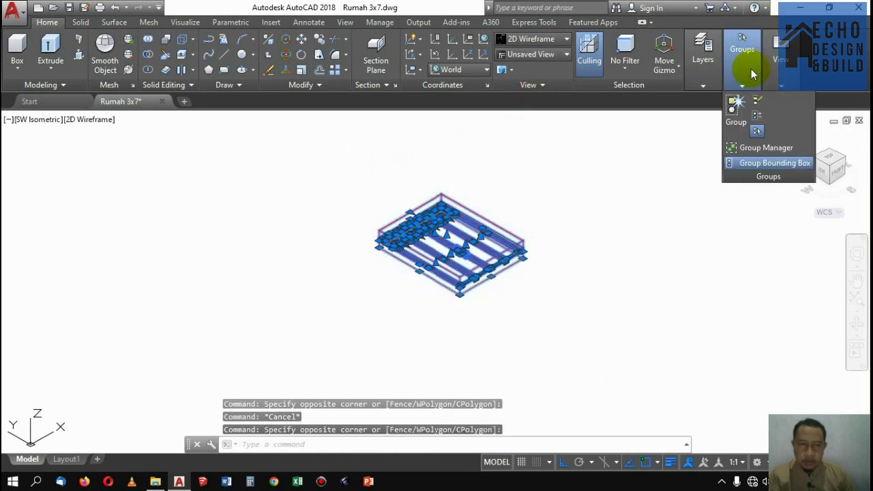
pyautogui.click(735, 116)
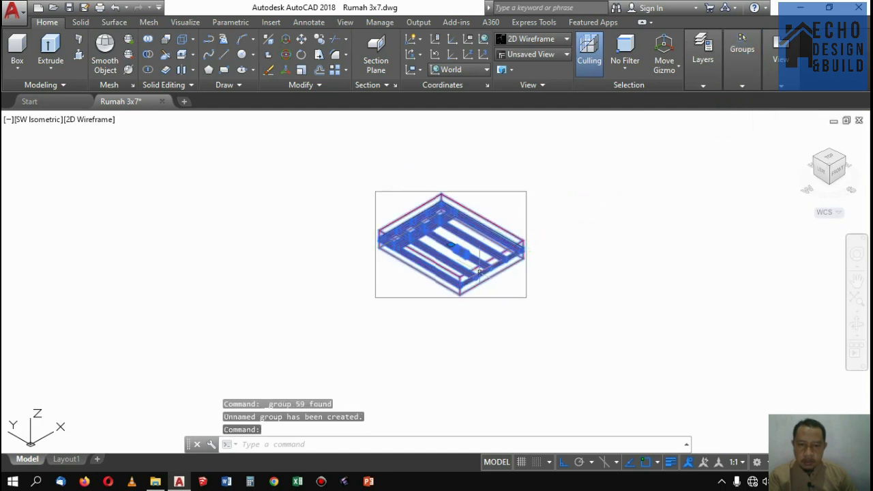
pyautogui.scroll(4, 454, 300)
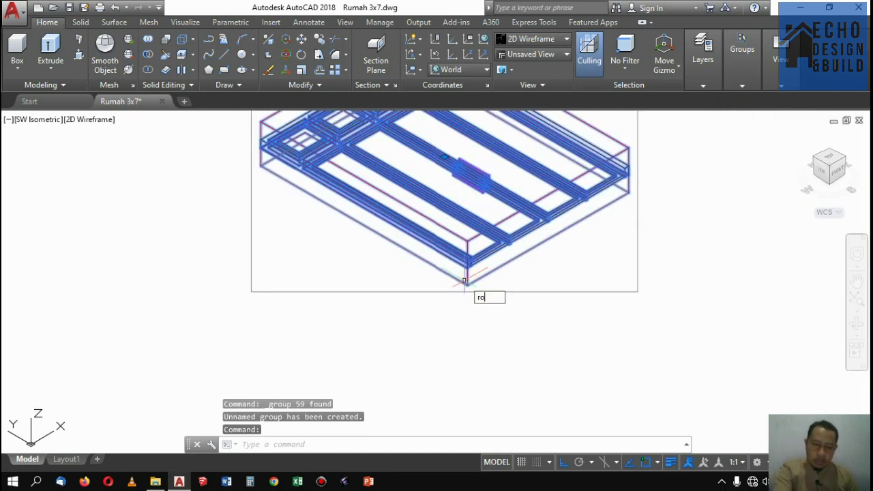
pyautogui.press('Return')
pyautogui.scroll(5, 461, 286)
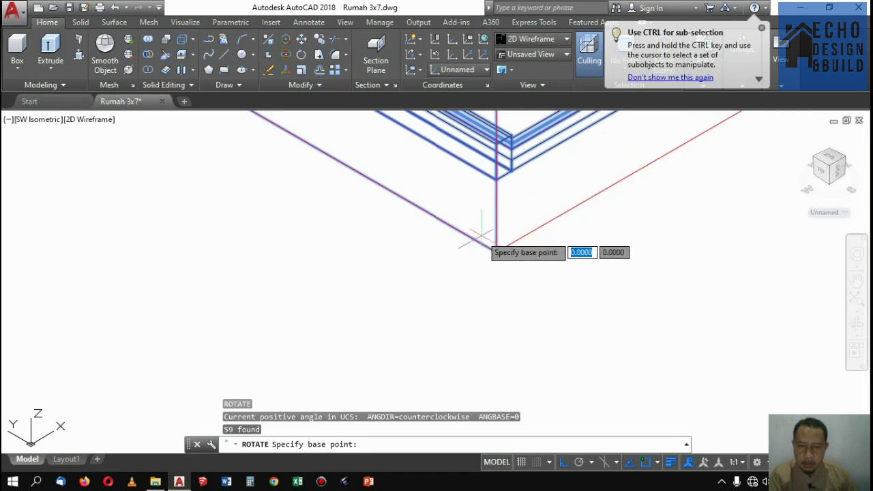
pyautogui.click(495, 249)
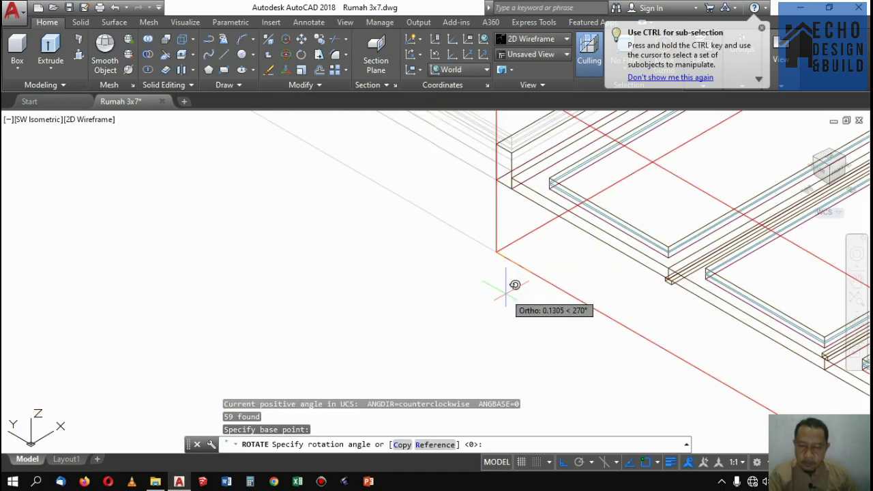
pyautogui.press('Escape')
# Define a UCS with the ZAxis option, its origin at the box's nearest bottom corner and Z pointing horizontally along negative world X
pyautogui.write('ucs')
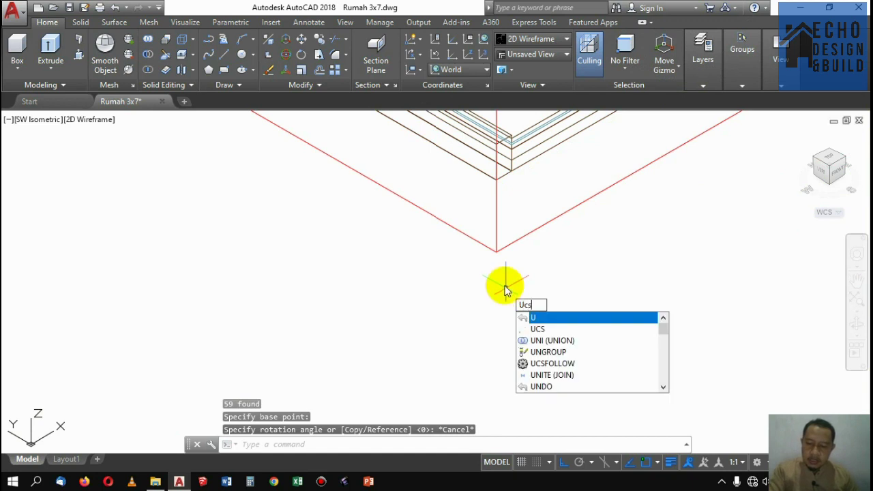
pyautogui.press('Return')
pyautogui.write('za')
pyautogui.press('Return')
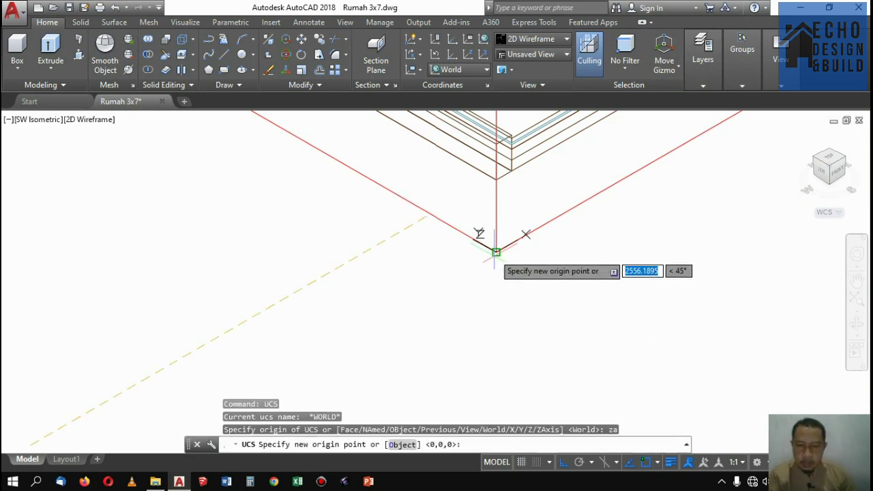
pyautogui.click(496, 251)
pyautogui.click(396, 296)
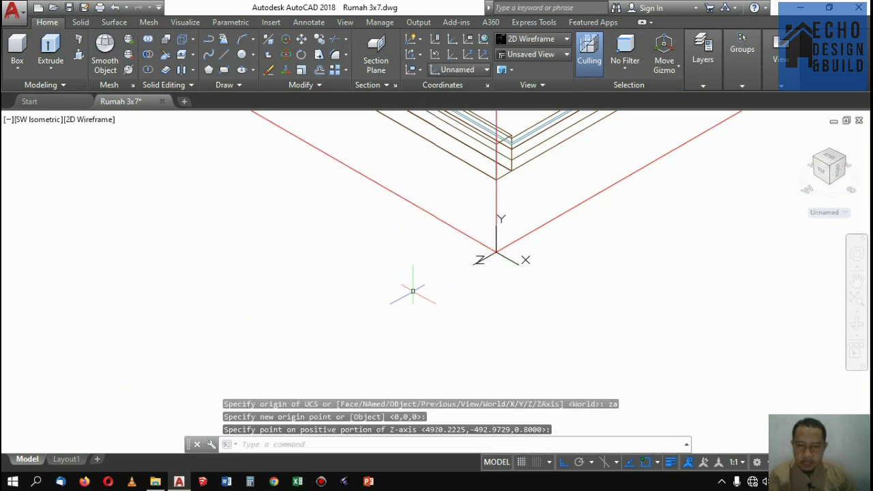
# Rotate the grouped door and box upright about the box's corner at the UCS origin
pyautogui.click(559, 231)
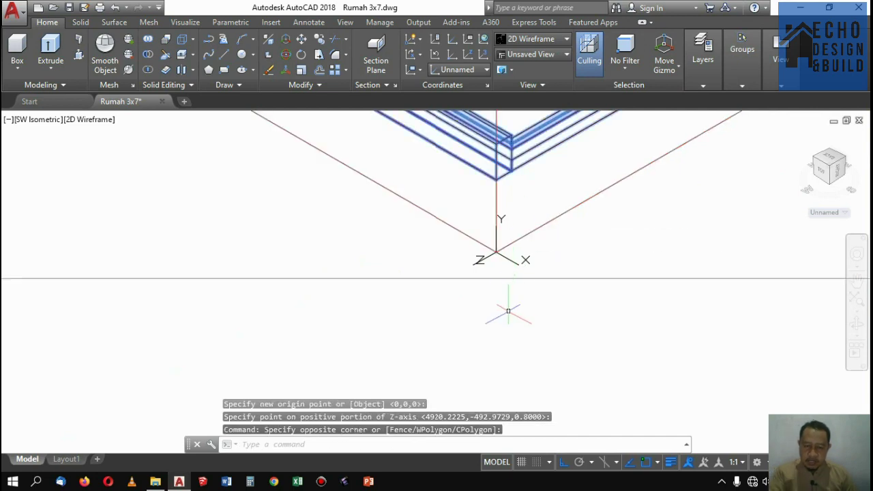
pyautogui.press('Return')
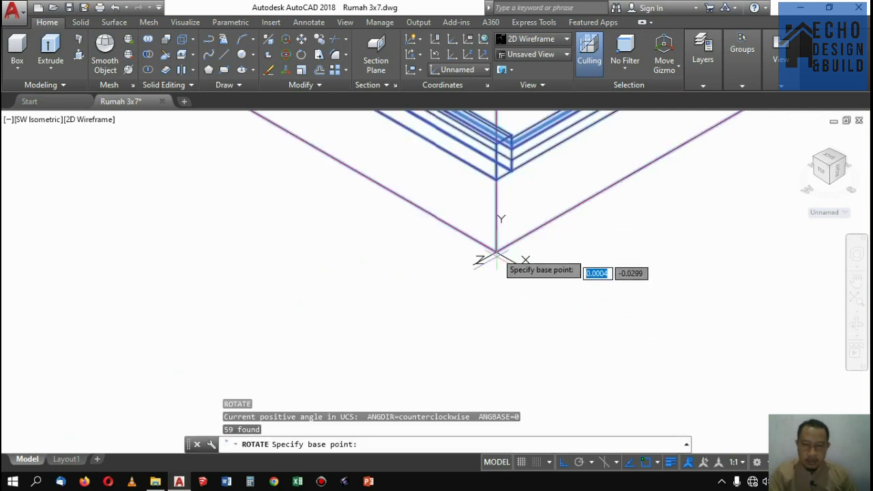
pyautogui.click(495, 253)
pyautogui.click(518, 311)
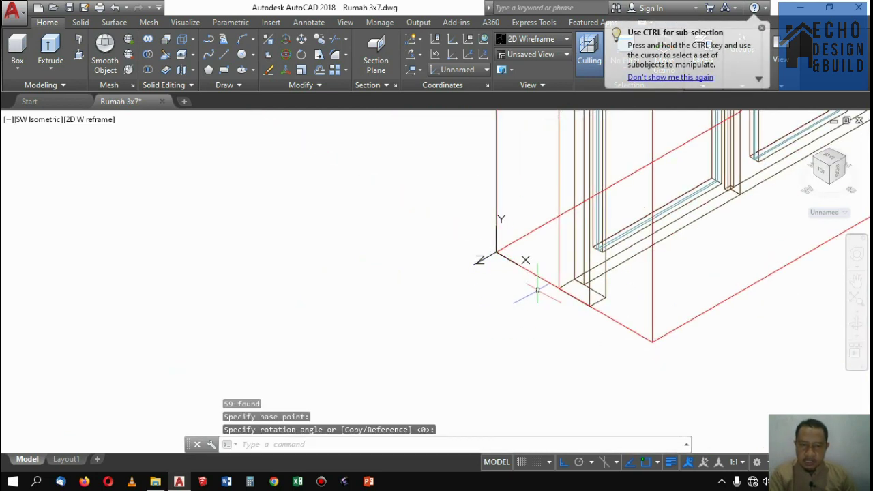
pyautogui.scroll(-5, 536, 289)
pyautogui.scroll(5, 539, 333)
pyautogui.click(536, 321)
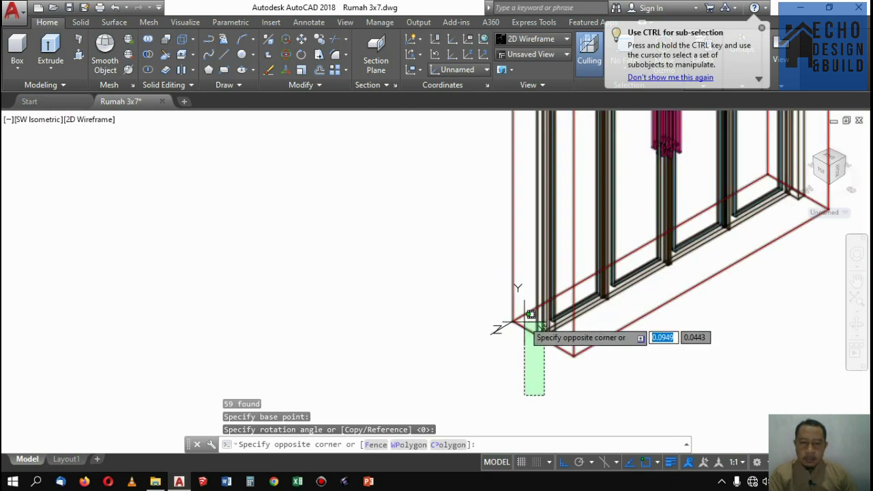
pyautogui.click(536, 340)
pyautogui.write('m')
pyautogui.press('Return')
pyautogui.scroll(5, 545, 321)
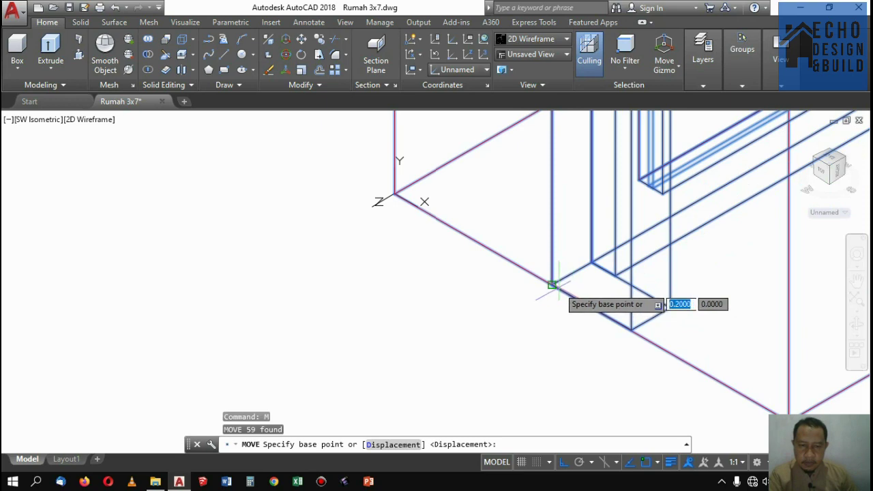
pyautogui.press('Escape')
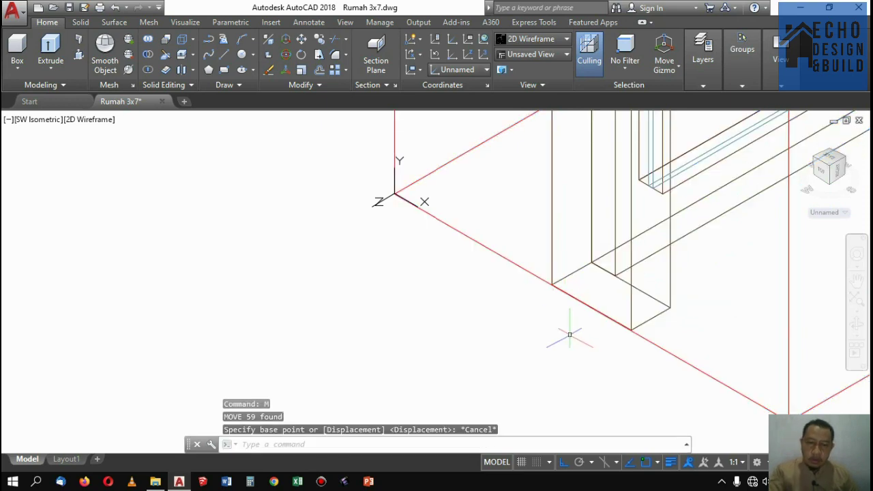
# Copy the upright door group from the midpoint of its frame's bottom edge to the midpoint of the hatched jamb's edge at the terrace opening
pyautogui.click(574, 347)
pyautogui.click(524, 249)
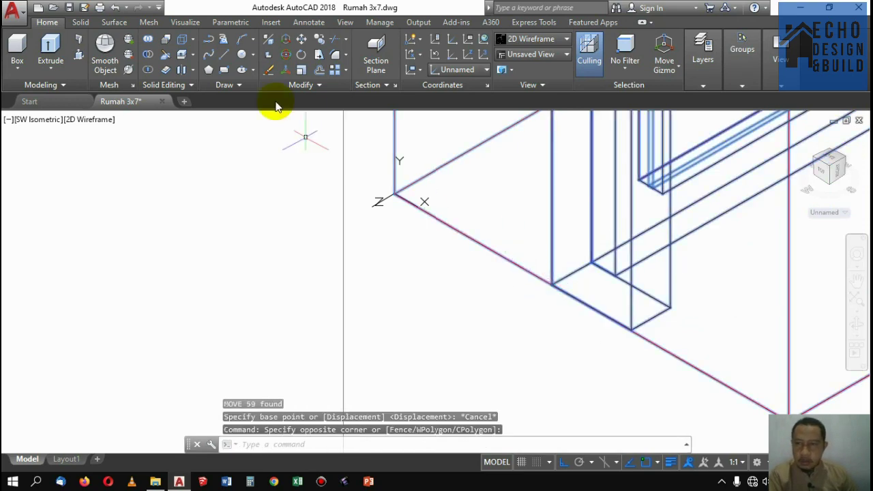
pyautogui.click(320, 43)
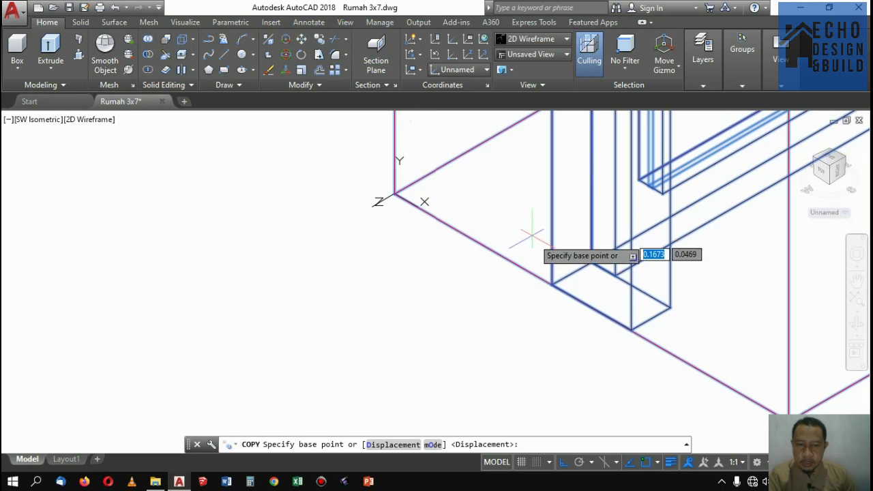
pyautogui.click(593, 304)
pyautogui.scroll(-8, 644, 279)
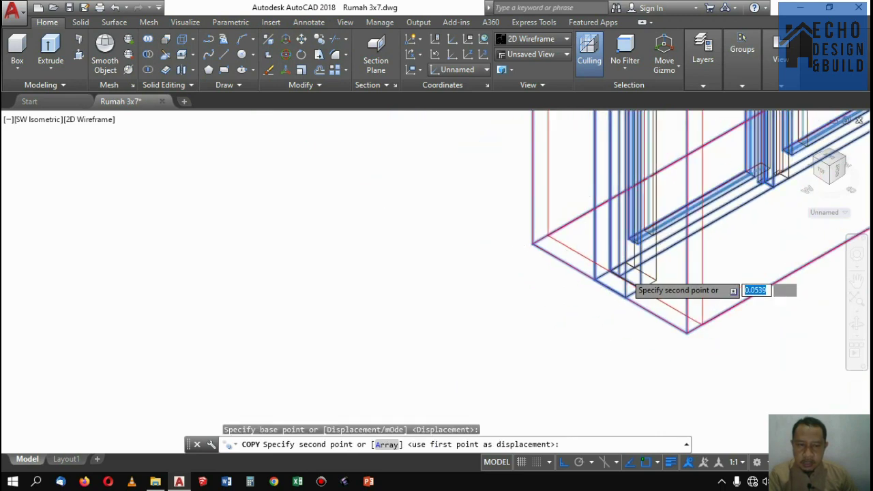
pyautogui.scroll(-3, 642, 257)
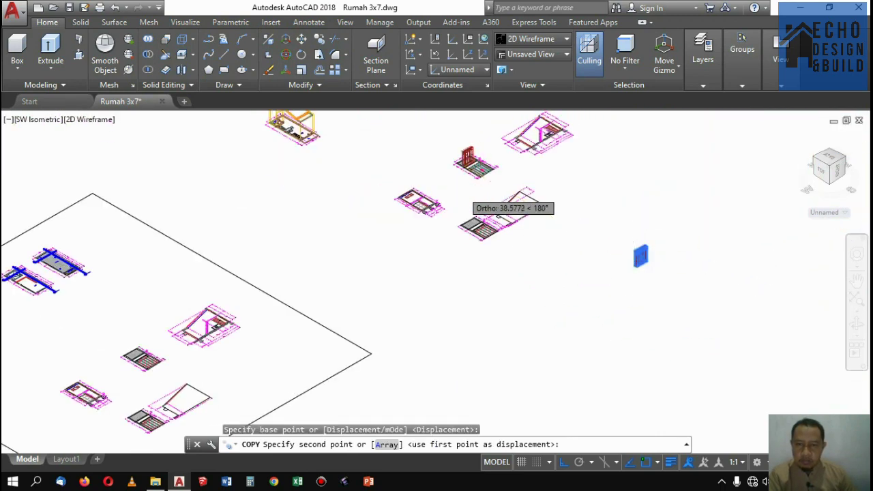
pyautogui.scroll(10, 470, 170)
pyautogui.scroll(-6, 402, 215)
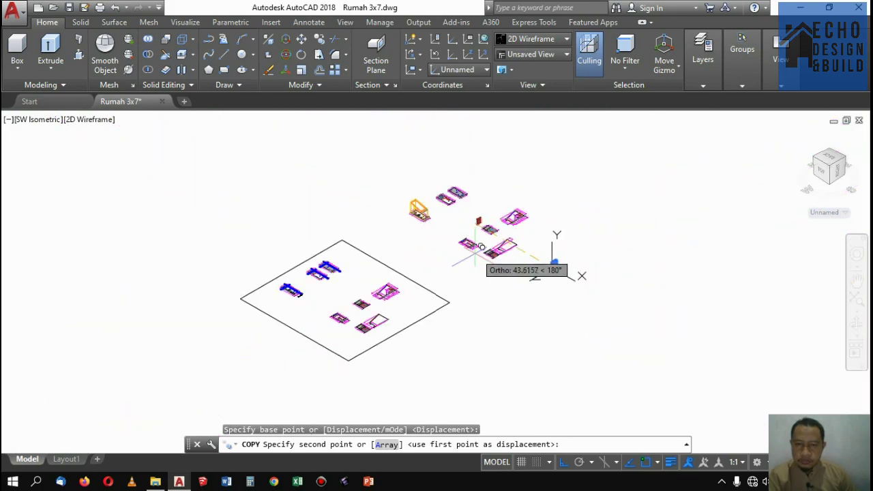
pyautogui.scroll(3, 409, 197)
pyautogui.scroll(10, 447, 232)
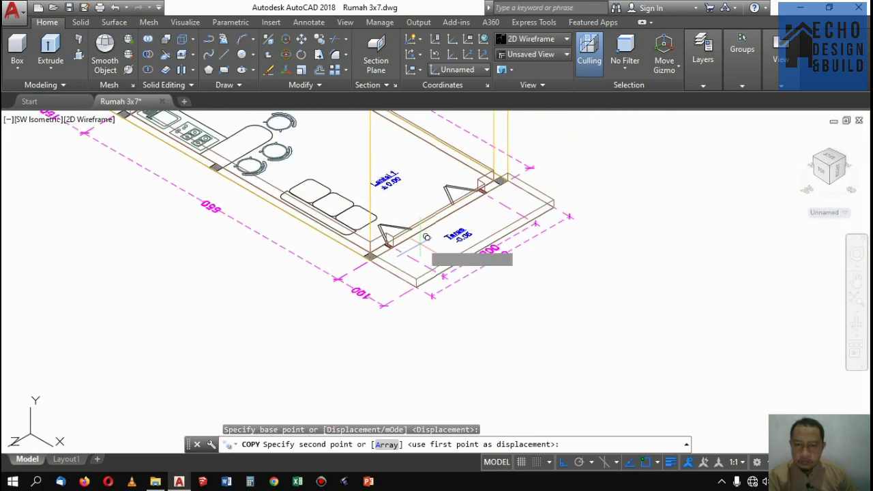
pyautogui.scroll(2, 380, 226)
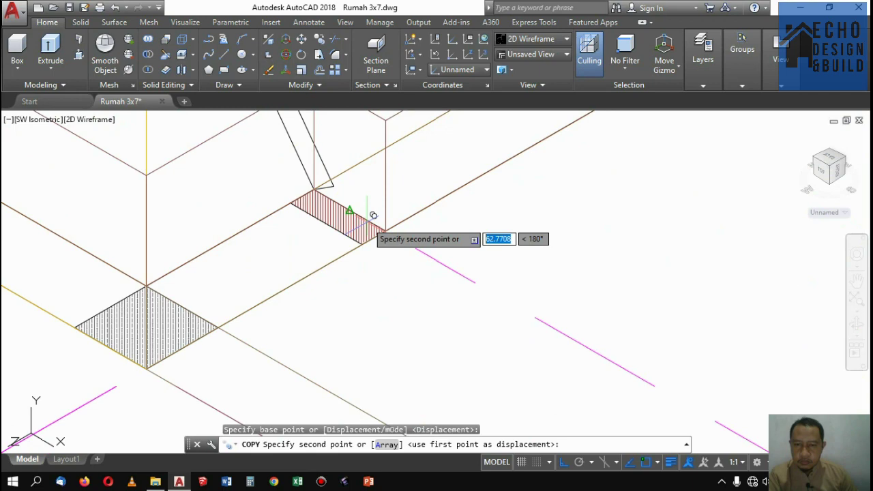
pyautogui.click(336, 215)
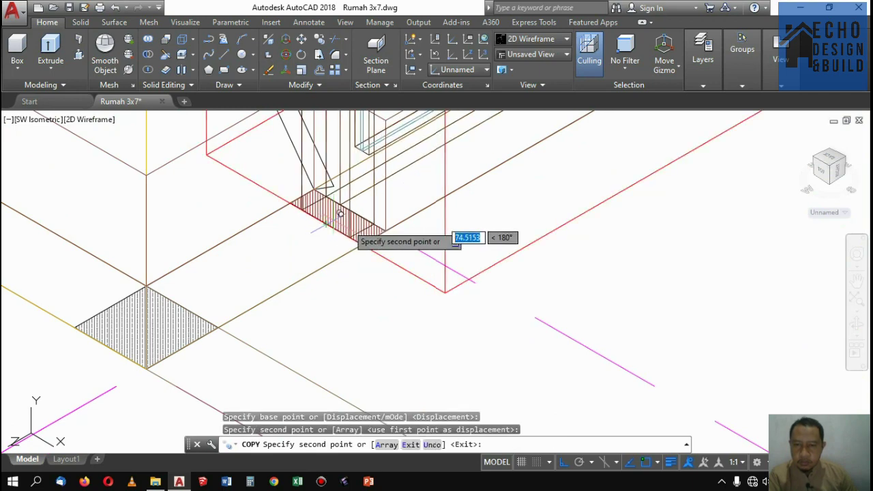
pyautogui.scroll(-4, 340, 214)
pyautogui.press('Escape')
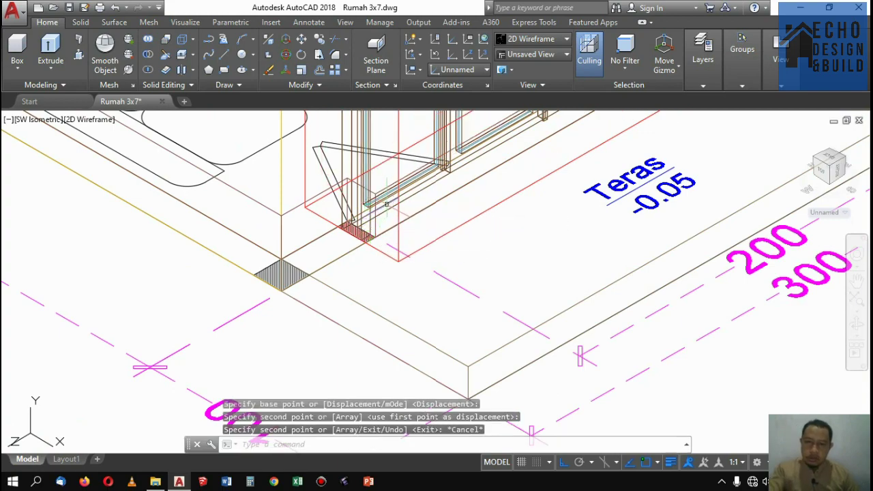
pyautogui.scroll(-5, 386, 204)
pyautogui.scroll(6, 368, 259)
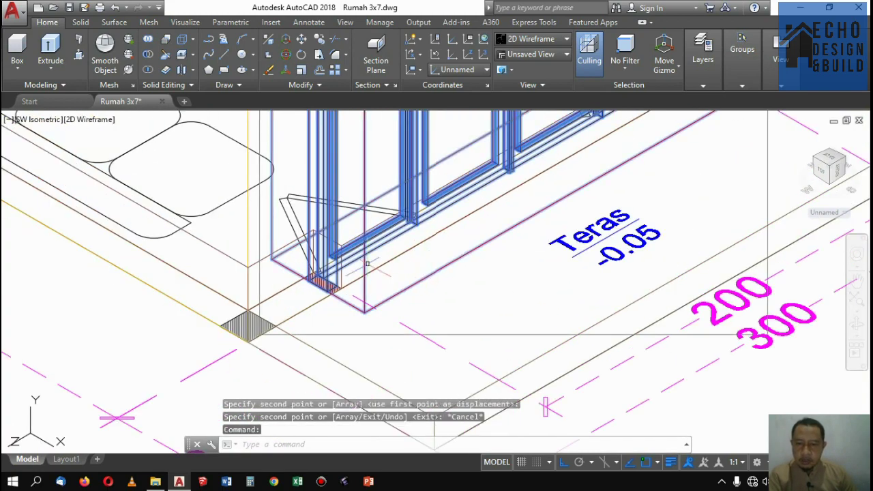
pyautogui.scroll(2, 367, 263)
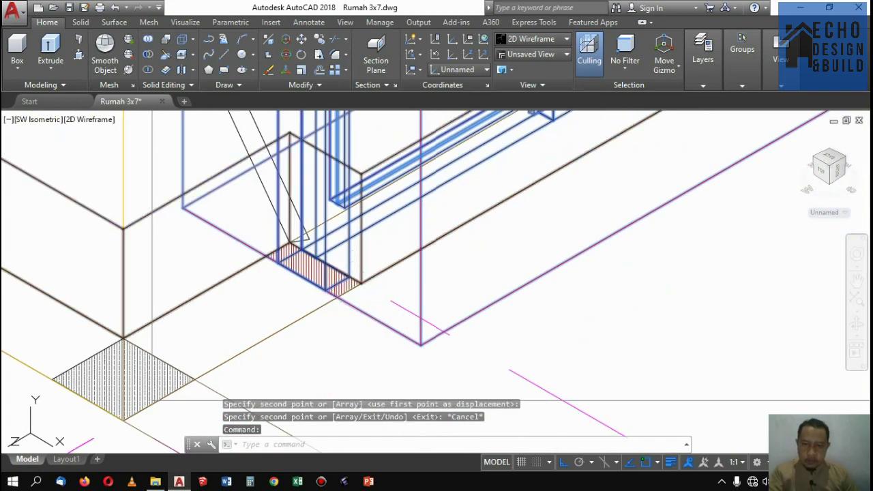
pyautogui.write('m')
pyautogui.press('Return')
pyautogui.scroll(2, 348, 317)
pyautogui.scroll(-4, 345, 300)
pyautogui.scroll(1, 341, 283)
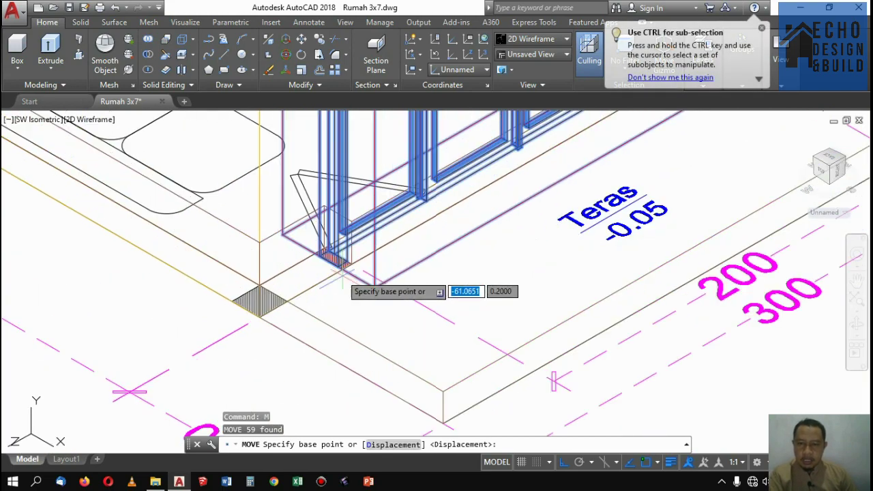
pyautogui.scroll(-4, 341, 273)
pyautogui.scroll(6, 327, 300)
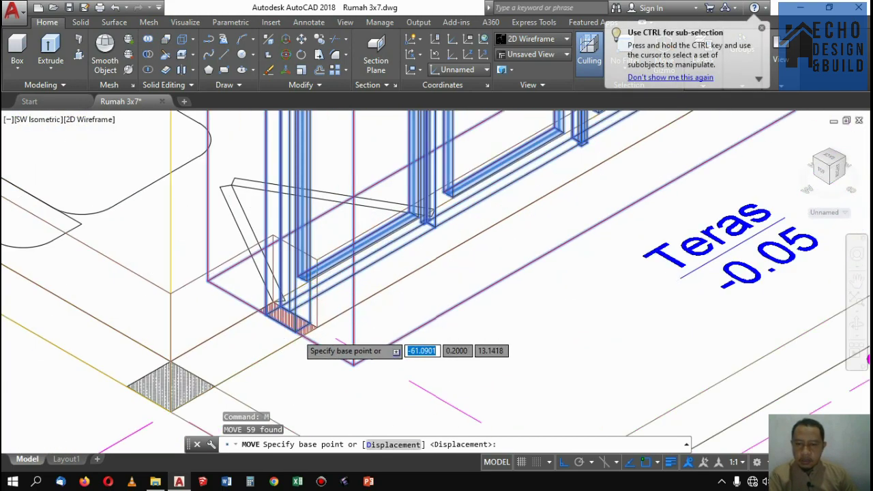
pyautogui.scroll(2, 304, 341)
pyautogui.scroll(-3, 341, 328)
pyautogui.scroll(3, 338, 351)
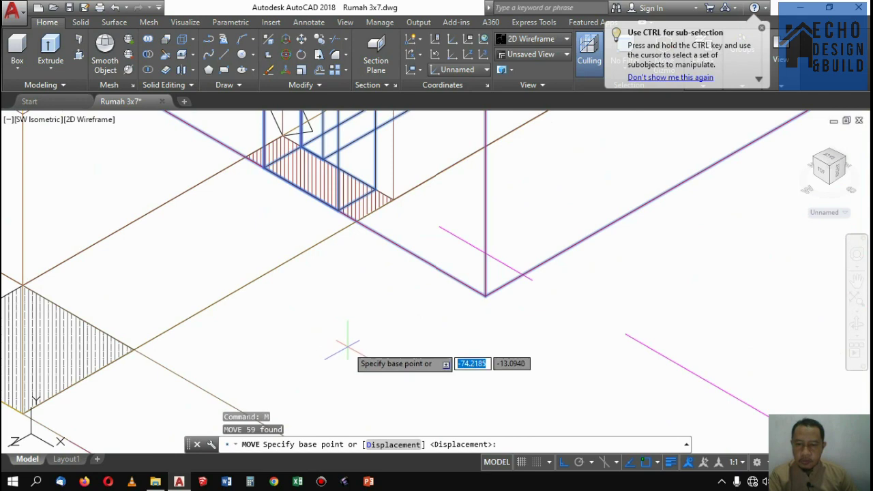
pyautogui.click(348, 348)
pyautogui.scroll(2, 347, 293)
pyautogui.scroll(-3, 355, 293)
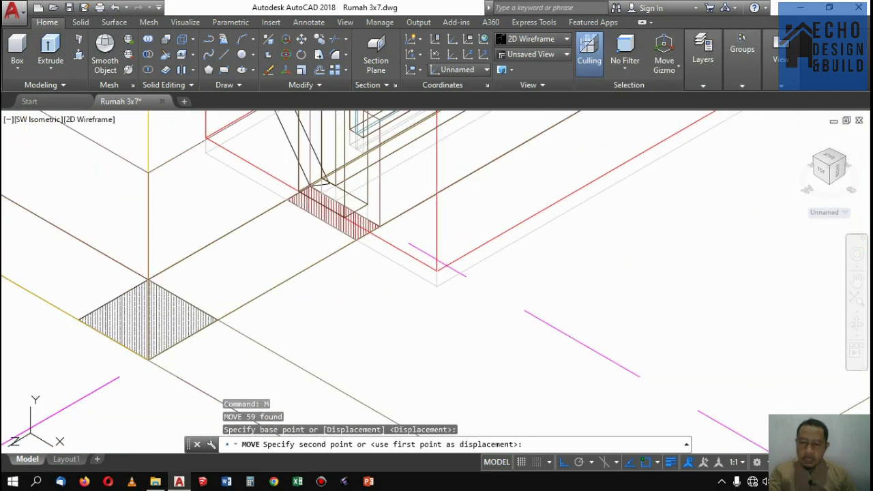
pyautogui.press('Escape')
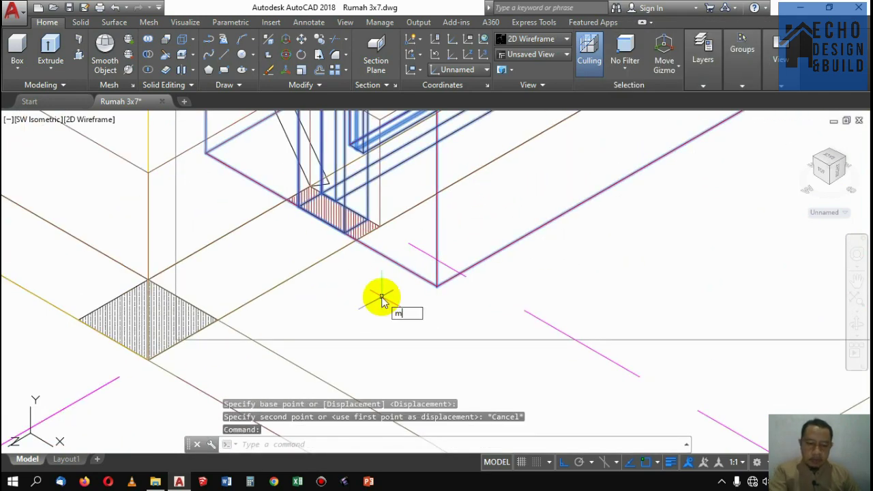
# Move the door group in the terrace opening straight up by 0.2
pyautogui.write('m')
pyautogui.press('Return')
pyautogui.click(365, 304)
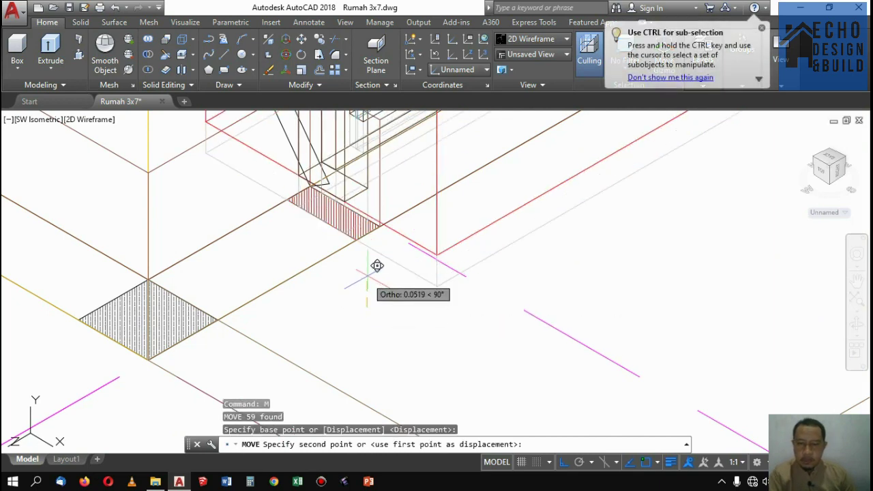
pyautogui.write('0.')
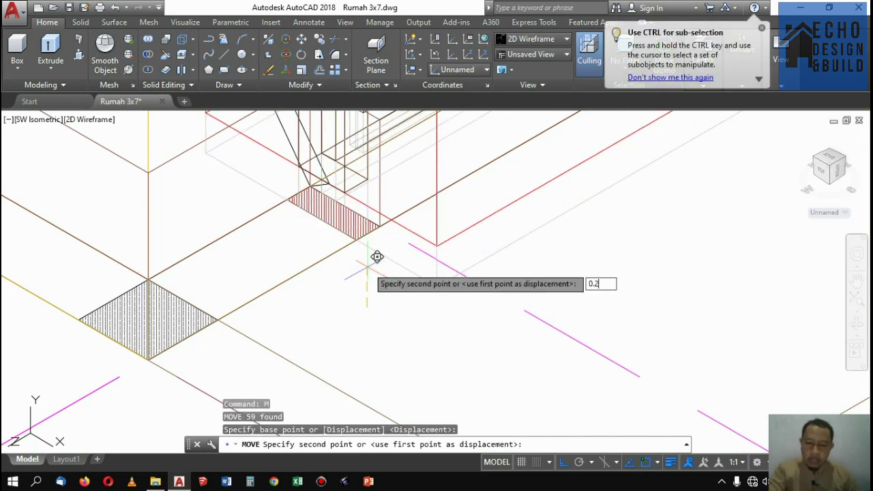
pyautogui.write('2')
pyautogui.press('Return')
pyautogui.scroll(-5, 437, 225)
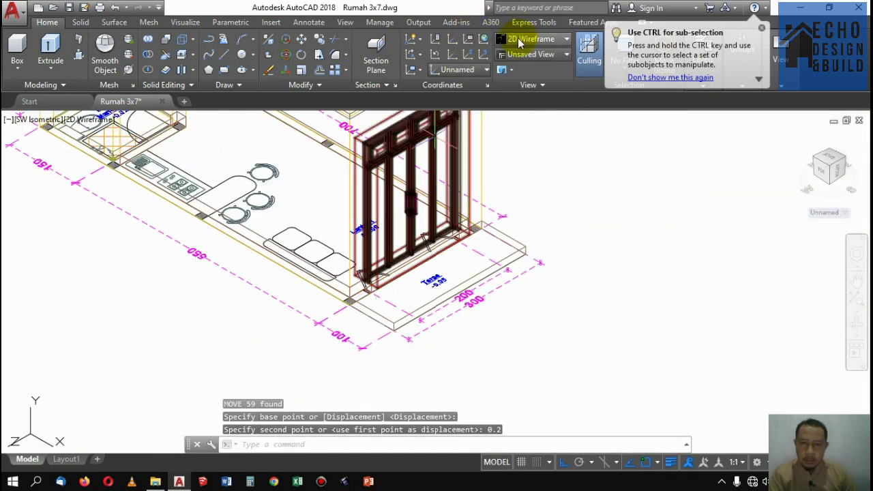
# Apply the Conceptual visual style and ungroup the door and box assembly in the terrace opening
pyautogui.click(531, 38)
pyautogui.click(682, 67)
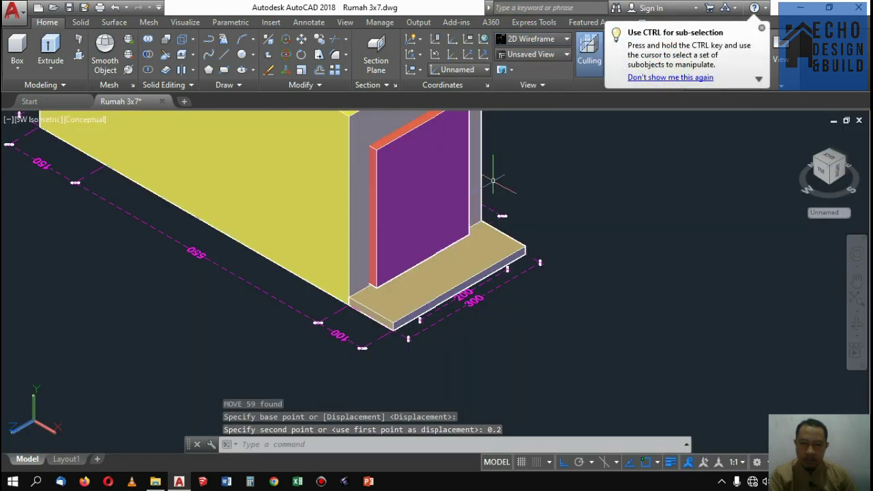
pyautogui.scroll(-2, 426, 199)
pyautogui.click(419, 194)
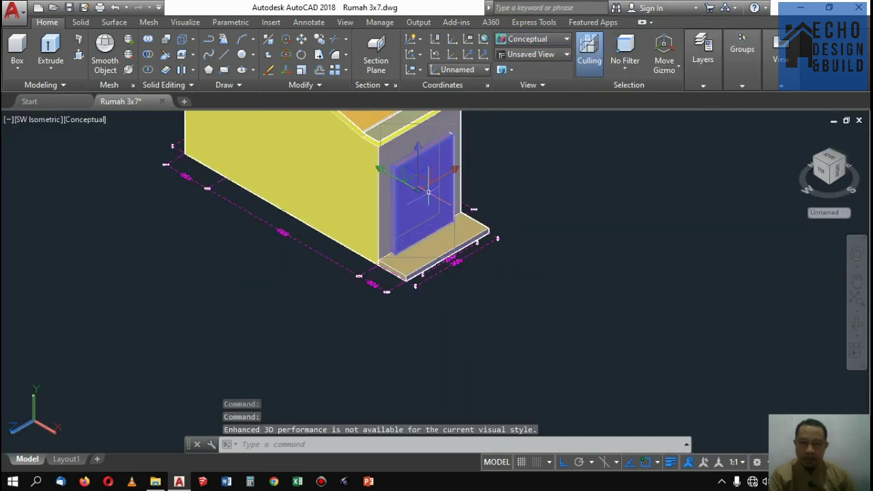
pyautogui.moveTo(736, 64)
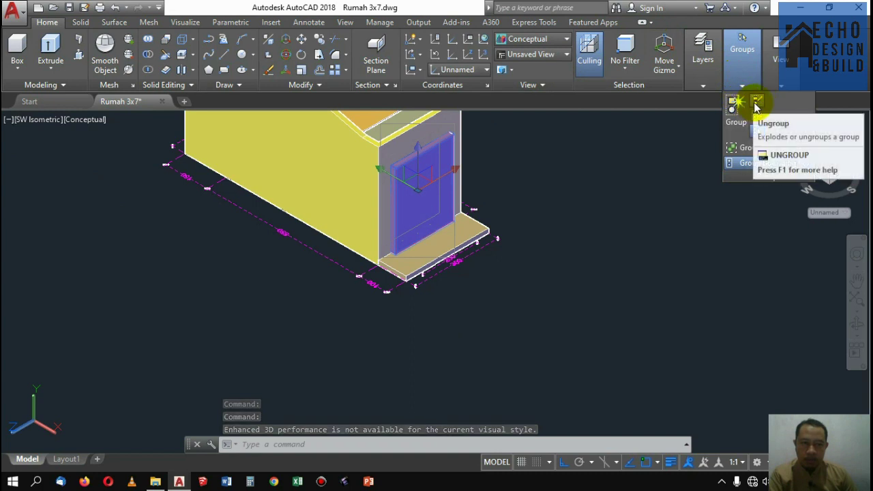
pyautogui.click(756, 104)
# Subtract the box around the door from the house's wall solid
pyautogui.scroll(2, 422, 135)
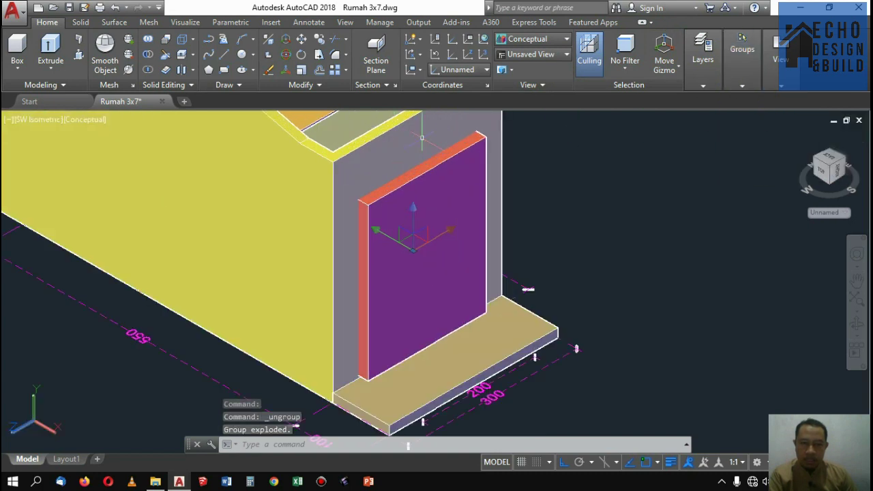
pyautogui.scroll(-3, 421, 135)
pyautogui.scroll(3, 427, 176)
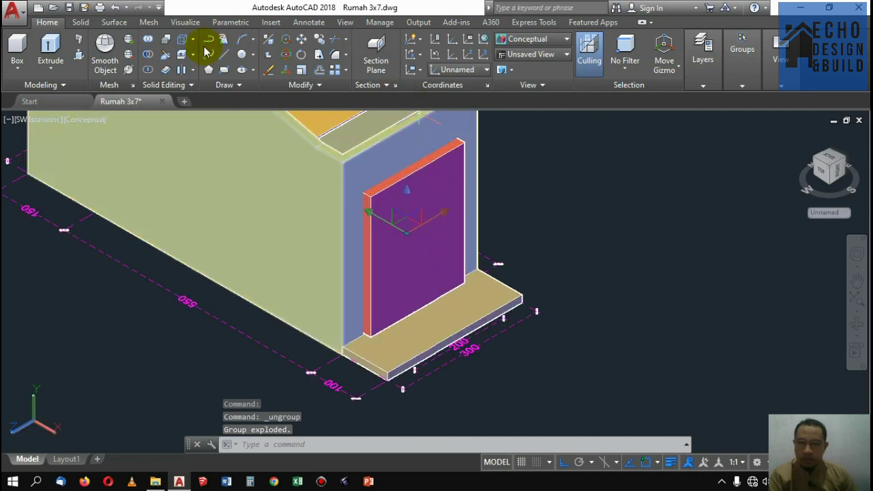
pyautogui.click(155, 55)
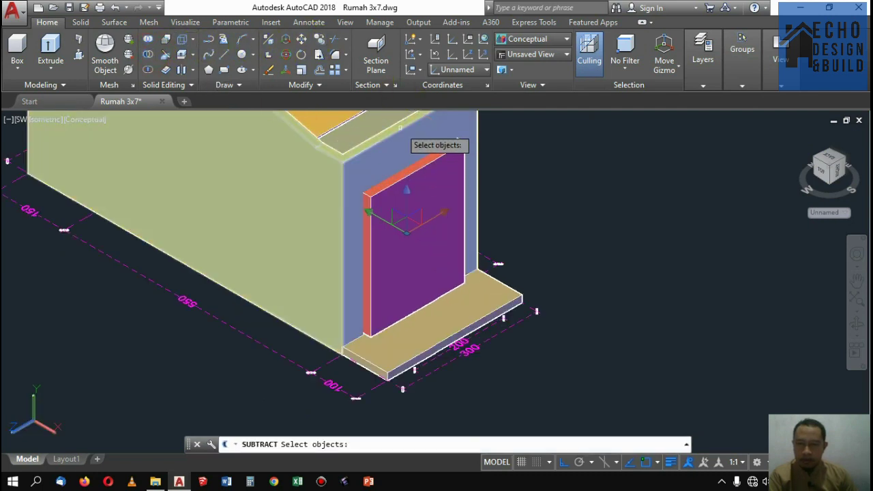
pyautogui.click(402, 129)
pyautogui.press('Return')
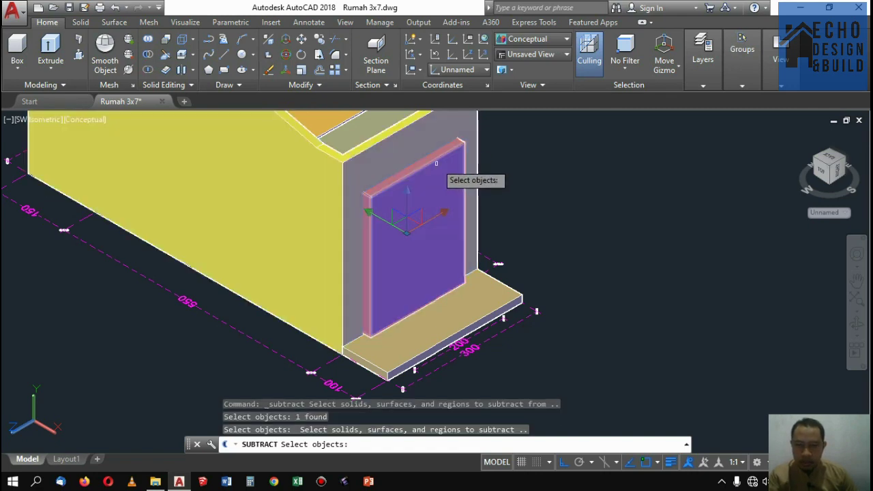
pyautogui.click(436, 162)
pyautogui.press('Return')
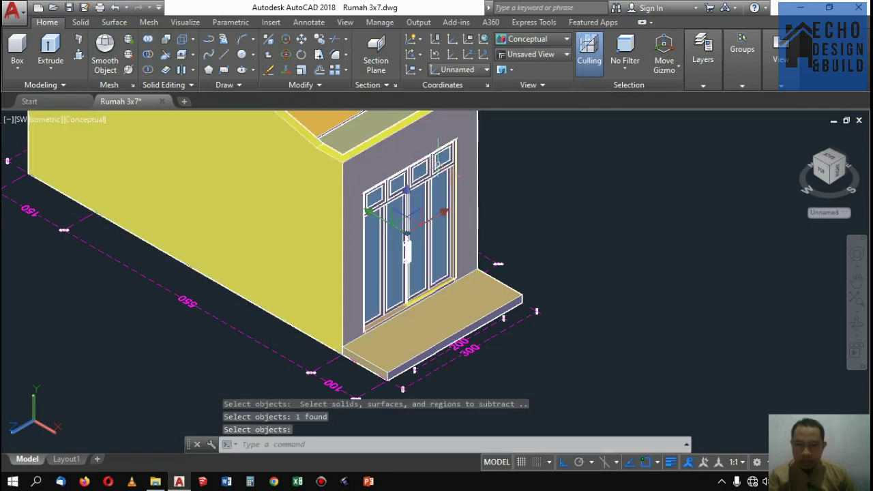
# Examine how the door frame fits the cut wall opening at the jamb, threshold and terrace floor
pyautogui.scroll(4, 410, 273)
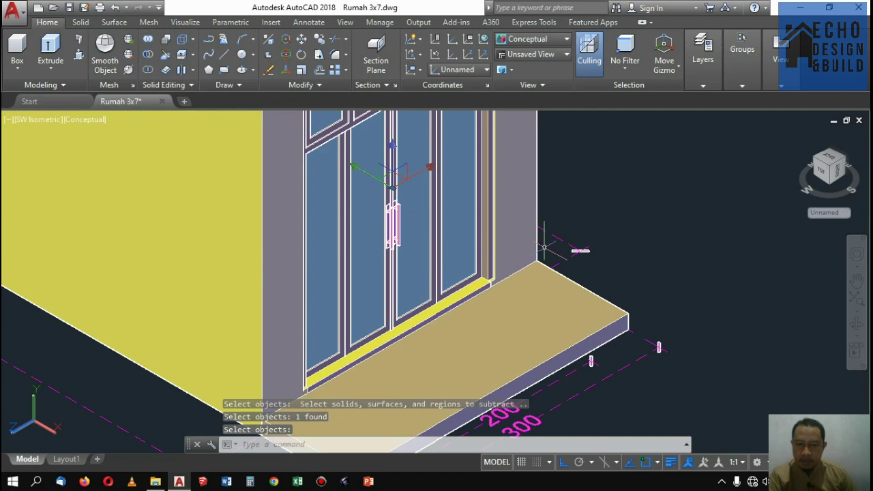
pyautogui.scroll(5, 543, 247)
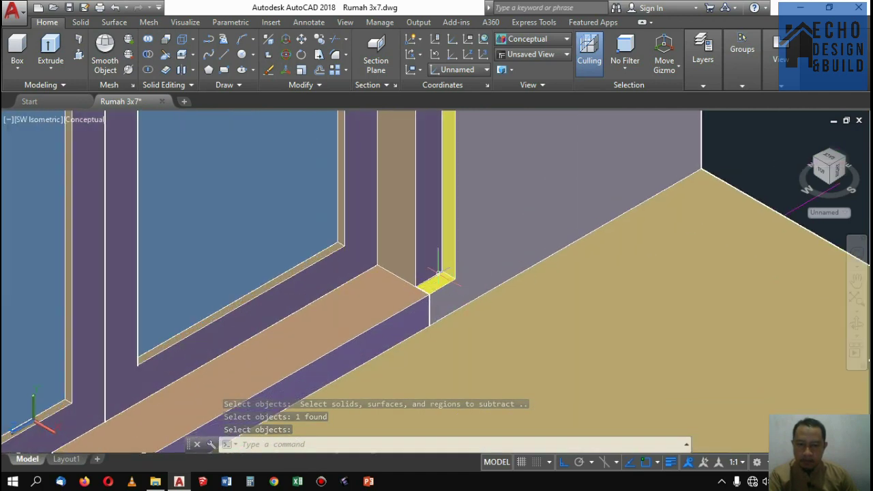
pyautogui.scroll(2, 437, 271)
pyautogui.scroll(-8, 455, 247)
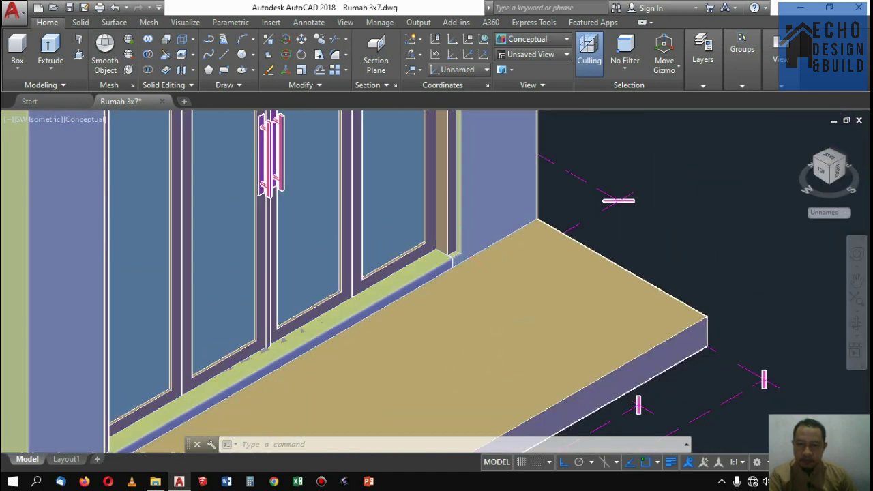
pyautogui.scroll(5, 434, 258)
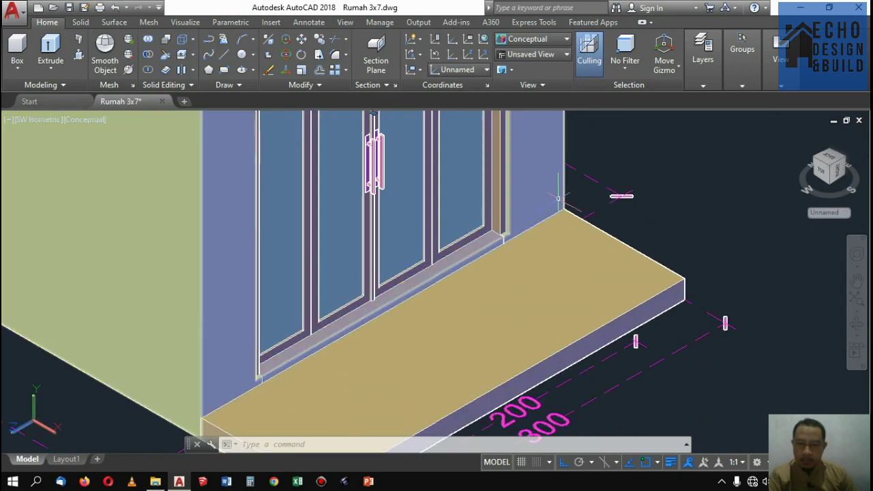
pyautogui.scroll(-3, 488, 235)
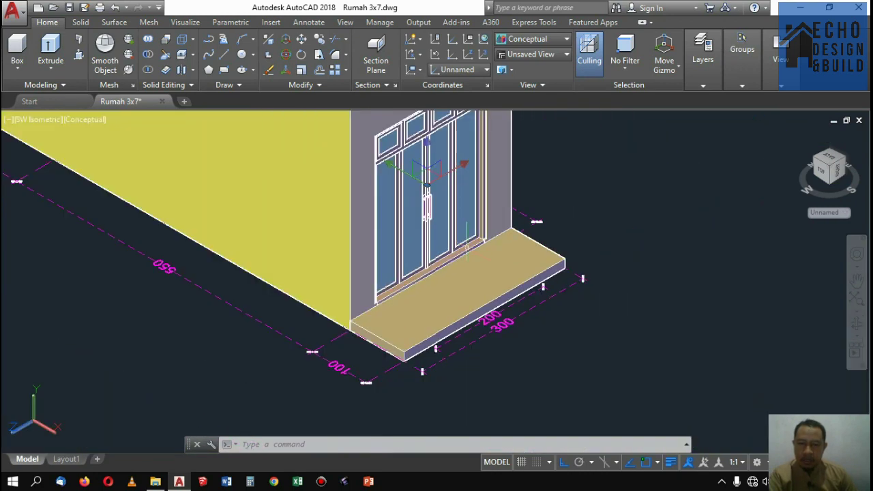
pyautogui.scroll(2, 443, 229)
pyautogui.scroll(-5, 434, 225)
pyautogui.scroll(5, 434, 225)
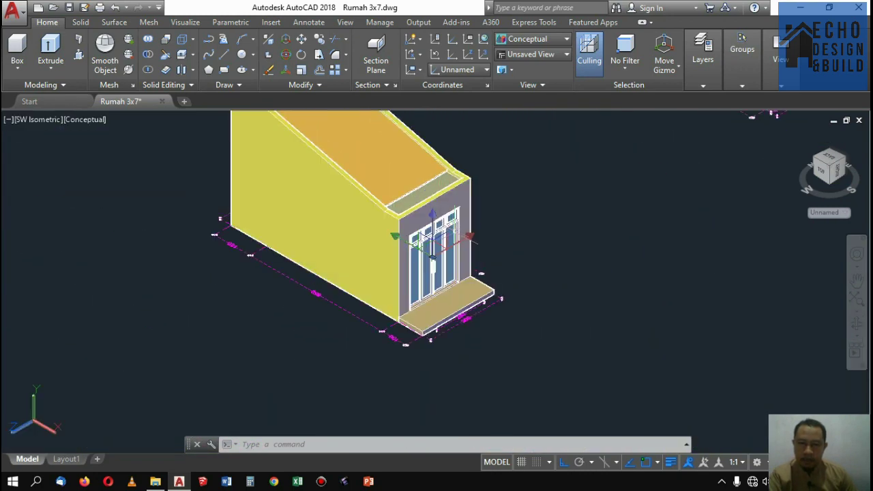
pyautogui.scroll(-2, 426, 276)
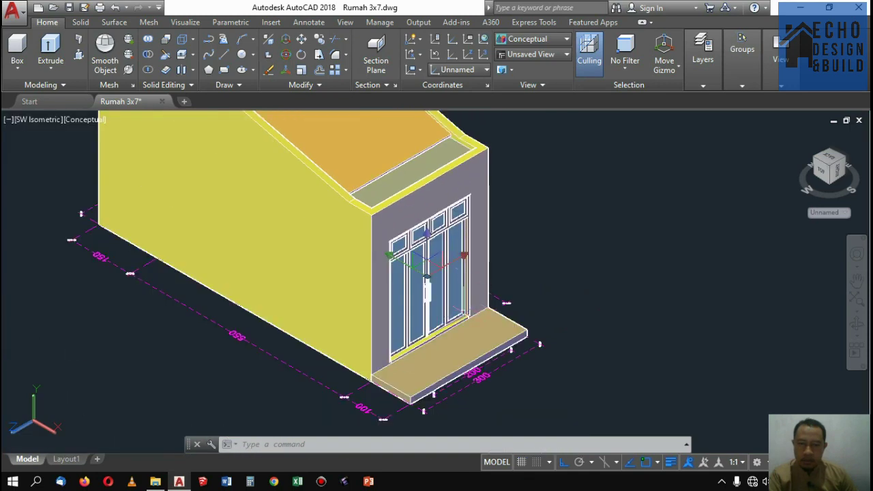
pyautogui.scroll(6, 426, 280)
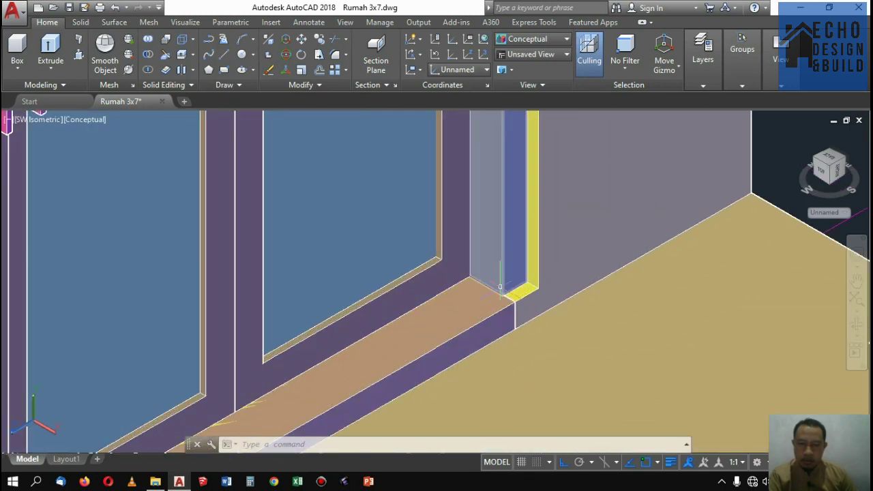
pyautogui.scroll(-8, 523, 291)
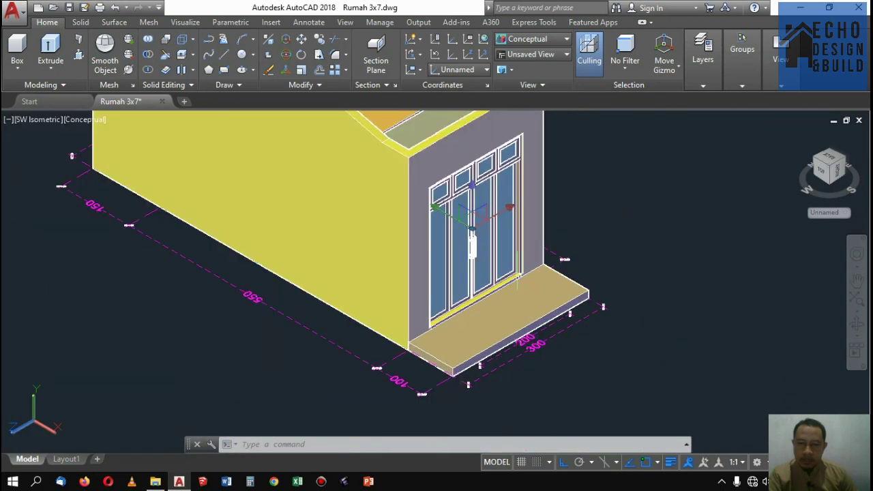
pyautogui.scroll(4, 334, 232)
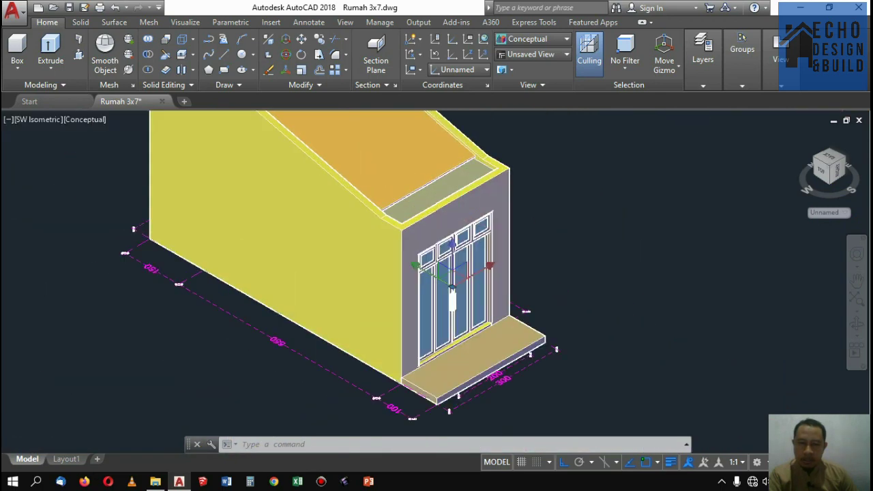
pyautogui.scroll(-5, 334, 232)
pyautogui.scroll(-4, 450, 232)
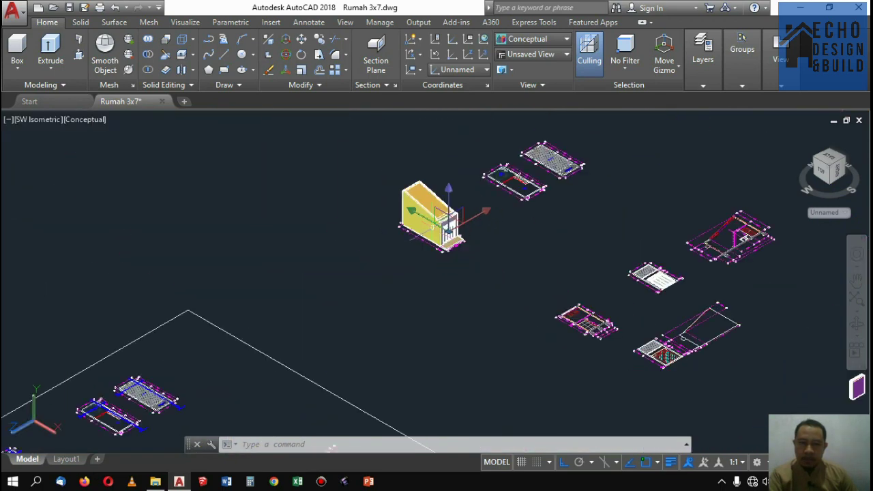
# Apply the 2D Wireframe visual style and examine the three-pane window outline drawn inside the floor plan
pyautogui.click(523, 41)
pyautogui.click(521, 65)
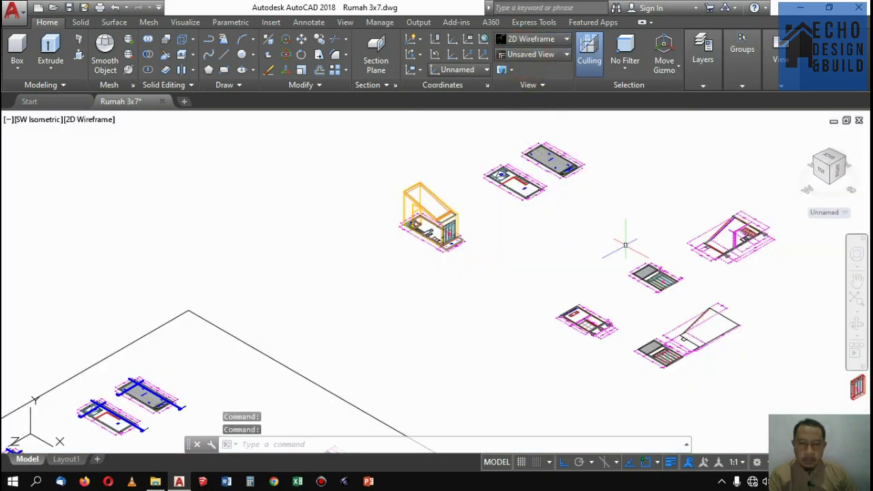
pyautogui.scroll(-1, 625, 244)
pyautogui.scroll(8, 625, 253)
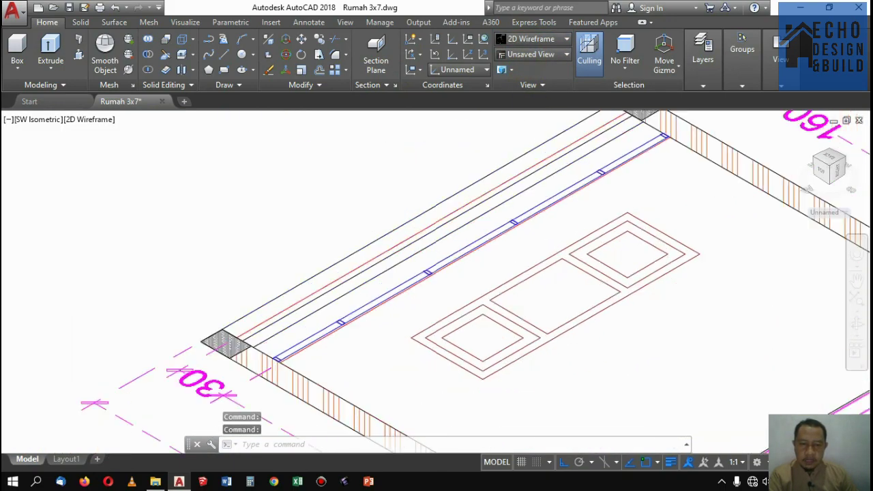
pyautogui.scroll(-2, 610, 273)
pyautogui.scroll(5, 454, 302)
pyautogui.scroll(-6, 470, 294)
pyautogui.scroll(5, 486, 289)
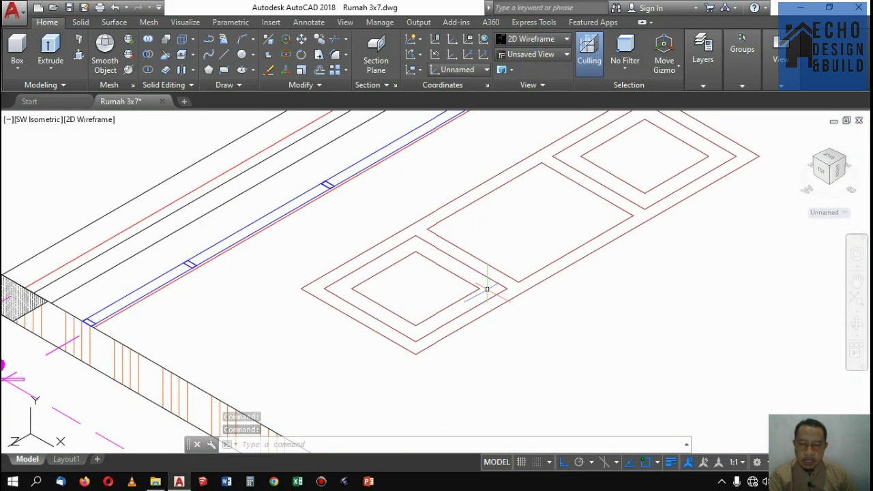
pyautogui.scroll(-5, 486, 289)
pyautogui.scroll(3, 418, 302)
pyautogui.scroll(-3, 419, 273)
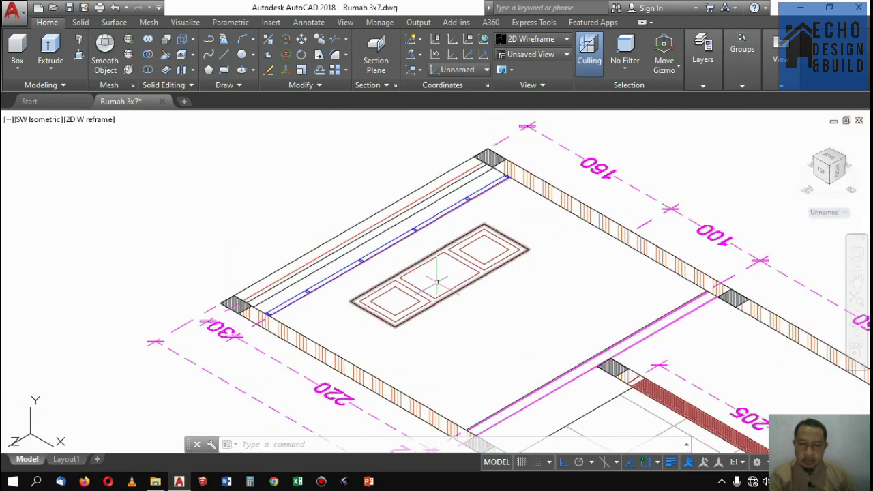
pyautogui.scroll(5, 436, 281)
pyautogui.scroll(-3, 293, 178)
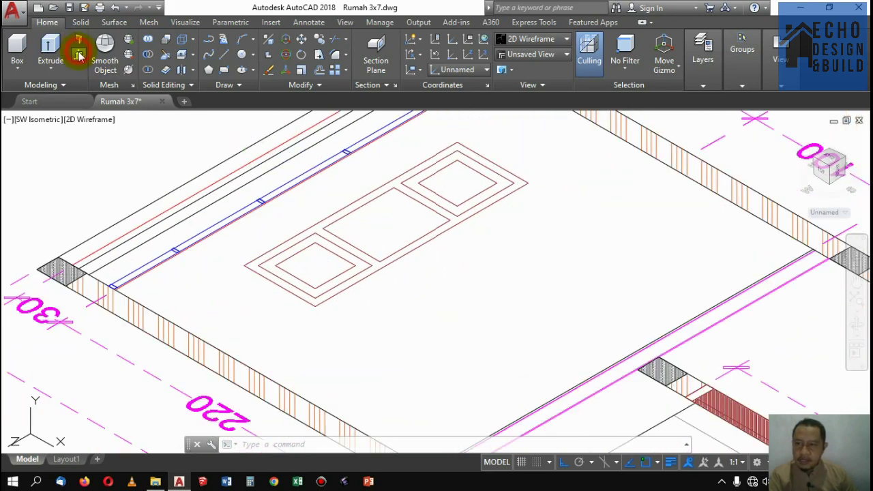
pyautogui.click(79, 54)
pyautogui.scroll(4, 287, 246)
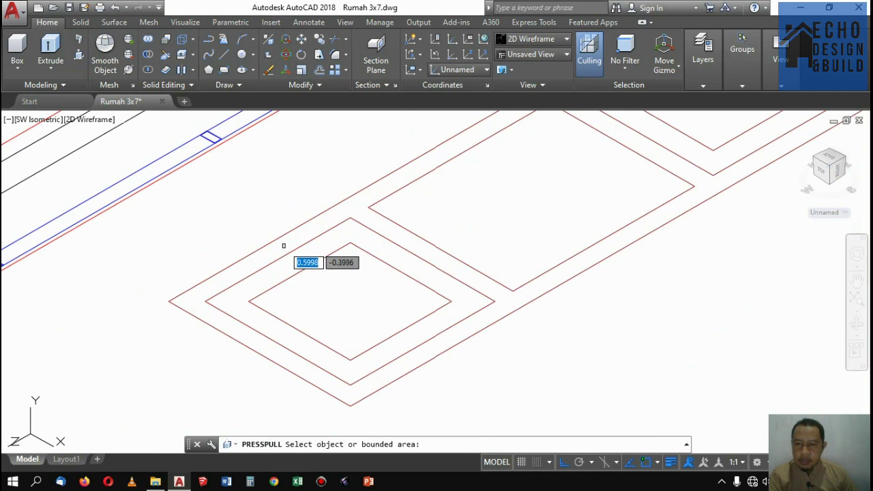
pyautogui.scroll(-2, 282, 248)
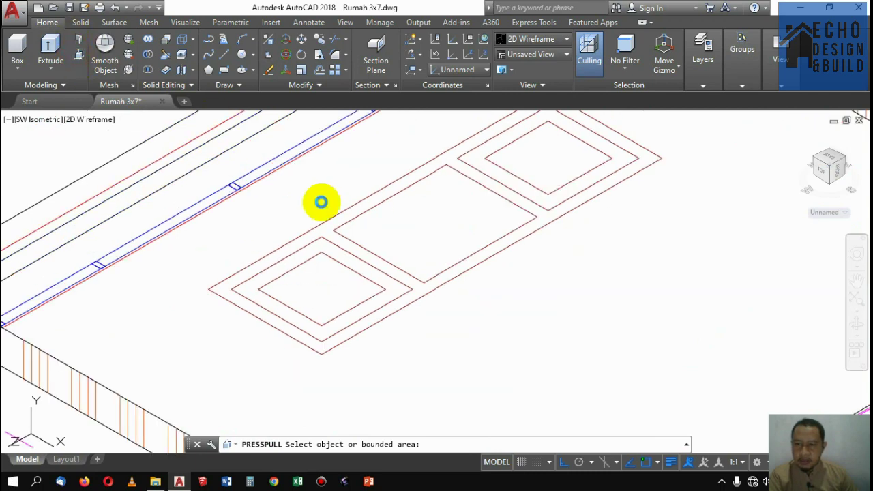
pyautogui.click(321, 202)
pyautogui.scroll(-5, 354, 229)
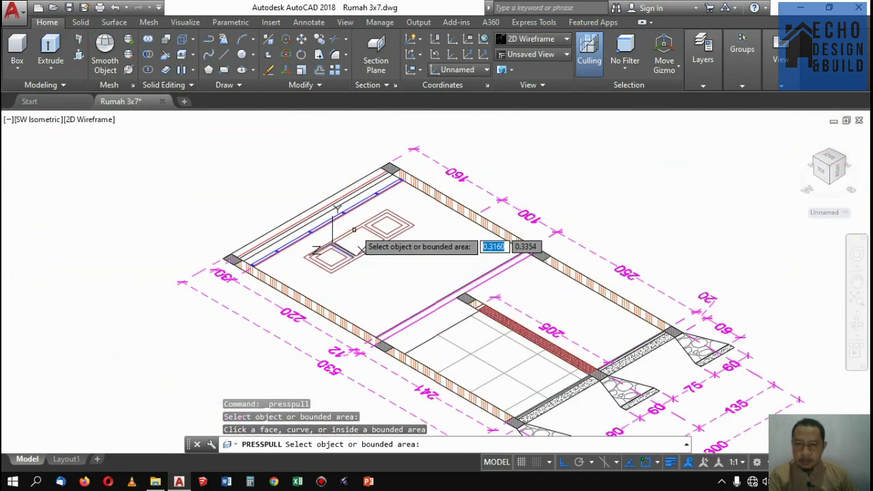
pyautogui.scroll(3, 366, 214)
pyautogui.press('Return')
# Reset the UCS to World
pyautogui.write('u')
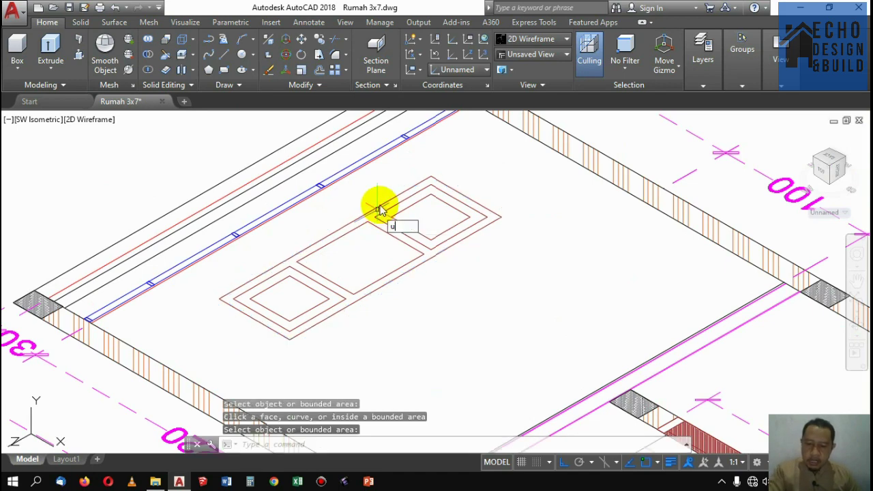
pyautogui.write('cs')
pyautogui.press('Return')
pyautogui.write('w')
pyautogui.press('Return')
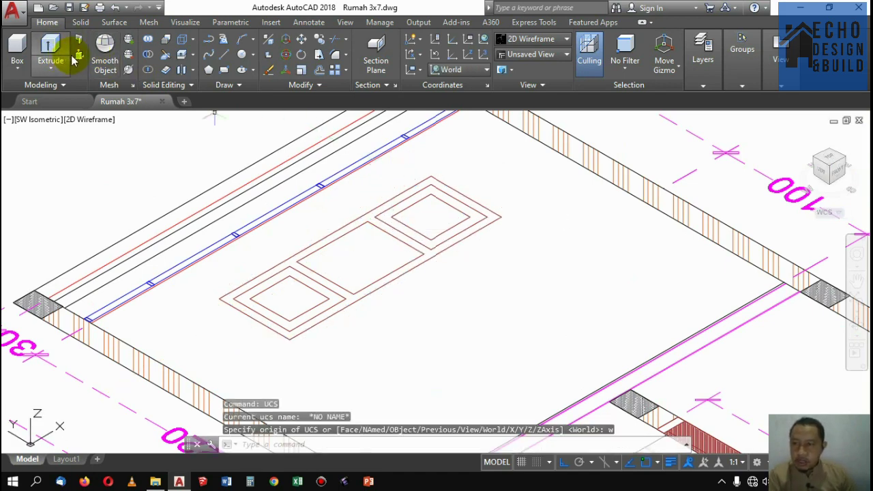
# Presspull the outer frame area of the three-pane window outline to a height of 0.1
pyautogui.scroll(4, 423, 182)
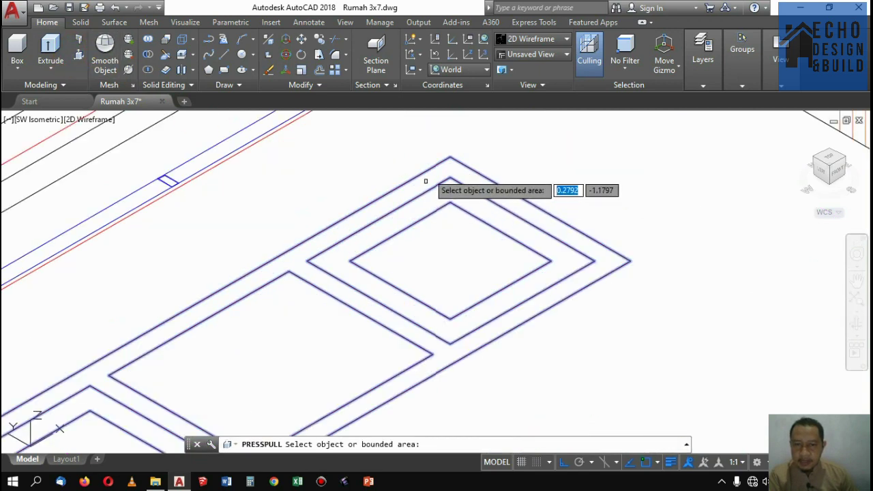
pyautogui.scroll(-2, 609, 259)
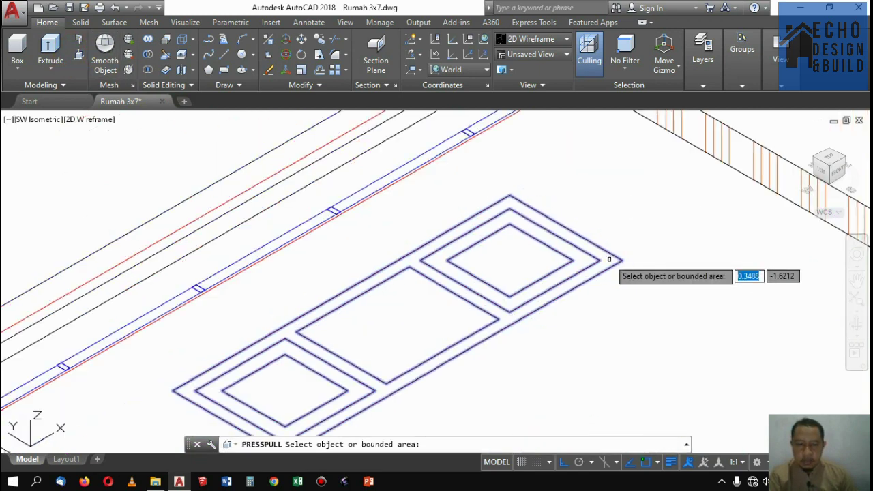
pyautogui.click(603, 267)
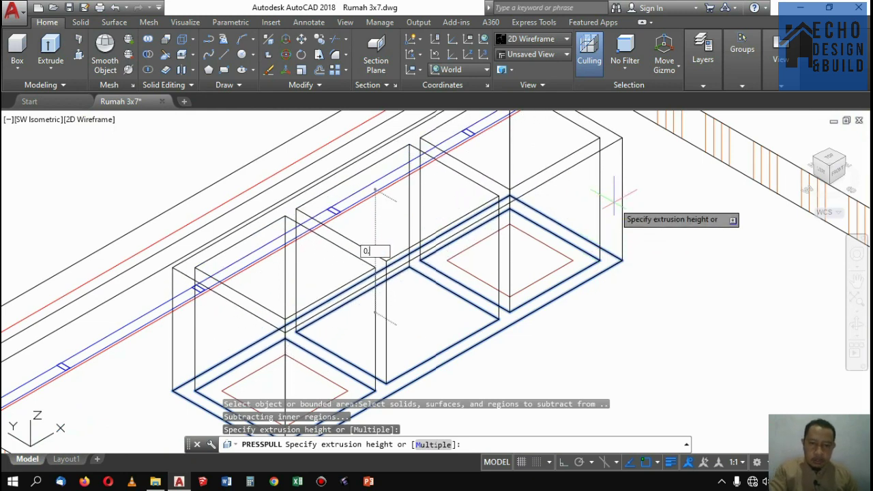
pyautogui.write('0.1')
pyautogui.press('Return')
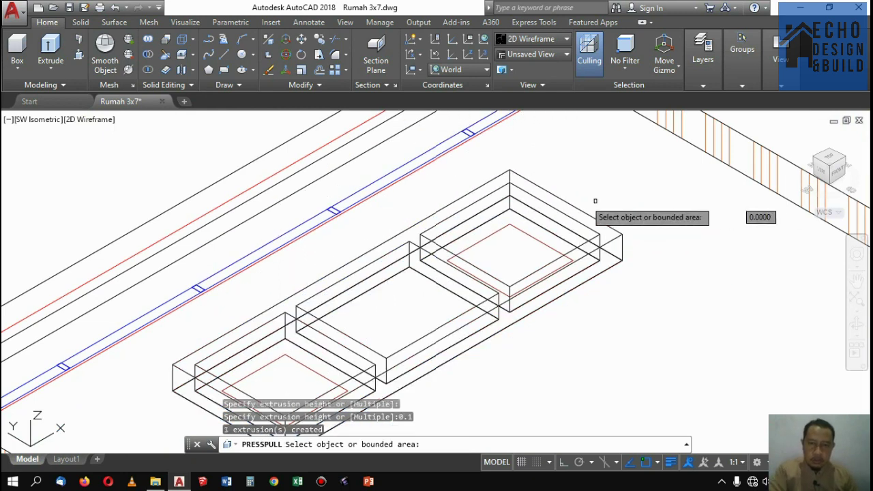
# Presspull the sash frame area of the three-pane window's right-hand pane to a height of 0.03
pyautogui.scroll(3, 566, 204)
pyautogui.click(515, 230)
pyautogui.scroll(-3, 532, 233)
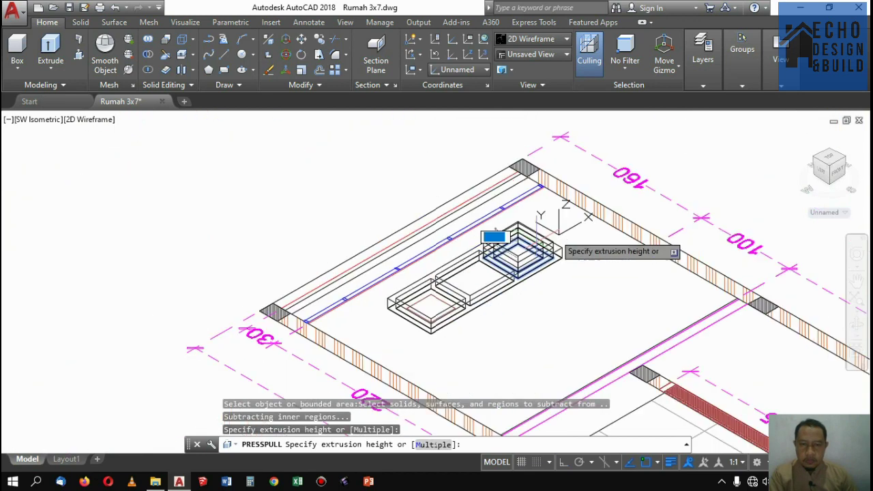
pyautogui.scroll(2, 565, 235)
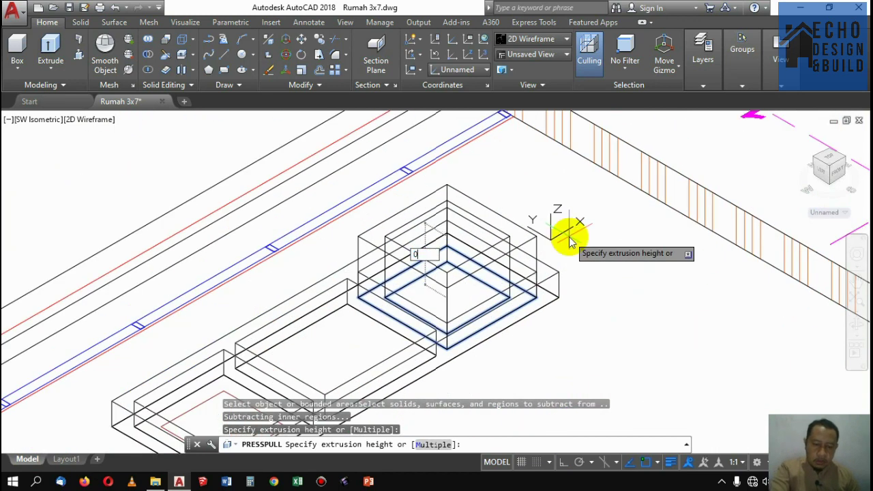
pyautogui.press('Return')
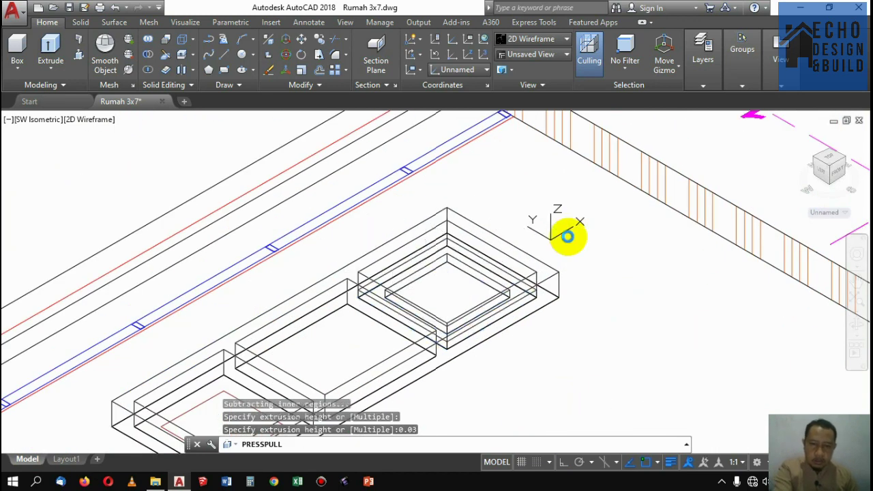
# Presspull the sash frame area of the left-hand pane level with the top of the right-hand sash frame
pyautogui.scroll(2, 392, 287)
pyautogui.scroll(-1, 327, 313)
pyautogui.scroll(2, 327, 313)
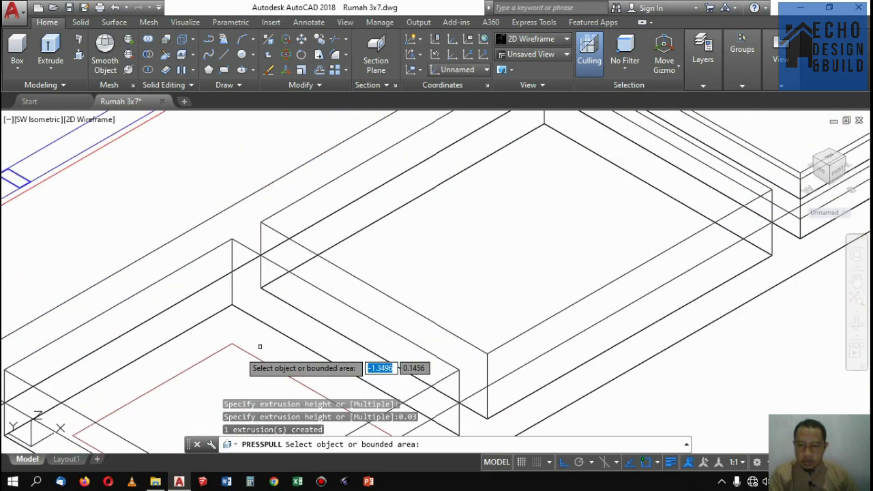
pyautogui.click(259, 341)
pyautogui.scroll(-3, 472, 292)
pyautogui.scroll(5, 470, 293)
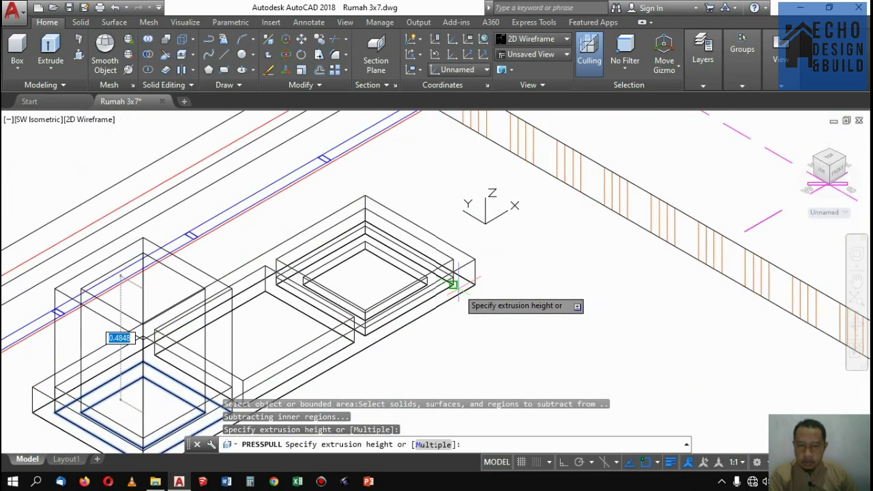
pyautogui.click(300, 247)
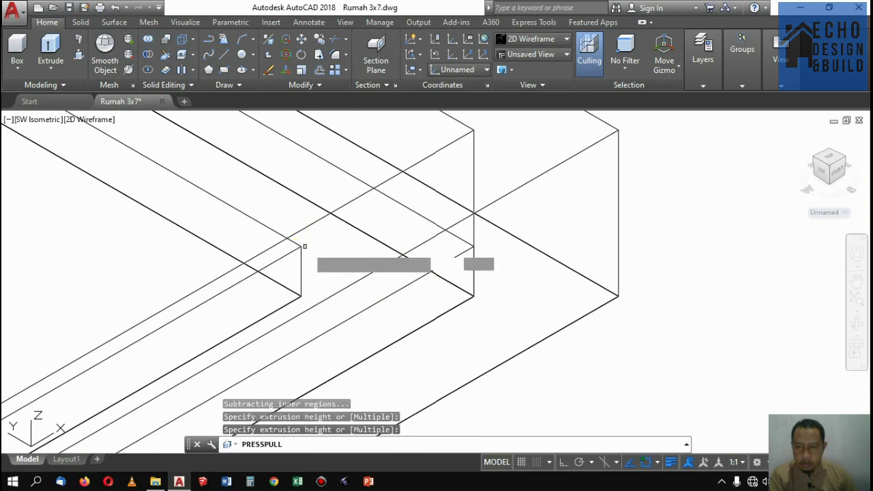
pyautogui.scroll(-6, 471, 204)
pyautogui.scroll(3, 450, 191)
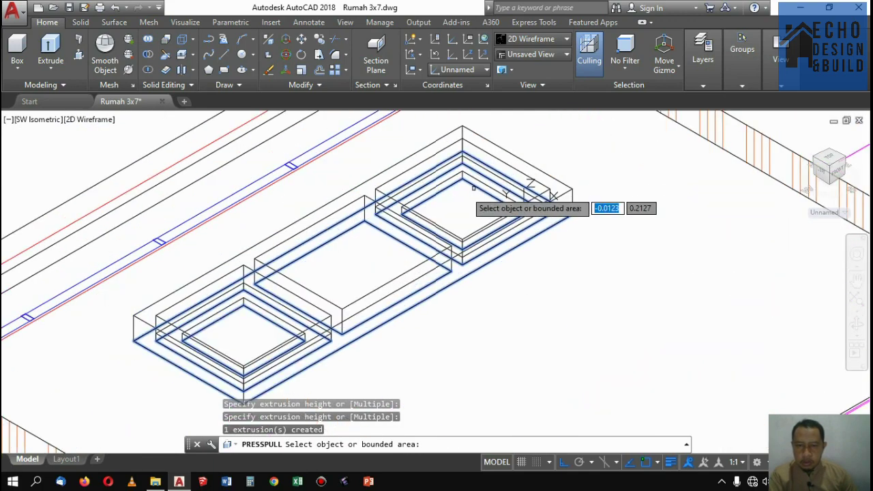
# Presspull the glass area inside the right-hand sash frame to a thickness of 0.005
pyautogui.click(454, 198)
pyautogui.scroll(-3, 450, 201)
pyautogui.scroll(4, 464, 202)
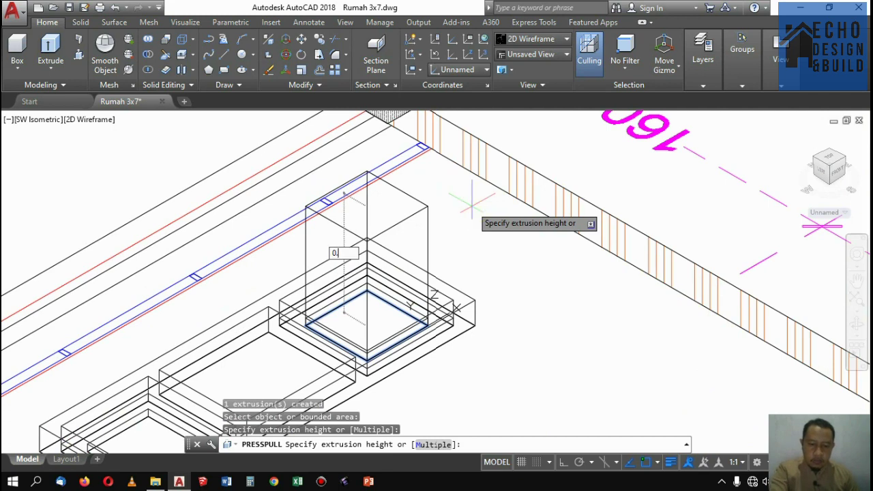
pyautogui.press('Return')
pyautogui.scroll(-3, 462, 246)
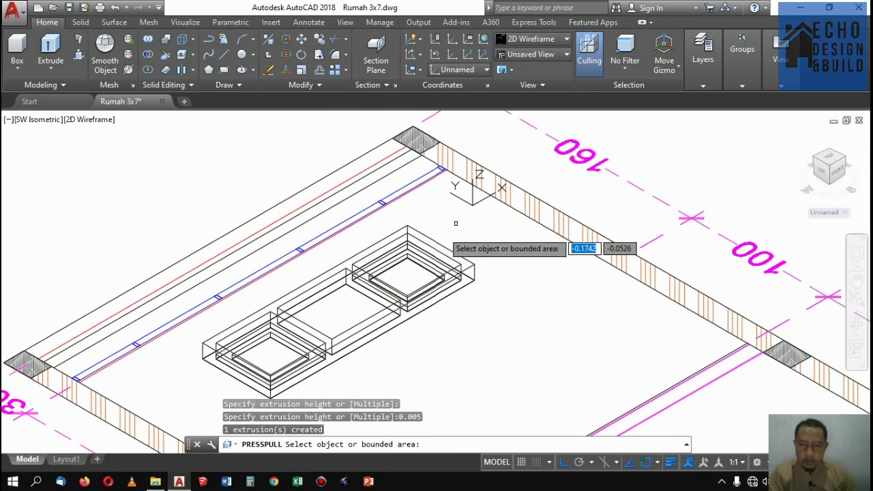
# Presspull the glass area of the middle pane to the same thickness as the right-hand pane's glass
pyautogui.scroll(4, 343, 306)
pyautogui.click(339, 316)
pyautogui.scroll(6, 308, 358)
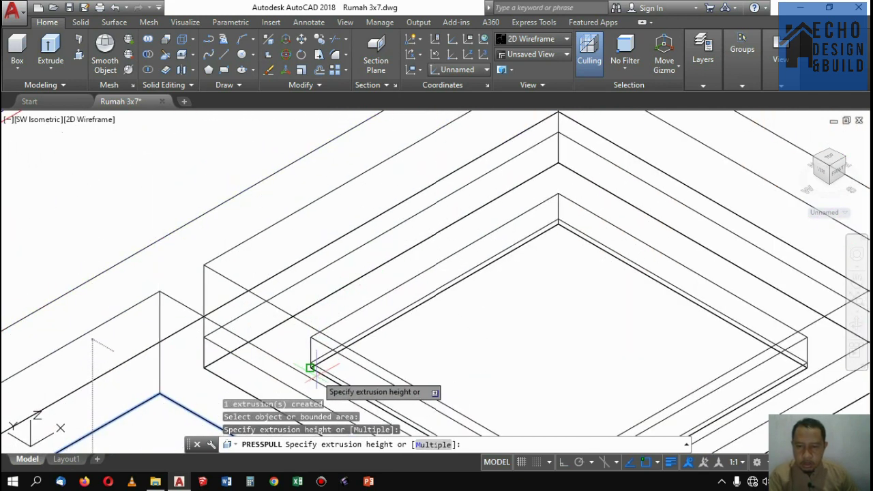
pyautogui.press('Return')
pyautogui.scroll(-5, 310, 347)
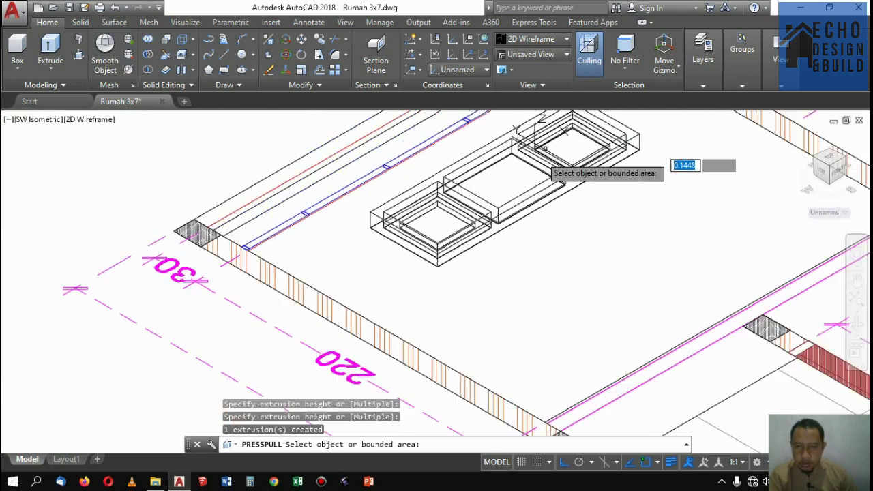
# Presspull the glass area inside the left-hand sash frame to the same thickness as the other glass panes
pyautogui.scroll(5, 495, 229)
pyautogui.click(499, 240)
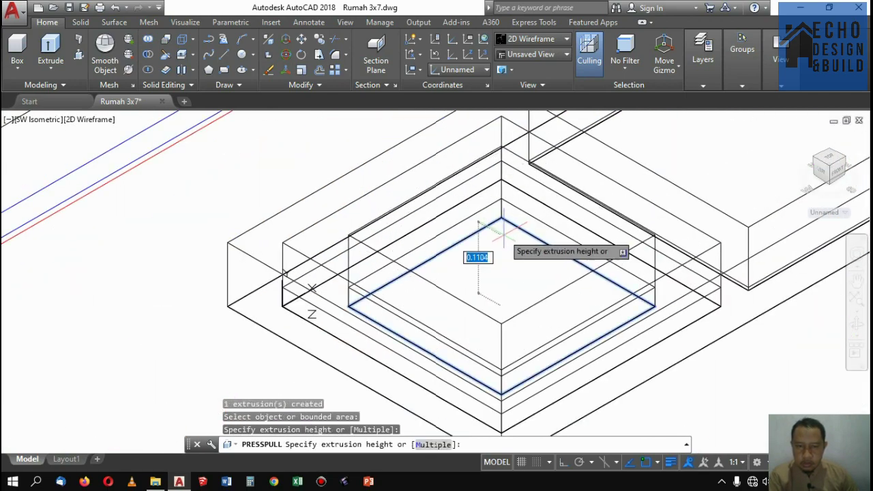
pyautogui.scroll(4, 501, 218)
pyautogui.scroll(-5, 478, 235)
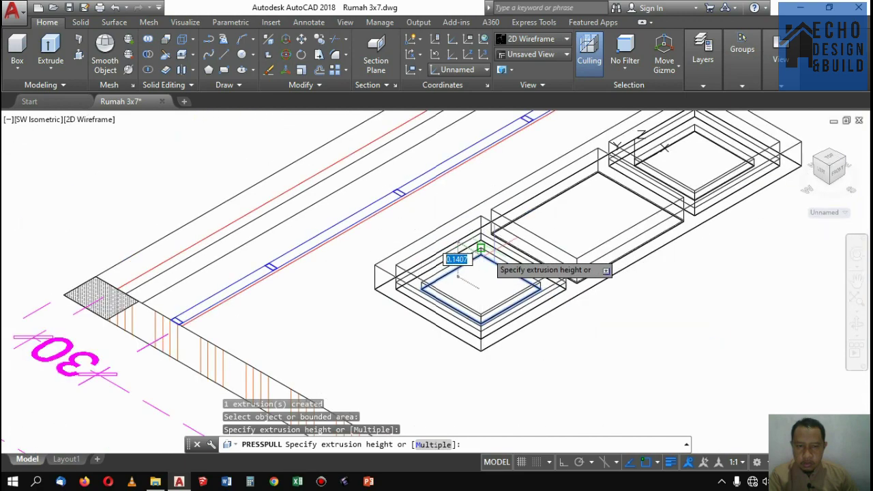
pyautogui.scroll(5, 450, 256)
pyautogui.press('Return')
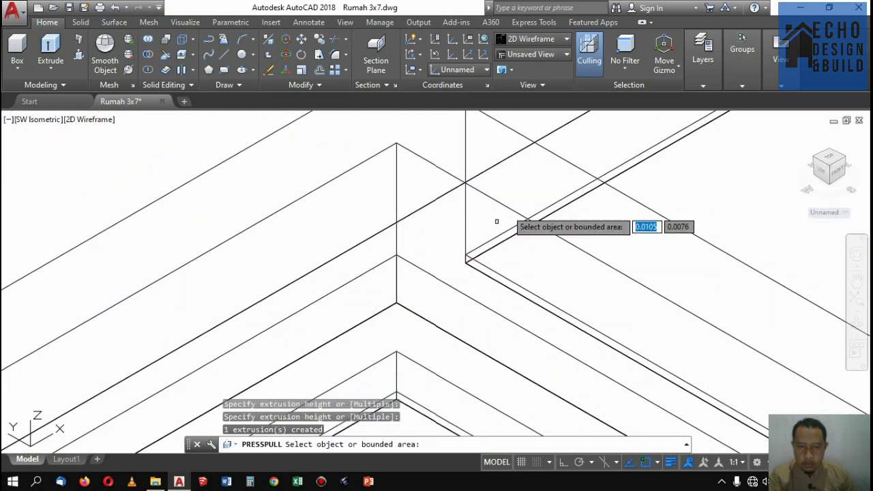
# Assign the window's outer frame and both sash frames to the kusen layer
pyautogui.scroll(-5, 504, 225)
pyautogui.scroll(8, 504, 219)
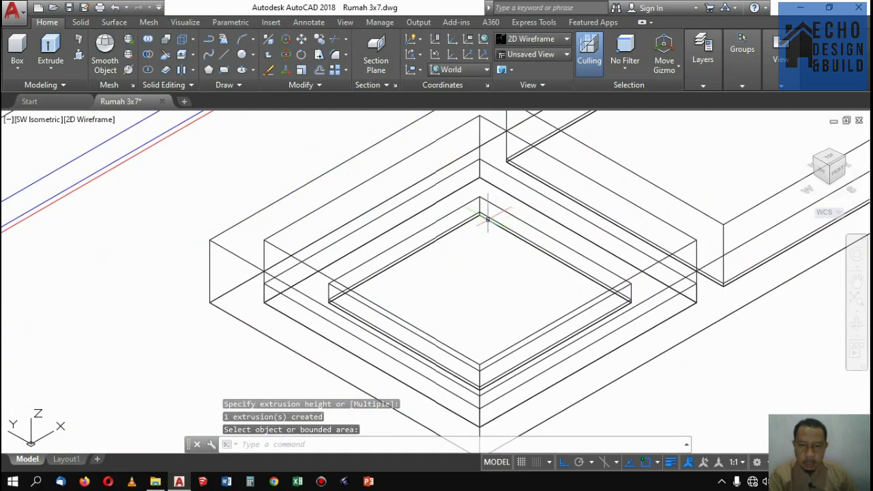
pyautogui.click(498, 235)
pyautogui.scroll(-6, 470, 249)
pyautogui.scroll(5, 497, 220)
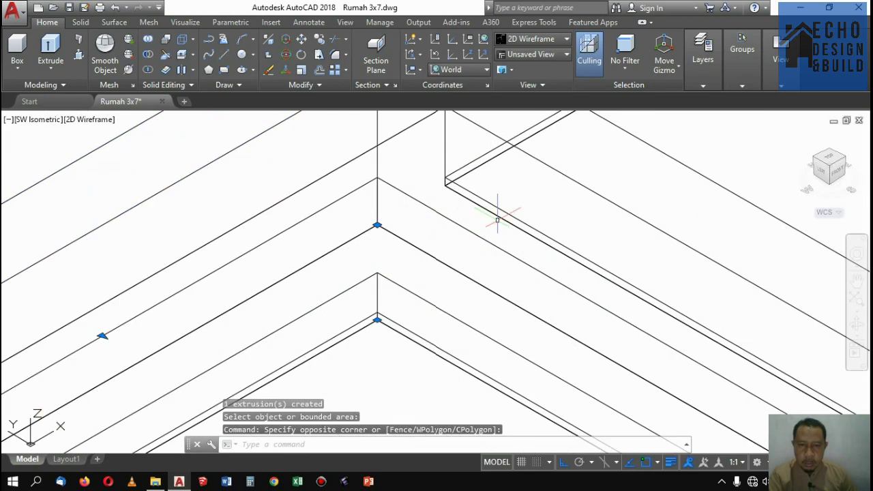
pyautogui.click(444, 292)
pyautogui.click(425, 298)
pyautogui.click(444, 293)
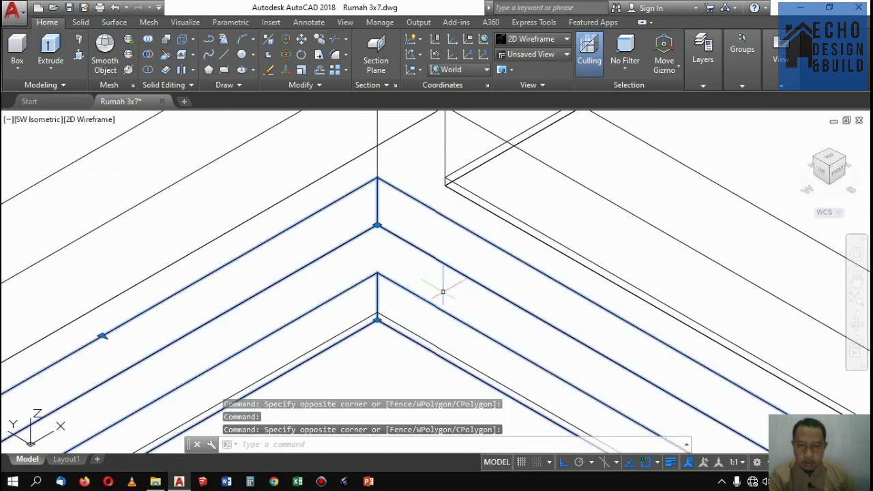
pyautogui.scroll(-5, 437, 246)
pyautogui.scroll(5, 433, 204)
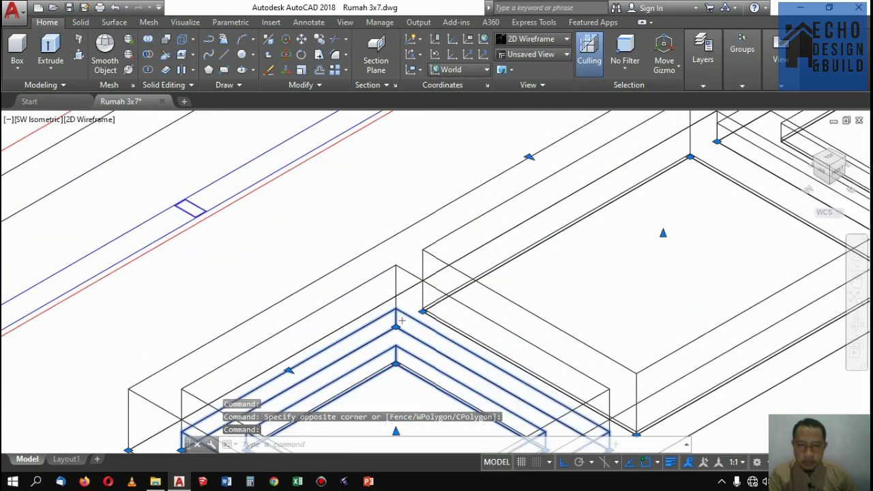
pyautogui.click(487, 204)
pyautogui.click(463, 185)
pyautogui.scroll(-6, 409, 189)
pyautogui.scroll(6, 446, 219)
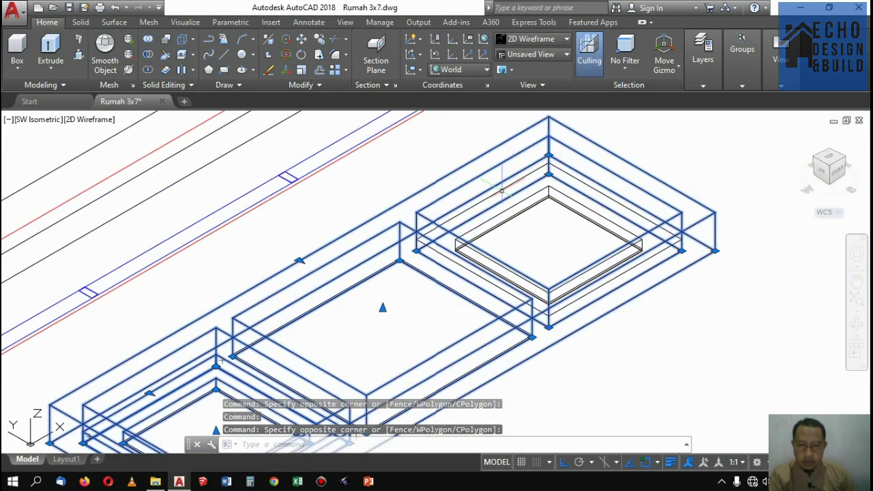
pyautogui.click(435, 221)
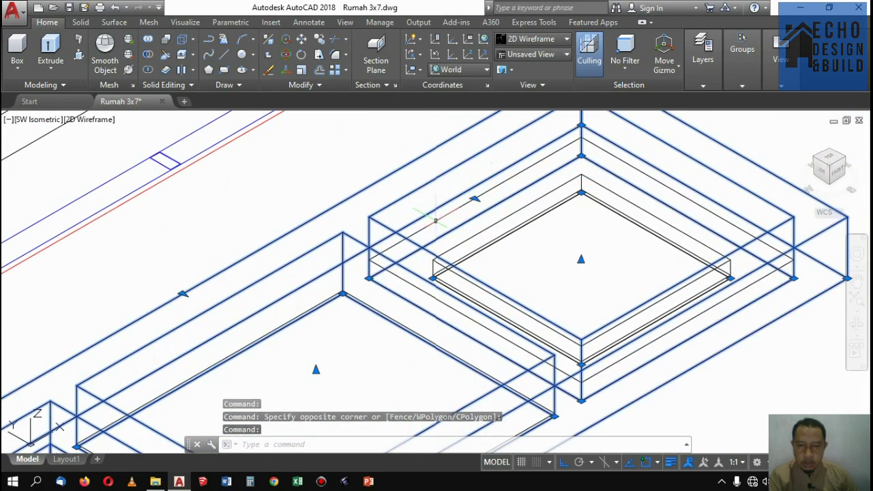
pyautogui.scroll(5, 519, 184)
pyautogui.click(491, 163)
pyautogui.click(530, 171)
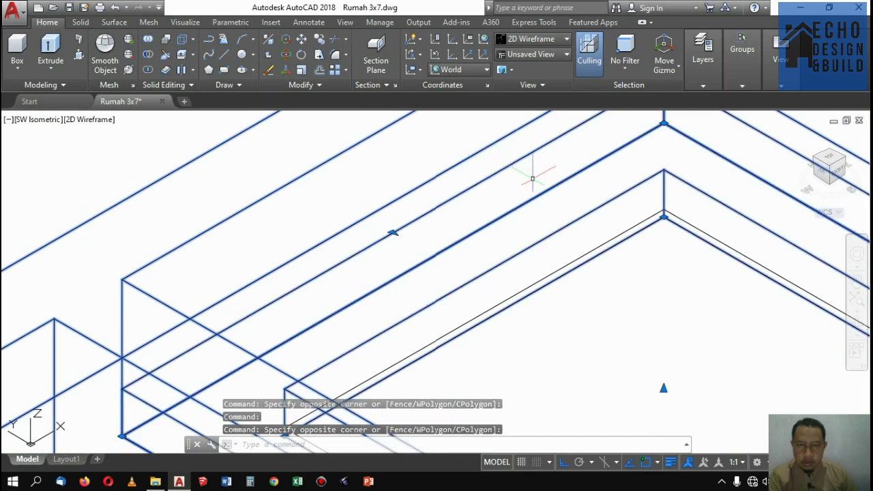
pyautogui.scroll(-5, 529, 171)
pyautogui.moveTo(742, 69)
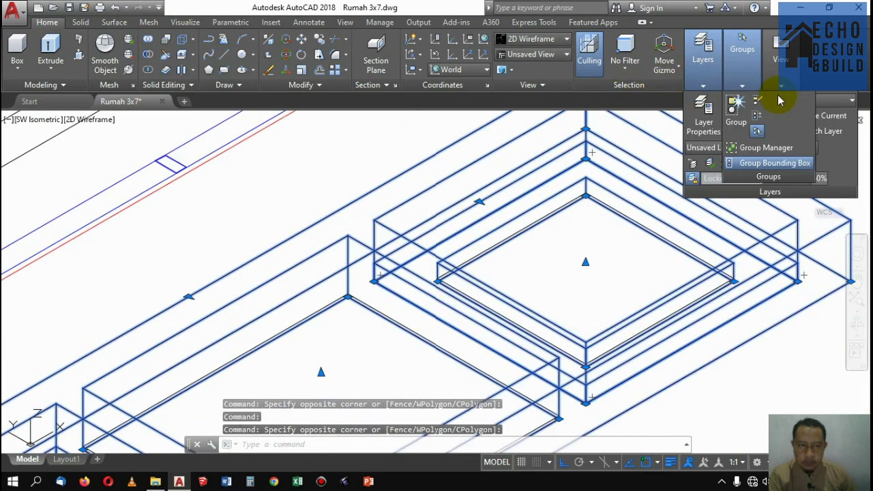
pyautogui.click(824, 107)
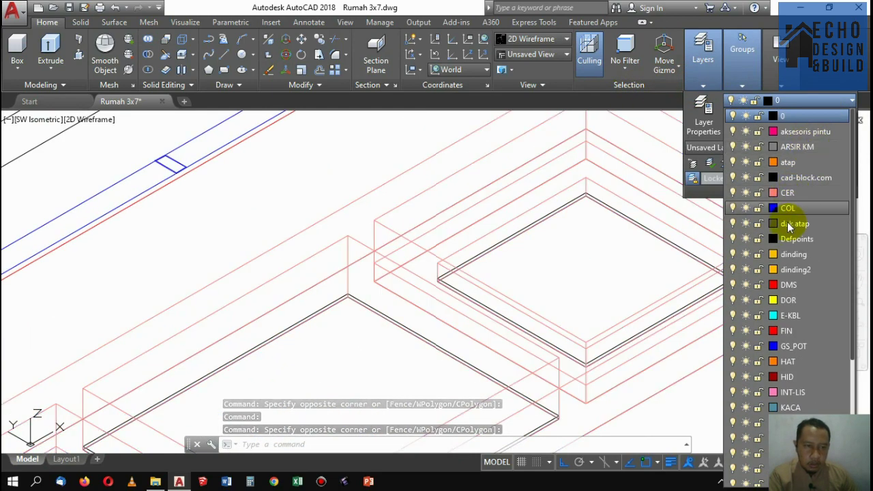
pyautogui.click(791, 423)
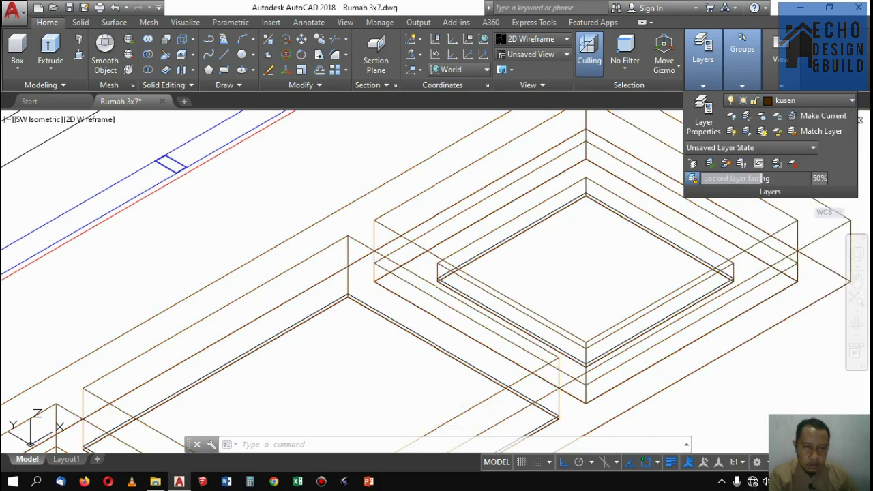
pyautogui.press('Escape')
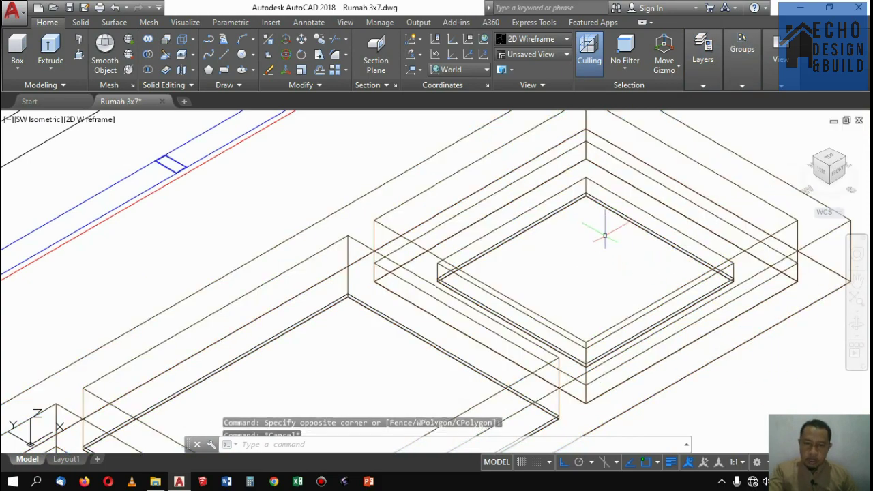
# Assign the three glass panes of the window to the KACA layer
pyautogui.scroll(3, 593, 225)
pyautogui.click(594, 192)
pyautogui.scroll(-5, 595, 192)
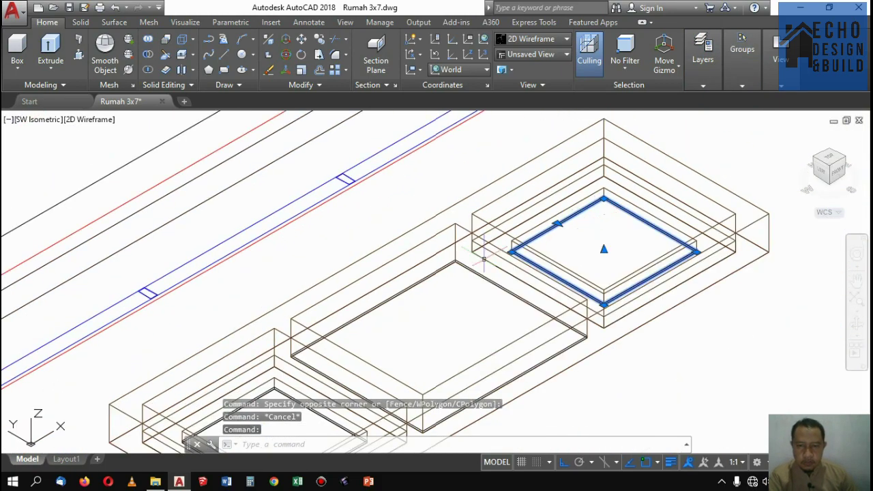
pyautogui.scroll(6, 443, 249)
pyautogui.click(433, 245)
pyautogui.scroll(-5, 433, 245)
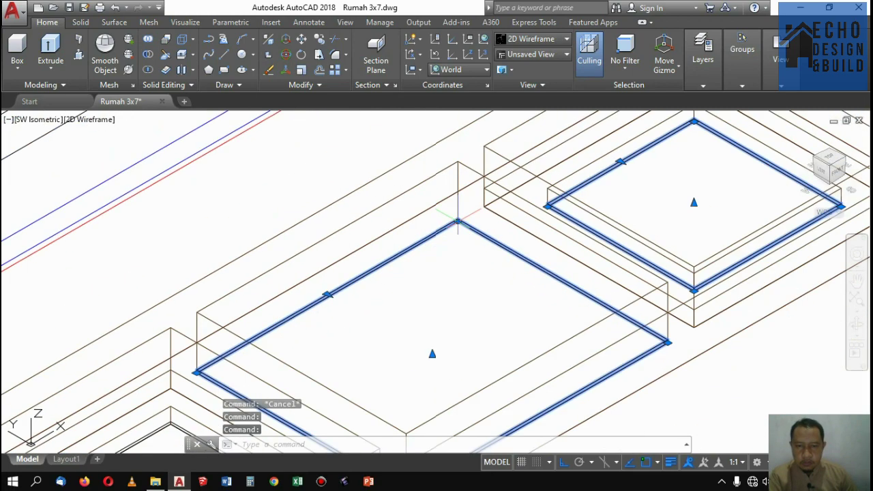
pyautogui.scroll(6, 341, 320)
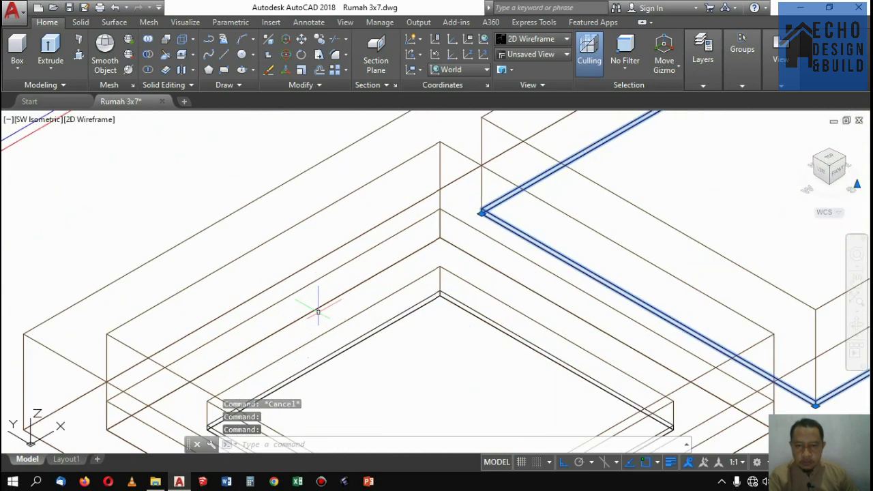
pyautogui.click(379, 331)
pyautogui.scroll(-5, 366, 316)
pyautogui.scroll(4, 425, 259)
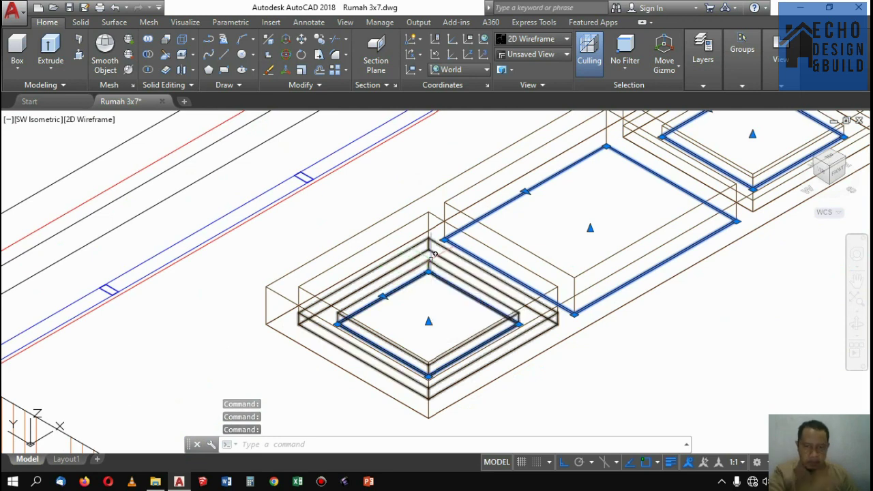
pyautogui.moveTo(715, 72)
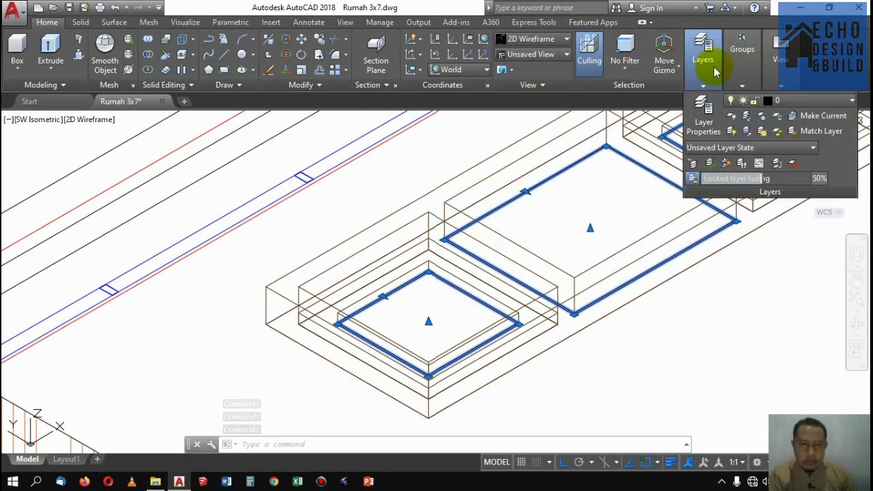
pyautogui.click(789, 107)
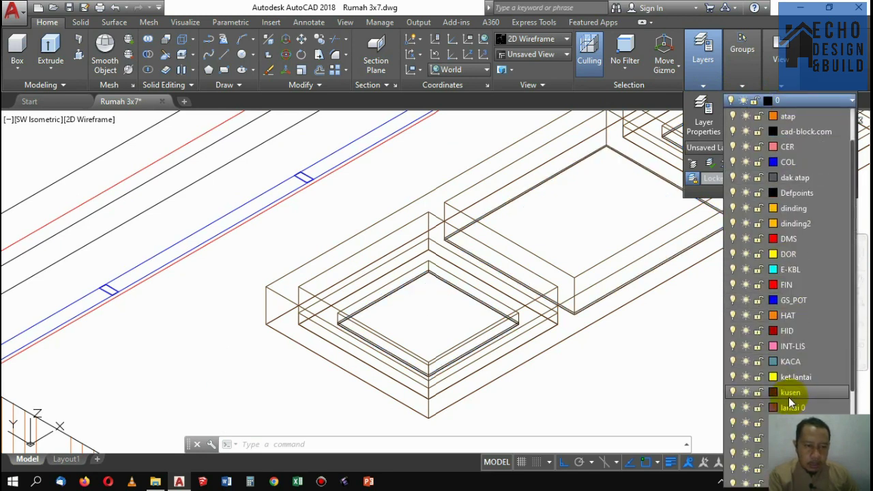
pyautogui.click(791, 361)
pyautogui.click(705, 239)
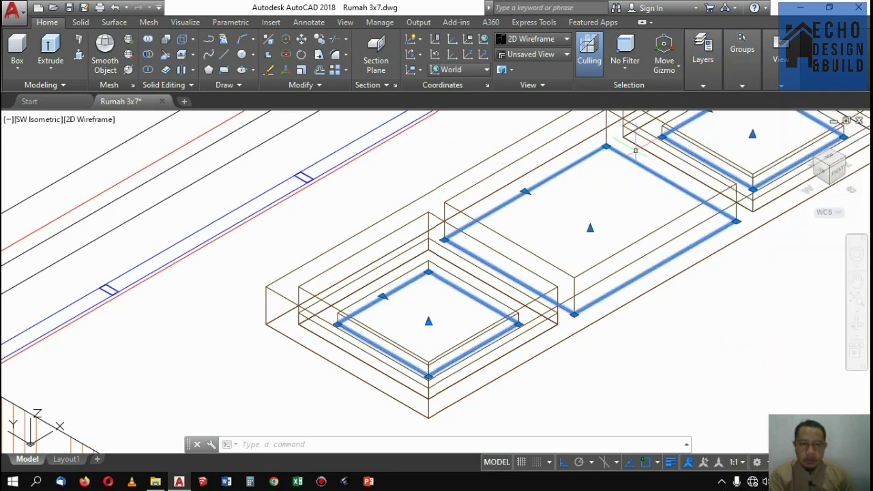
pyautogui.press('Escape')
# Try moving the window's middle glass pane 0.02 upward along Z
pyautogui.scroll(8, 463, 171)
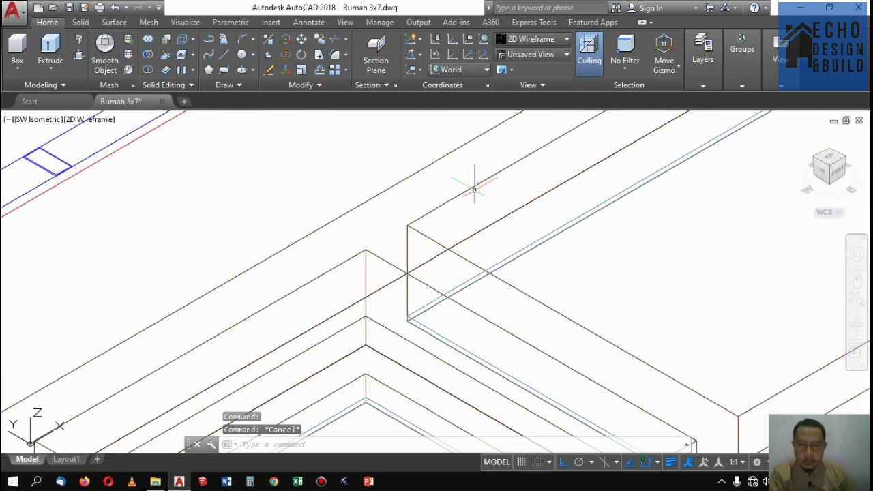
pyautogui.click(467, 273)
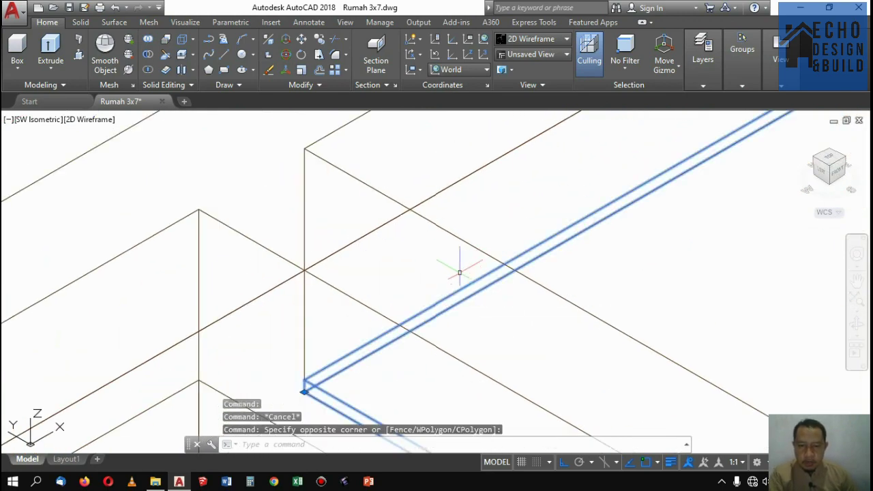
pyautogui.press('Return')
pyautogui.scroll(-4, 409, 291)
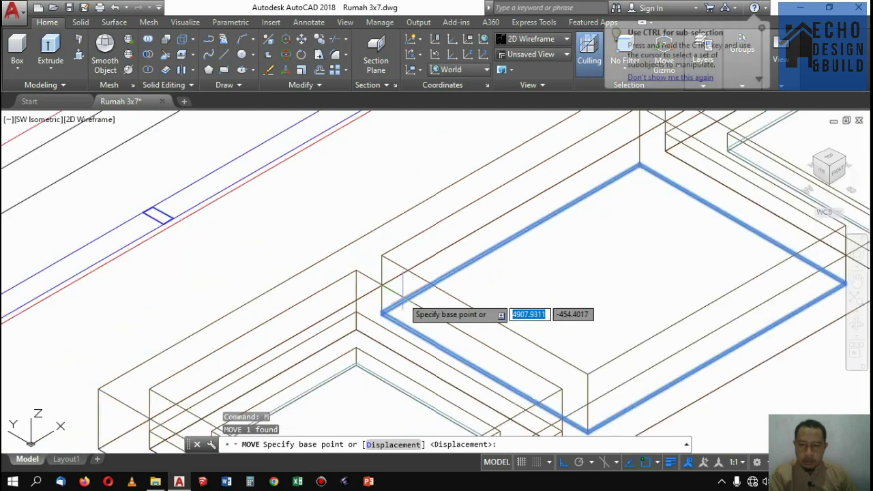
pyautogui.scroll(4, 566, 272)
pyautogui.click(579, 267)
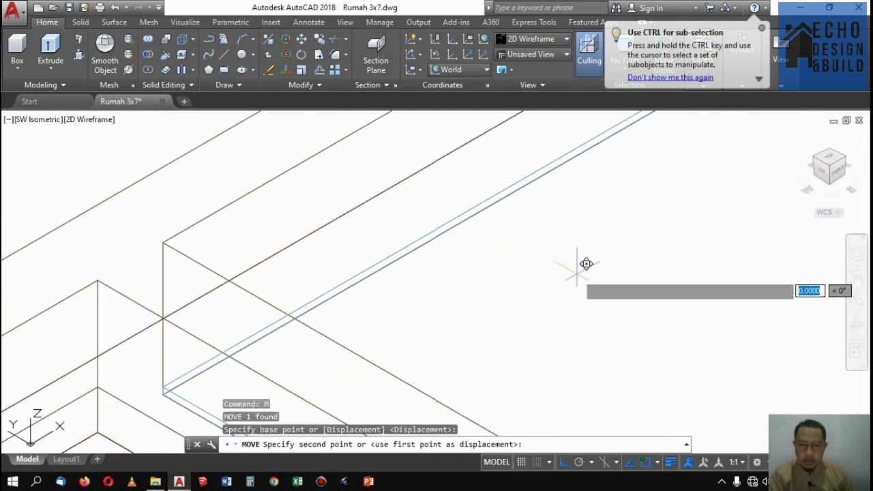
pyautogui.scroll(2, 586, 245)
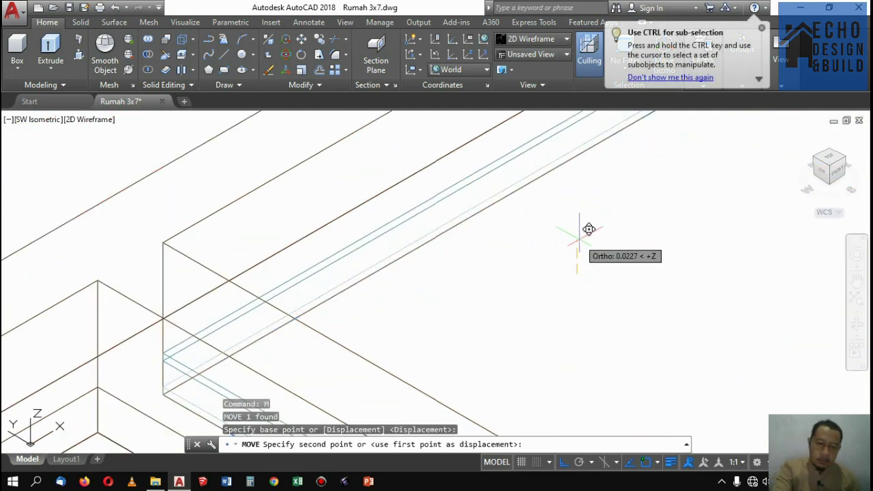
pyautogui.write('0.02')
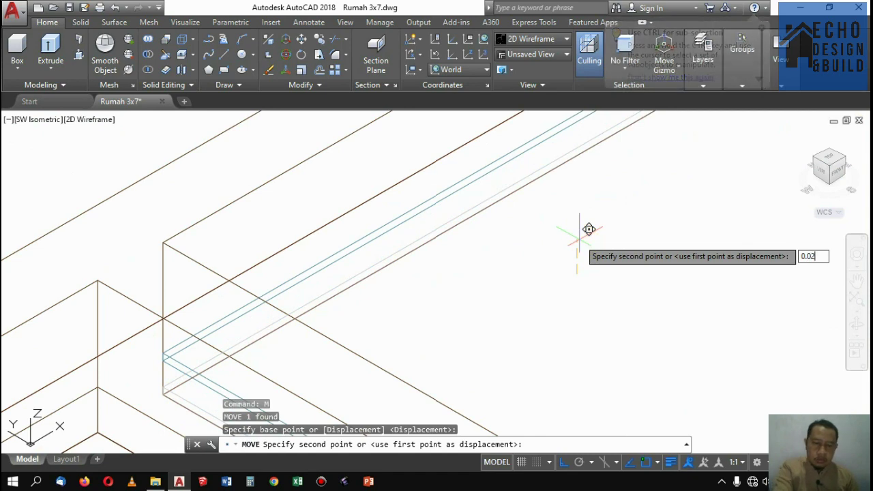
pyautogui.press('Return')
pyautogui.scroll(-3, 580, 218)
pyautogui.scroll(3, 567, 198)
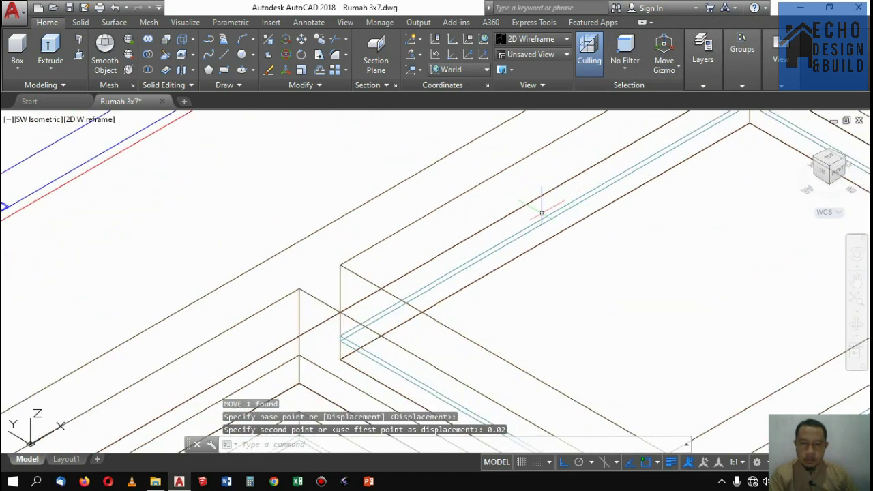
# Undo the last move of the middle glass pane
pyautogui.click(535, 225)
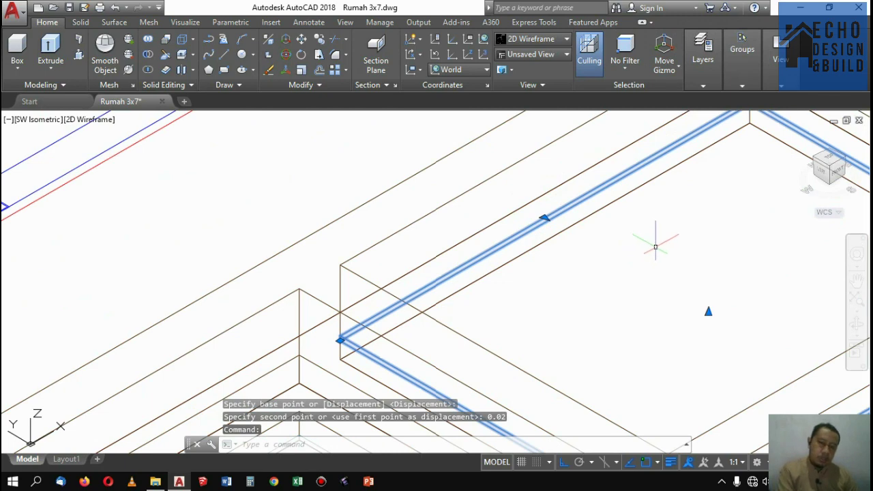
pyautogui.hotkey('ctrl', 'z')
pyautogui.hotkey('ctrl', 'z')
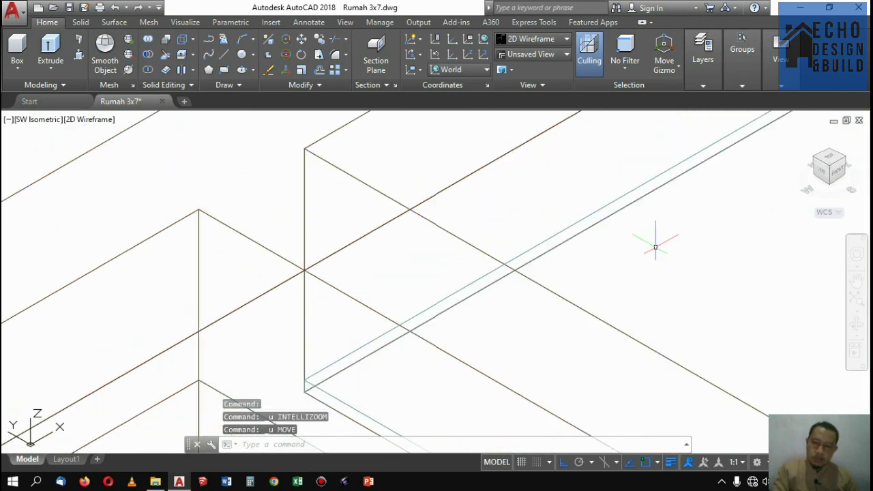
# Move the window's middle glass pane 0.08 upward along Z
pyautogui.scroll(-2, 540, 262)
pyautogui.scroll(2, 565, 217)
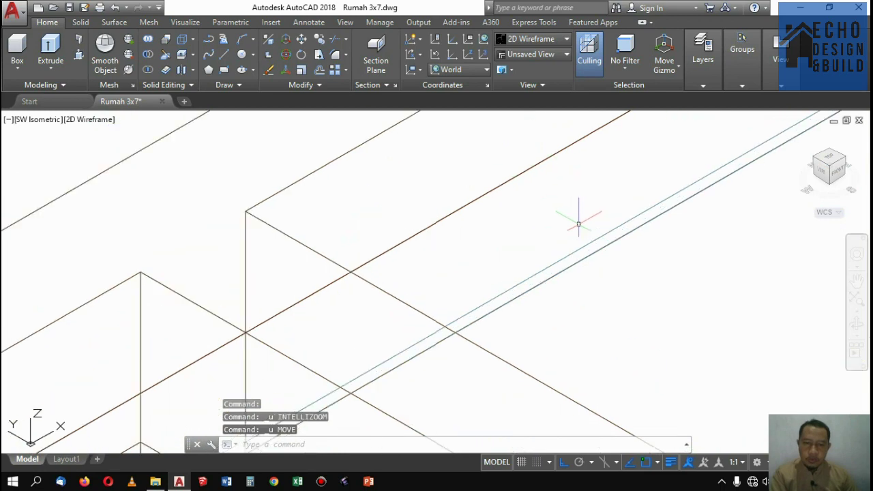
pyautogui.scroll(-2, 577, 221)
pyautogui.scroll(2, 547, 254)
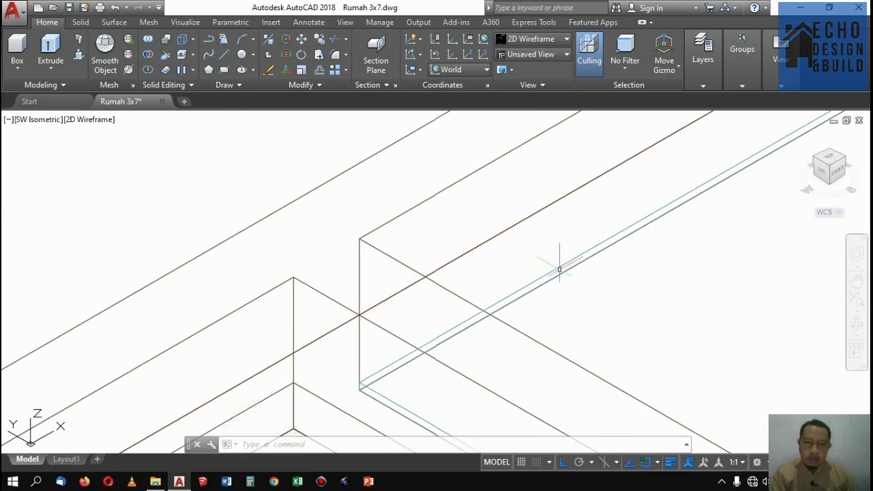
pyautogui.click(559, 268)
pyautogui.write('m')
pyautogui.press('Return')
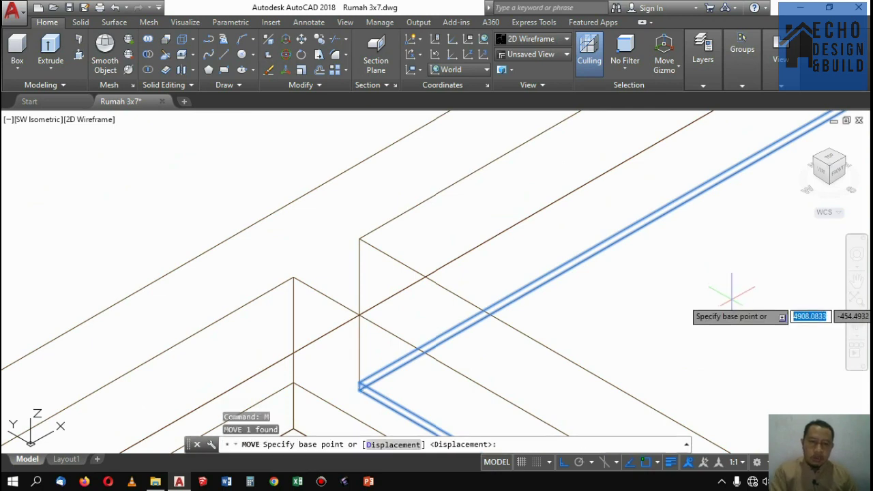
pyautogui.click(729, 299)
pyautogui.write('0')
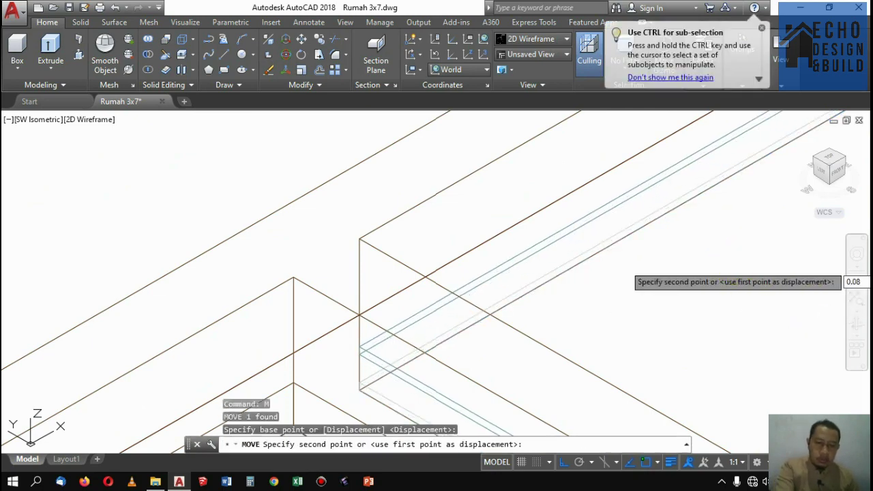
pyautogui.write('.08')
pyautogui.press('Return')
pyautogui.scroll(-4, 773, 210)
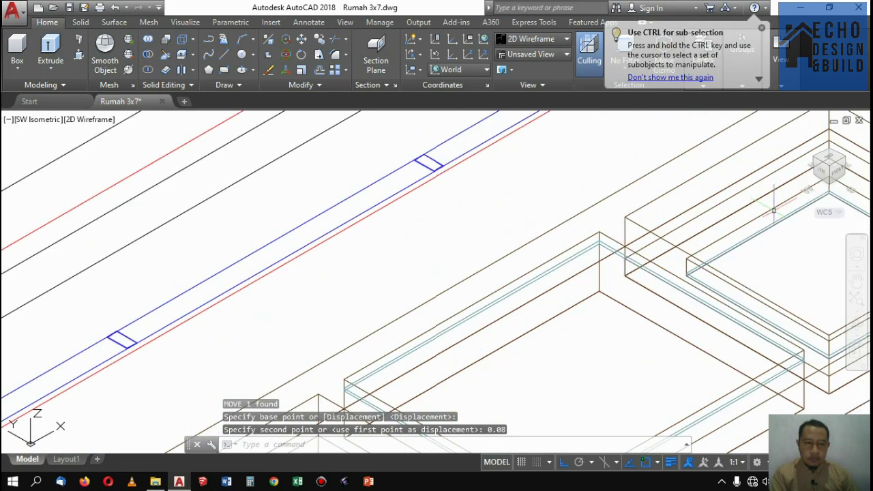
# Move the glass panes of both side sashes up together, from the glass edge's midpoint to the midpoint of the sash frame's inner vertical edge
pyautogui.scroll(5, 739, 245)
pyautogui.click(716, 258)
pyautogui.scroll(-8, 727, 200)
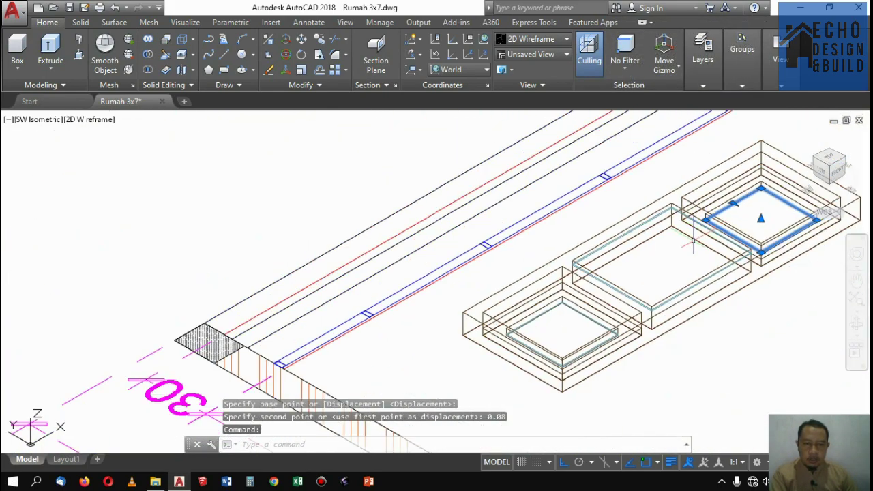
pyautogui.scroll(6, 617, 276)
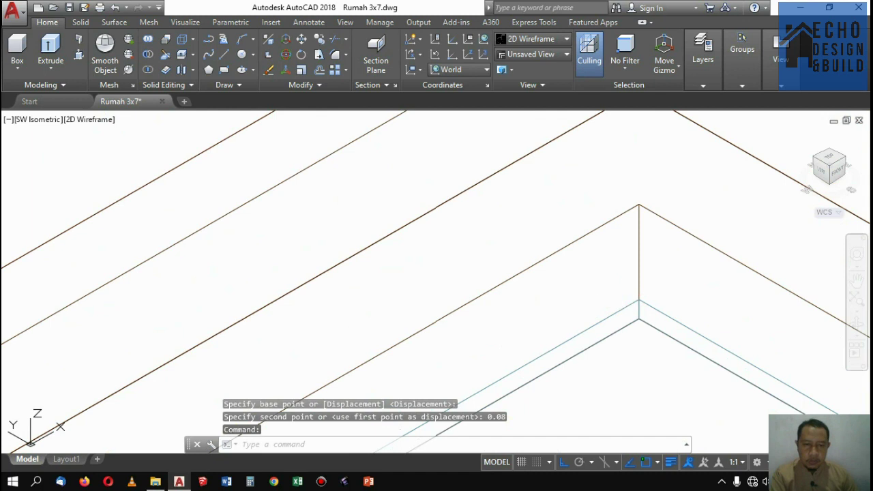
pyautogui.click(616, 311)
pyautogui.click(604, 298)
pyautogui.press('Return')
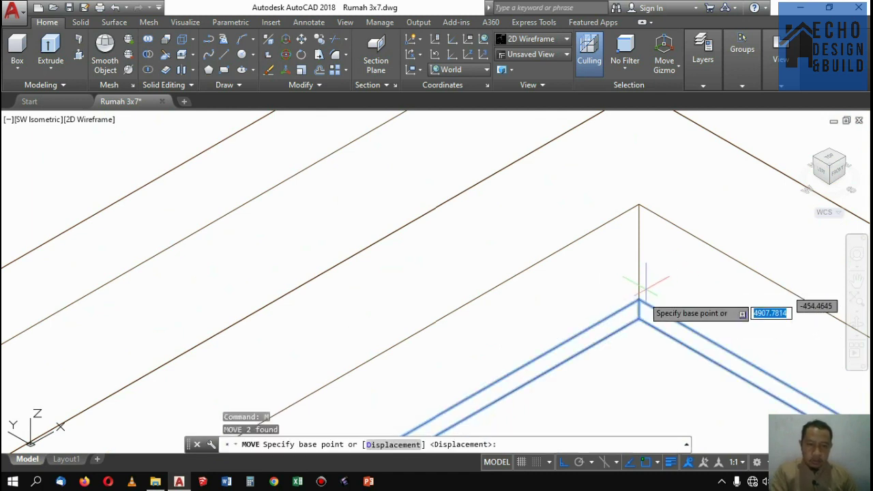
pyautogui.scroll(2, 638, 298)
pyautogui.click(629, 302)
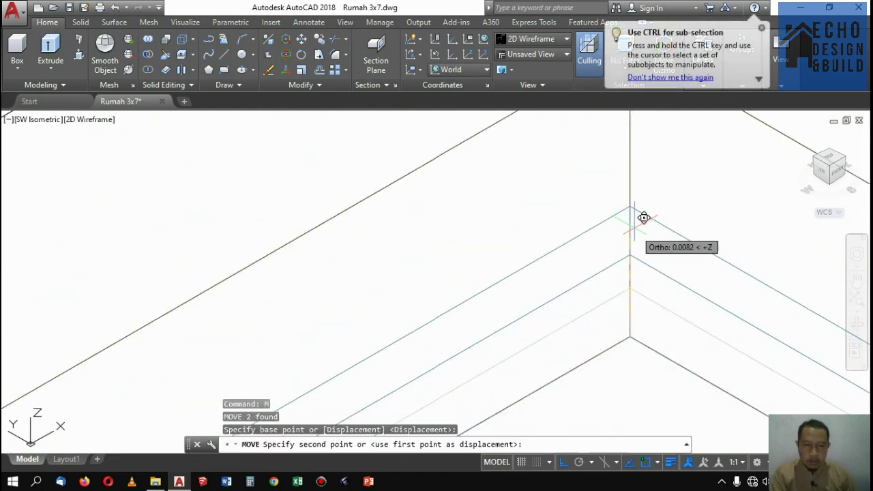
pyautogui.click(629, 184)
pyautogui.scroll(-2, 620, 263)
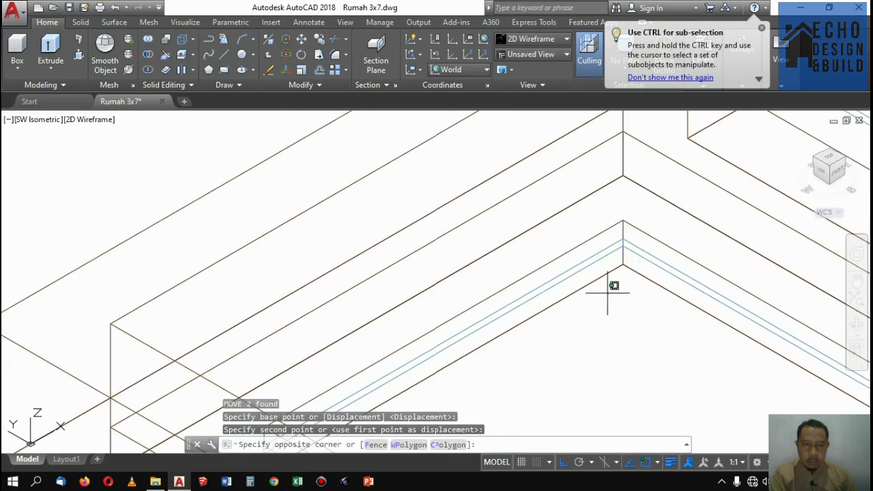
# Move both side sash frames together with their glass panes 0.01 upward along Z
pyautogui.click(606, 293)
pyautogui.scroll(-4, 607, 293)
pyautogui.scroll(1, 625, 253)
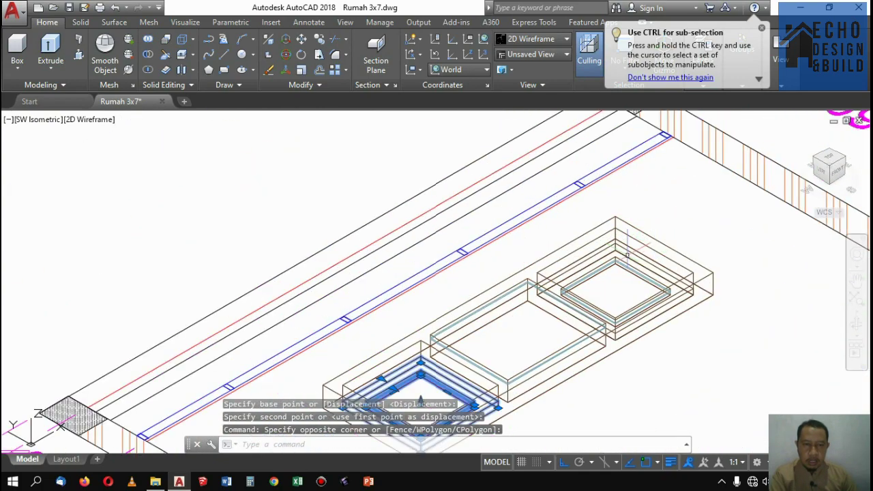
pyautogui.scroll(3, 626, 253)
pyautogui.click(605, 277)
pyautogui.click(607, 238)
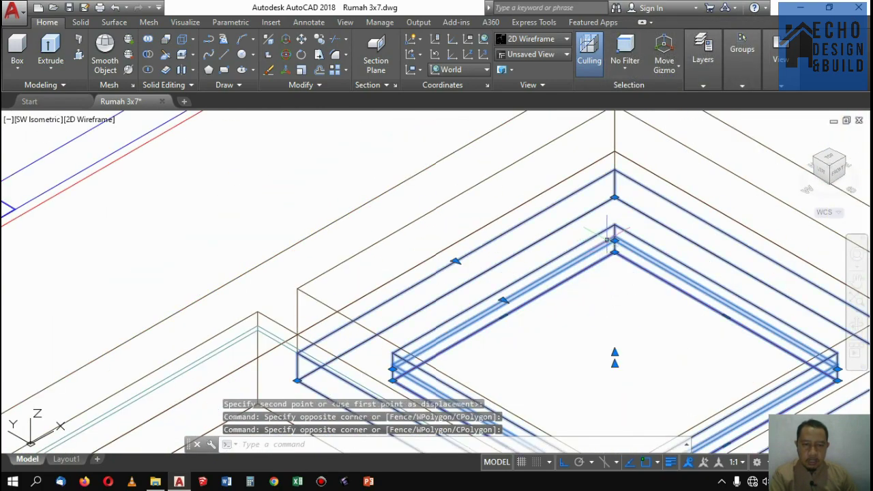
pyautogui.scroll(-4, 607, 239)
pyautogui.scroll(4, 730, 289)
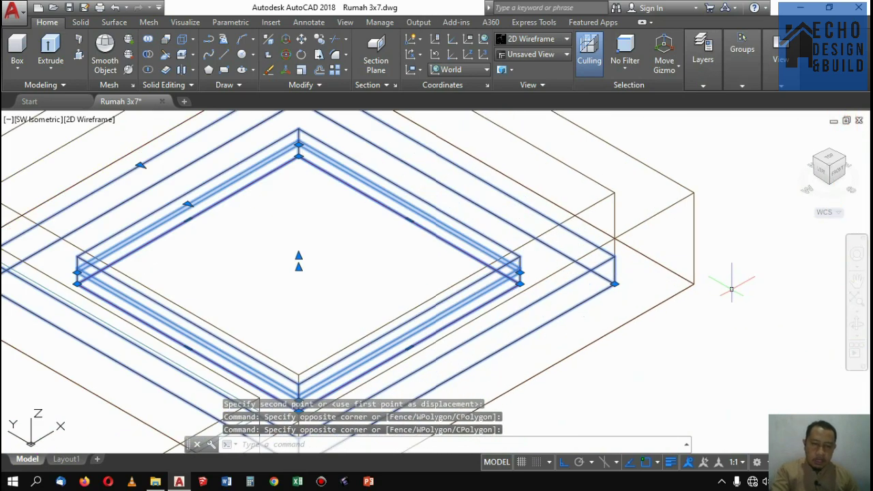
pyautogui.write('m')
pyautogui.press('Return')
pyautogui.scroll(5, 735, 287)
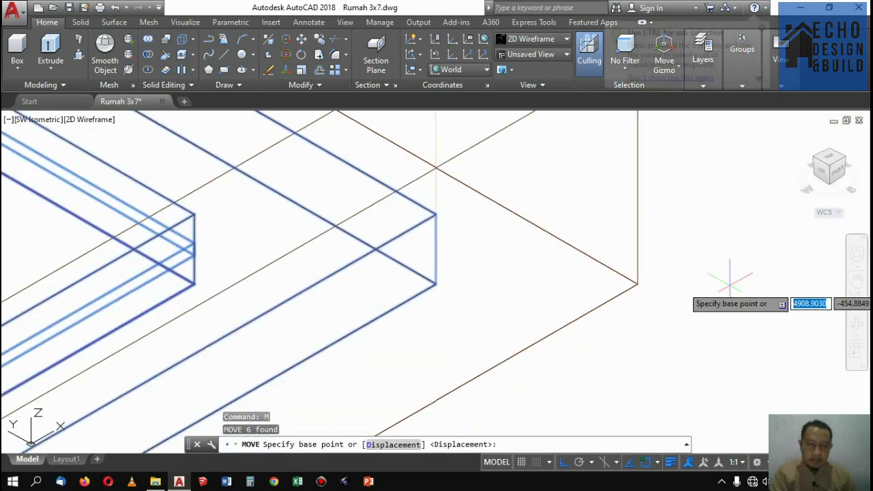
pyautogui.click(747, 292)
pyautogui.scroll(-4, 746, 273)
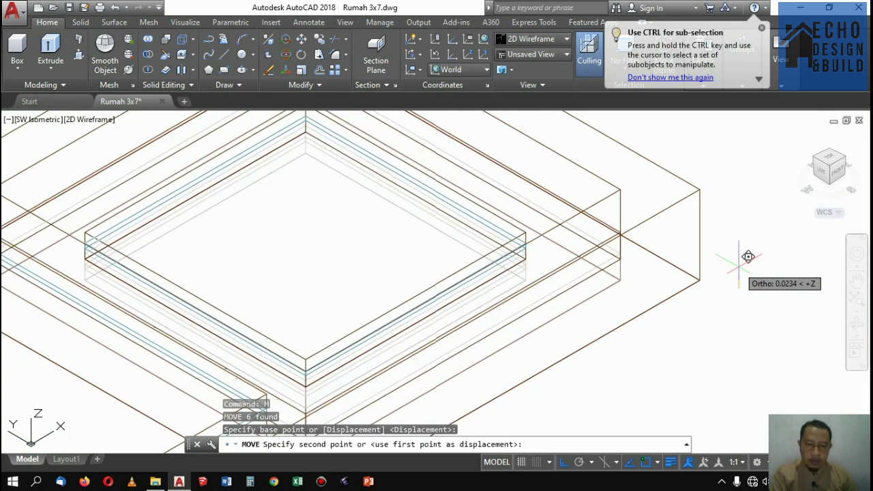
pyautogui.write('0')
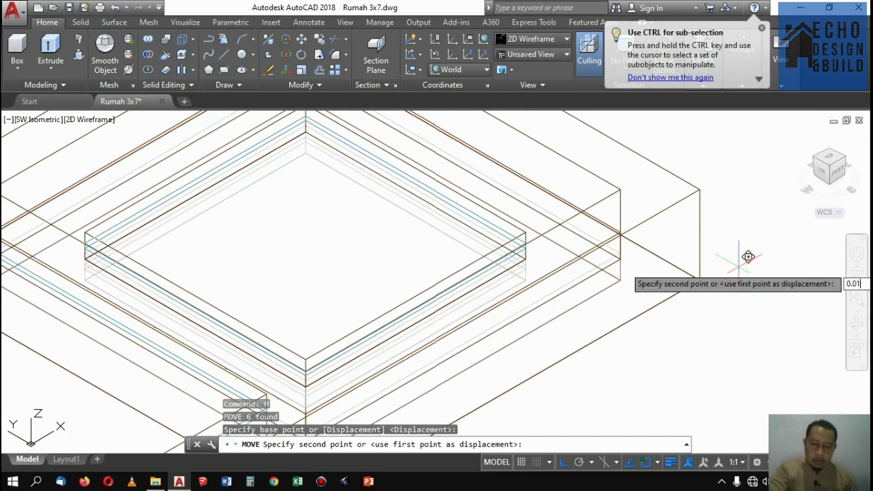
pyautogui.write('.01')
pyautogui.press('Return')
# Examine how the sash frames and glass panes sit inside the window's outer frame
pyautogui.scroll(-8, 716, 265)
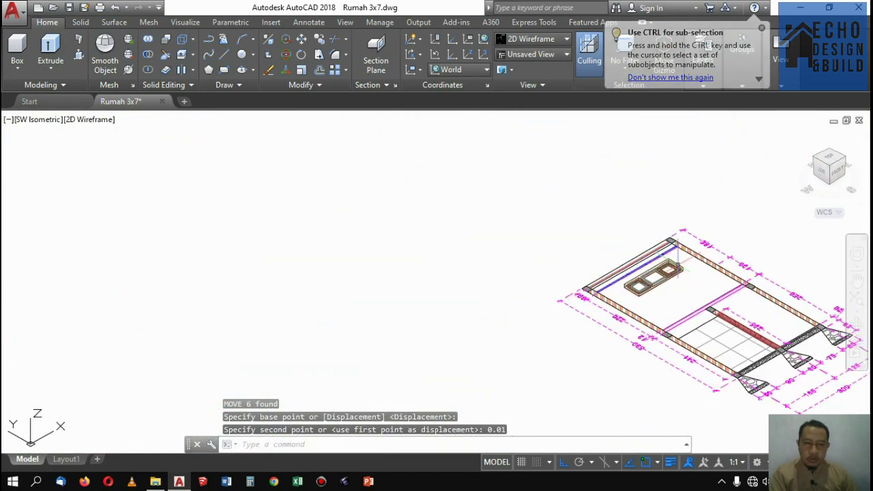
pyautogui.scroll(8, 677, 268)
pyautogui.scroll(-3, 644, 274)
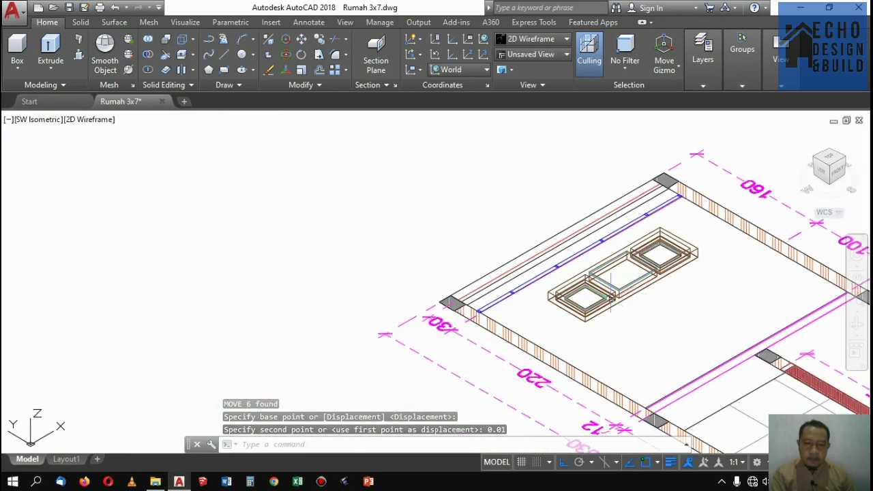
pyautogui.scroll(5, 514, 321)
pyautogui.scroll(-4, 512, 306)
pyautogui.scroll(-3, 512, 306)
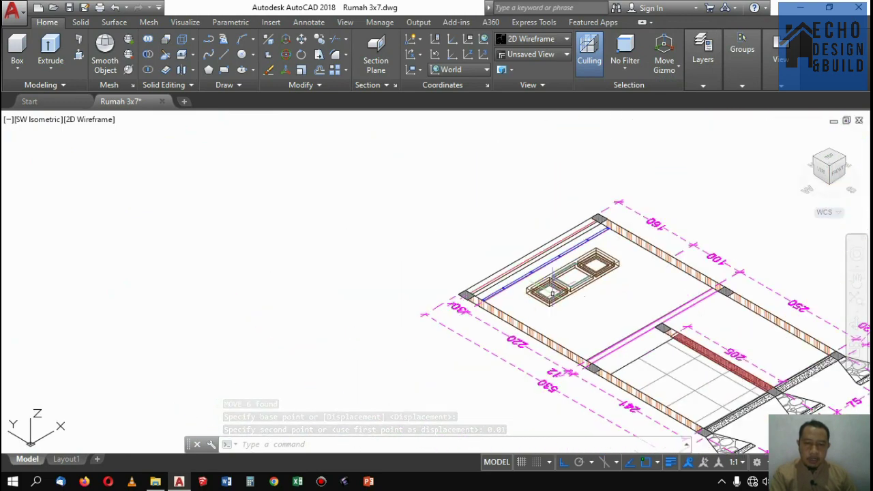
pyautogui.scroll(3, 665, 331)
pyautogui.scroll(5, 552, 239)
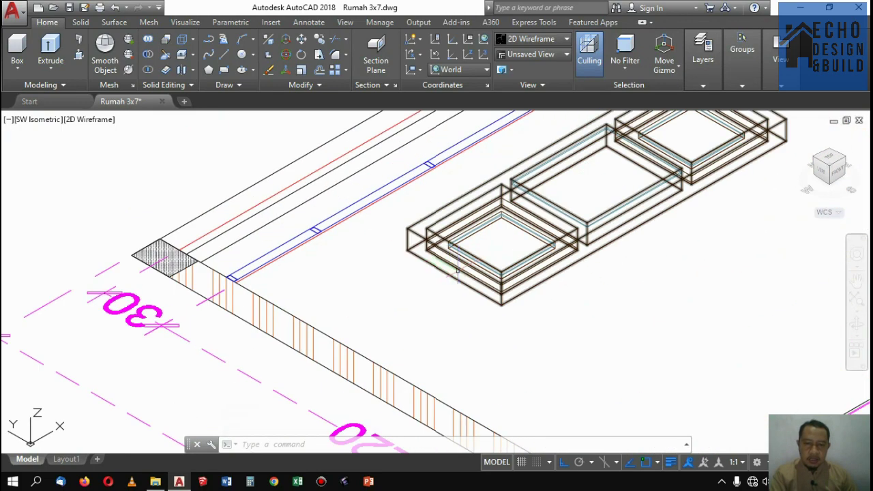
pyautogui.scroll(-2, 459, 273)
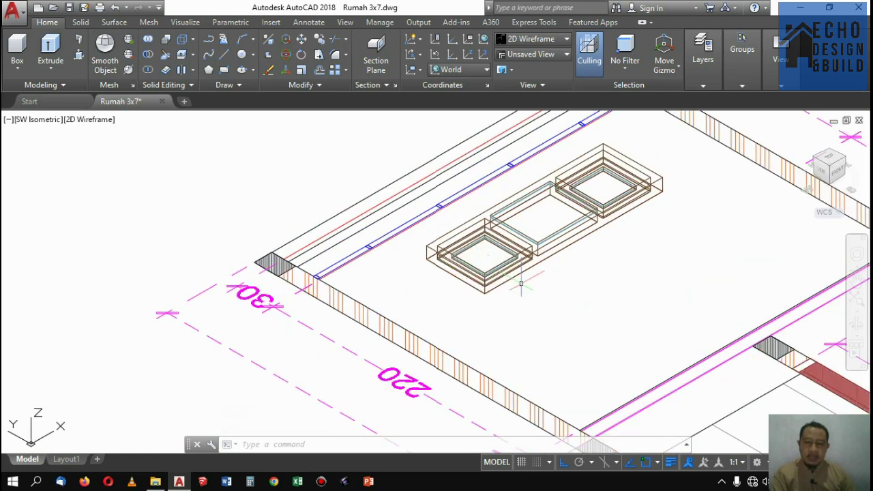
pyautogui.press('Return')
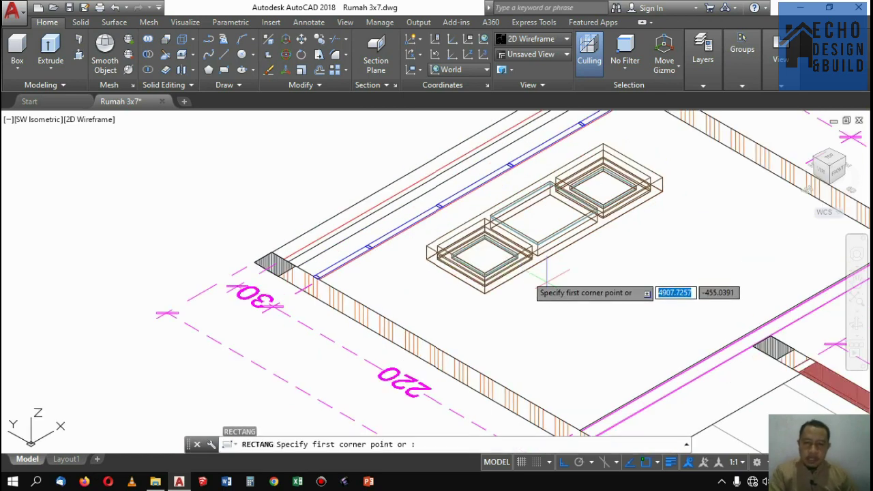
pyautogui.scroll(3, 437, 259)
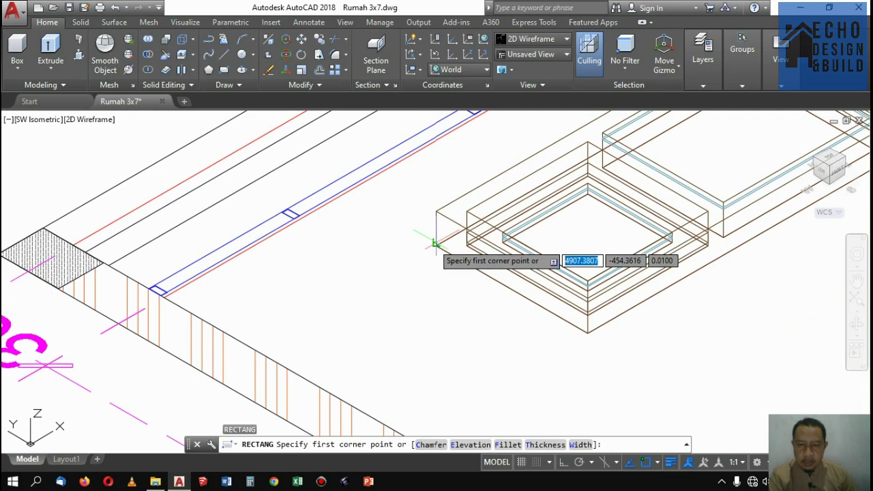
pyautogui.scroll(-6, 440, 249)
pyautogui.scroll(2, 454, 252)
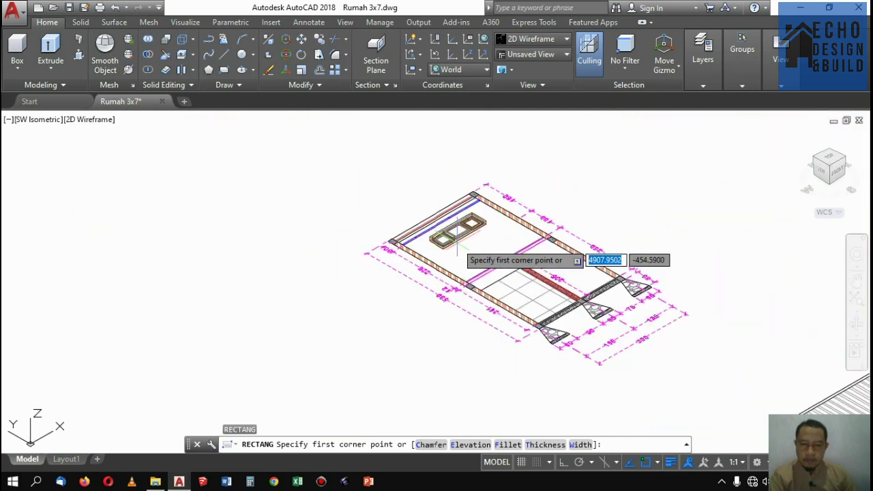
pyautogui.scroll(7, 459, 246)
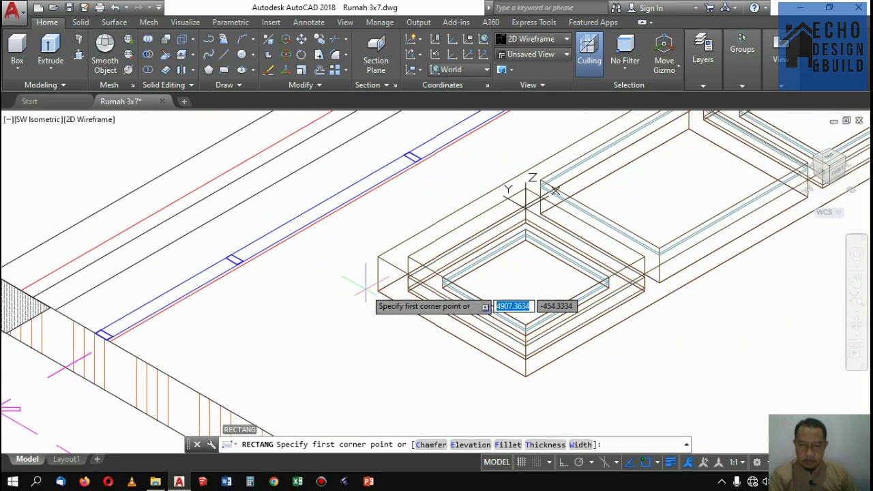
pyautogui.scroll(-3, 436, 300)
pyautogui.press('Escape')
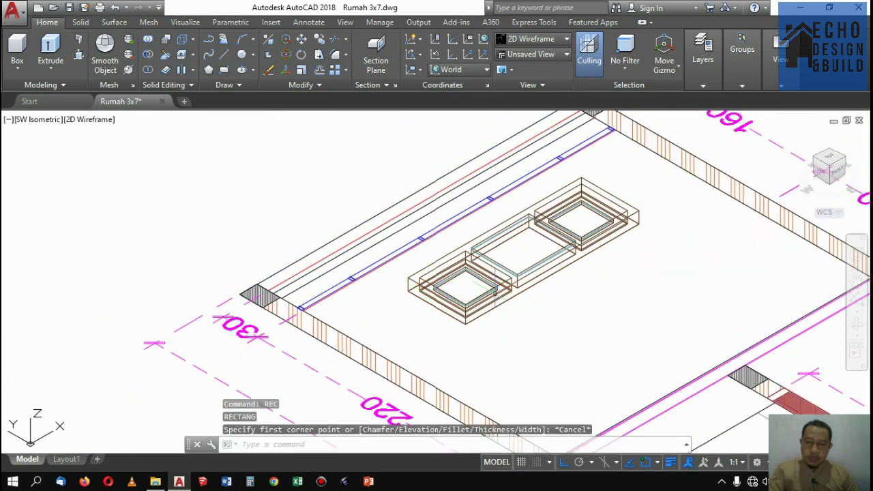
pyautogui.scroll(-3, 522, 311)
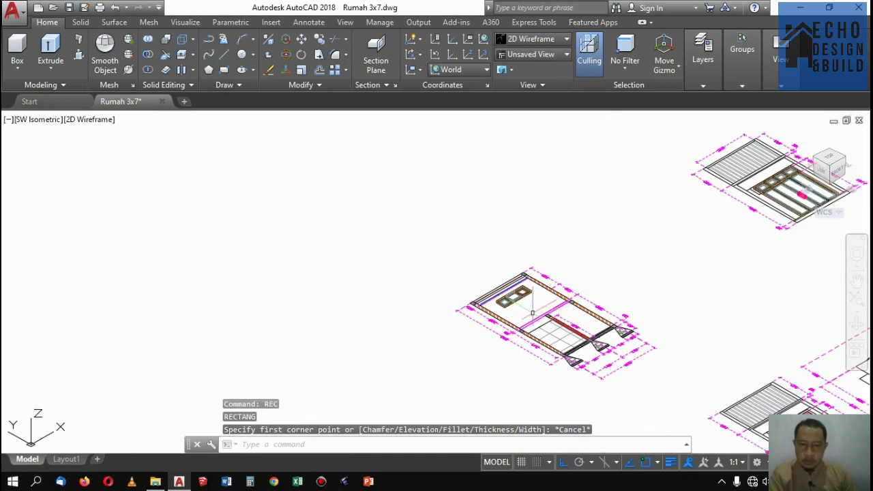
pyautogui.click(478, 250)
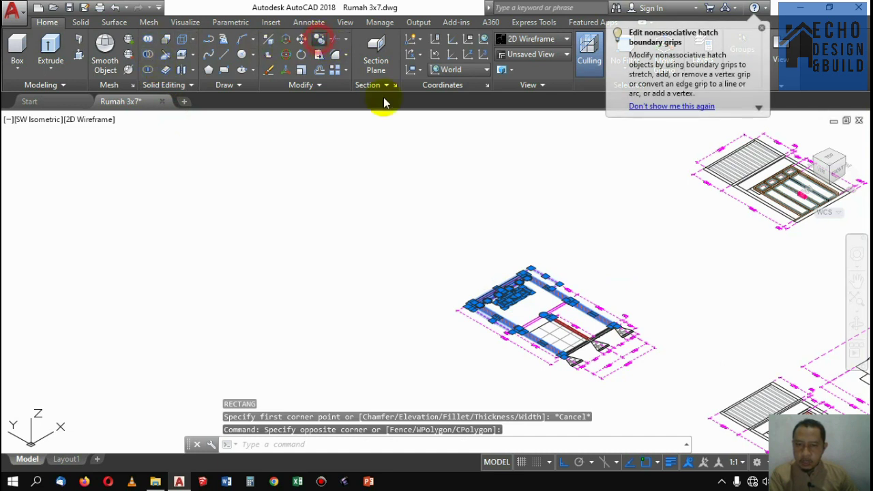
pyautogui.click(480, 275)
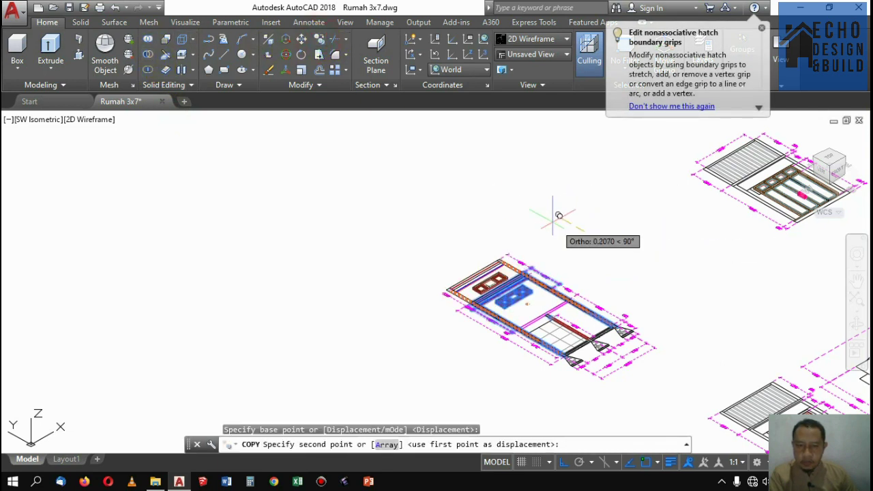
pyautogui.click(506, 192)
pyautogui.press('Return')
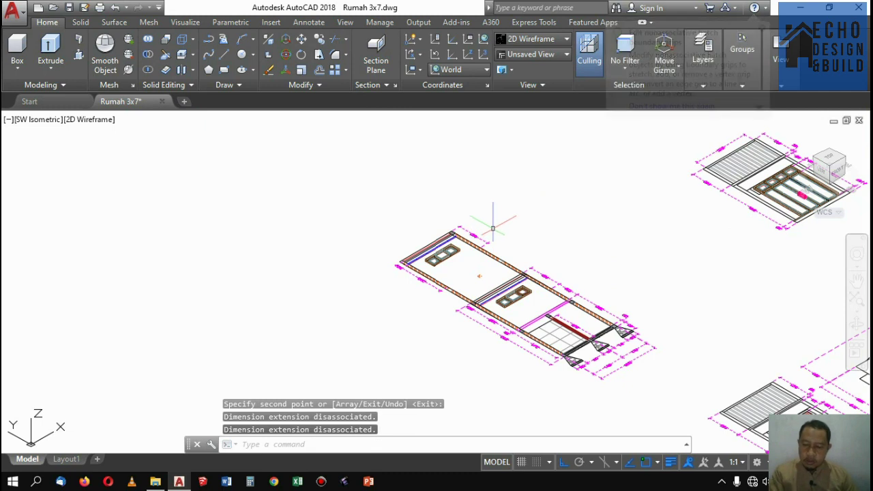
pyautogui.hotkey('ctrl', 'z')
# Copy the finished window and the surrounding end of the floor plan to the empty area beyond the plan's rear wall
pyautogui.click(538, 305)
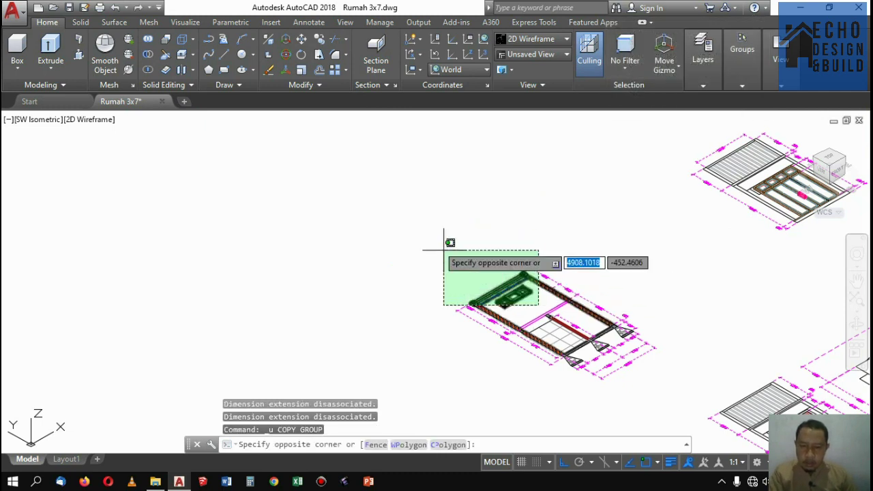
pyautogui.click(425, 234)
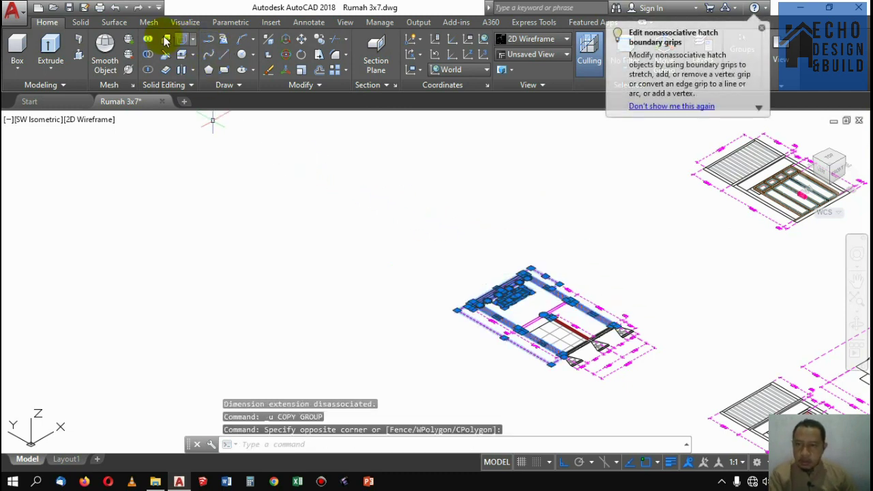
pyautogui.click(320, 38)
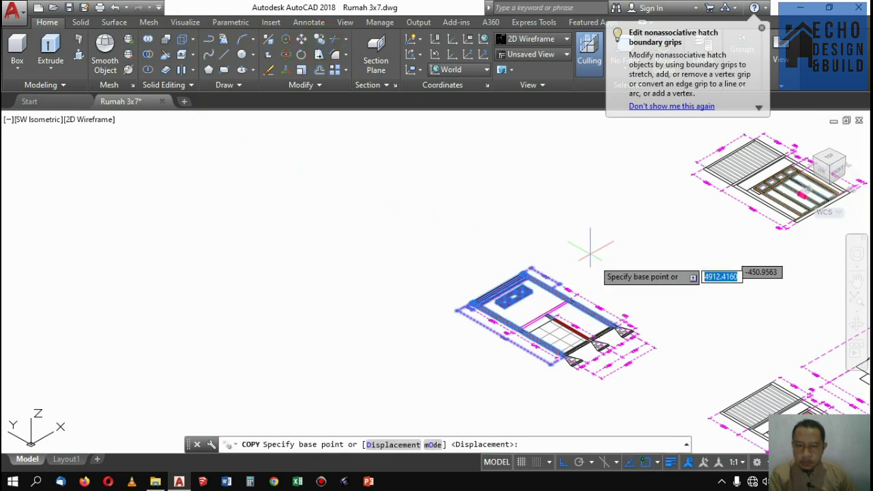
pyautogui.click(594, 260)
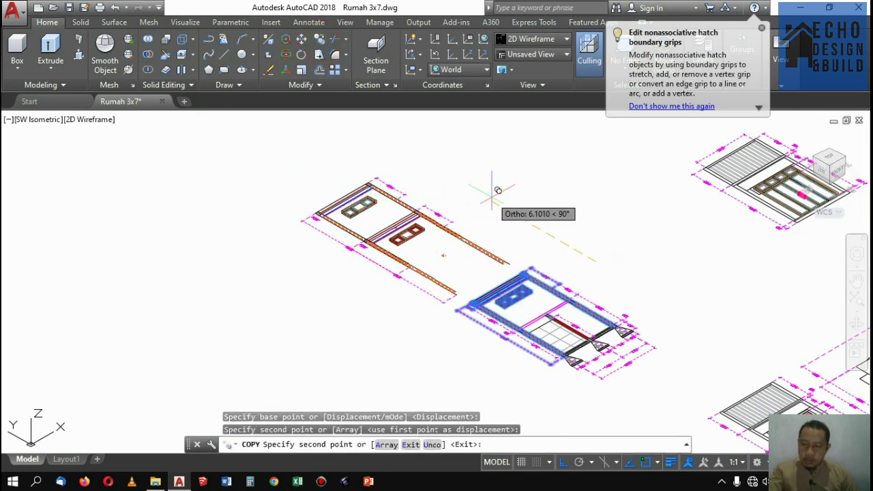
pyautogui.press('Escape')
# Erase the walls, hatches, dimensions and outline lines that were copied along with the window
pyautogui.click(428, 249)
pyautogui.click(395, 162)
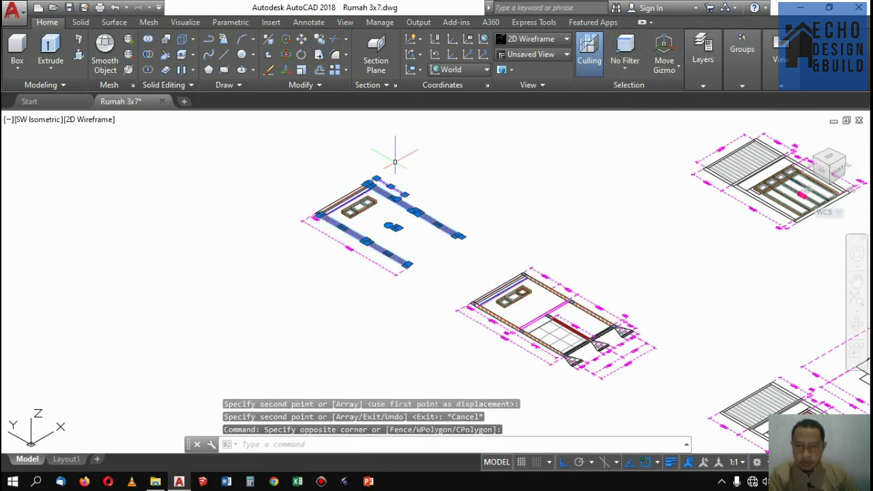
pyautogui.scroll(2, 396, 247)
pyautogui.click(424, 244)
pyautogui.click(390, 274)
pyautogui.scroll(4, 275, 147)
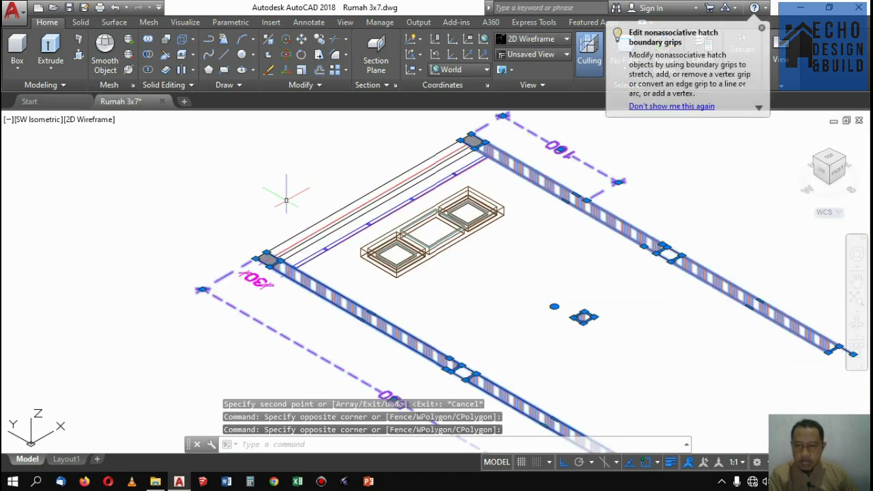
pyautogui.click(327, 281)
pyautogui.click(250, 242)
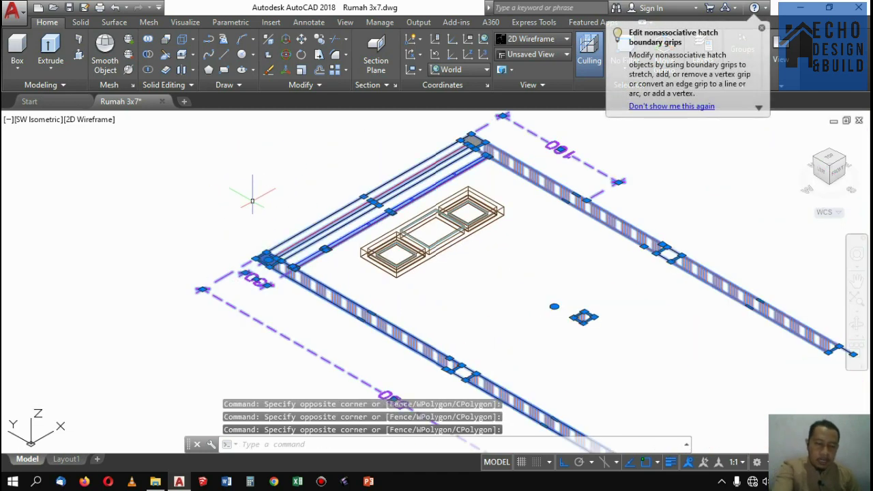
pyautogui.press('Delete')
# Erase the first leftover small blue rectangles beside the copied window, one spot after the other
pyautogui.scroll(5, 341, 249)
pyautogui.click(342, 266)
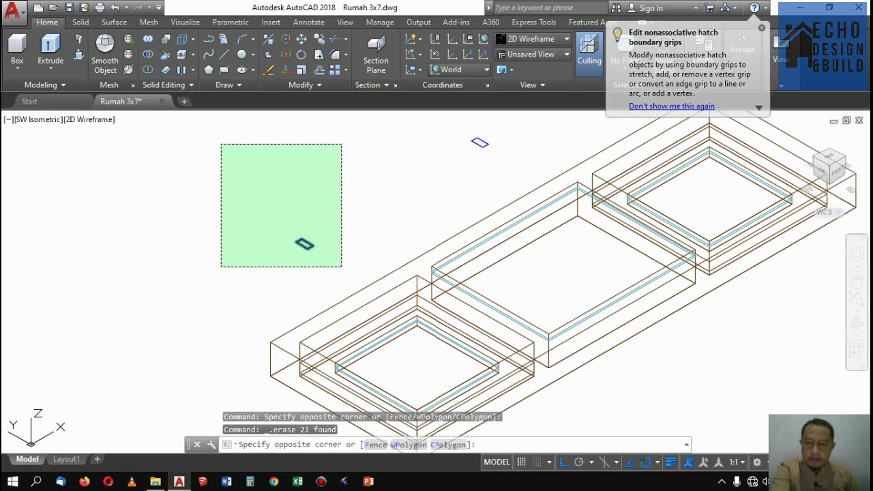
pyautogui.click(220, 144)
pyautogui.press('Delete')
pyautogui.scroll(-3, 409, 189)
pyautogui.scroll(4, 391, 243)
pyautogui.click(375, 258)
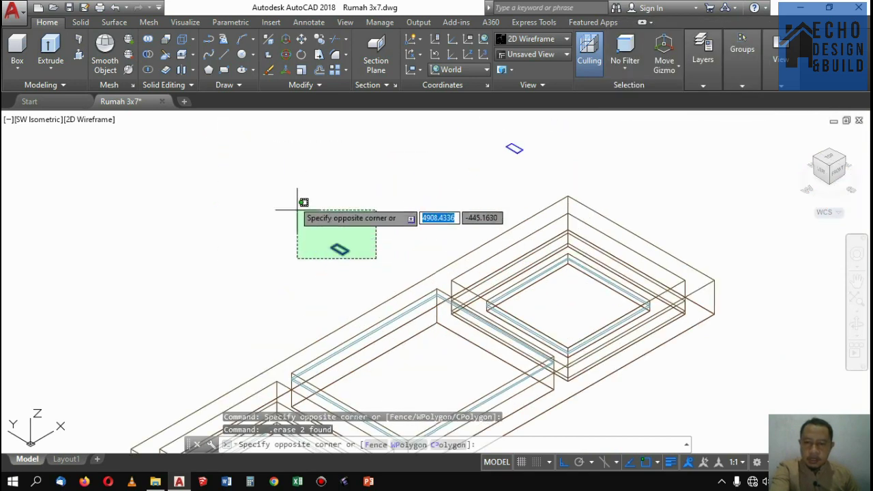
pyautogui.click(297, 209)
pyautogui.press('Delete')
# Erase the leftover hatched column and the last small blue rectangles near the copied window
pyautogui.scroll(-5, 360, 237)
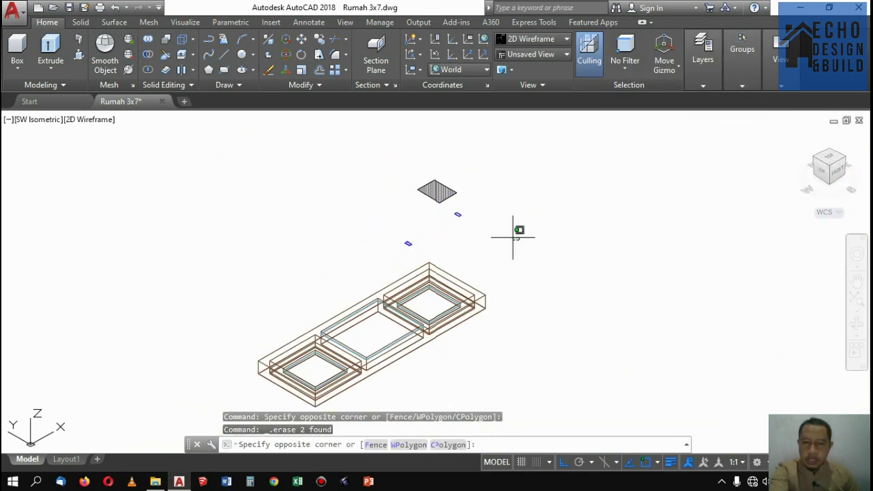
pyautogui.click(362, 120)
pyautogui.press('Delete')
pyautogui.scroll(5, 450, 247)
pyautogui.click(450, 247)
pyautogui.click(383, 190)
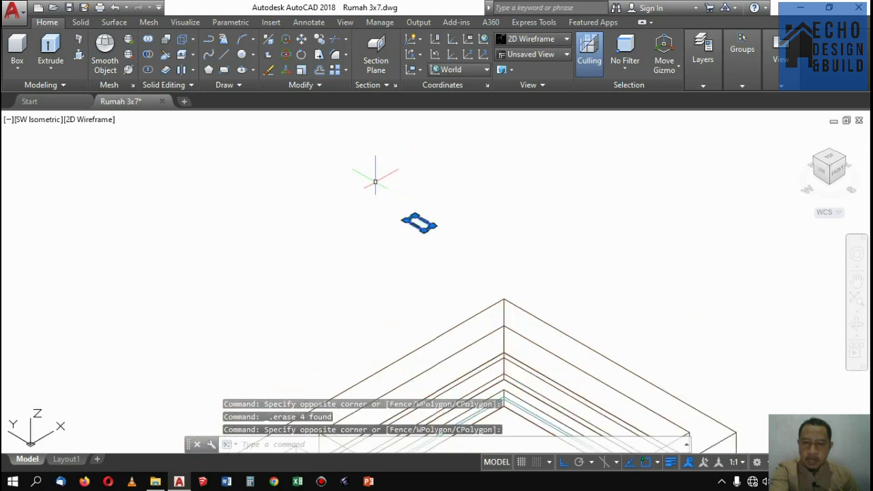
pyautogui.press('Delete')
pyautogui.scroll(-4, 452, 195)
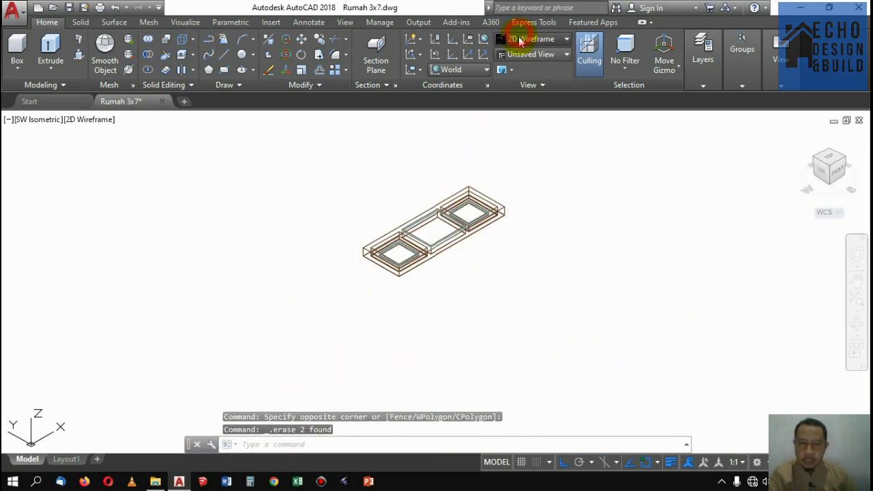
# Inspect the isolated window in the Conceptual visual style and return to 2D Wireframe
pyautogui.click(518, 39)
pyautogui.click(676, 58)
pyautogui.scroll(5, 429, 225)
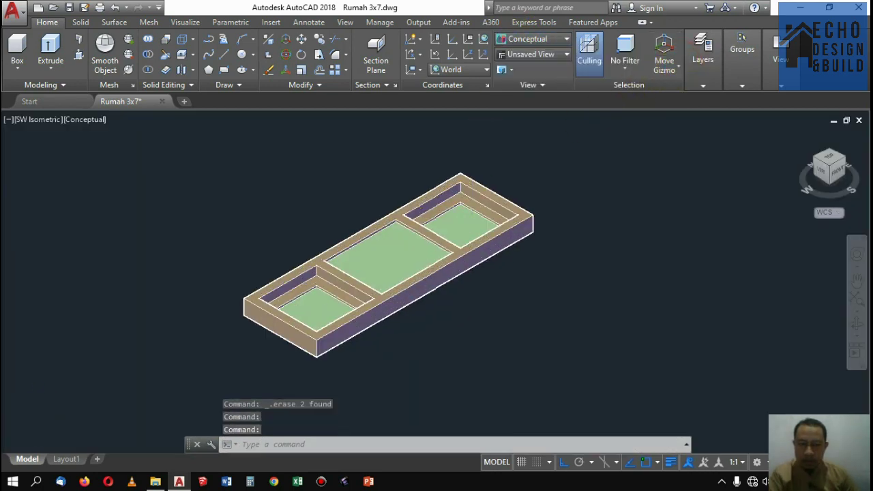
pyautogui.scroll(-6, 450, 211)
pyautogui.click(505, 41)
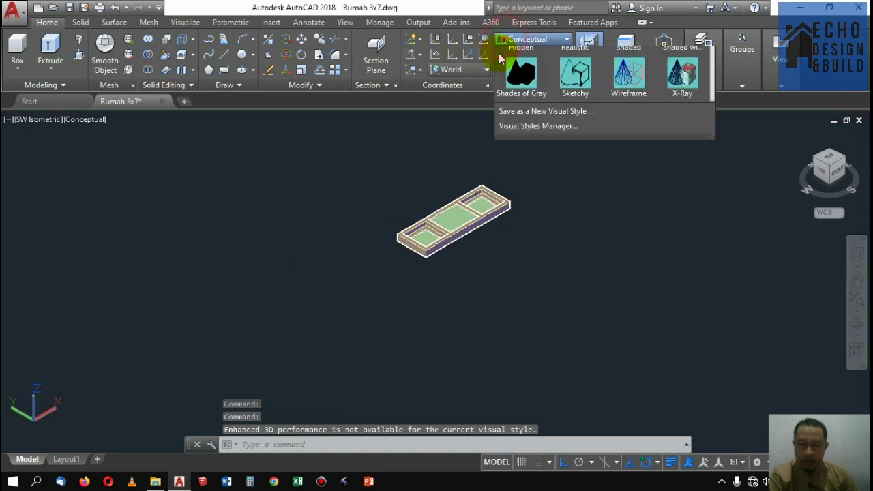
pyautogui.click(518, 89)
# Draw a rectangle around the window frame's base, from one lower outer corner to the diagonally opposite one
pyautogui.scroll(4, 438, 200)
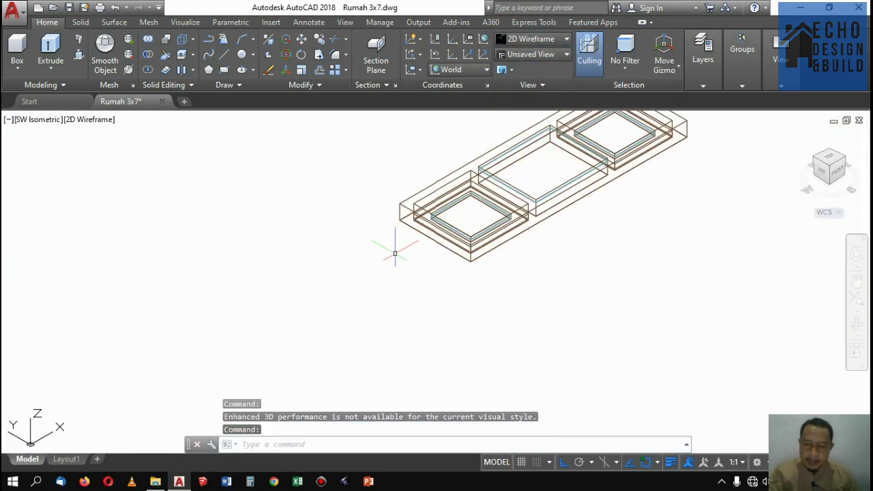
pyautogui.press('Return')
pyautogui.scroll(3, 398, 225)
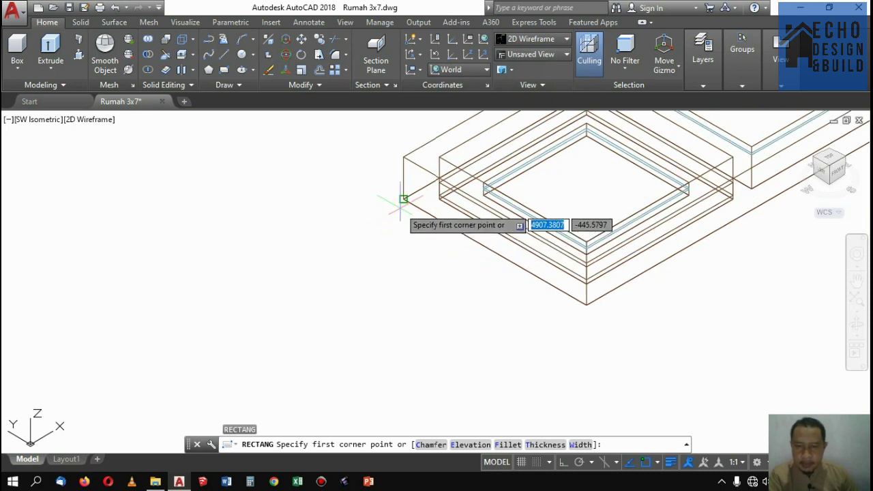
pyautogui.click(403, 198)
pyautogui.scroll(-3, 542, 210)
pyautogui.scroll(3, 594, 203)
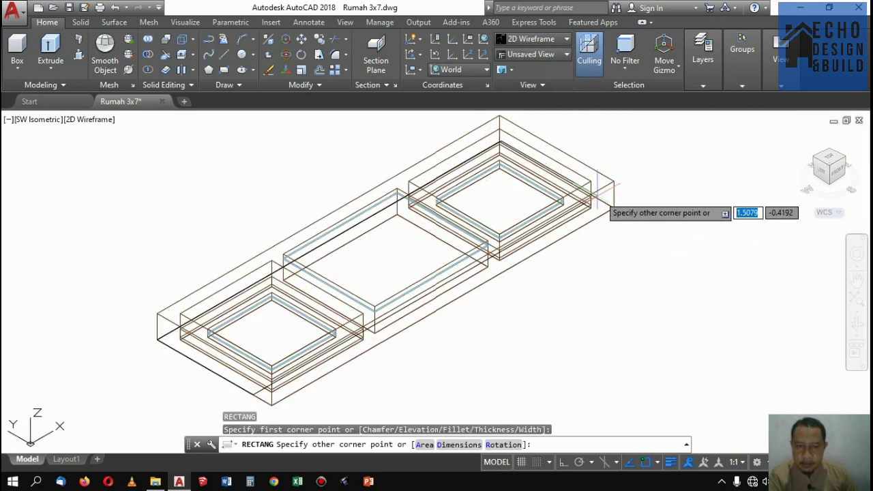
pyautogui.click(613, 206)
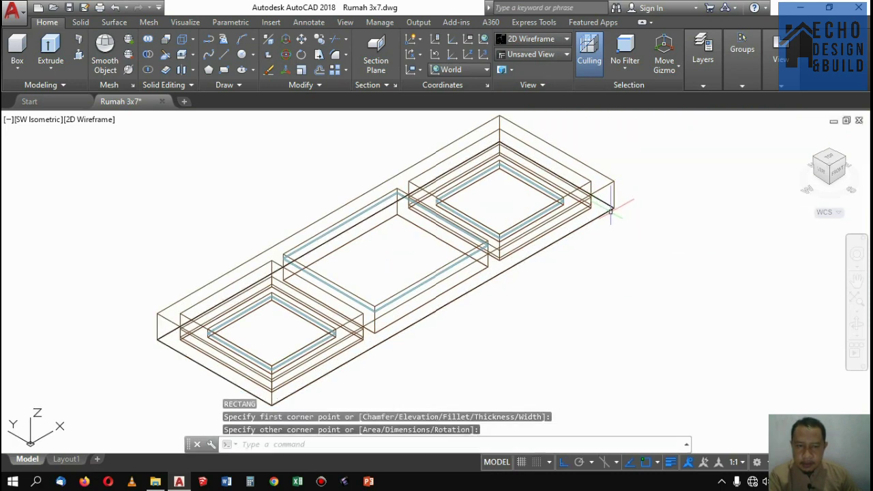
# Extrude the rectangle around the window frame upward by 0.5 into a solid box
pyautogui.click(612, 207)
pyautogui.scroll(-3, 613, 215)
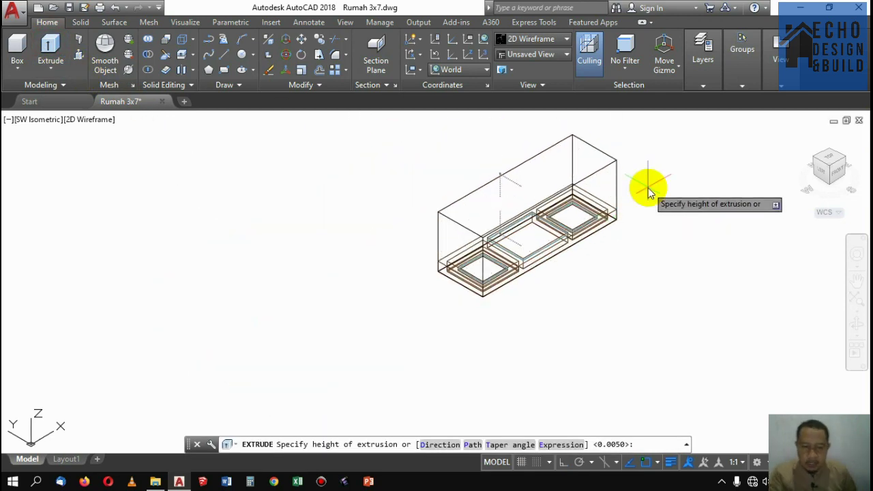
pyautogui.press('Return')
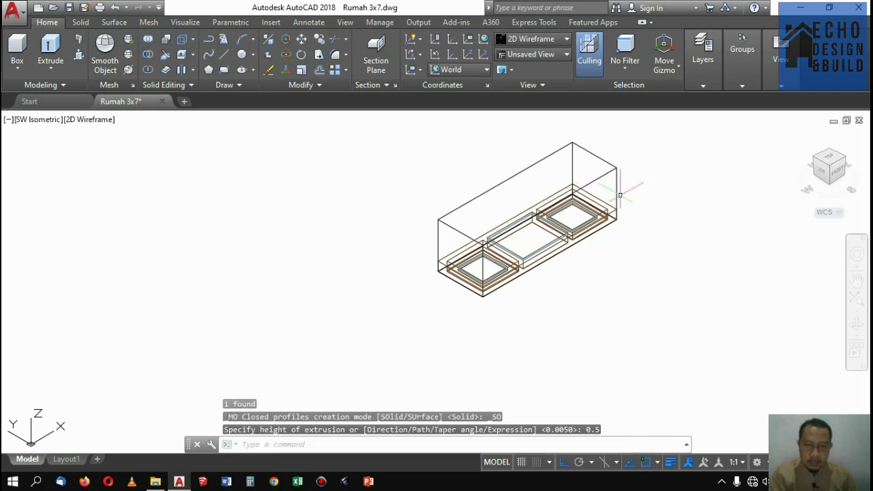
# Move the solid box straight down along Z so that it extends both above and below the window
pyautogui.scroll(4, 619, 195)
pyautogui.click(606, 162)
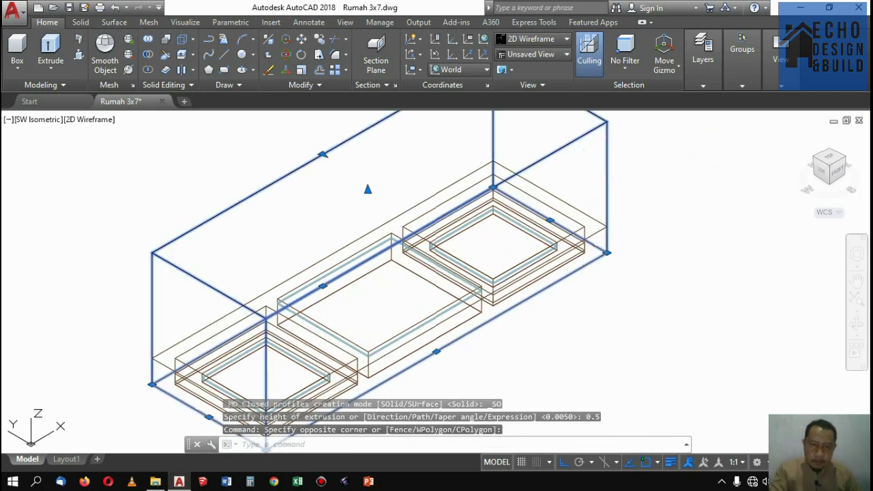
pyautogui.write('m')
pyautogui.press('Return')
pyautogui.click(618, 186)
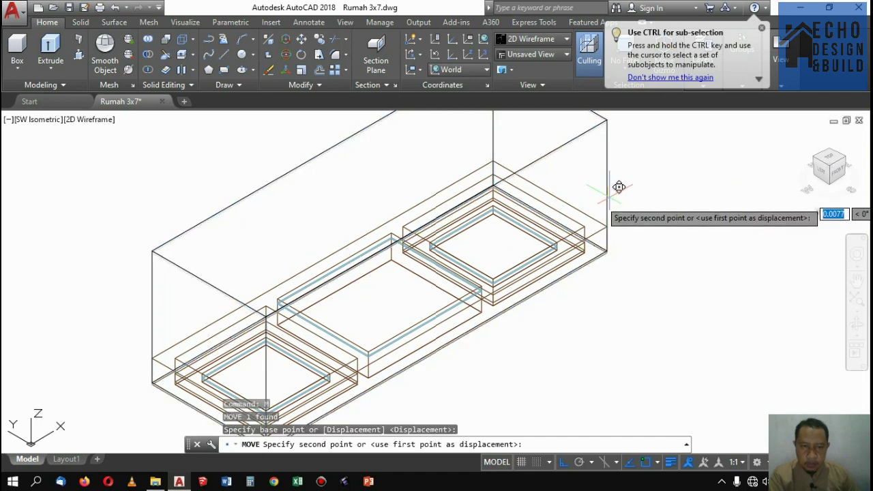
pyautogui.click(622, 191)
# Assign the solid box around the window to the DMS layer
pyautogui.scroll(-5, 627, 199)
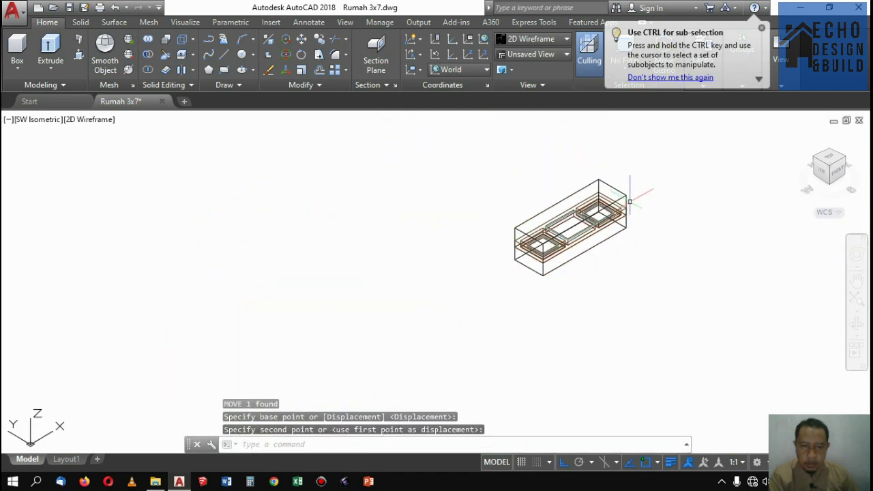
pyautogui.scroll(4, 595, 239)
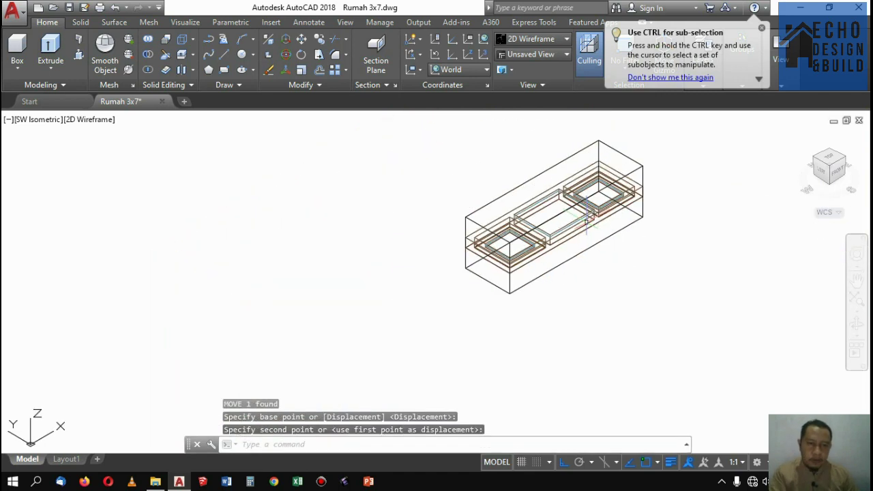
pyautogui.scroll(1, 593, 212)
pyautogui.scroll(-3, 619, 147)
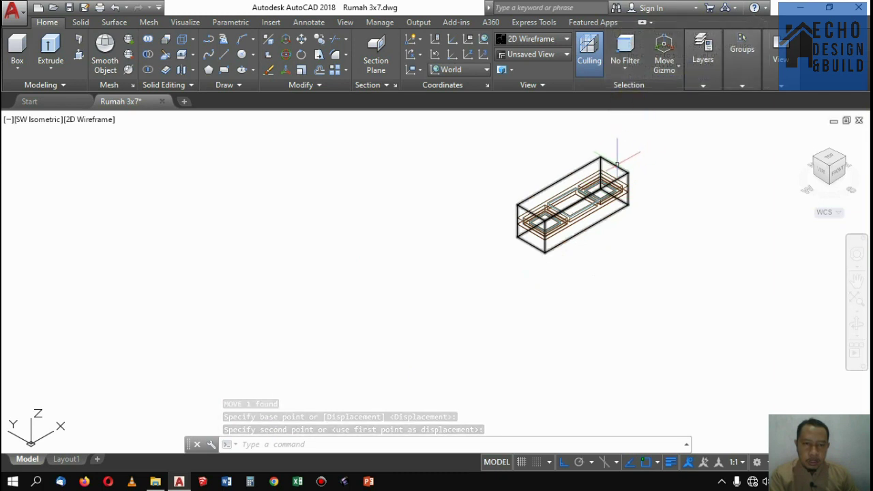
pyautogui.click(620, 152)
pyautogui.click(720, 81)
pyautogui.click(717, 81)
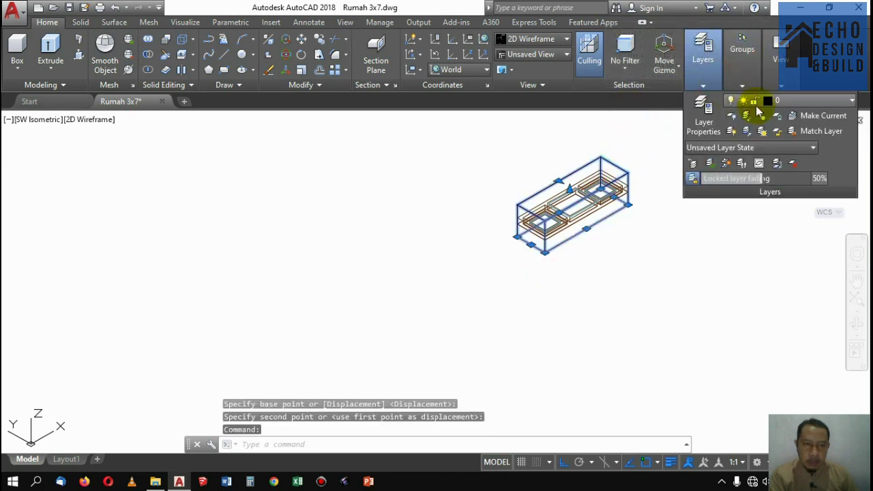
pyautogui.click(767, 102)
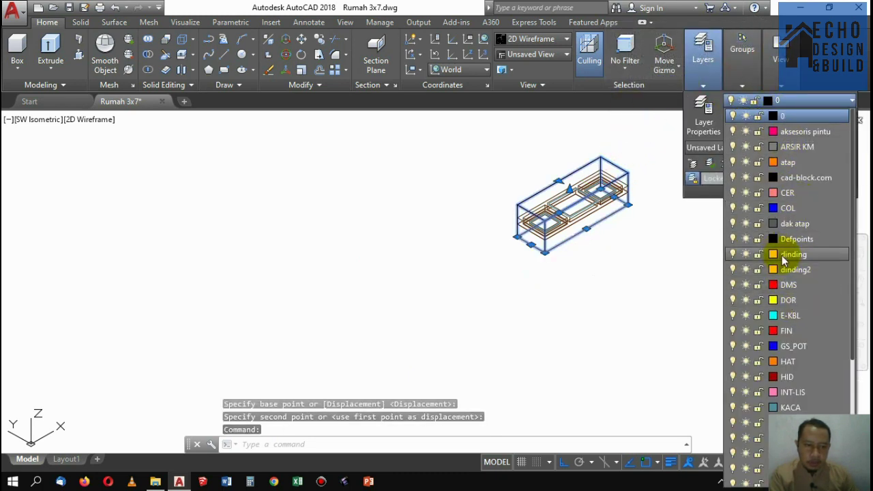
pyautogui.click(789, 285)
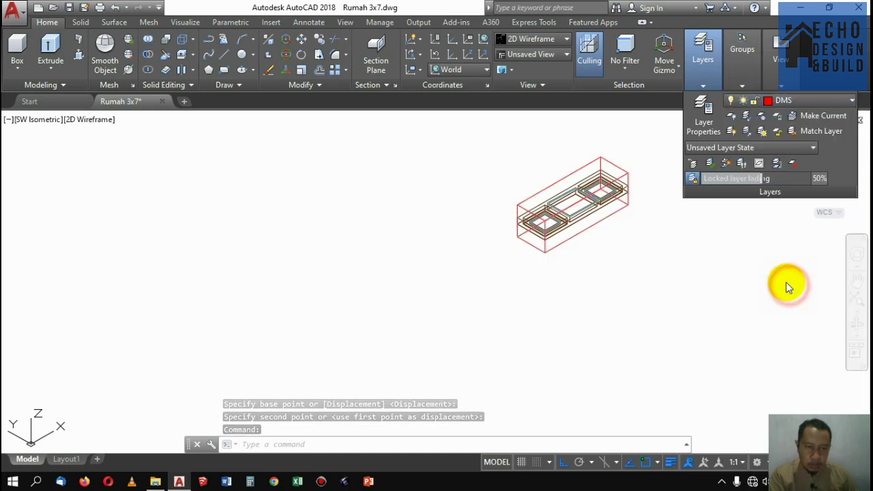
# Select the three-pane window together with its surrounding solid box and combine them into one group
pyautogui.click(681, 235)
pyautogui.click(662, 306)
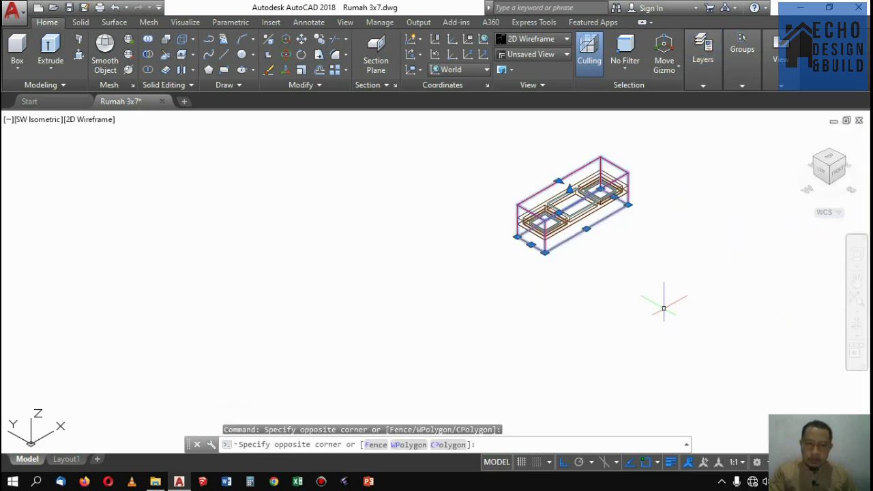
pyautogui.click(660, 304)
pyautogui.click(722, 321)
pyautogui.click(498, 157)
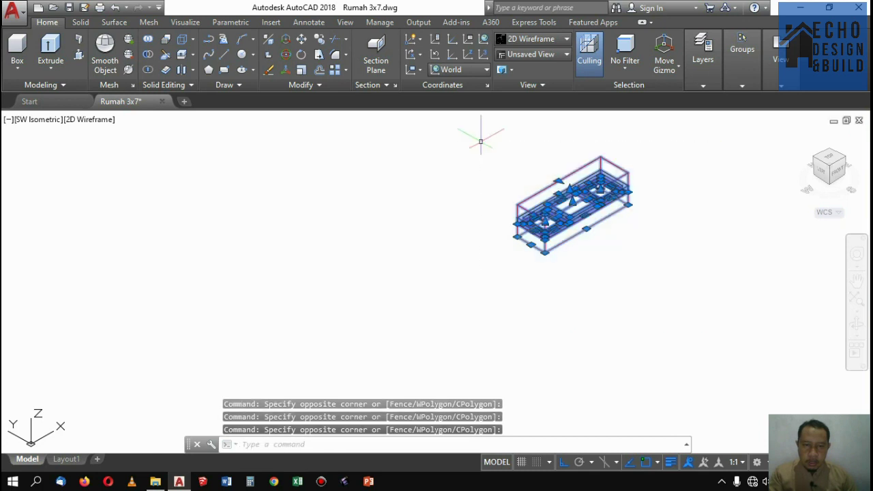
pyautogui.click(742, 65)
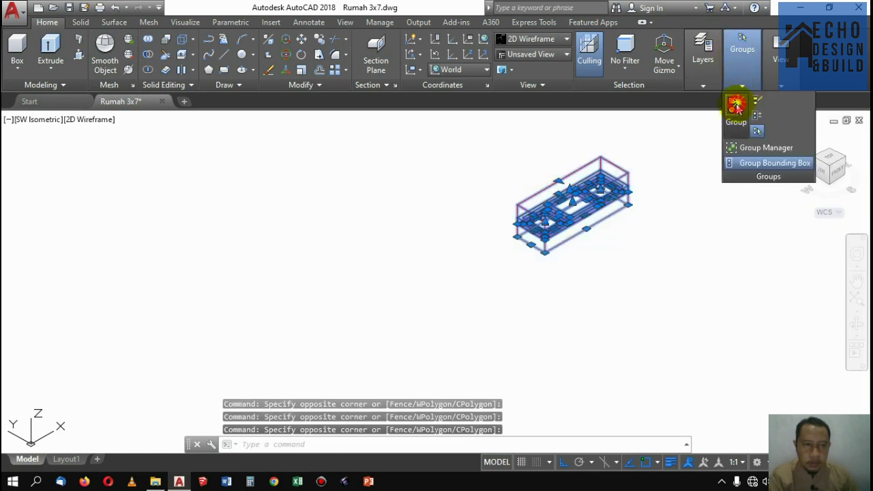
pyautogui.click(736, 105)
pyautogui.click(606, 243)
pyautogui.click(634, 272)
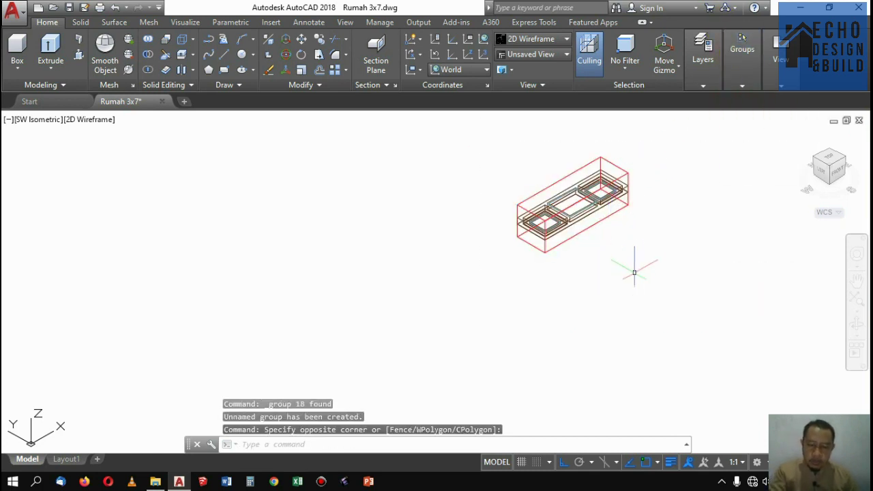
# Set a UCS by Z axis with its origin at the box's nearest lower corner and Z along the world's negative X direction
pyautogui.write('ucs')
pyautogui.press('Return')
pyautogui.write('z')
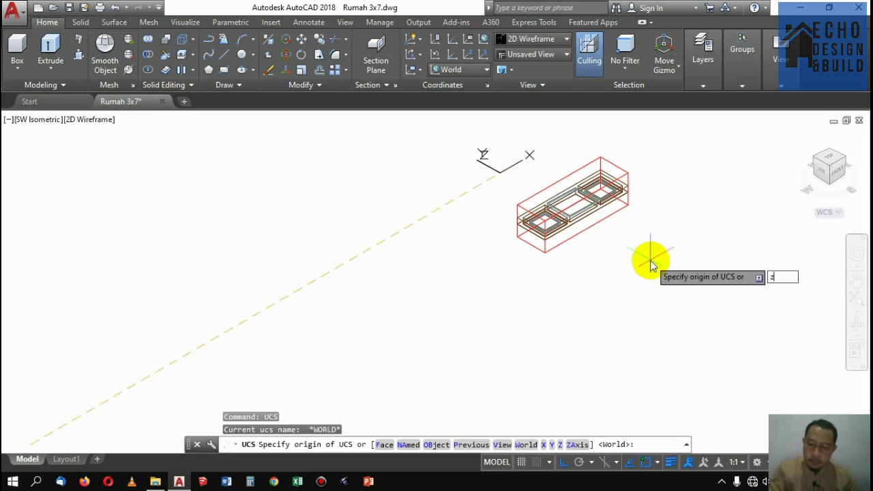
pyautogui.write('a')
pyautogui.press('Return')
pyautogui.click(544, 253)
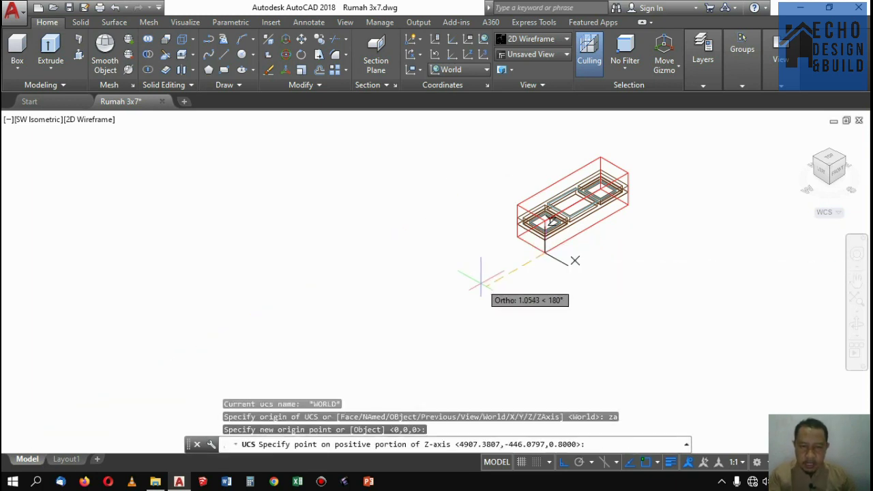
pyautogui.click(490, 280)
pyautogui.press('Return')
pyautogui.scroll(2, 543, 272)
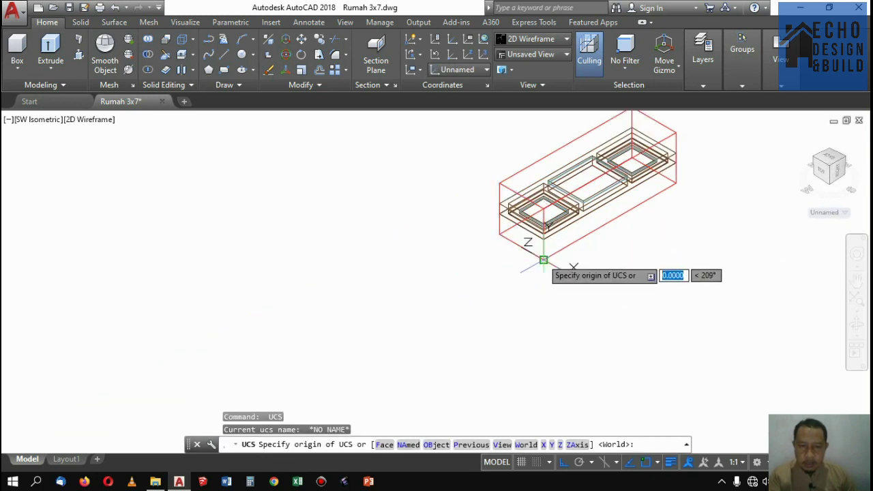
pyautogui.click(543, 260)
pyautogui.click(470, 290)
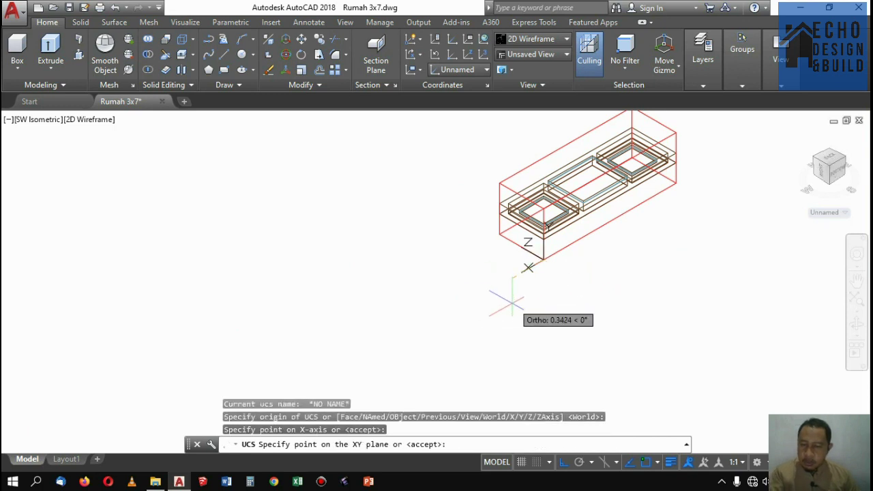
pyautogui.press('Escape')
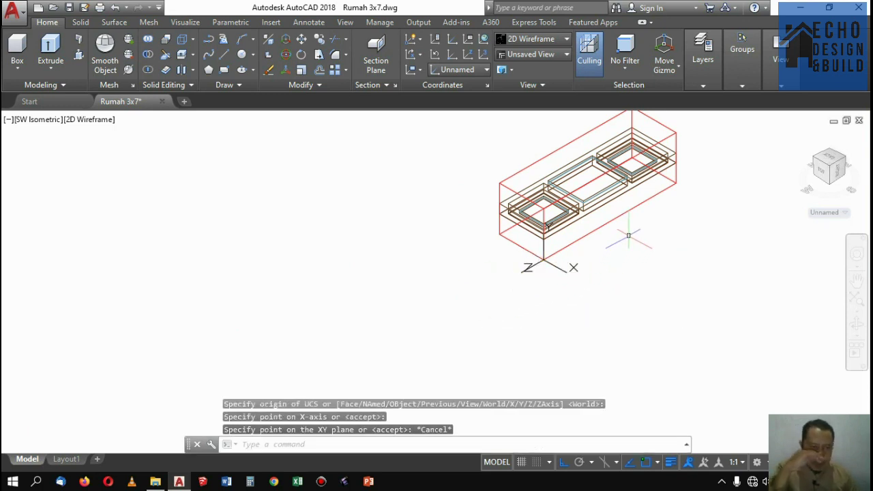
# Rotate the grouped window and box by 270 degrees so that the window stands upright
pyautogui.scroll(-2, 627, 242)
pyautogui.scroll(2, 613, 204)
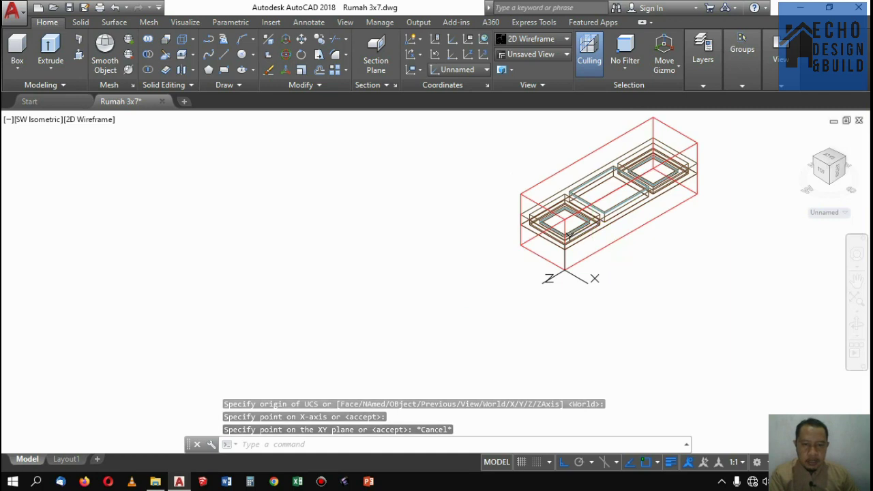
pyautogui.click(516, 113)
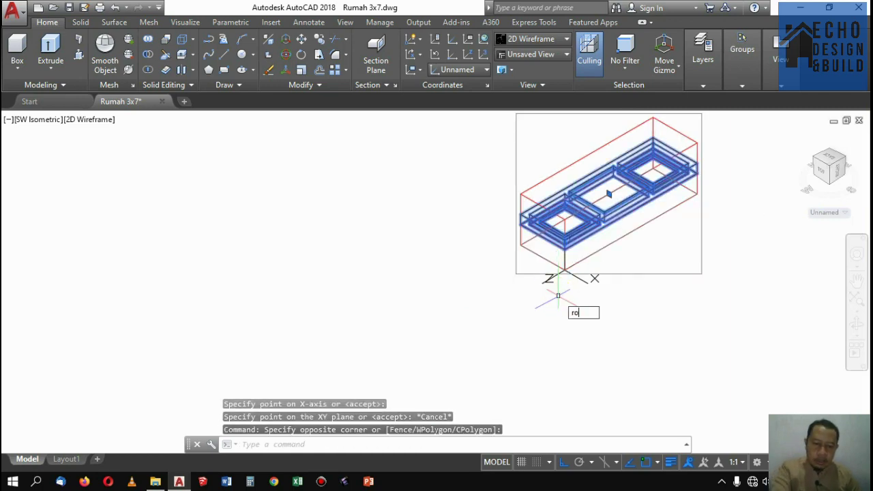
pyautogui.write('ro')
pyautogui.press('Return')
pyautogui.scroll(4, 555, 273)
pyautogui.click(588, 248)
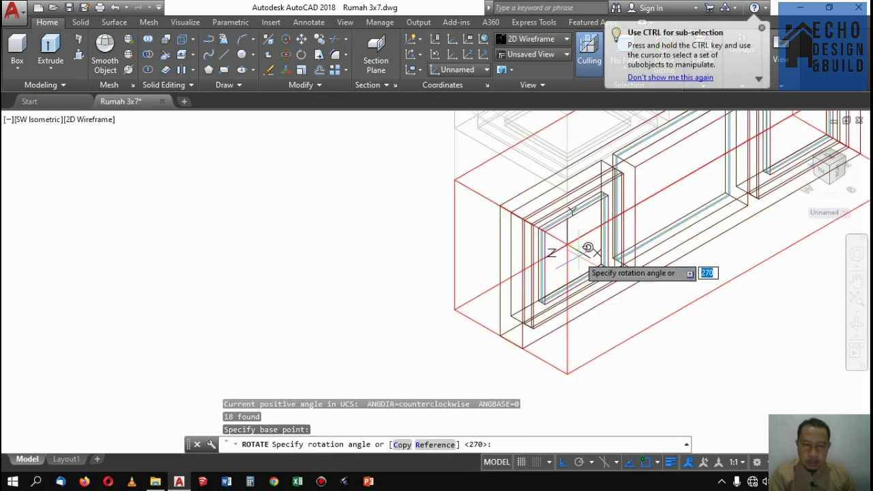
pyautogui.press('Return')
pyautogui.scroll(-4, 599, 272)
pyautogui.click(630, 266)
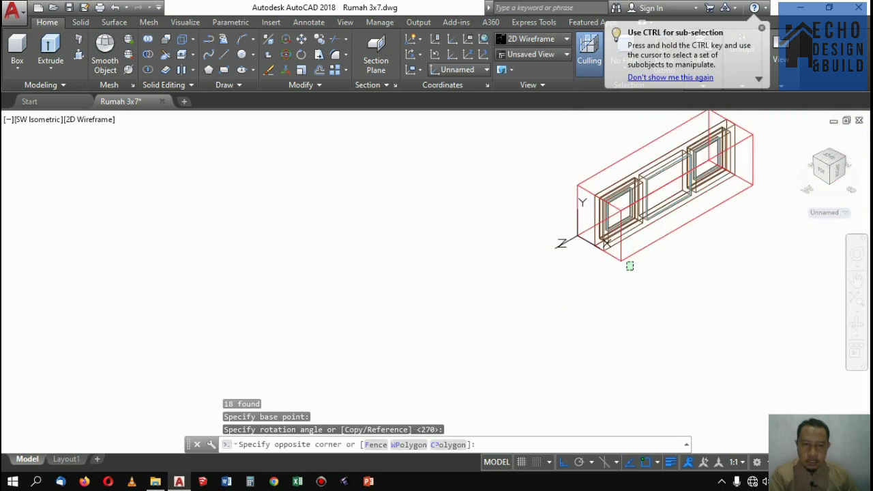
pyautogui.click(572, 113)
pyautogui.press('Escape')
# Reset the UCS to World
pyautogui.write('u')
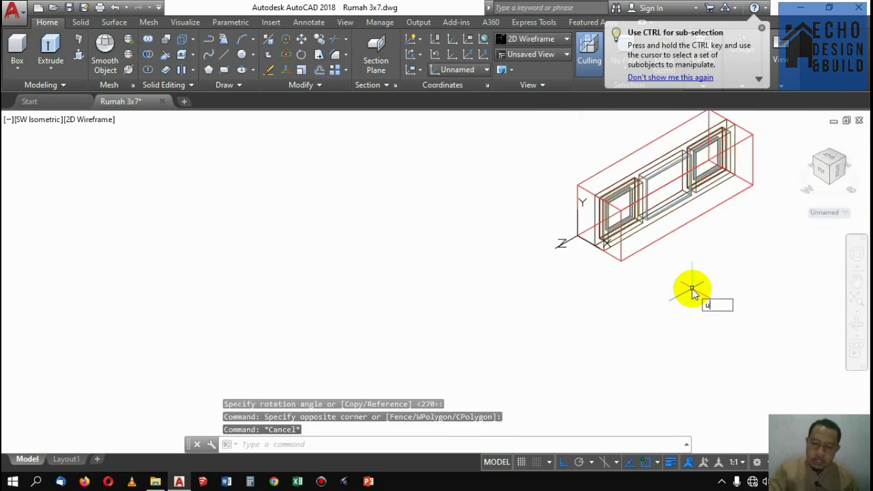
pyautogui.write('cs')
pyautogui.press('Return')
pyautogui.write('w')
pyautogui.press('Return')
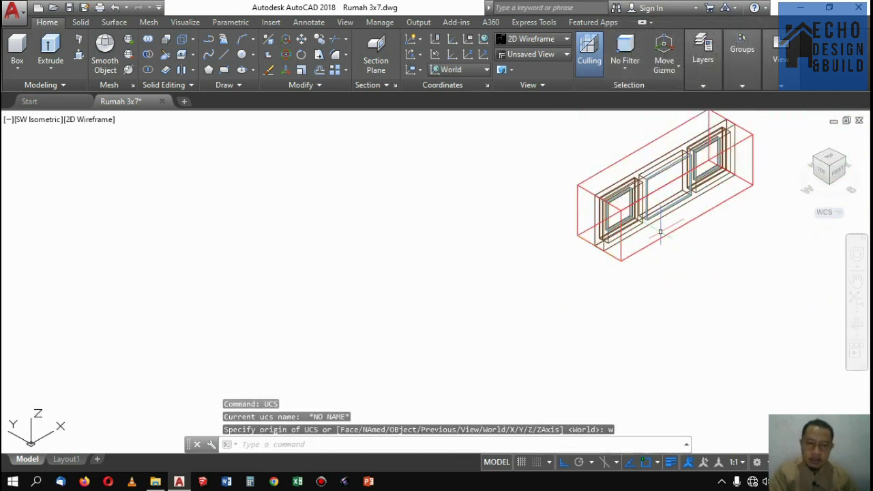
# Select the upright window group and examine the house's front facade and bathroom end for where the window belongs
pyautogui.scroll(-3, 660, 232)
pyautogui.scroll(3, 646, 268)
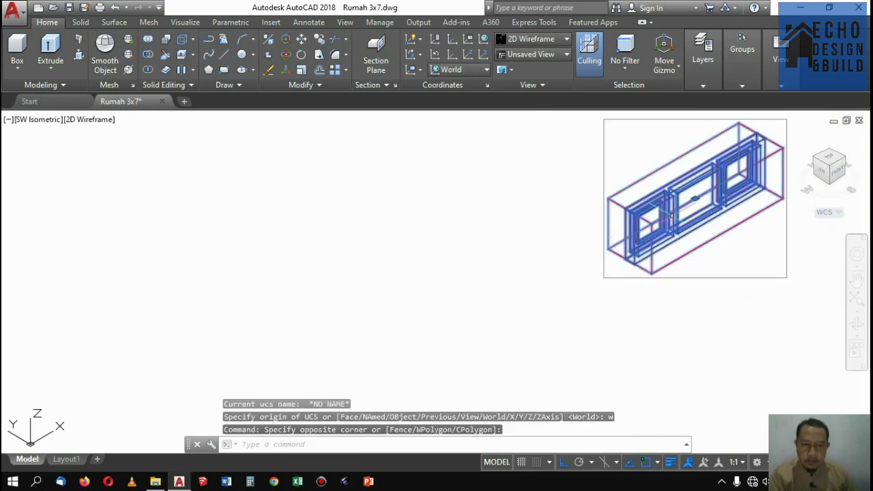
pyautogui.scroll(4, 720, 188)
pyautogui.scroll(-4, 720, 187)
pyautogui.scroll(2, 720, 187)
pyautogui.scroll(-5, 677, 199)
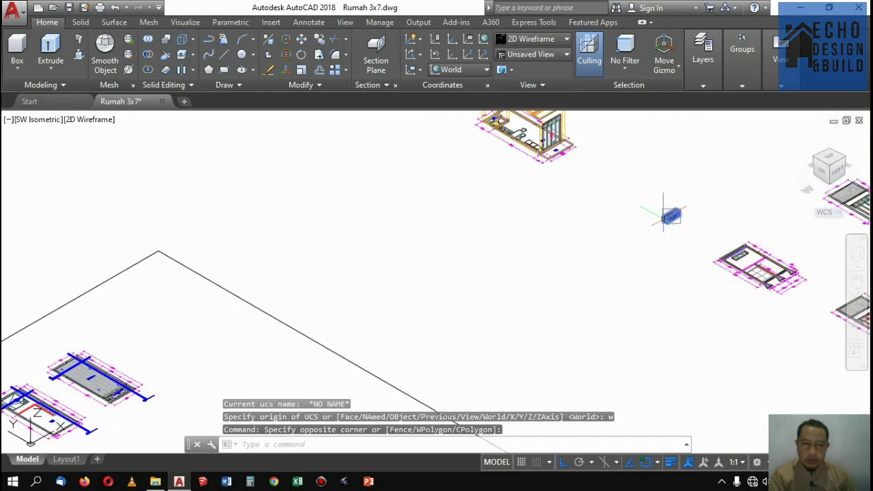
pyautogui.scroll(6, 545, 181)
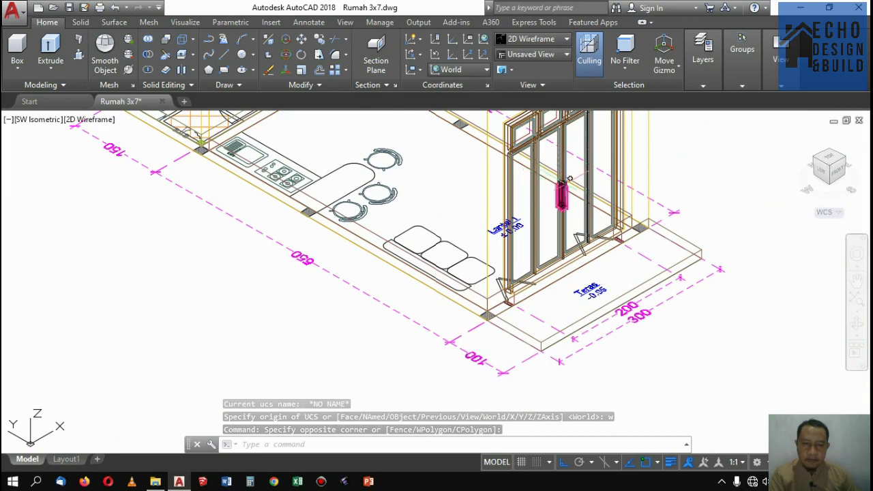
pyautogui.scroll(-2, 556, 176)
pyautogui.scroll(2, 559, 174)
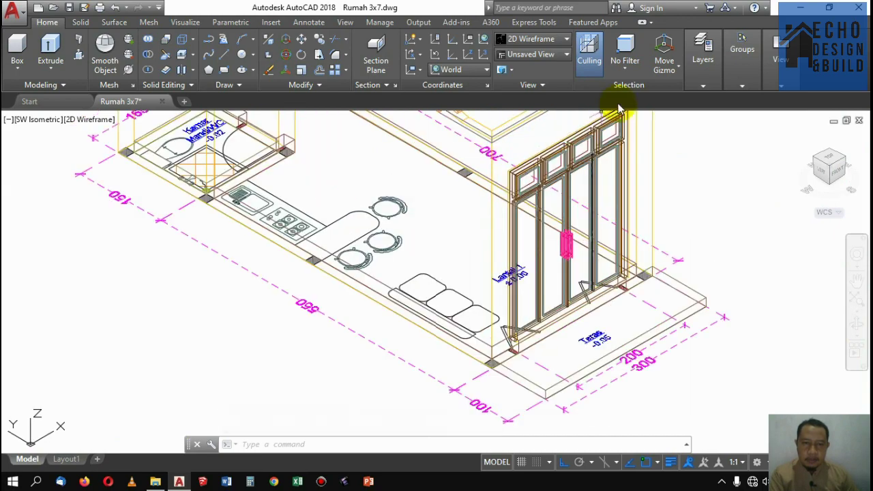
pyautogui.scroll(-5, 795, 312)
pyautogui.scroll(3, 682, 273)
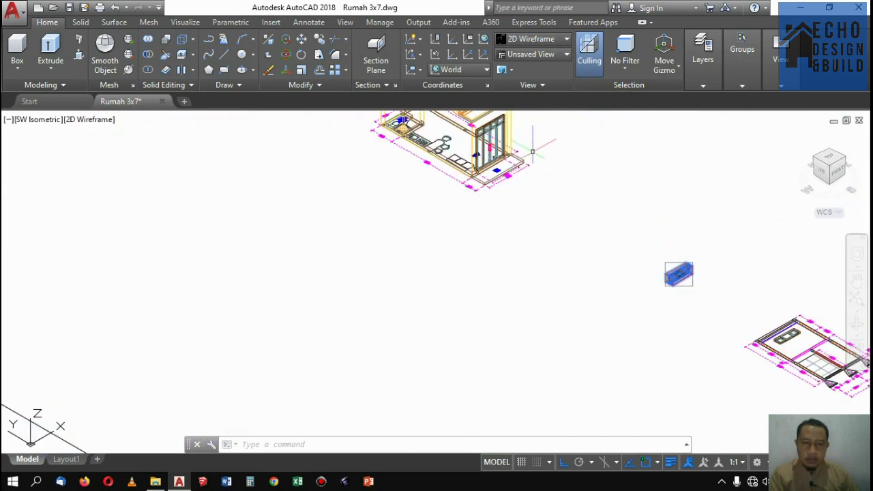
pyautogui.scroll(6, 464, 205)
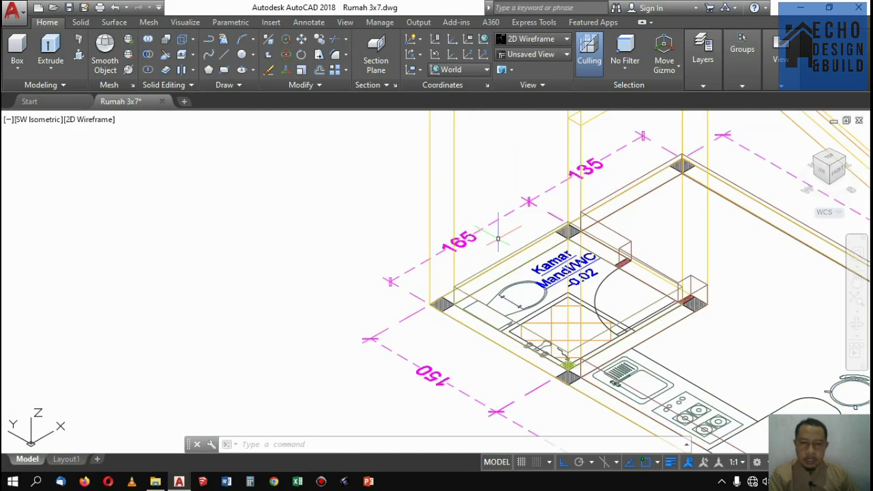
pyautogui.scroll(-3, 491, 231)
pyautogui.scroll(2, 491, 232)
pyautogui.scroll(-8, 619, 297)
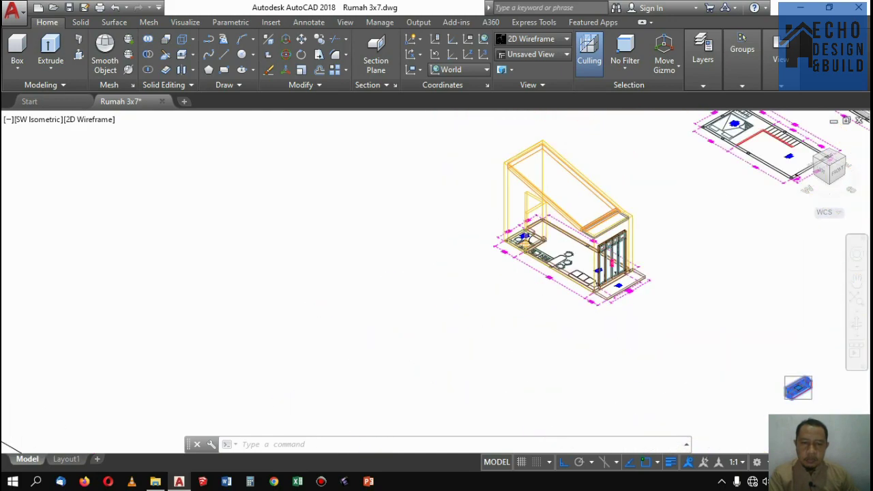
pyautogui.scroll(8, 619, 297)
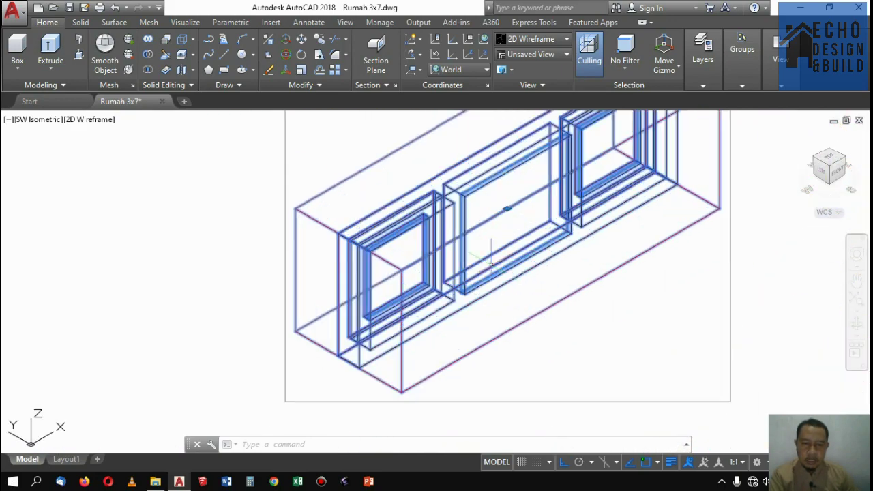
# Move the window group by the midpoint of its frame's lower outer edge to the column between the 135 and 165 dimensions on the rear wall
pyautogui.click(815, 155)
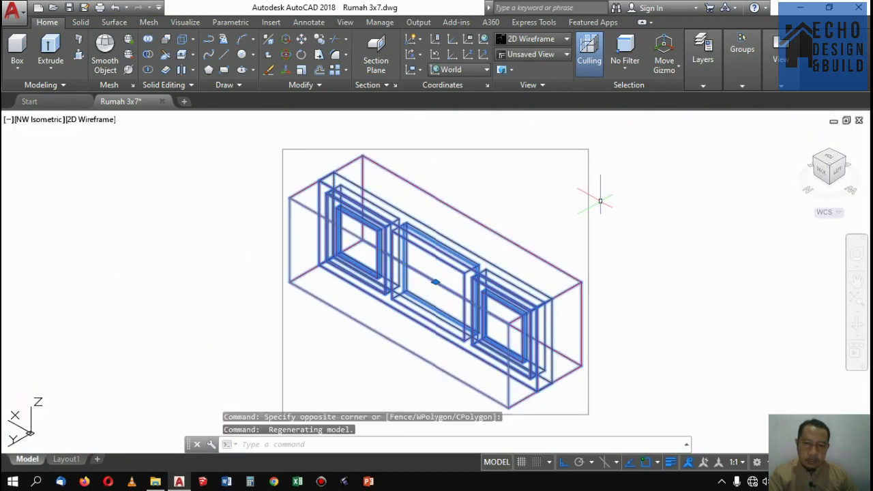
pyautogui.scroll(-6, 600, 200)
pyautogui.scroll(8, 565, 220)
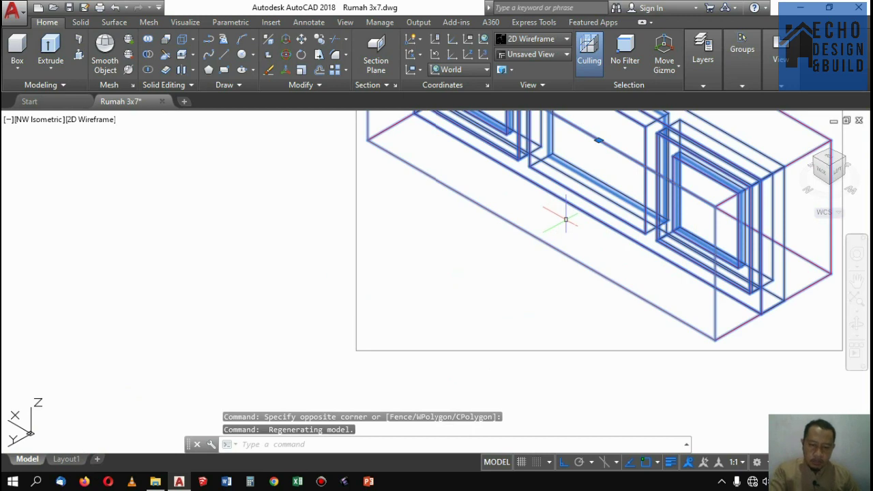
pyautogui.write('m')
pyautogui.press('Return')
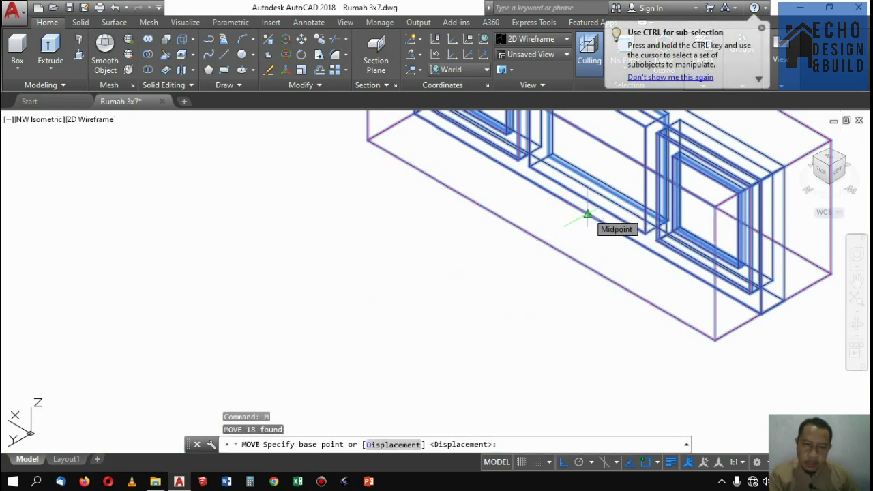
pyautogui.click(587, 216)
pyautogui.scroll(-7, 637, 196)
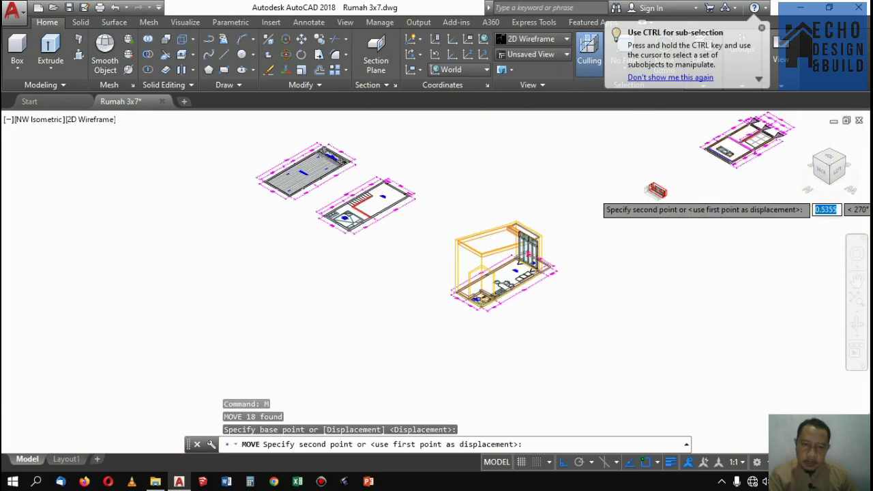
pyautogui.scroll(9, 645, 194)
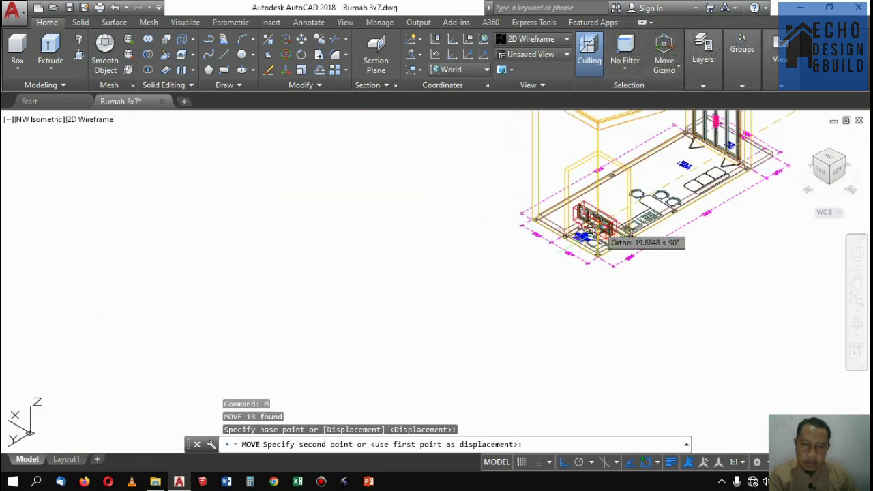
pyautogui.scroll(5, 600, 181)
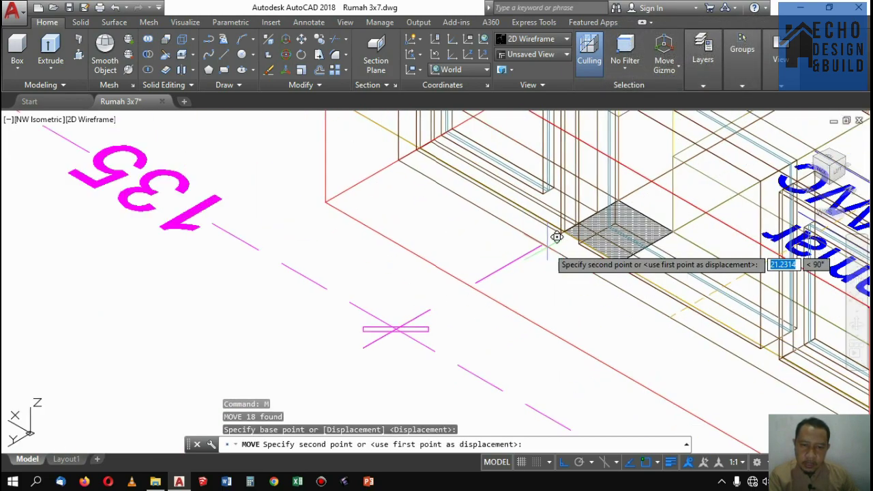
pyautogui.click(590, 234)
pyautogui.scroll(-8, 622, 214)
pyautogui.scroll(6, 601, 230)
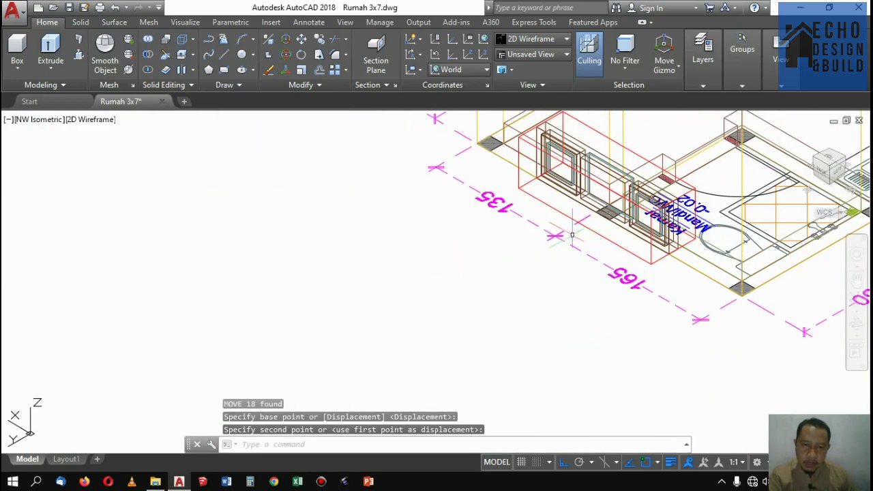
pyautogui.click(594, 230)
pyautogui.click(429, 325)
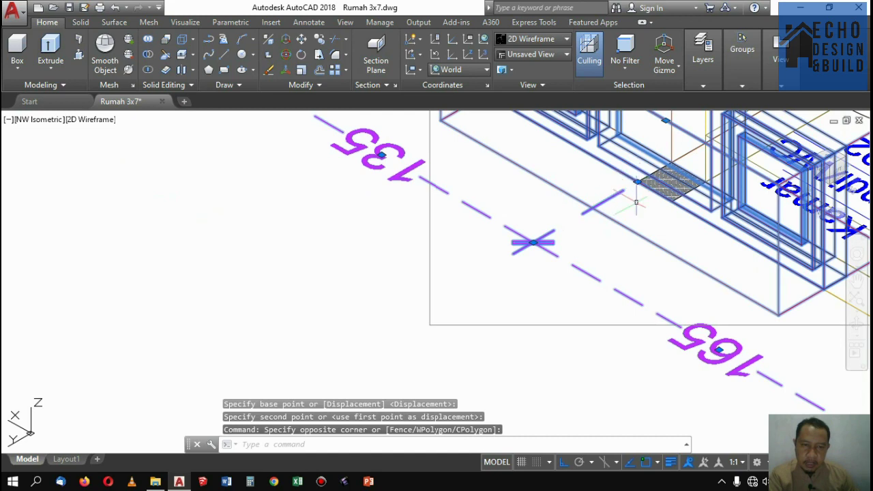
pyautogui.press('Escape')
# Stretch the shared extension point of the 135 and 165 dimensions to the midpoint of the column's outer edge
pyautogui.click(570, 251)
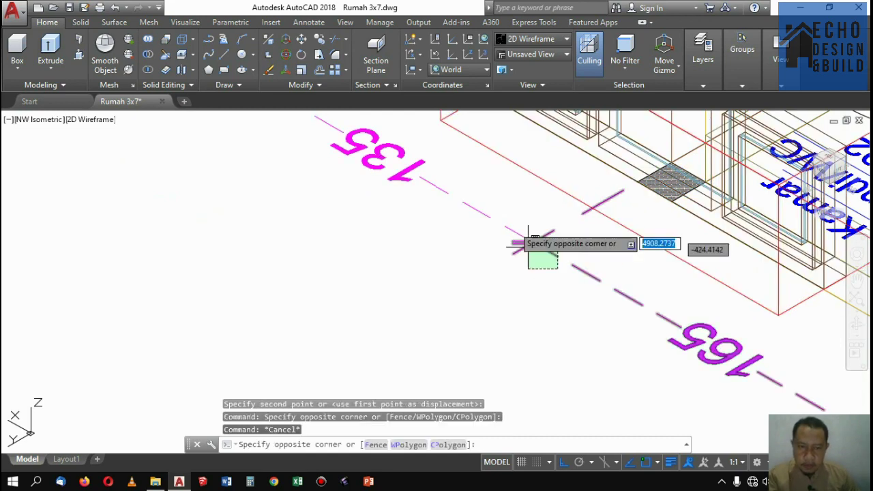
pyautogui.click(635, 184)
pyautogui.click(639, 180)
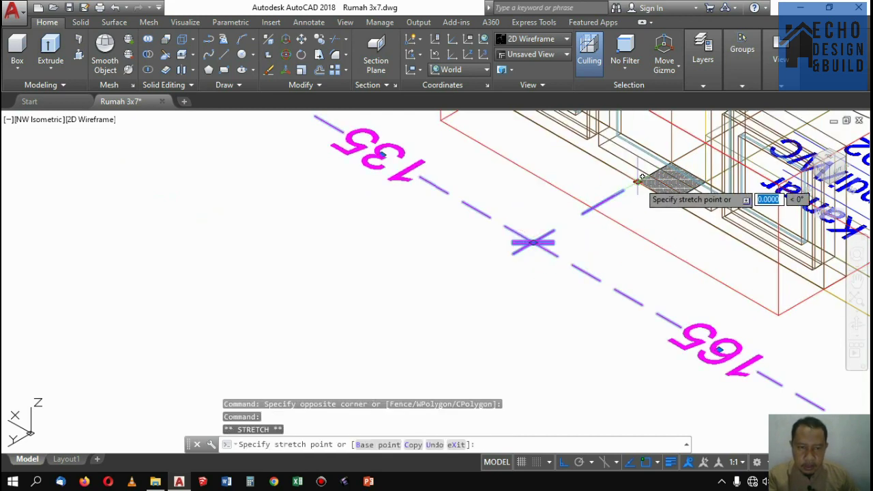
pyautogui.click(653, 184)
pyautogui.scroll(-5, 655, 191)
pyautogui.scroll(6, 651, 259)
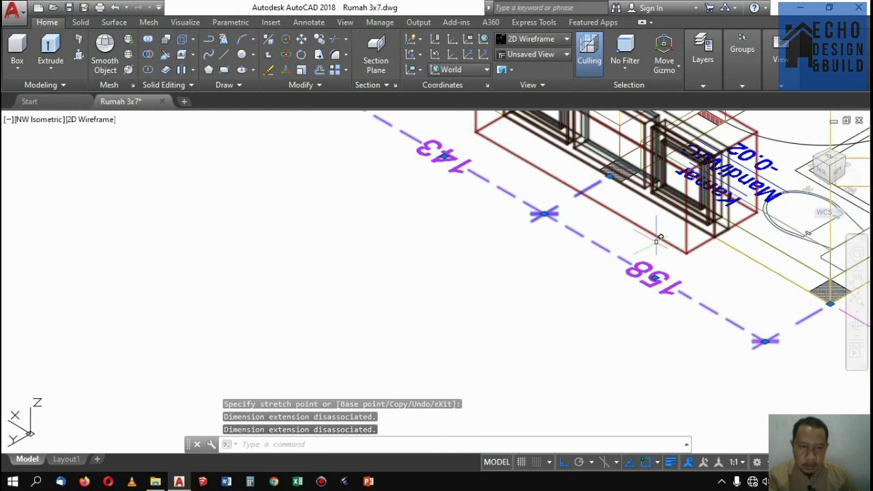
pyautogui.scroll(-5, 647, 271)
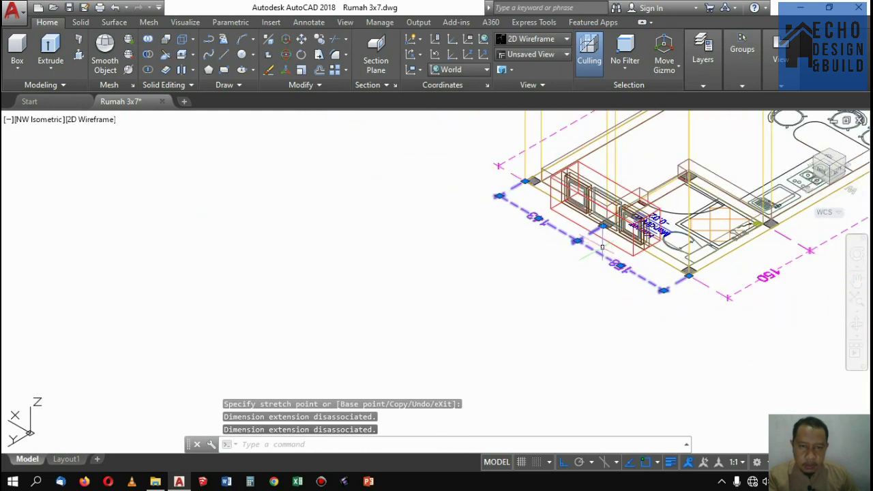
# Undo the last dimension stretch and move the window group by its frame's lower-edge midpoint to the column's outer corner on the 165 side
pyautogui.hotkey('ctrl', 'z')
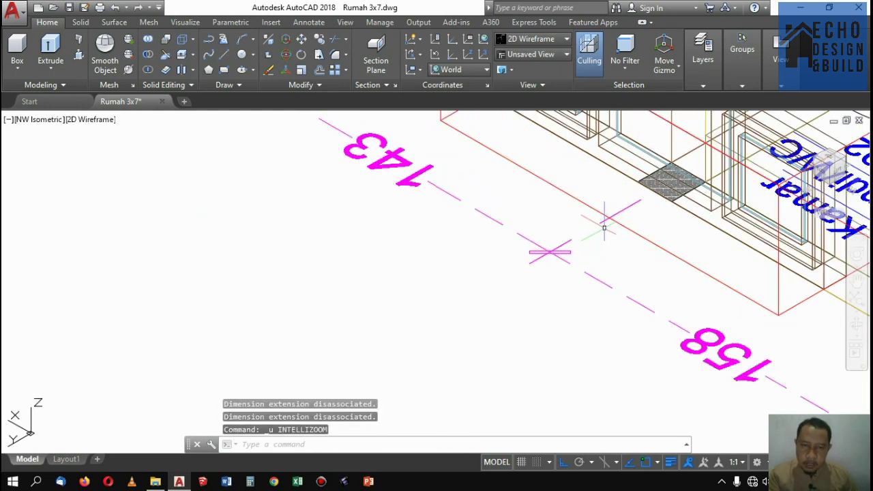
pyautogui.hotkey('ctrl', 'z')
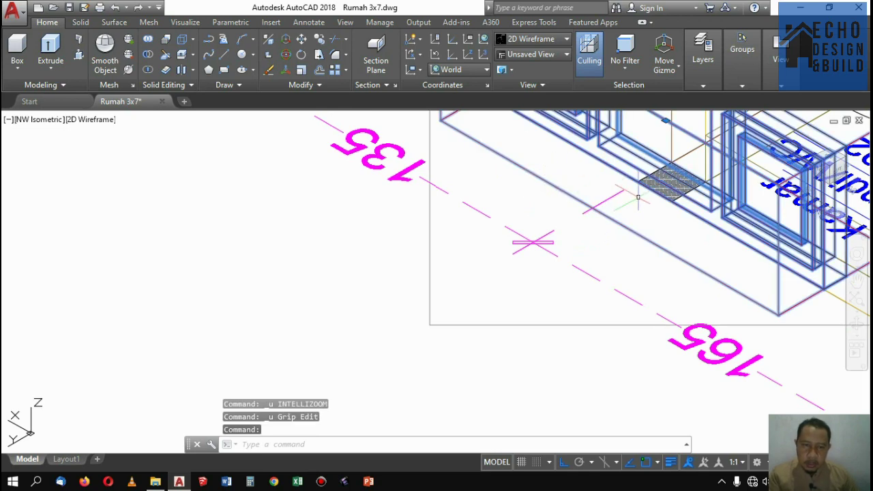
pyautogui.click(645, 208)
pyautogui.write('m')
pyautogui.press('Return')
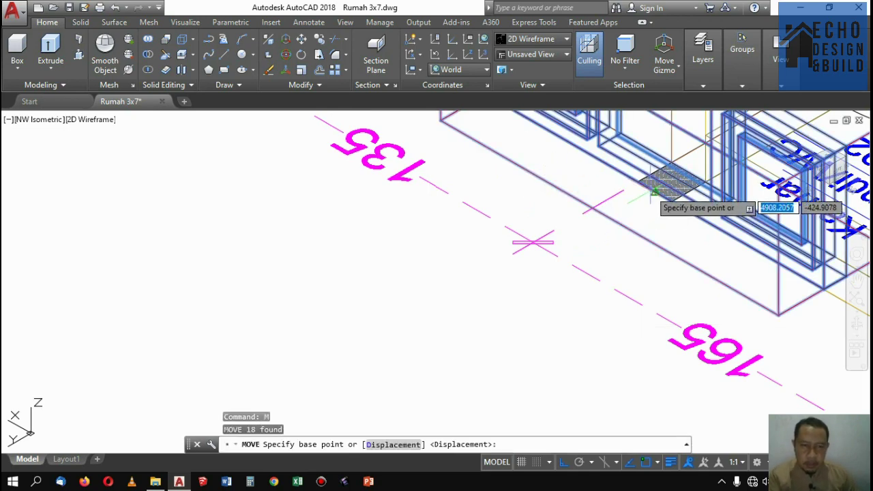
pyautogui.click(663, 181)
pyautogui.click(665, 184)
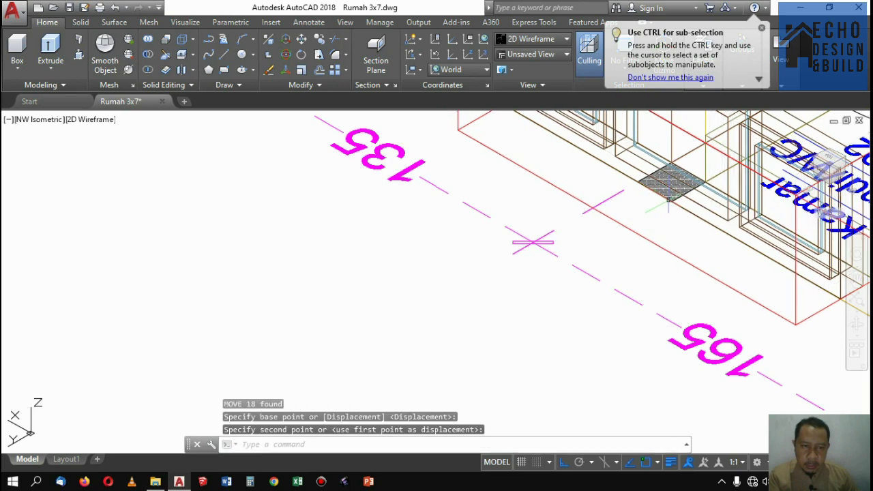
# Stretch the shared extension point of the 135 and 165 dimensions to the column's outer corner under the window's midpoint
pyautogui.scroll(-4, 649, 227)
pyautogui.scroll(3, 649, 227)
pyautogui.click(598, 226)
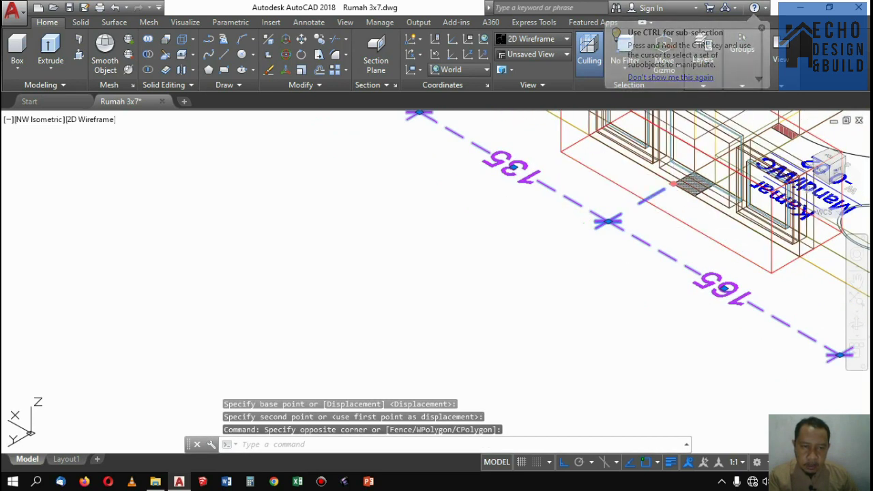
pyautogui.click(672, 183)
pyautogui.click(692, 195)
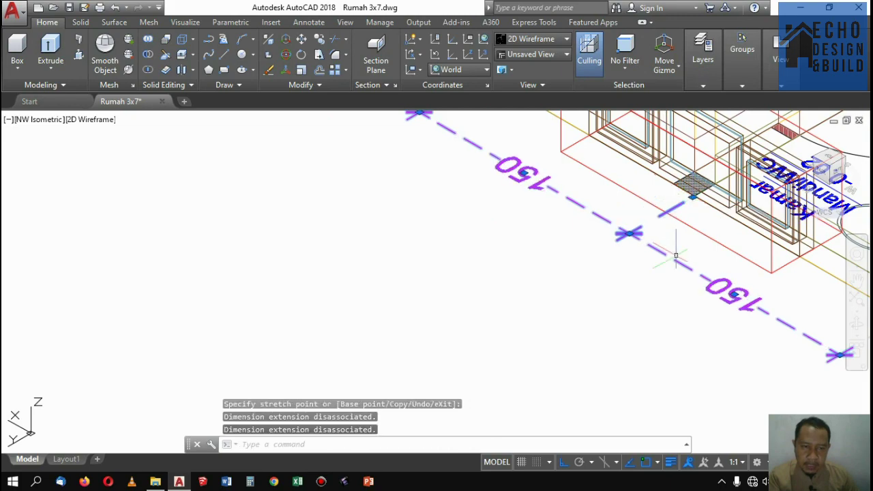
pyautogui.scroll(-4, 675, 256)
pyautogui.scroll(6, 634, 241)
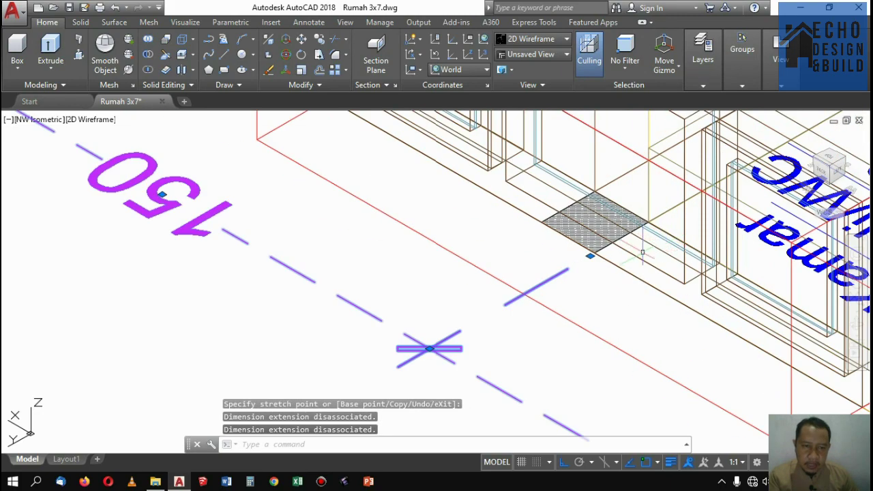
# Stretch the shared extension point of the two rear-wall dimensions back to the column's opposite outer corner
pyautogui.scroll(-4, 634, 251)
pyautogui.scroll(4, 605, 258)
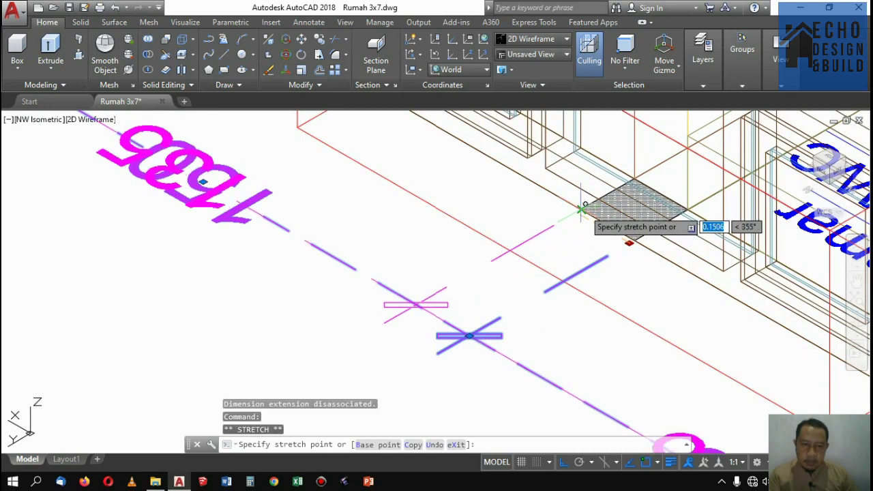
pyautogui.scroll(-4, 604, 259)
pyautogui.scroll(-3, 604, 258)
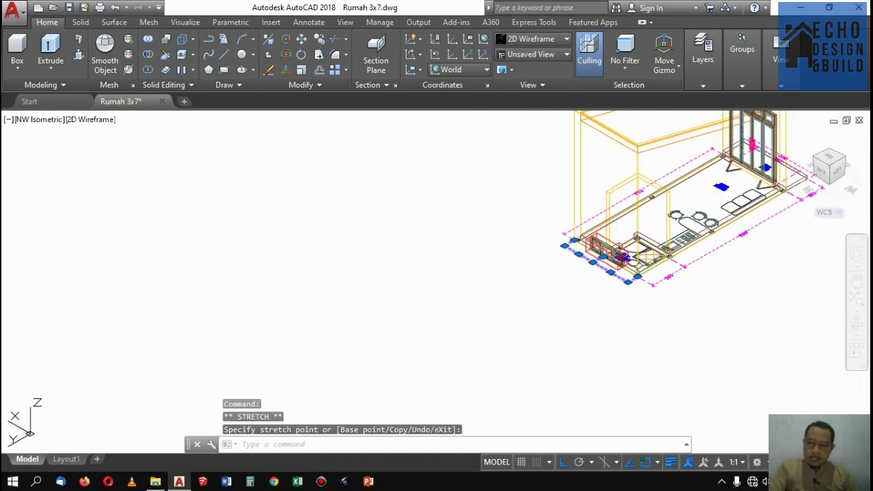
pyautogui.press('Escape')
# Check the window group's position on the rear wall in the Conceptual visual style and return to 2D Wireframe
pyautogui.scroll(4, 557, 293)
pyautogui.scroll(-4, 557, 206)
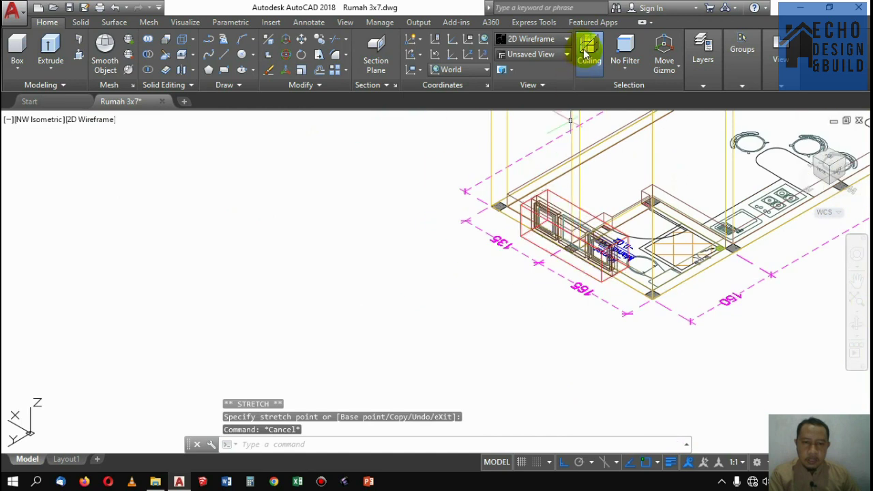
pyautogui.click(536, 40)
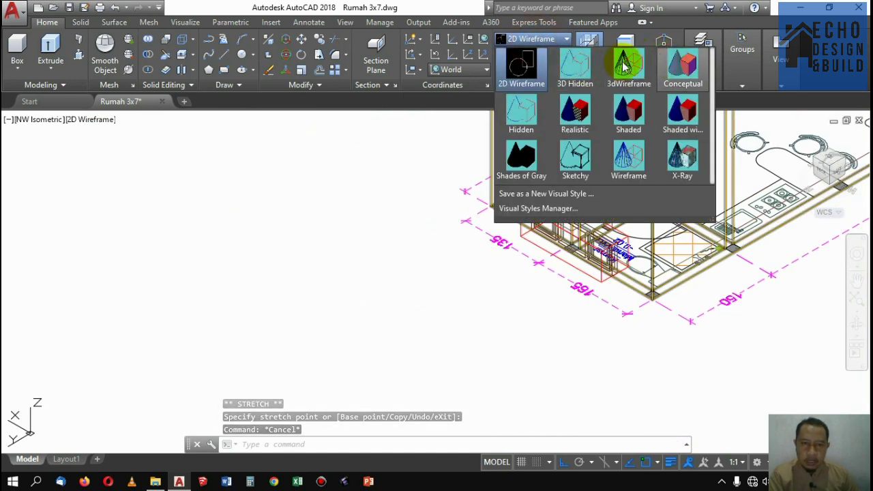
pyautogui.click(681, 65)
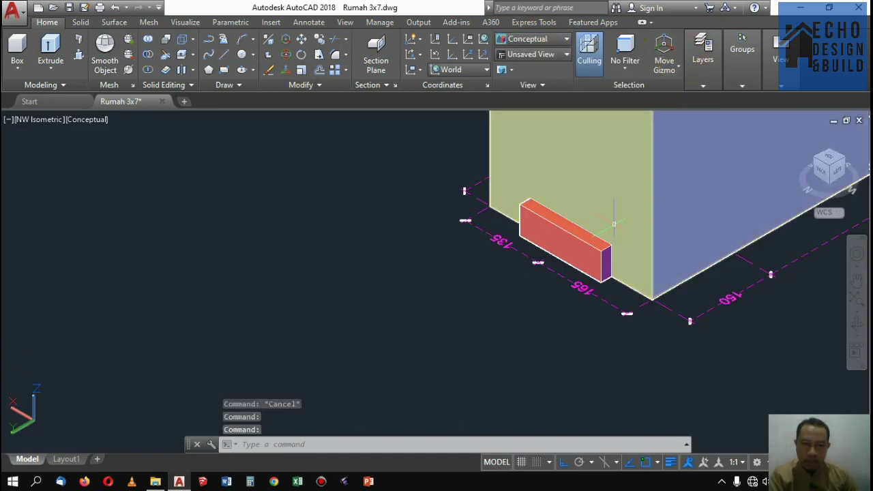
pyautogui.click(541, 44)
pyautogui.click(516, 64)
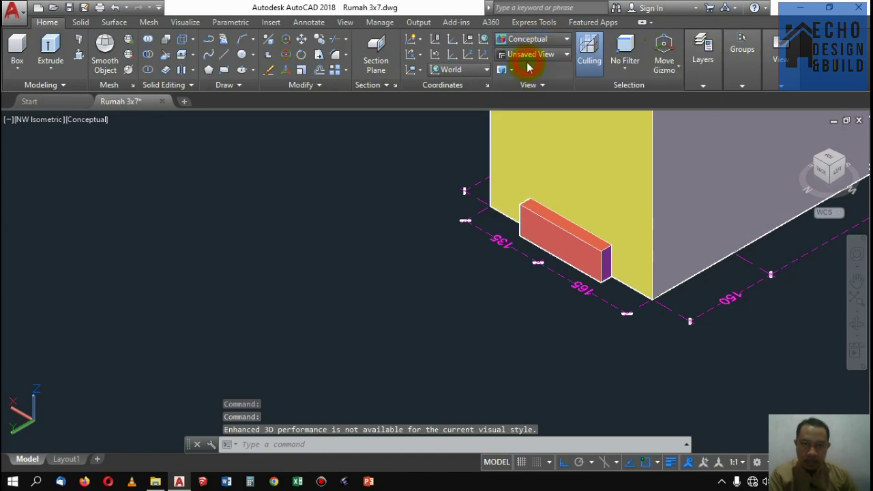
# Show the section drawing containing the flat three-pane window in the SW Isometric view
pyautogui.scroll(-5, 419, 225)
pyautogui.scroll(-4, 464, 221)
pyautogui.scroll(4, 484, 220)
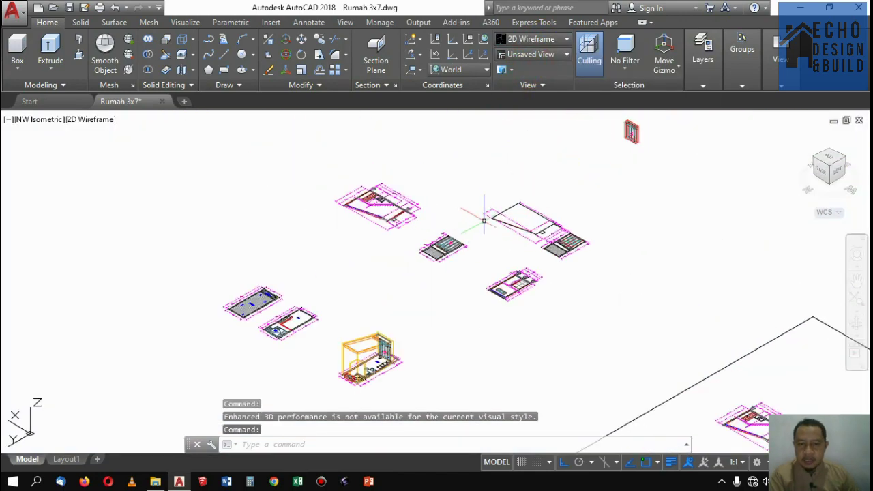
pyautogui.scroll(4, 444, 246)
pyautogui.scroll(-4, 467, 247)
pyautogui.scroll(6, 470, 286)
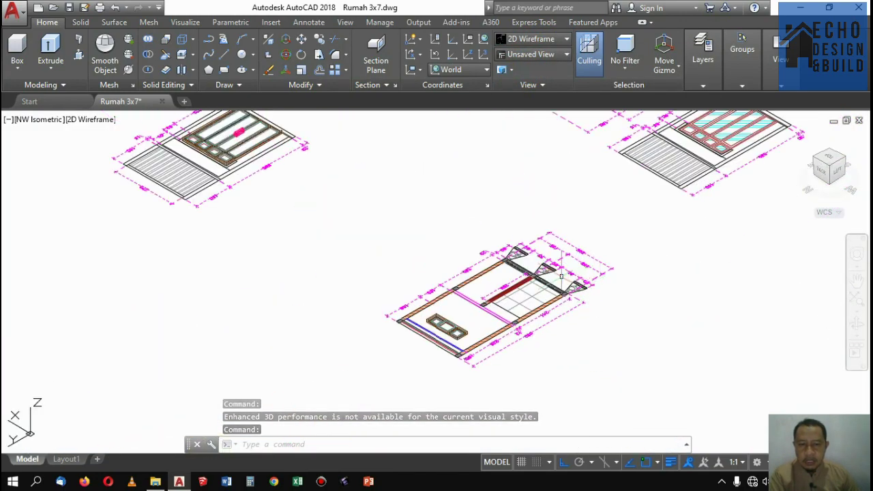
pyautogui.click(492, 302)
pyautogui.click(478, 289)
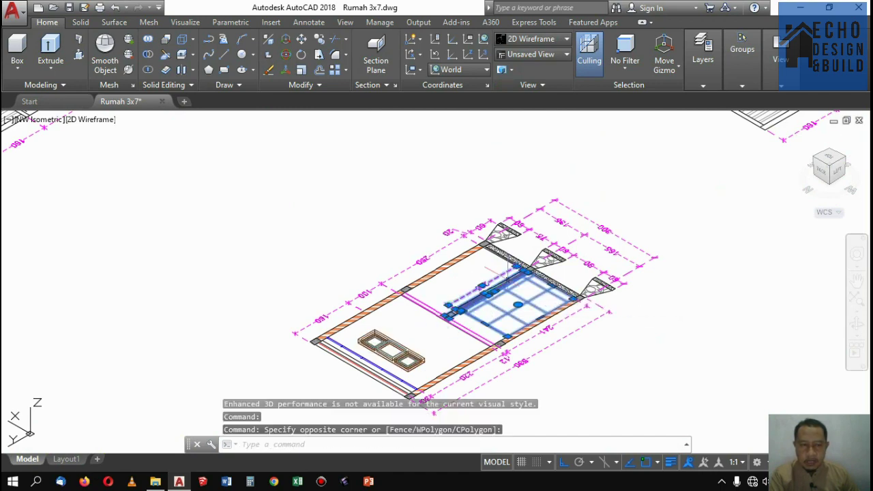
pyautogui.click(847, 161)
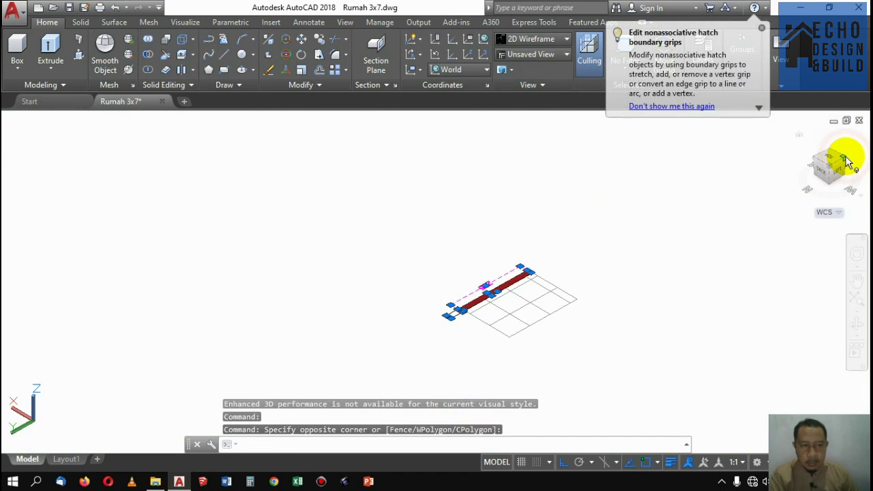
pyautogui.scroll(-5, 503, 245)
pyautogui.scroll(4, 475, 212)
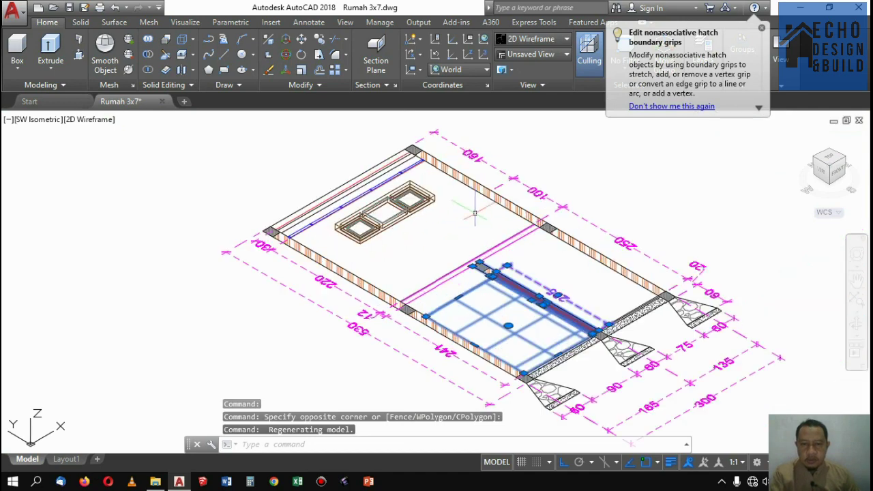
pyautogui.press('Escape')
# Add a linear dimension in the section drawing from the window frame's lower-edge midpoint to the column base above the middle footing
pyautogui.write('dimli')
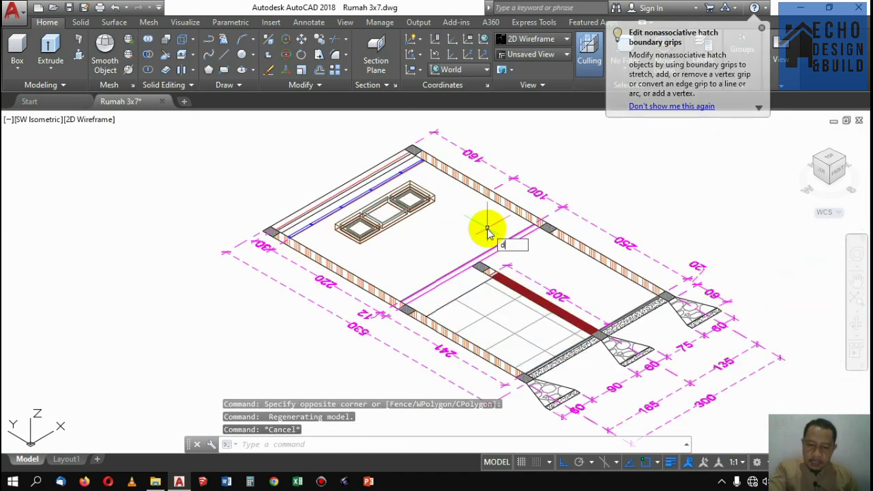
pyautogui.press('Return')
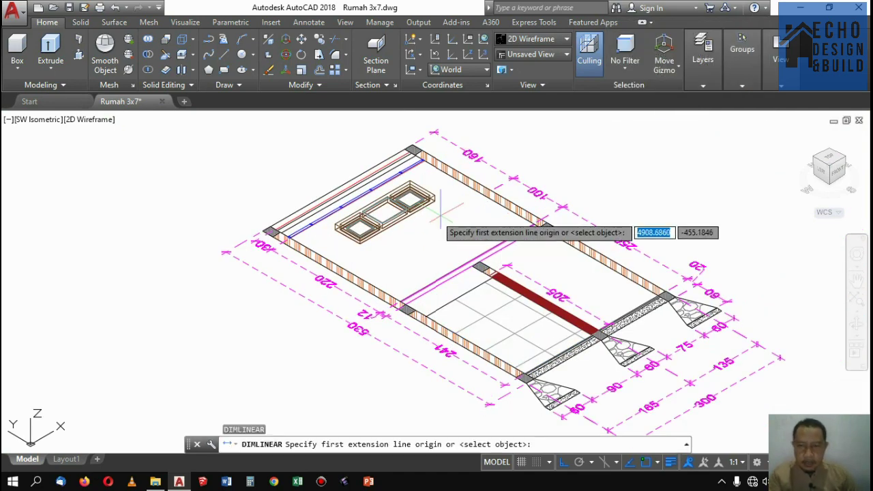
pyautogui.scroll(6, 424, 228)
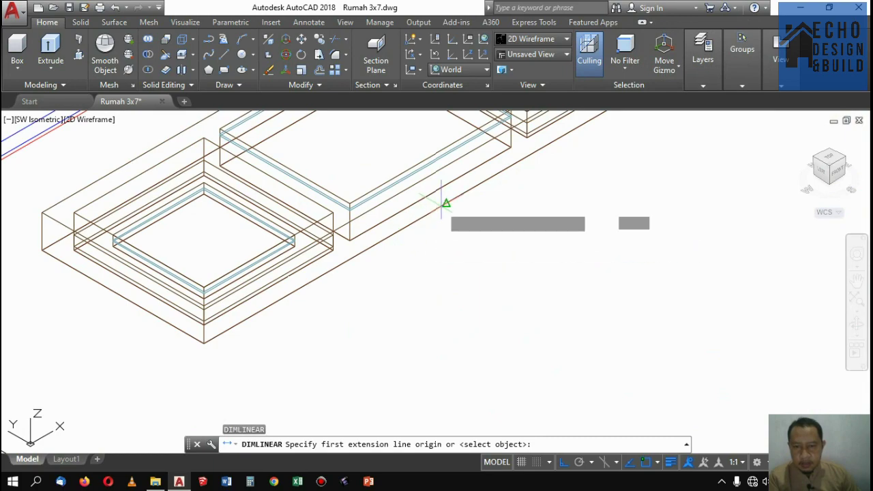
pyautogui.click(445, 203)
pyautogui.scroll(-8, 445, 203)
pyautogui.scroll(7, 579, 284)
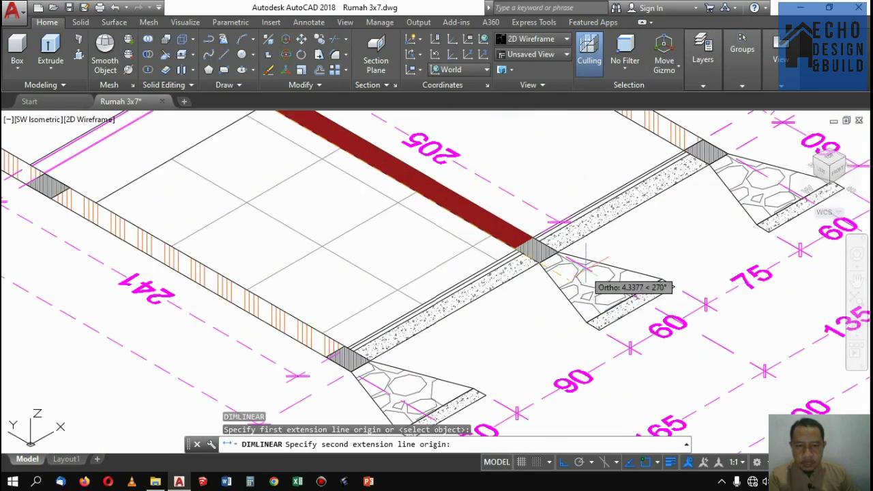
pyautogui.scroll(-4, 591, 243)
pyautogui.scroll(9, 614, 228)
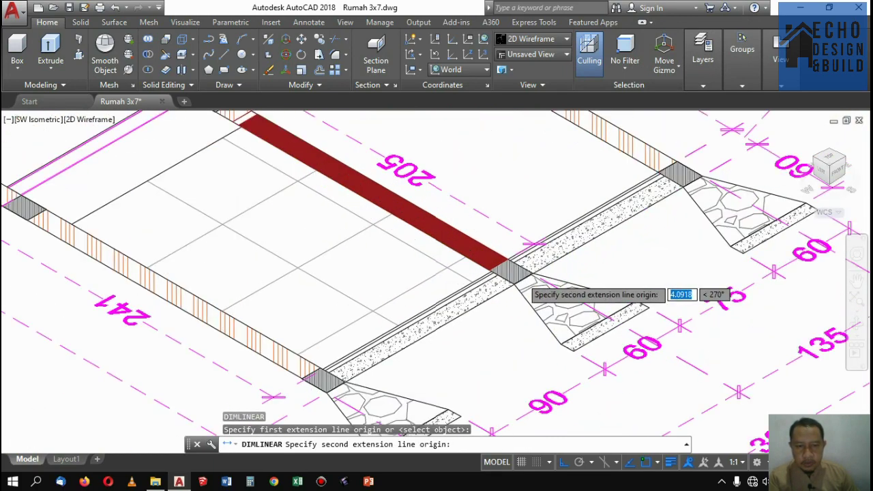
pyautogui.click(529, 283)
pyautogui.scroll(-6, 526, 286)
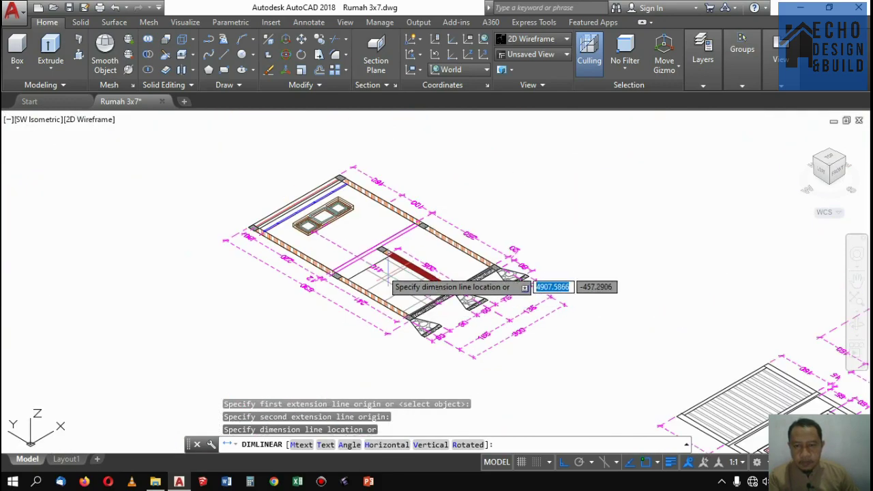
pyautogui.scroll(5, 382, 272)
pyautogui.scroll(5, 365, 283)
pyautogui.click(452, 267)
pyautogui.scroll(-8, 452, 267)
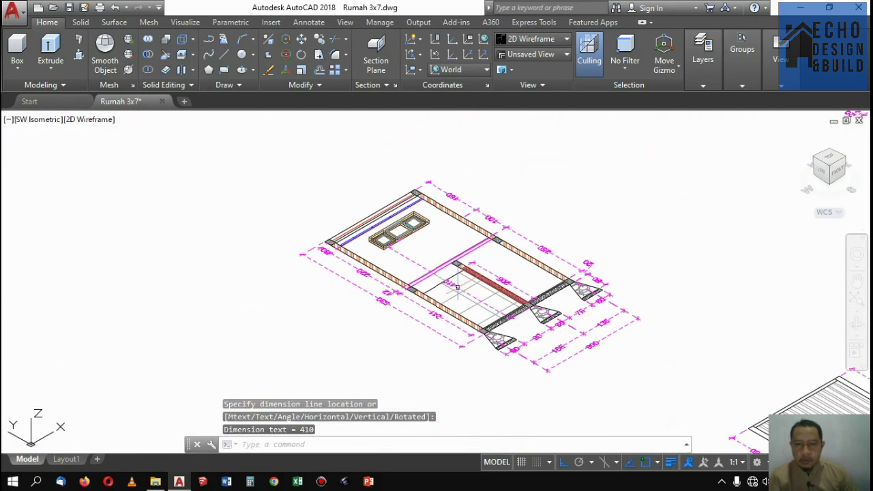
pyautogui.scroll(3, 397, 220)
pyautogui.scroll(3, 399, 220)
# Move the upright window group at the rear bathroom wall 4.1 units straight up along Z
pyautogui.scroll(-8, 318, 357)
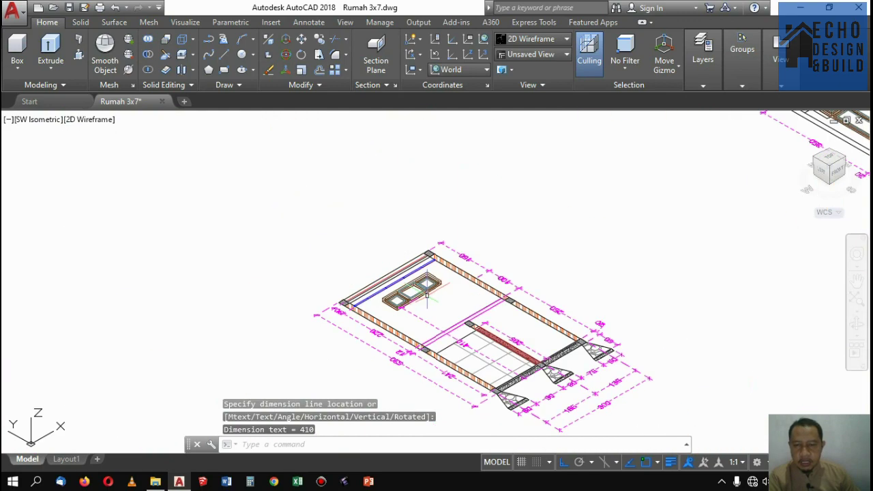
pyautogui.scroll(6, 314, 236)
pyautogui.scroll(4, 373, 260)
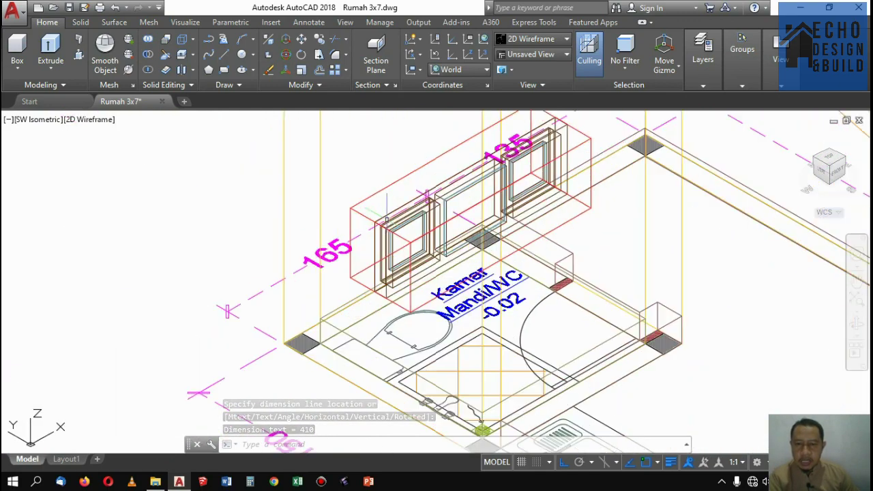
pyautogui.click(377, 217)
pyautogui.scroll(-4, 376, 214)
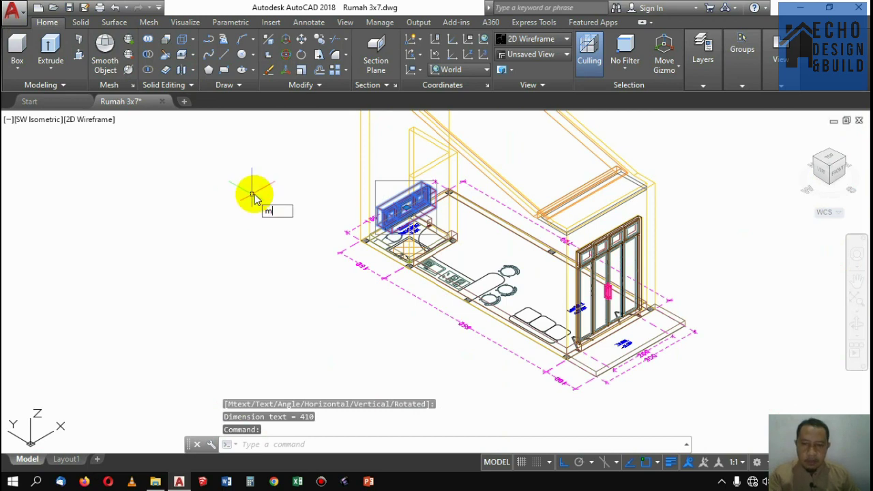
pyautogui.press('Return')
pyautogui.click(274, 230)
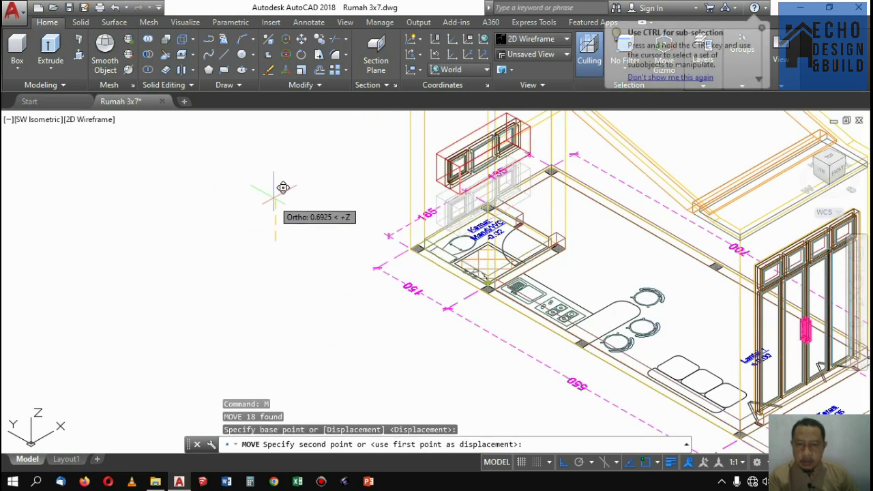
pyautogui.write('4.1')
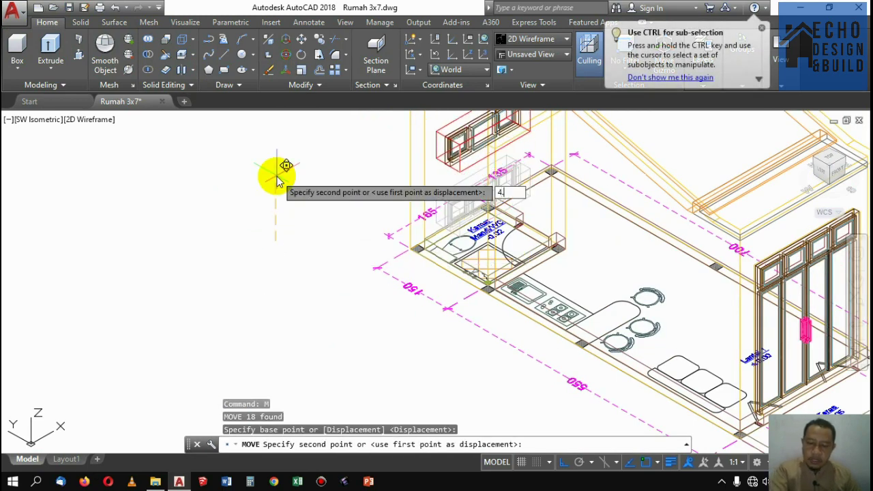
pyautogui.press('Return')
pyautogui.scroll(-5, 488, 280)
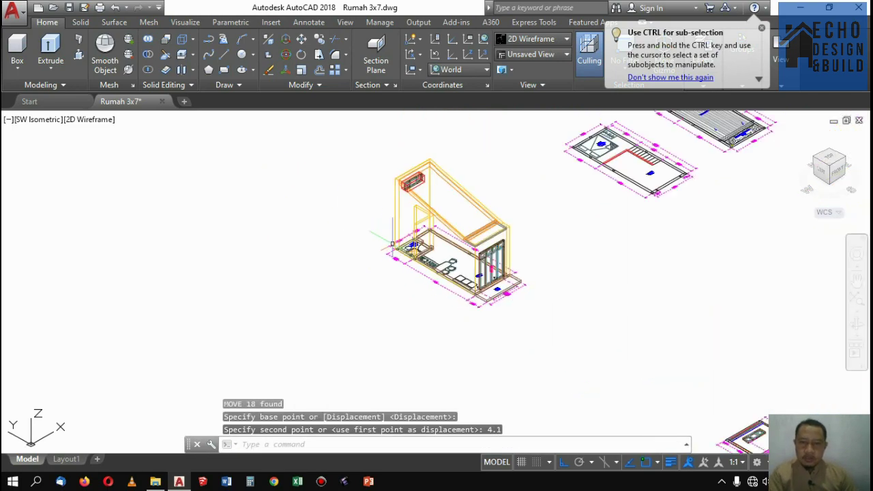
# Ungroup the raised three-pane window and its surrounding red box at the rear wall
pyautogui.scroll(4, 423, 157)
pyautogui.click(406, 212)
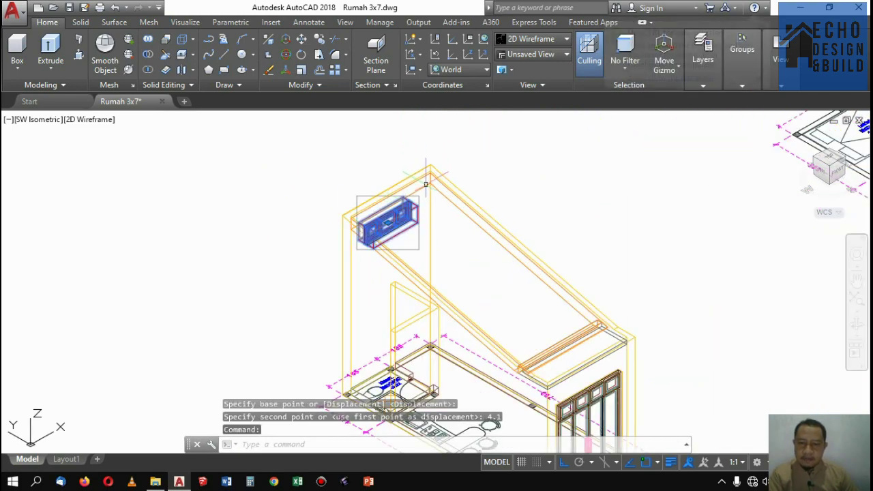
pyautogui.press('Escape')
pyautogui.scroll(4, 431, 179)
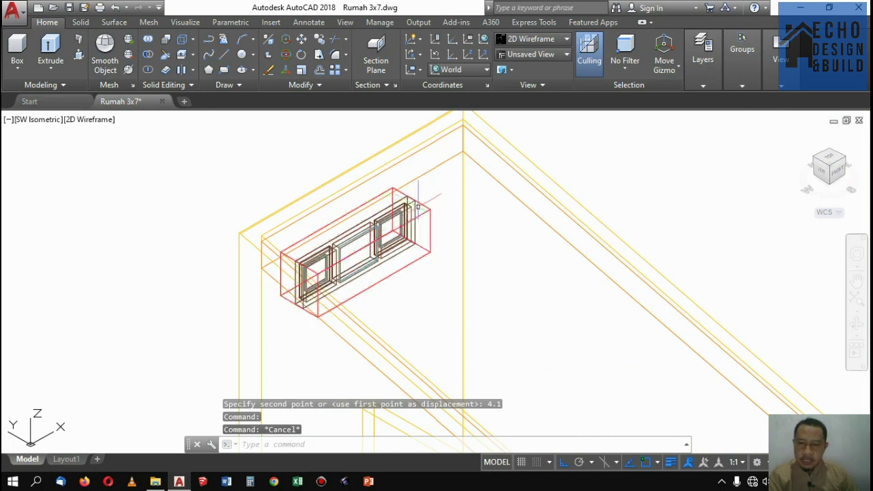
pyautogui.click(417, 197)
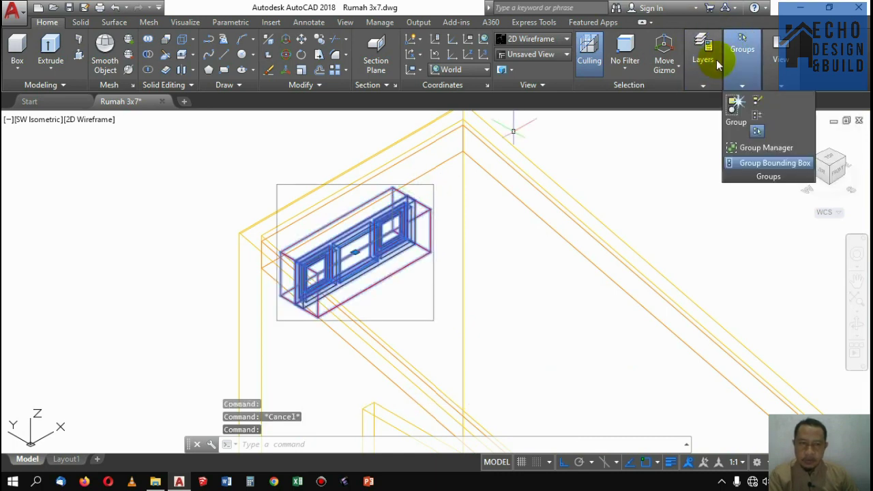
pyautogui.moveTo(743, 66)
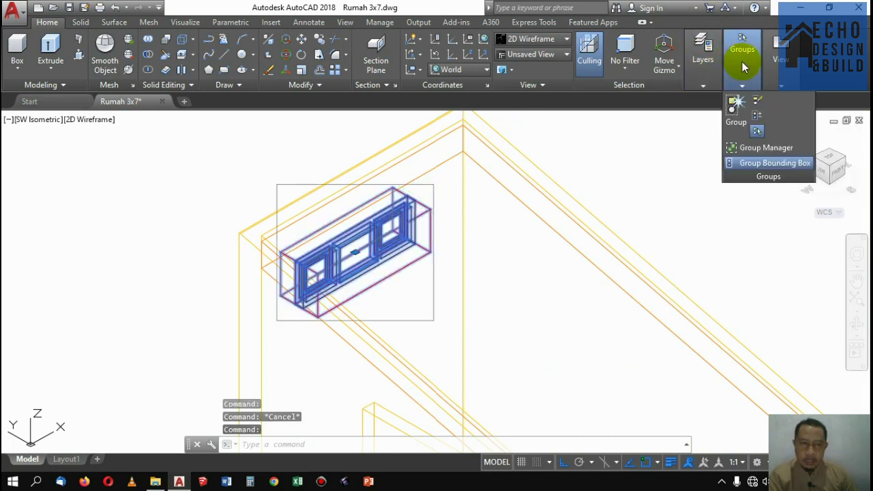
pyautogui.click(757, 101)
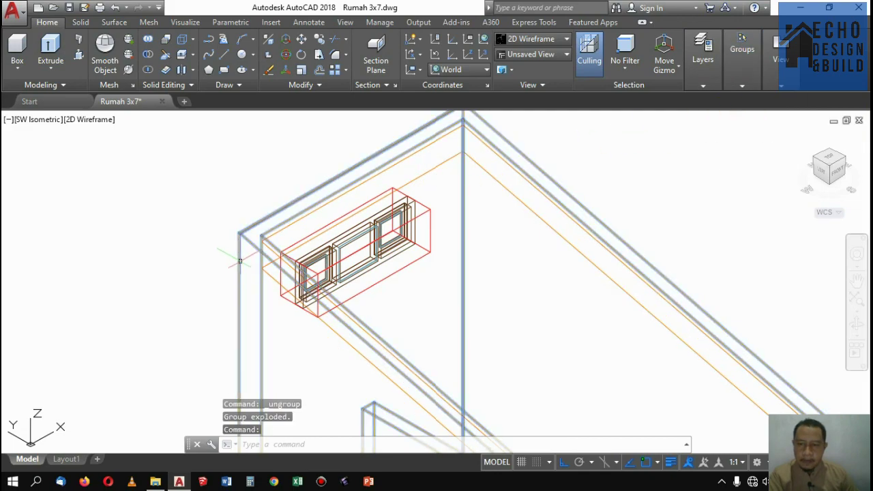
pyautogui.scroll(4, 239, 270)
pyautogui.scroll(-8, 229, 275)
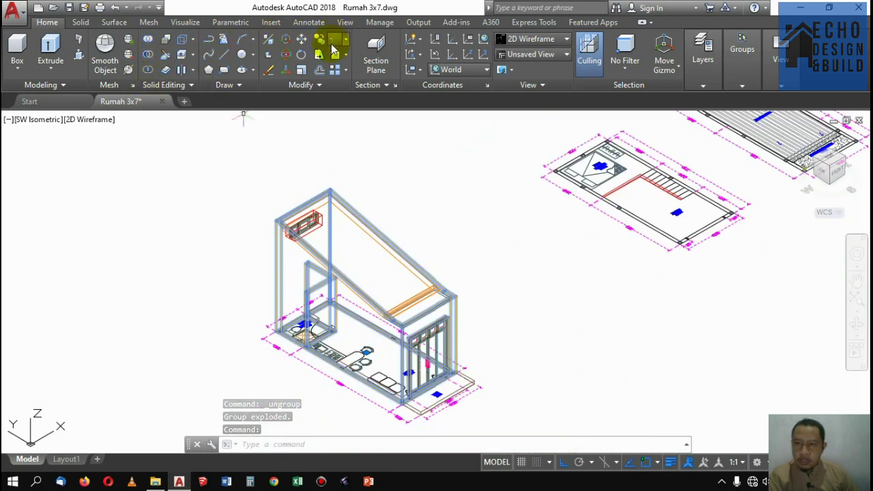
pyautogui.click(145, 60)
pyautogui.scroll(5, 287, 225)
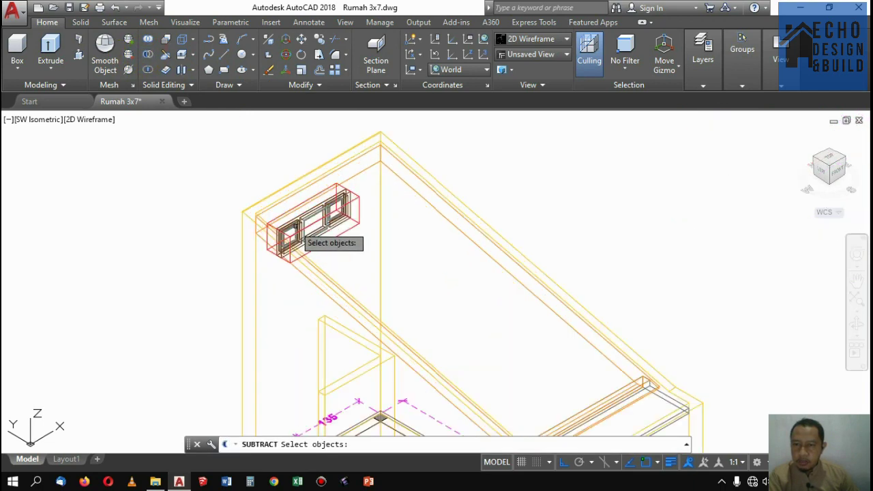
pyautogui.click(240, 248)
pyautogui.scroll(2, 334, 210)
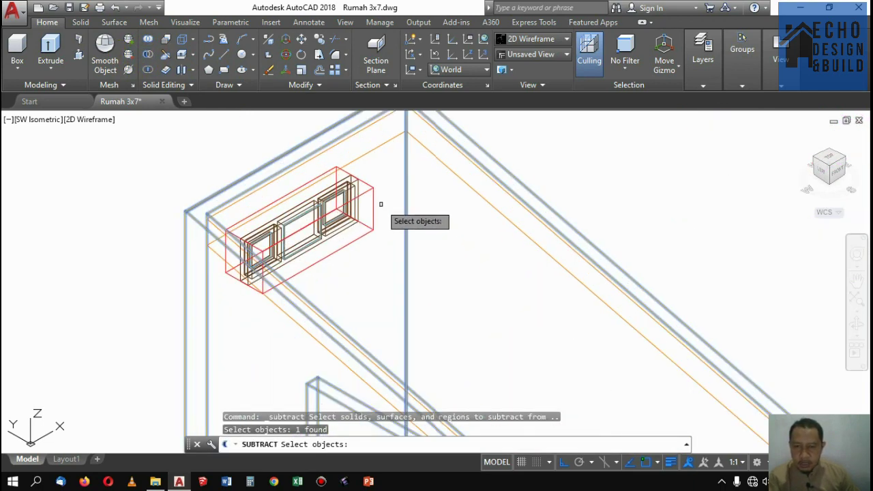
pyautogui.press('Return')
pyautogui.click(374, 206)
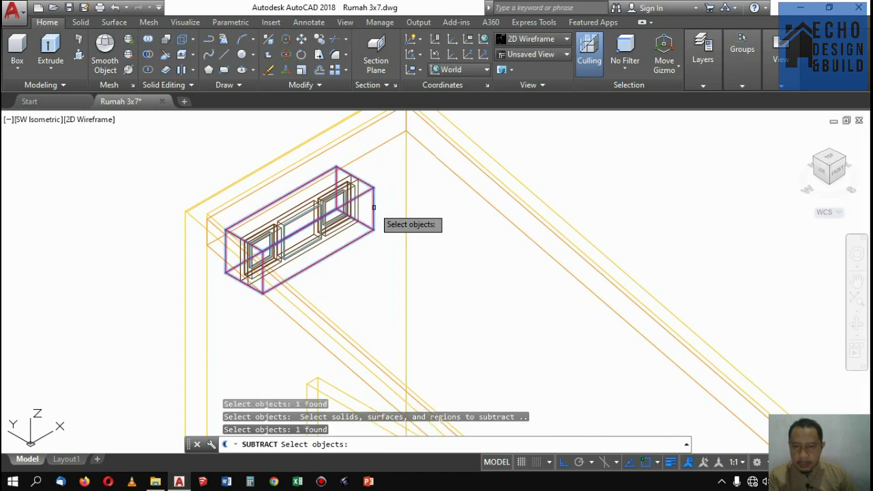
pyautogui.press('Escape')
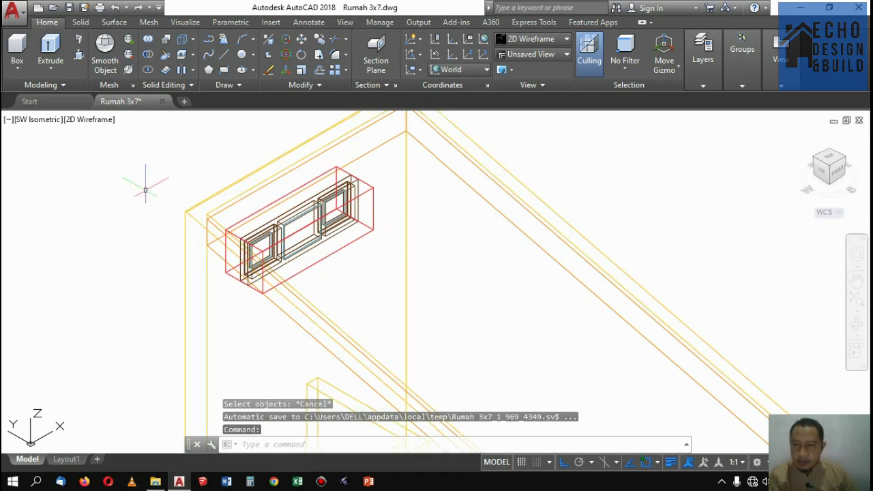
# Subtract the red box around the three-pane window from the house's wall solid
pyautogui.click(152, 54)
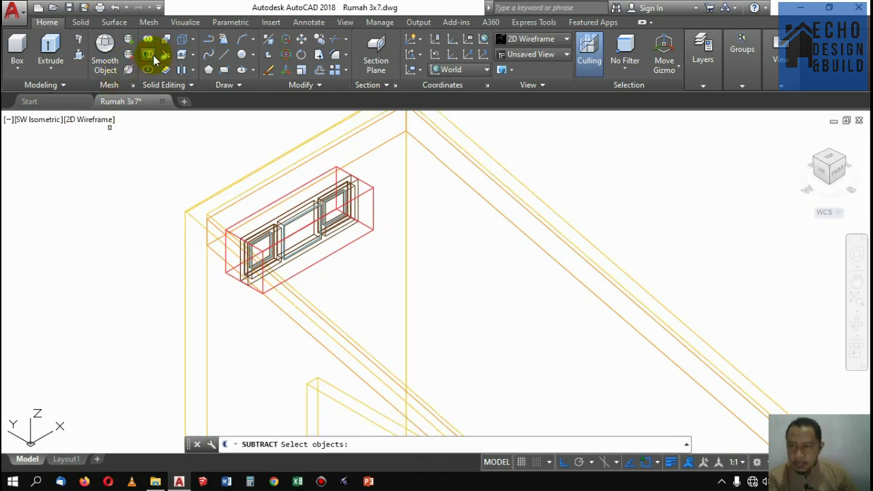
pyautogui.click(185, 238)
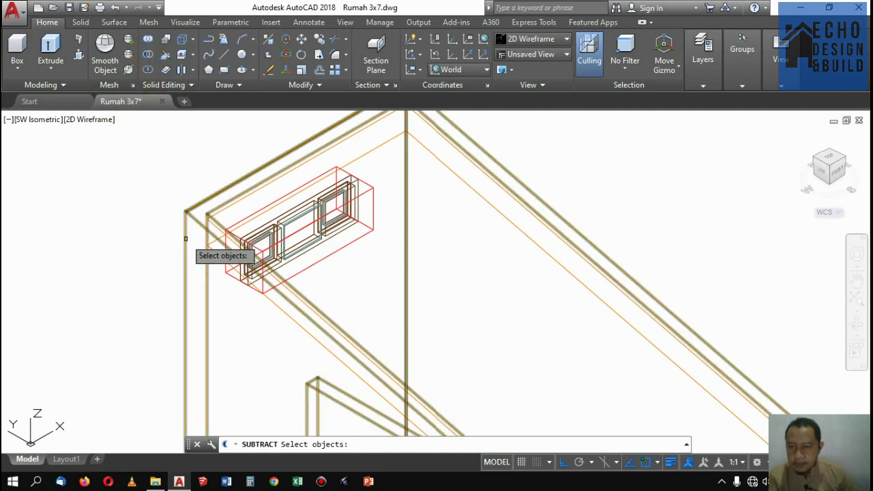
pyautogui.press('Return')
pyautogui.click(378, 199)
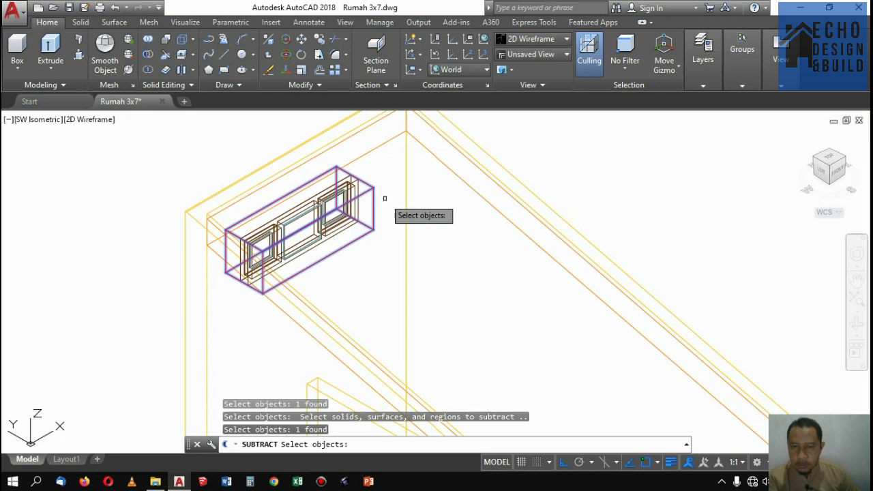
pyautogui.press('Return')
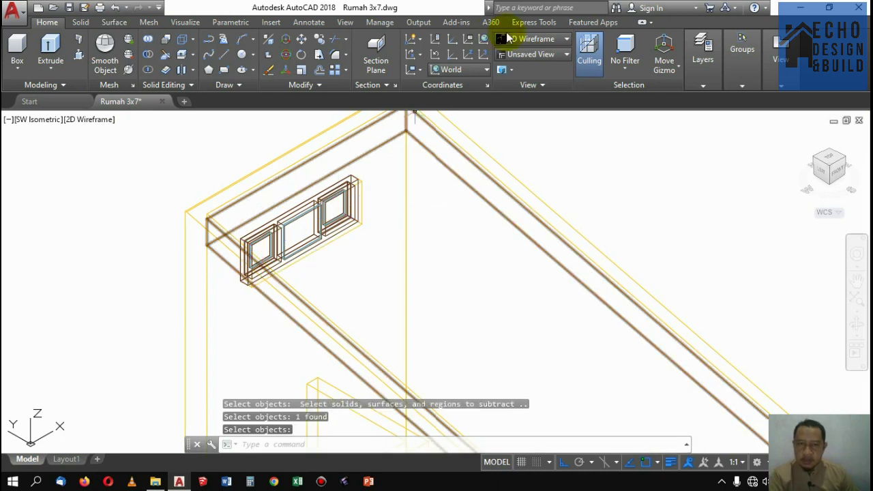
# Inspect the window and its opening in the rear wall in the Conceptual visual style from the NW Isometric view
pyautogui.click(517, 42)
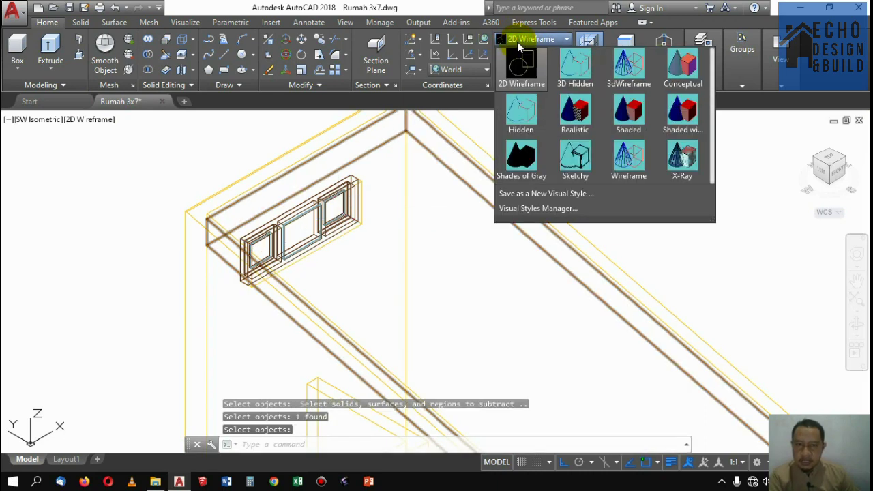
pyautogui.click(683, 67)
pyautogui.click(242, 225)
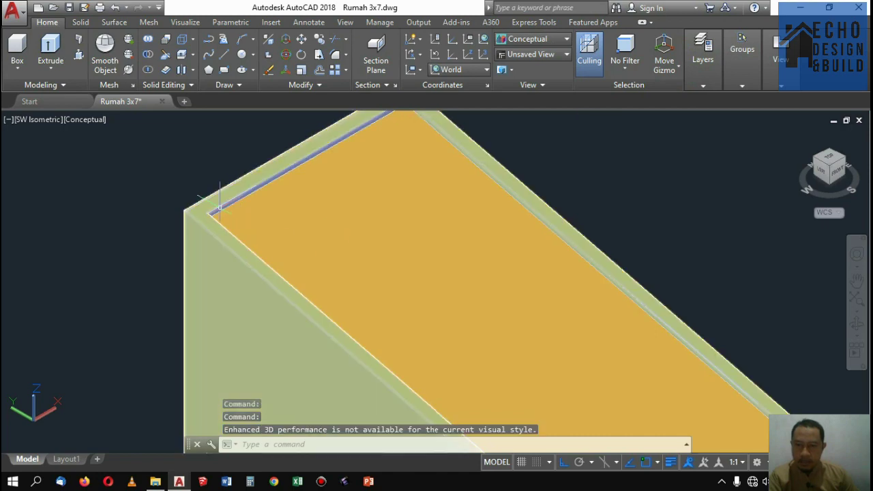
pyautogui.click(816, 163)
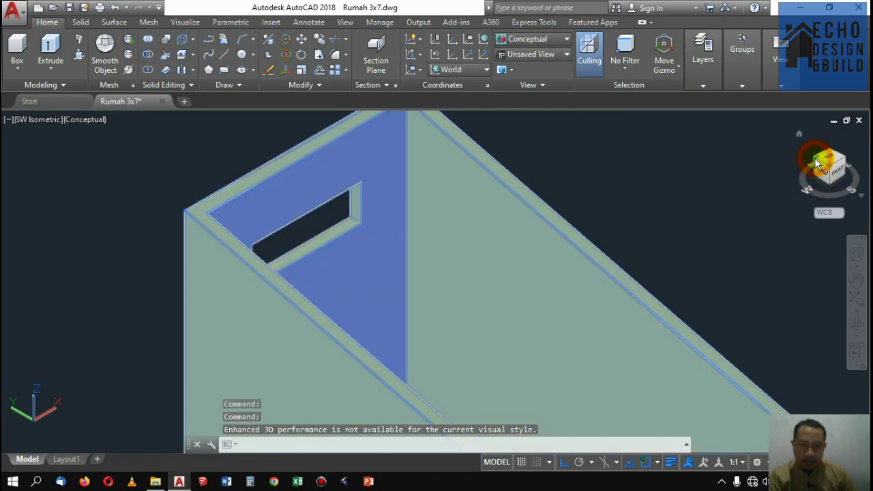
pyautogui.scroll(8, 346, 292)
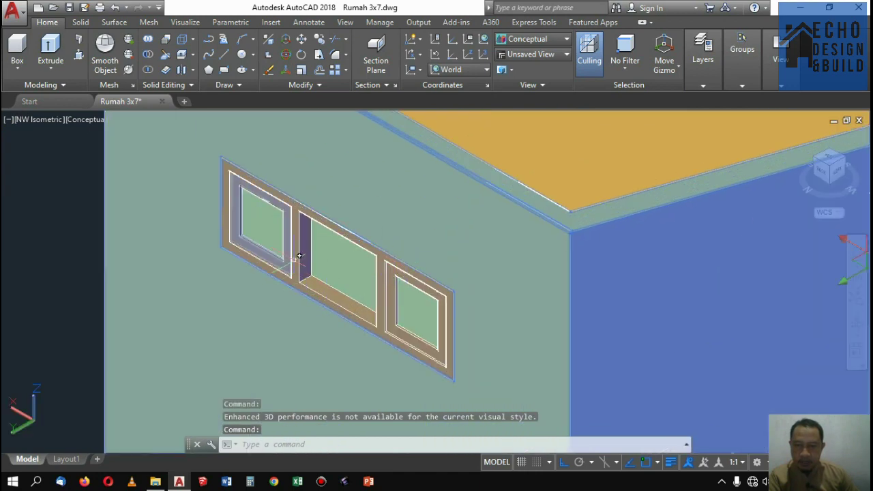
pyautogui.click(349, 268)
pyautogui.scroll(-3, 353, 273)
pyautogui.press('Escape')
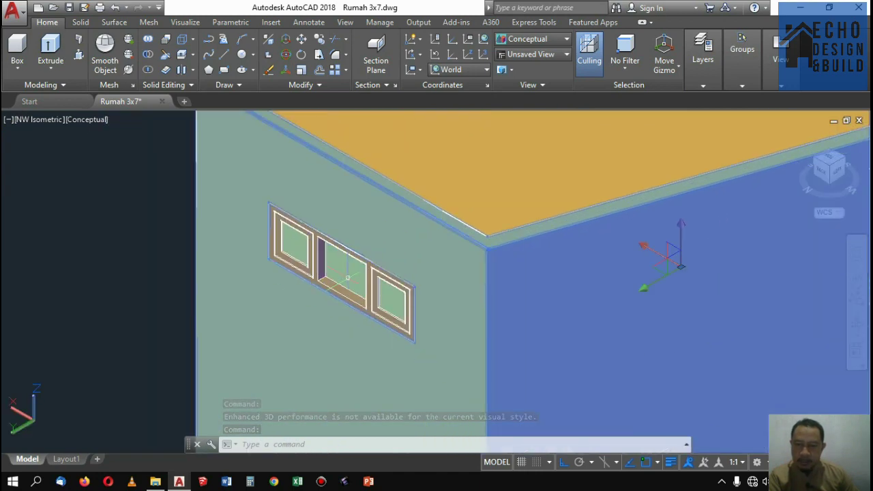
pyautogui.scroll(2, 341, 266)
pyautogui.scroll(1, 274, 255)
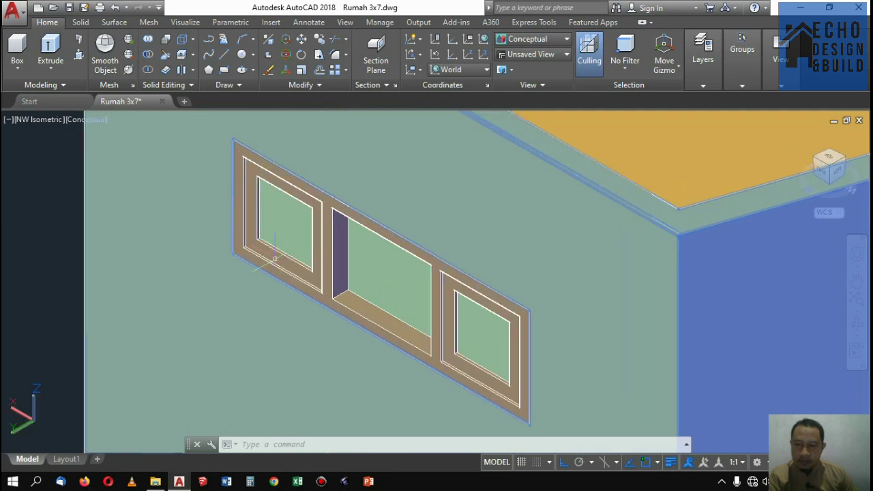
# Examine the whole house and its front door facade from the SW Isometric view
pyautogui.scroll(-7, 274, 255)
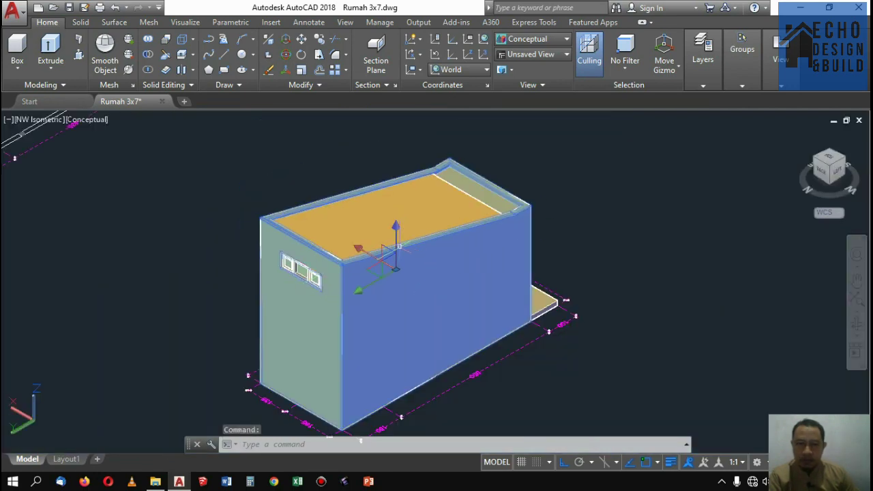
pyautogui.moveTo(846, 160); pyautogui.dragTo(704, 214)
pyautogui.scroll(6, 546, 313)
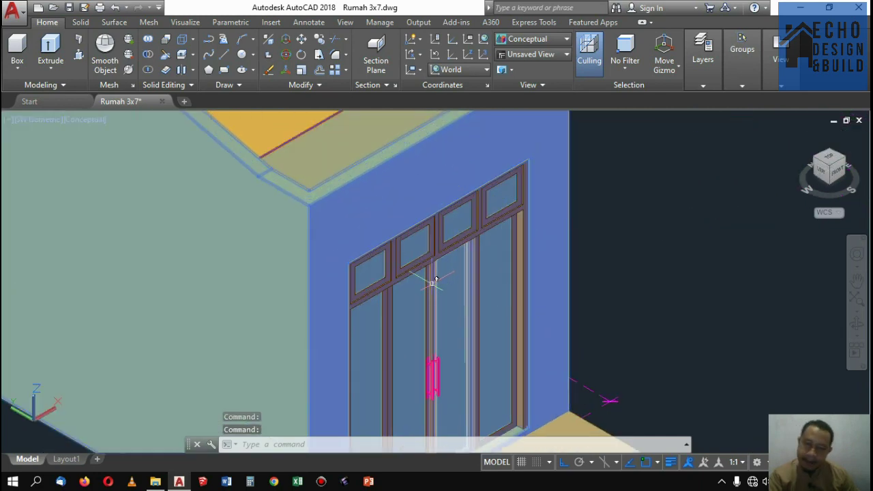
pyautogui.scroll(-2, 450, 272)
pyautogui.scroll(-2, 445, 270)
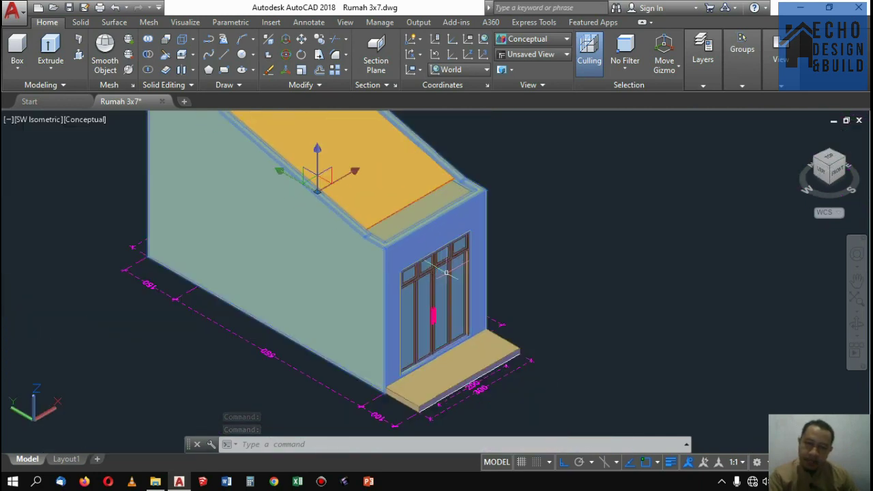
pyautogui.scroll(2, 502, 302)
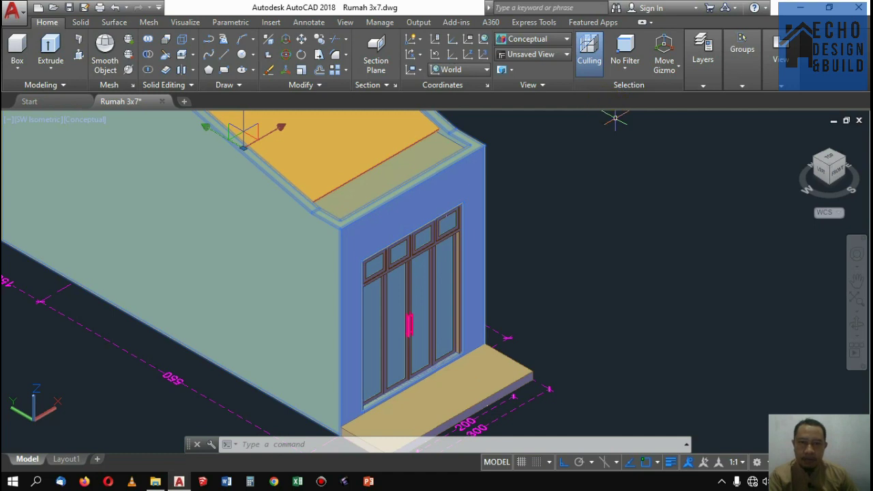
pyautogui.scroll(-5, 556, 214)
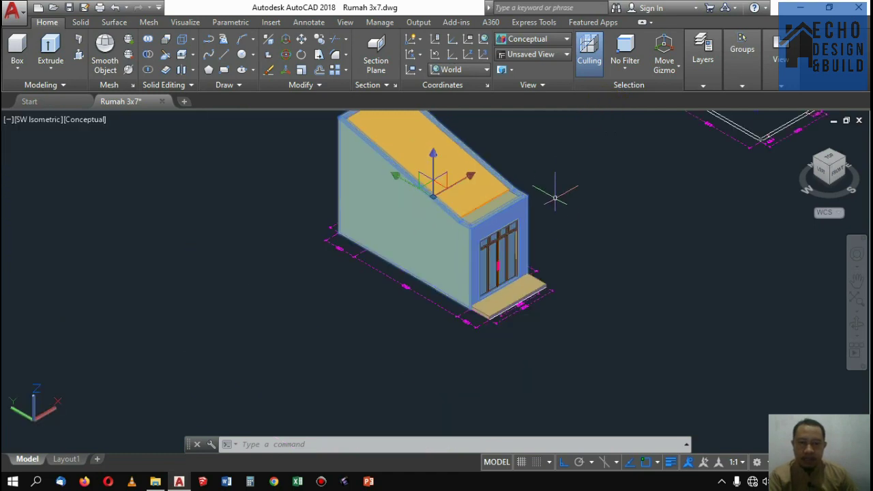
pyautogui.scroll(4, 555, 189)
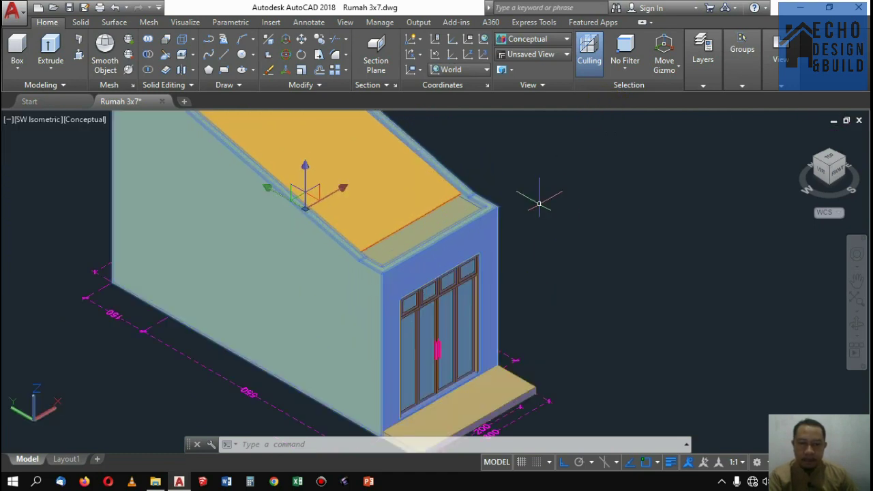